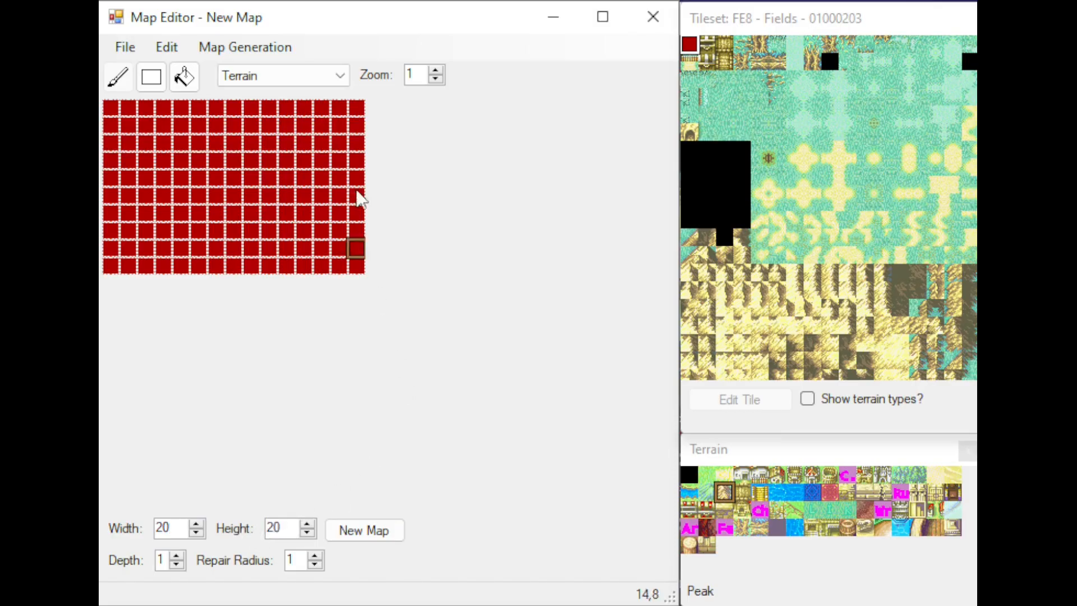
Generate a random 20×20 map from the FE8 Fields tileset, regenerating it for a version without unresolved red tiles.
left_click(285, 50)
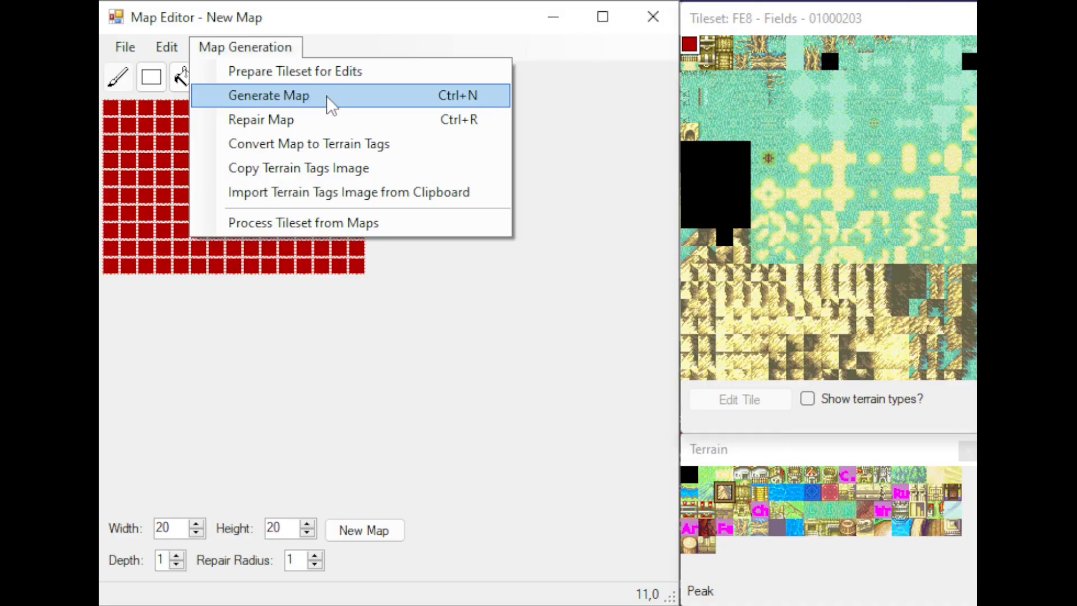
left_click(309, 105)
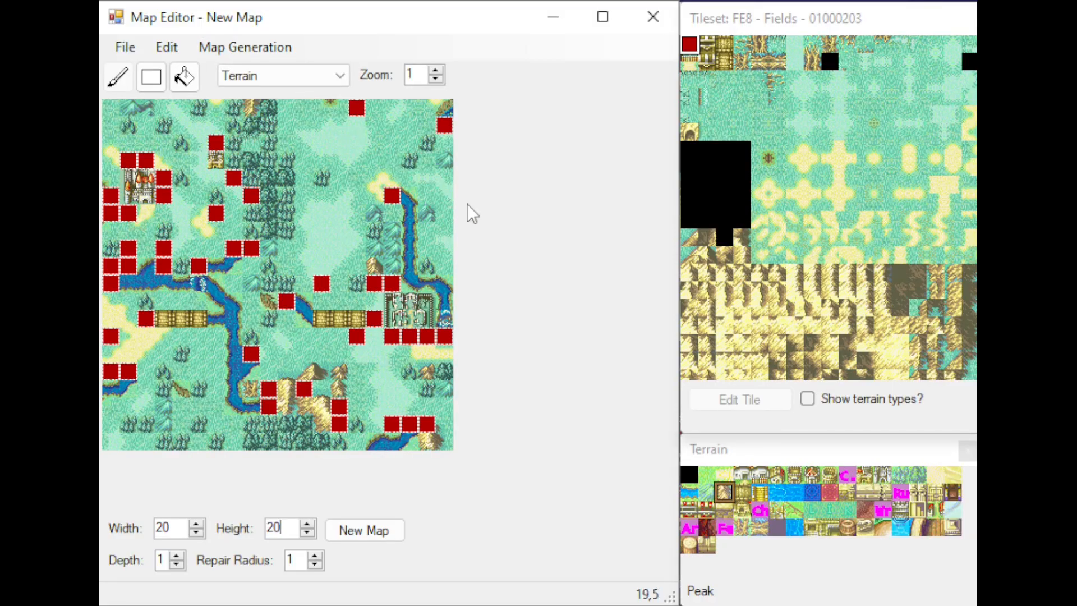
key("ctrl+g")
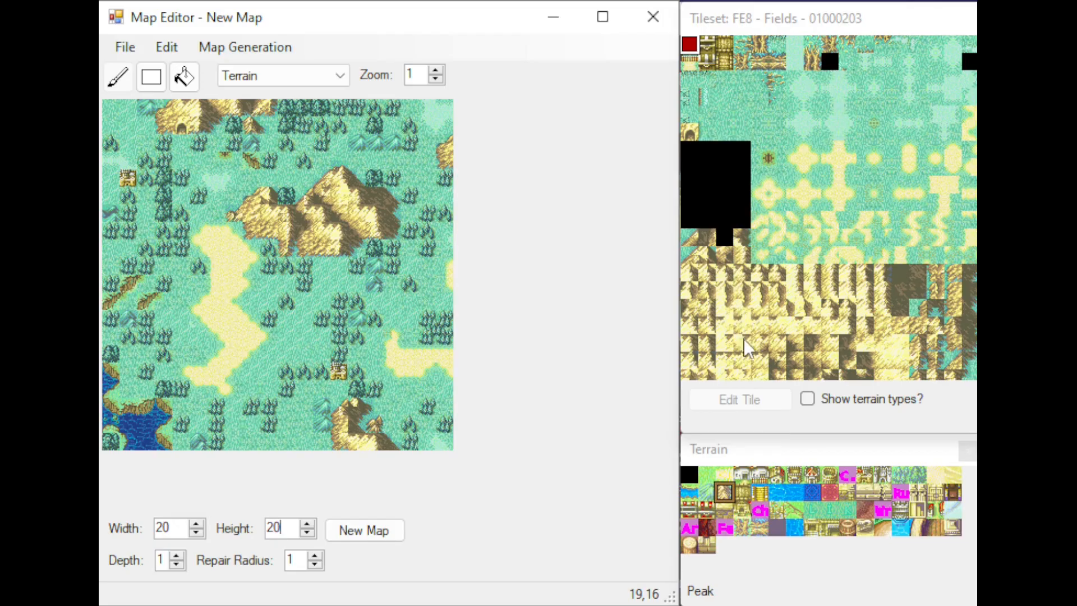
Show the terrain types and paint a diagonal band of Plains terrain from the map's lower left to its upper right.
left_click(808, 399)
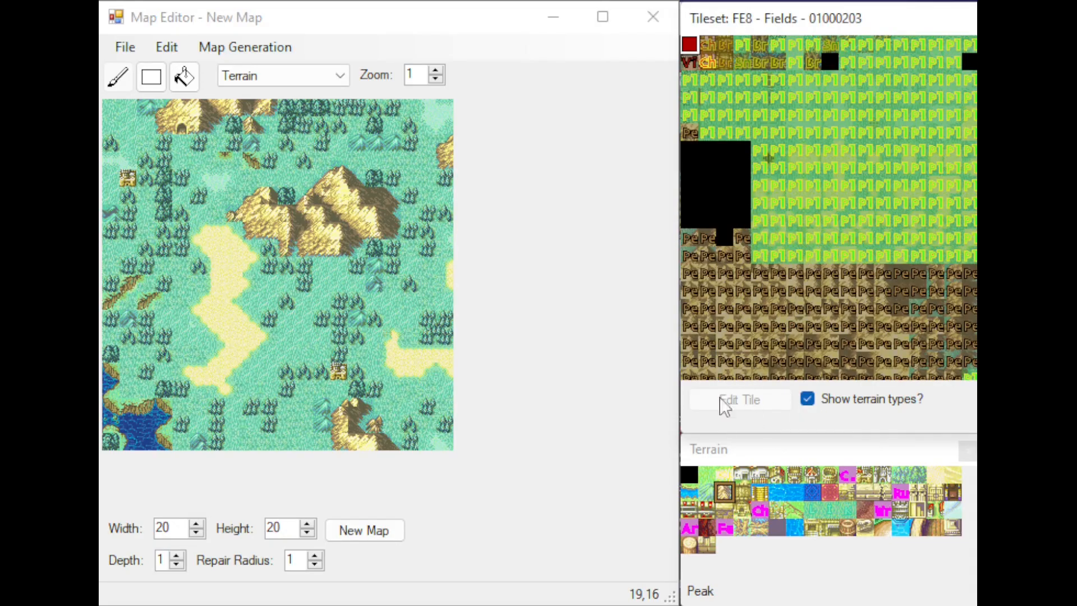
left_click(707, 474)
mouse_move(216, 370)
left_mouse_down()
mouse_move(182, 389)
mouse_move(342, 247)
mouse_move(339, 231)
mouse_move(198, 353)
mouse_move(164, 408)
left_mouse_up()
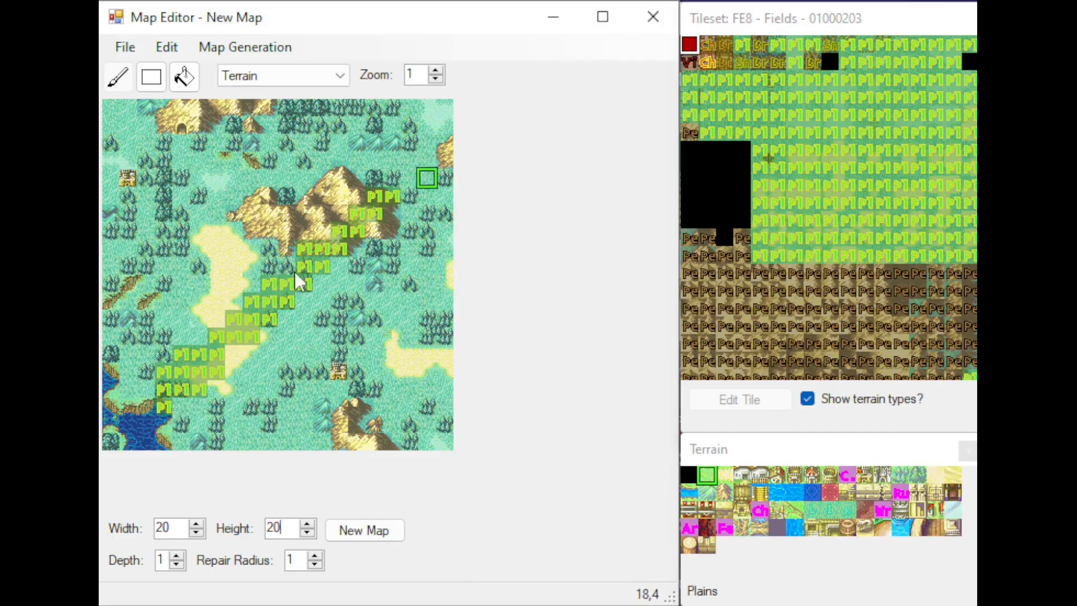
Paint a winding River across the map's lower-right corner and a Peak area along its upper-left side.
left_click(698, 493)
mouse_move(321, 398)
left_mouse_down()
mouse_move(307, 442)
mouse_move(343, 381)
mouse_move(410, 374)
mouse_move(449, 433)
left_mouse_up()
left_click(725, 491)
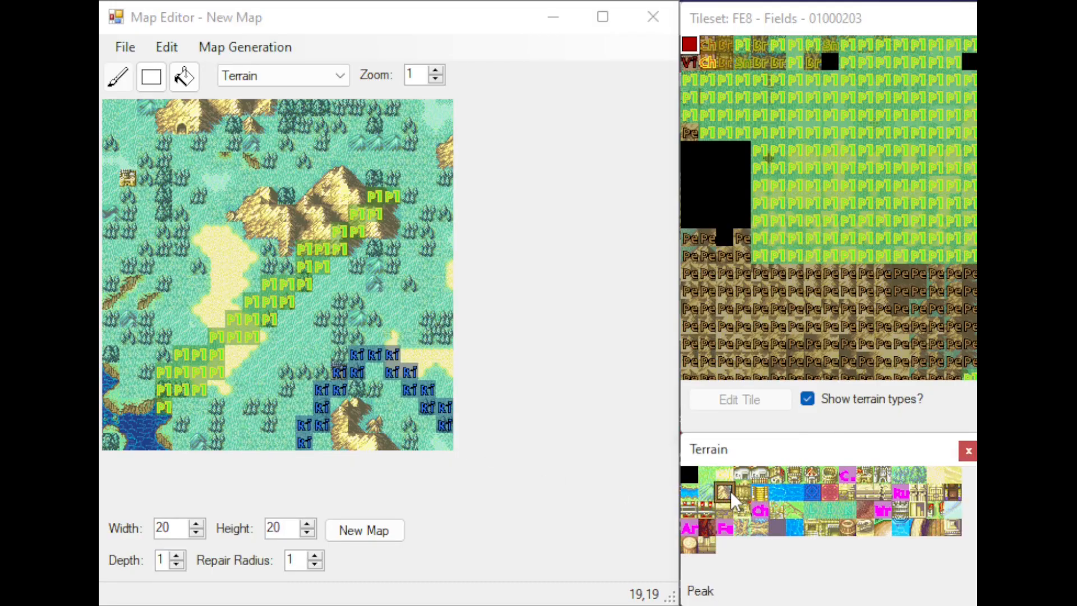
mouse_move(129, 161)
left_mouse_down()
mouse_move(182, 267)
mouse_move(147, 163)
mouse_move(157, 227)
mouse_move(198, 265)
mouse_move(113, 163)
mouse_move(111, 144)
left_mouse_up()
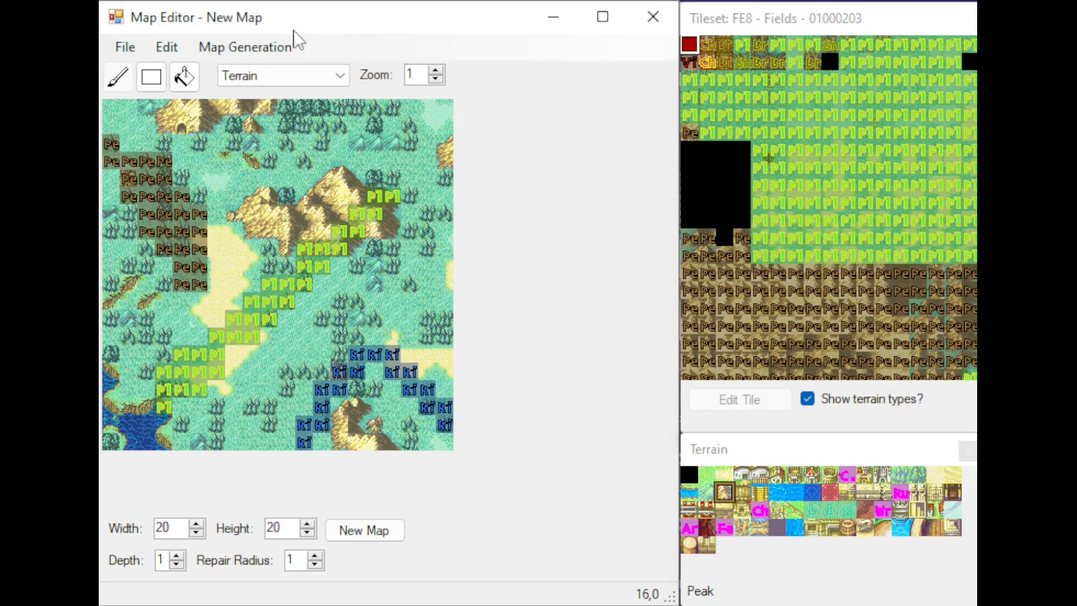
Regenerate the map around the painted Plains, River and Peak terrain until it has no unresolved red tiles.
key("ctrl+g")
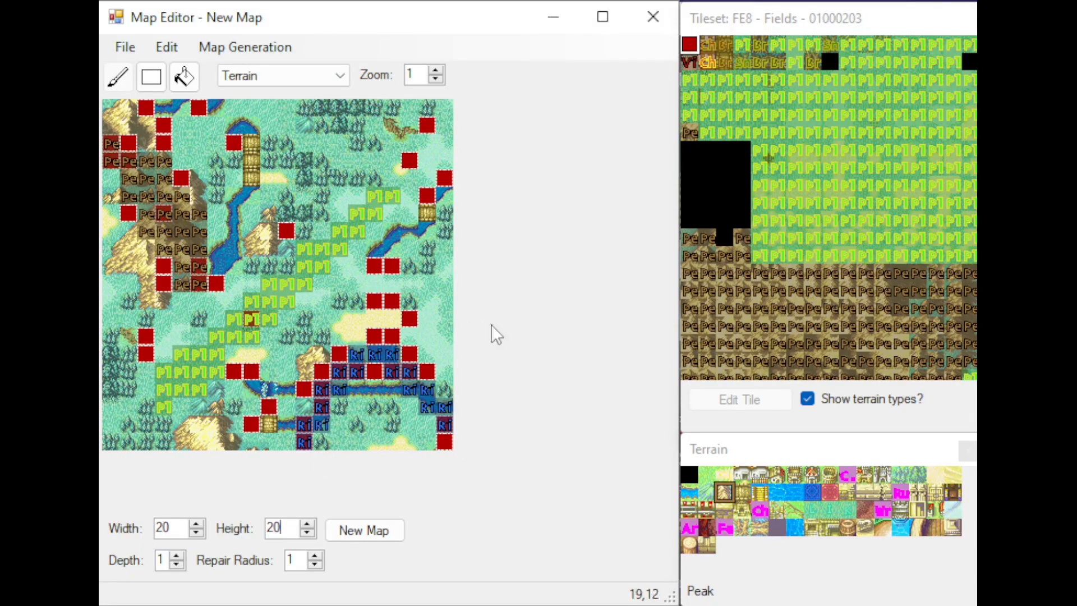
key("ctrl+g")
key("ctrl+g")
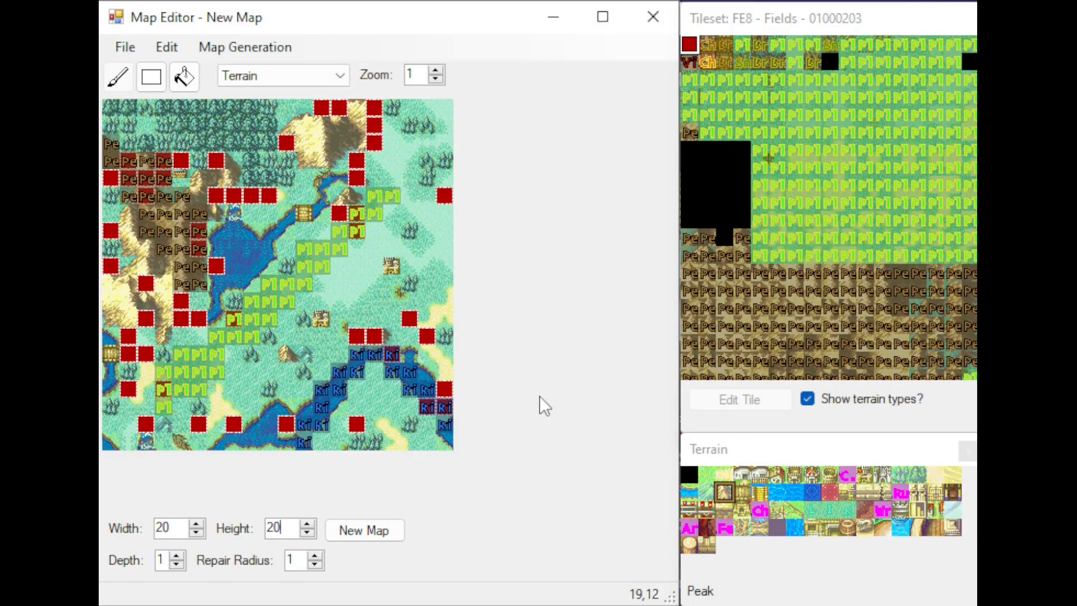
key("ctrl+g")
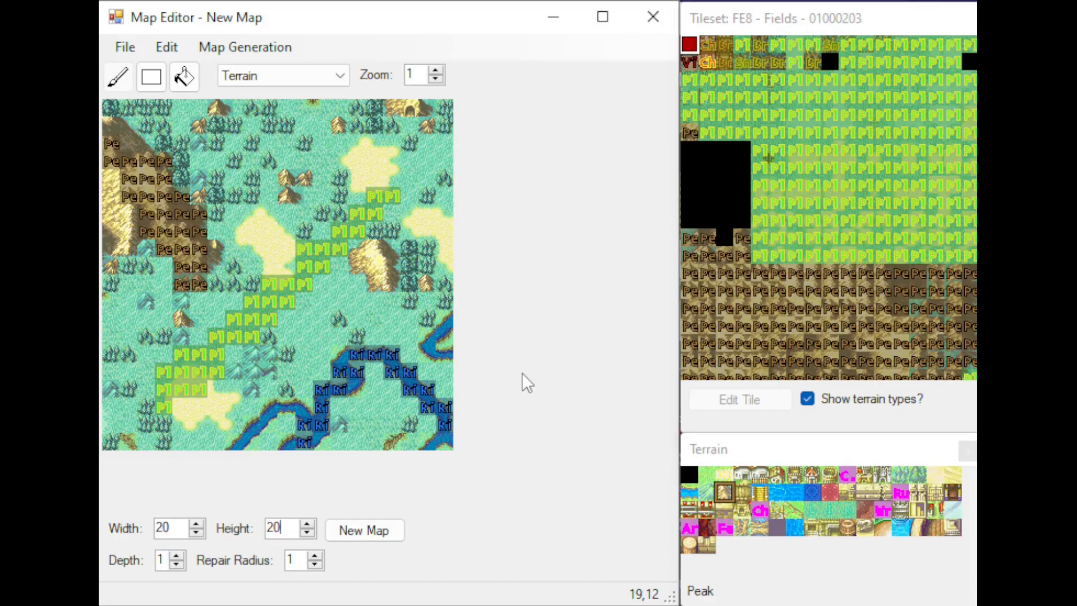
Save the map as mymap.tmx in the FEMapCreator folder, replacing the existing file.
left_click(125, 48)
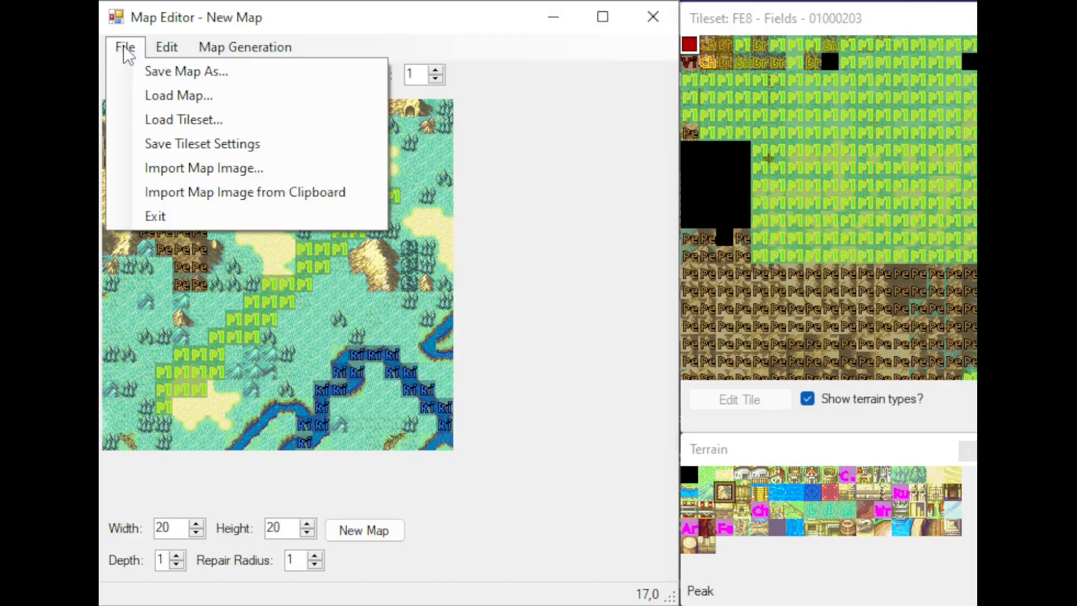
left_click(185, 71)
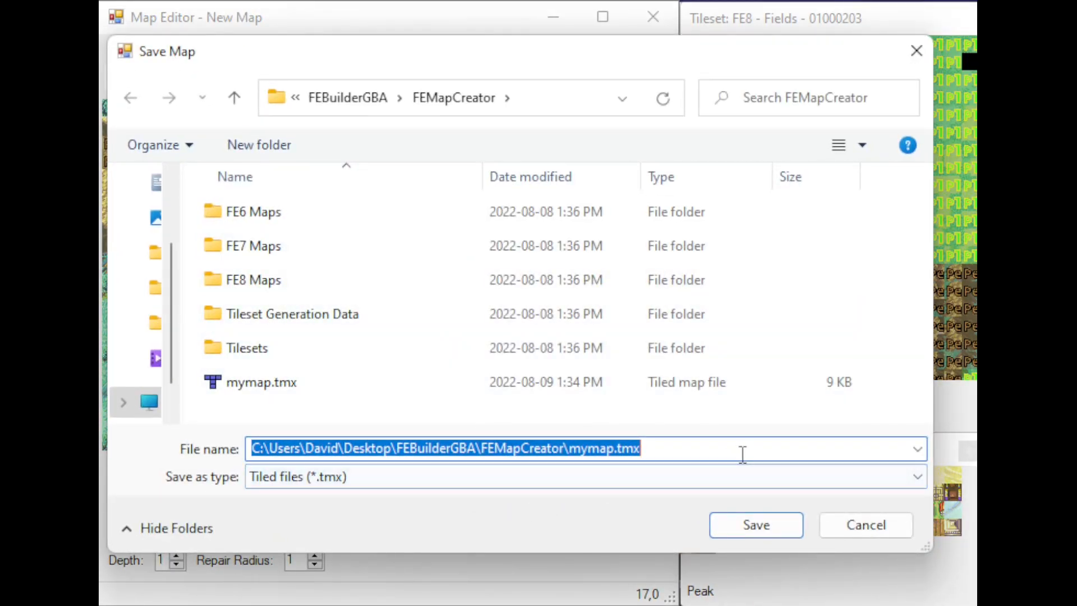
double_click(348, 372)
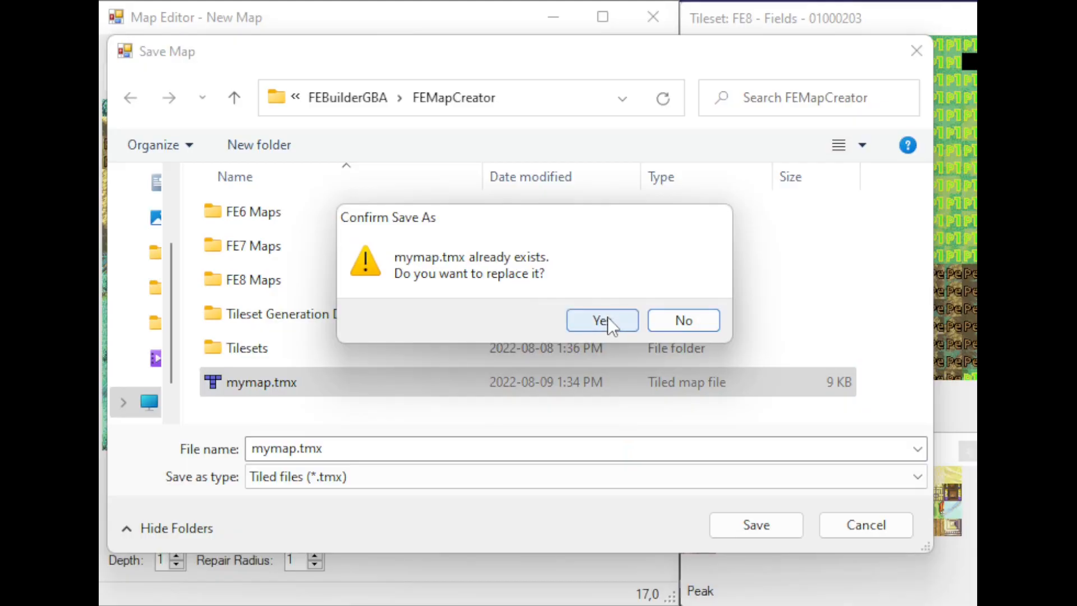
left_click(601, 321)
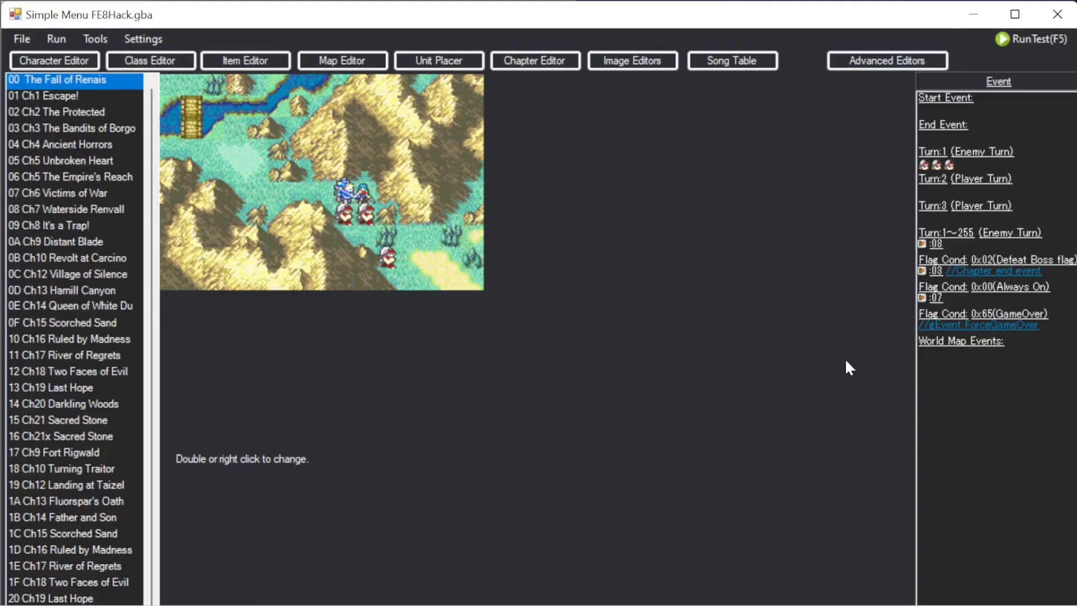
In FEBuilderGBA, filter the patches for "skip open" and install "Skip the event using the opening world map".
left_click(97, 40)
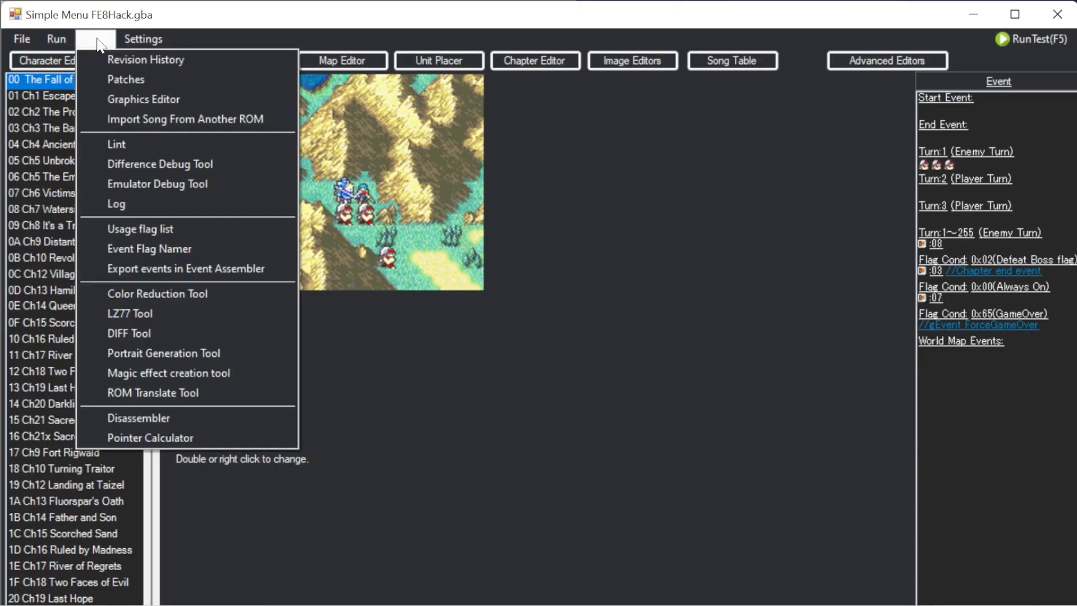
left_click(173, 82)
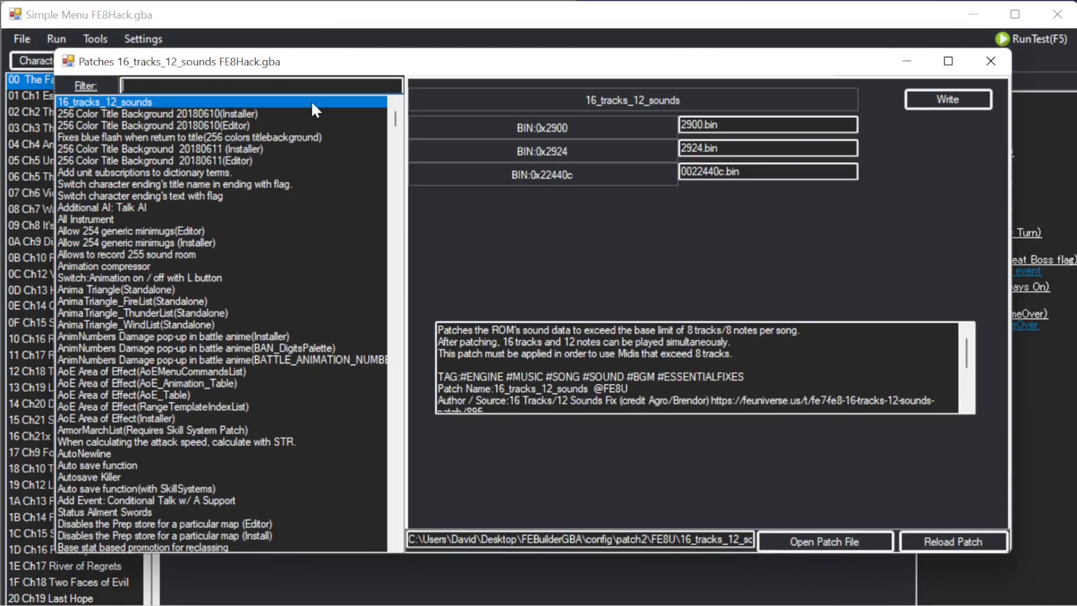
type("skip open")
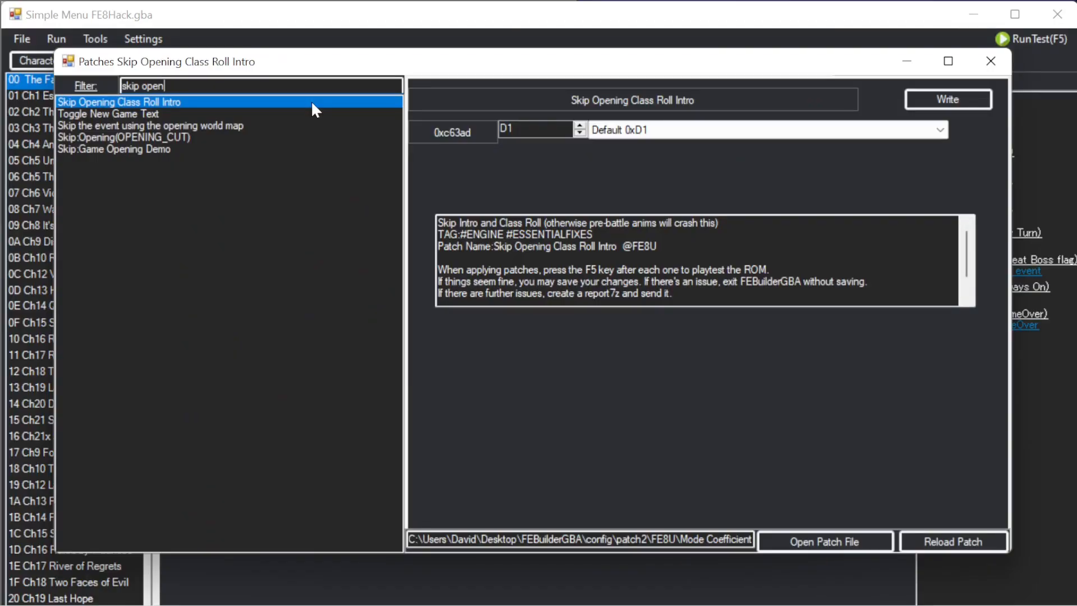
left_click(252, 127)
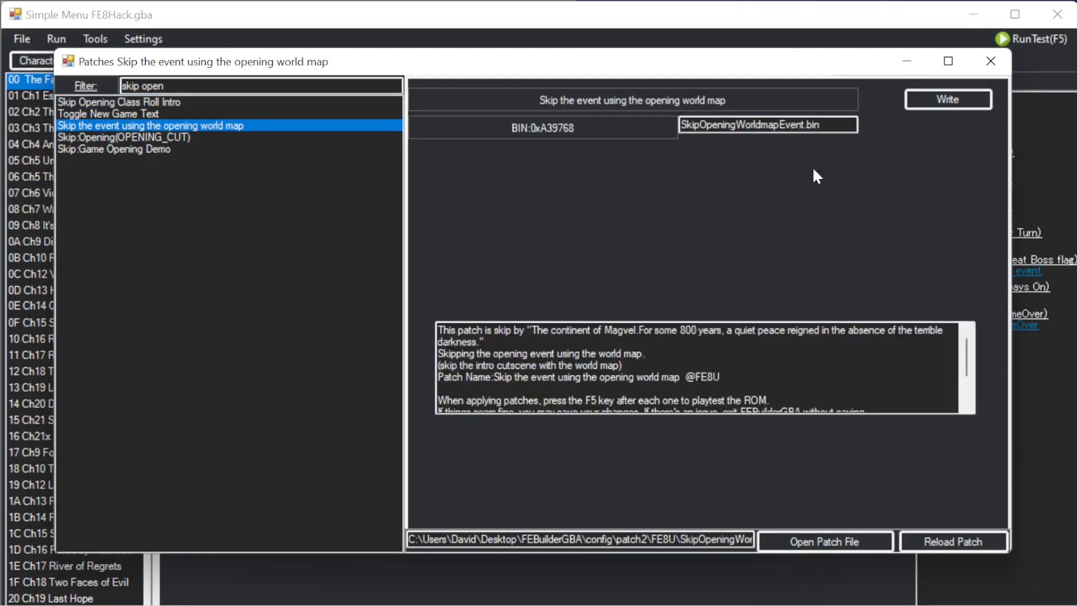
left_click(961, 100)
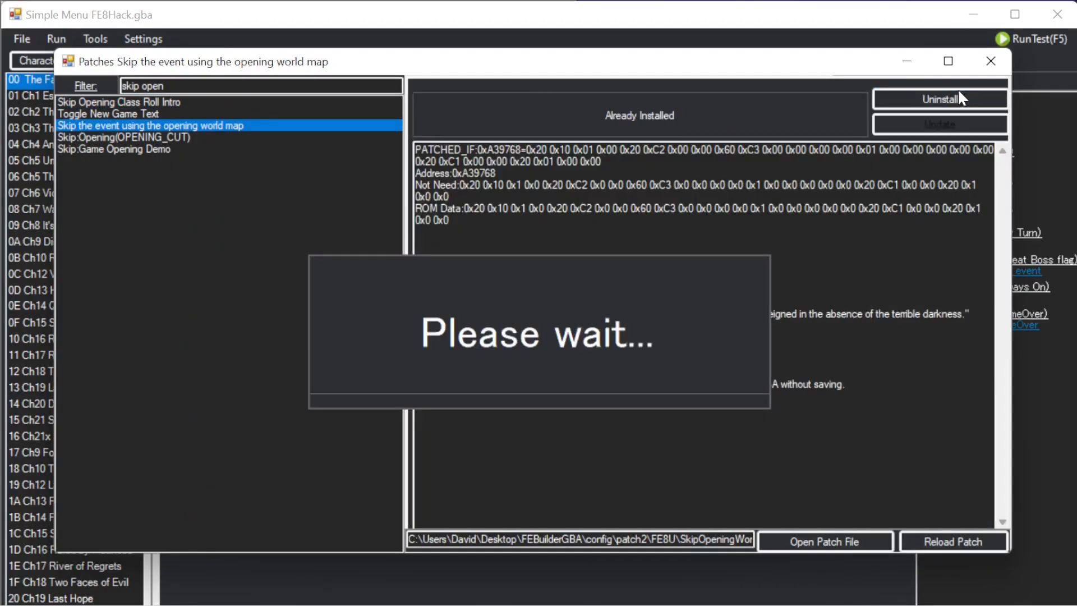
Set the Skip:Opening(OPENING_CUT) patch to Skip, write it and close the patch list.
left_click(146, 136)
left_click(499, 129)
left_click(500, 150)
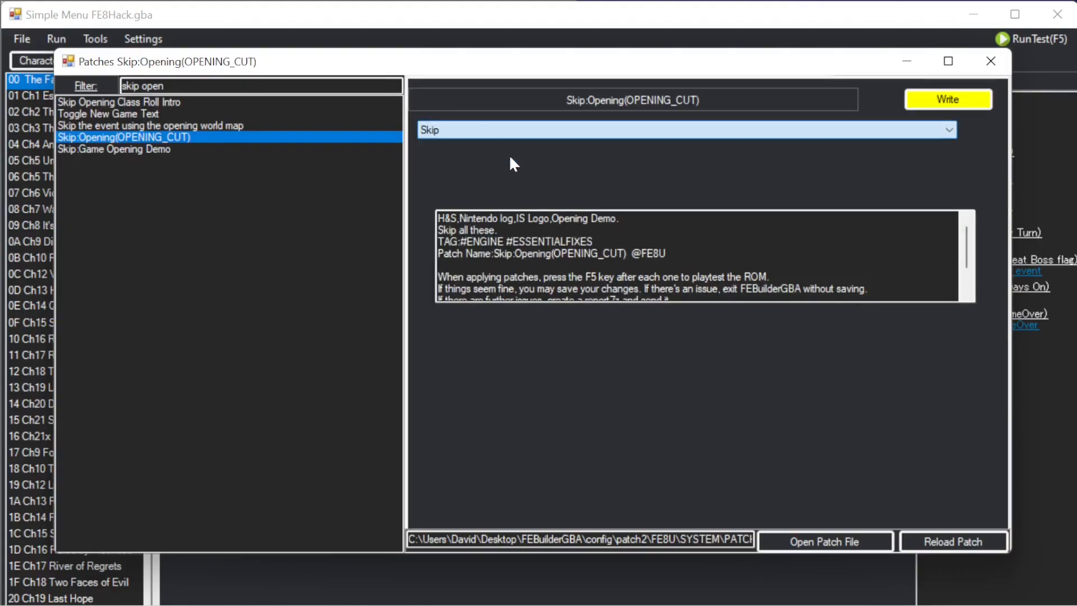
left_click(923, 103)
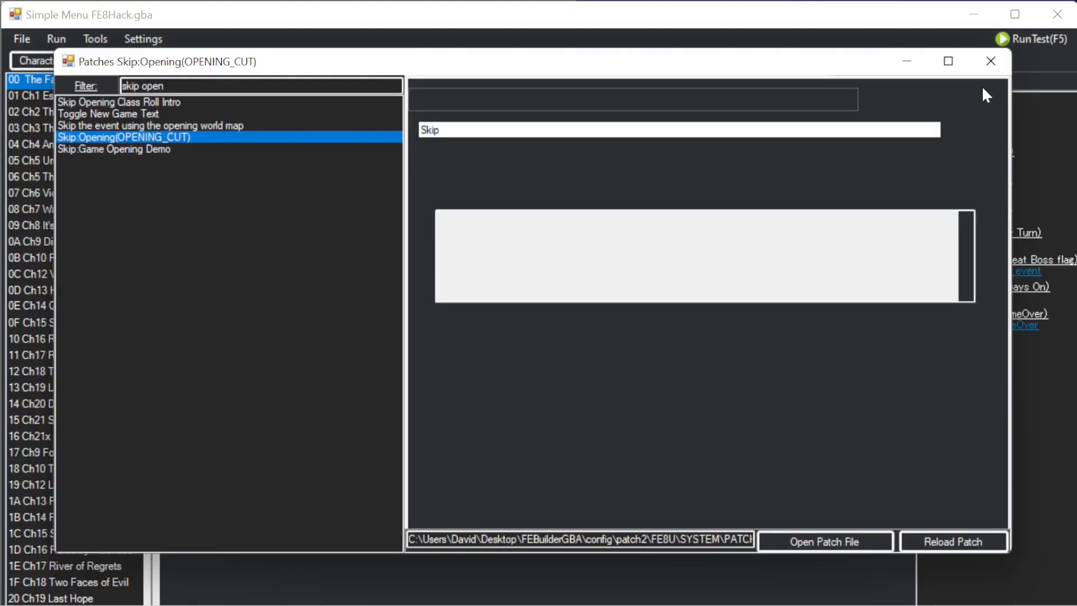
left_click(991, 61)
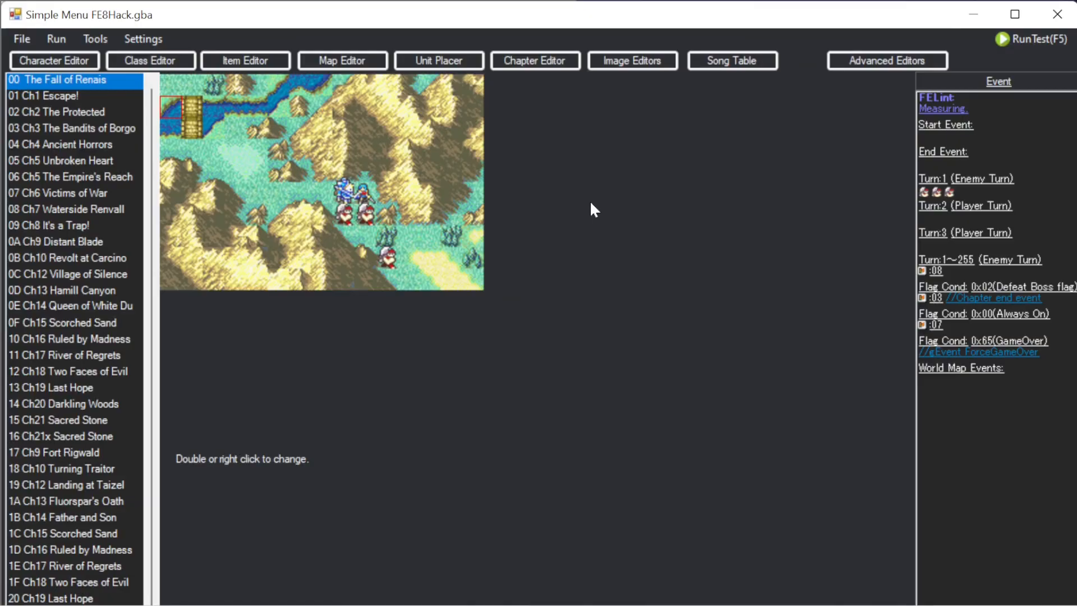
Import mymap.tmx from the FEMapCreator folder as the map for The Fall of Renais and write it to the ROM.
left_click(361, 58)
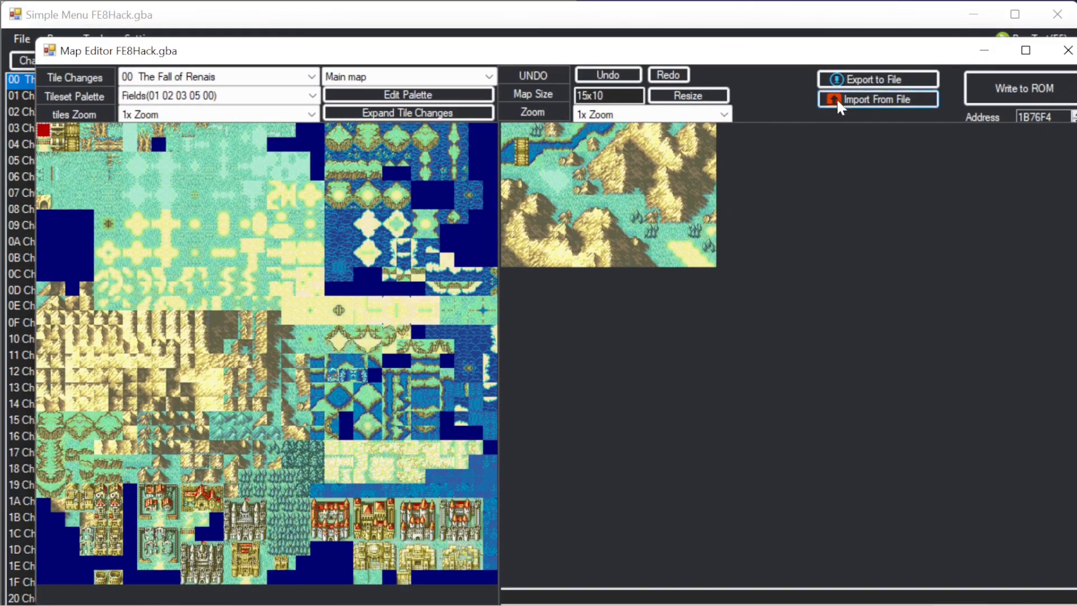
left_click(841, 99)
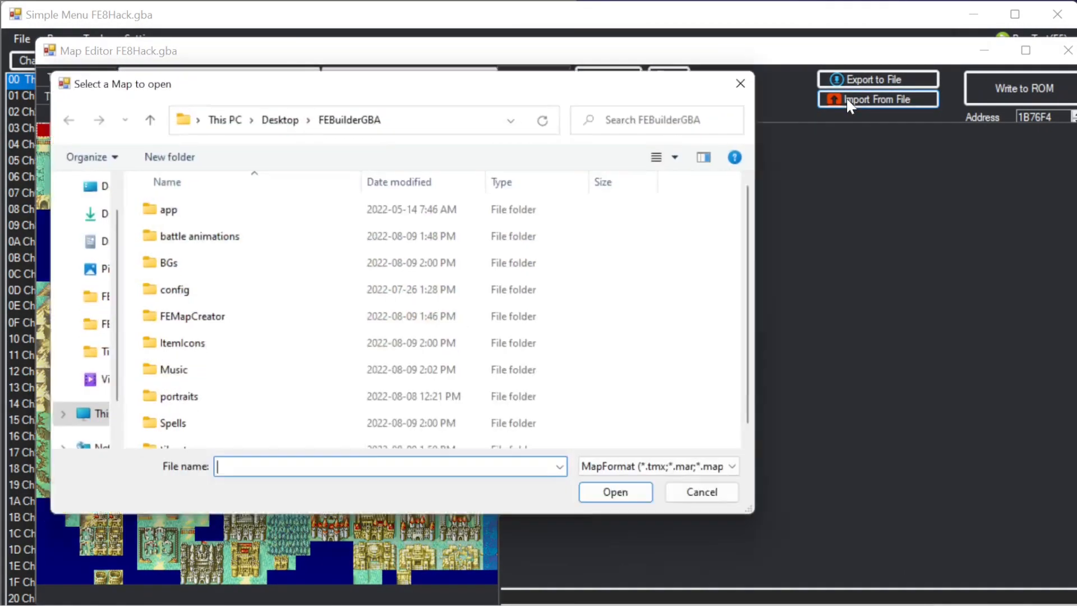
double_click(183, 325)
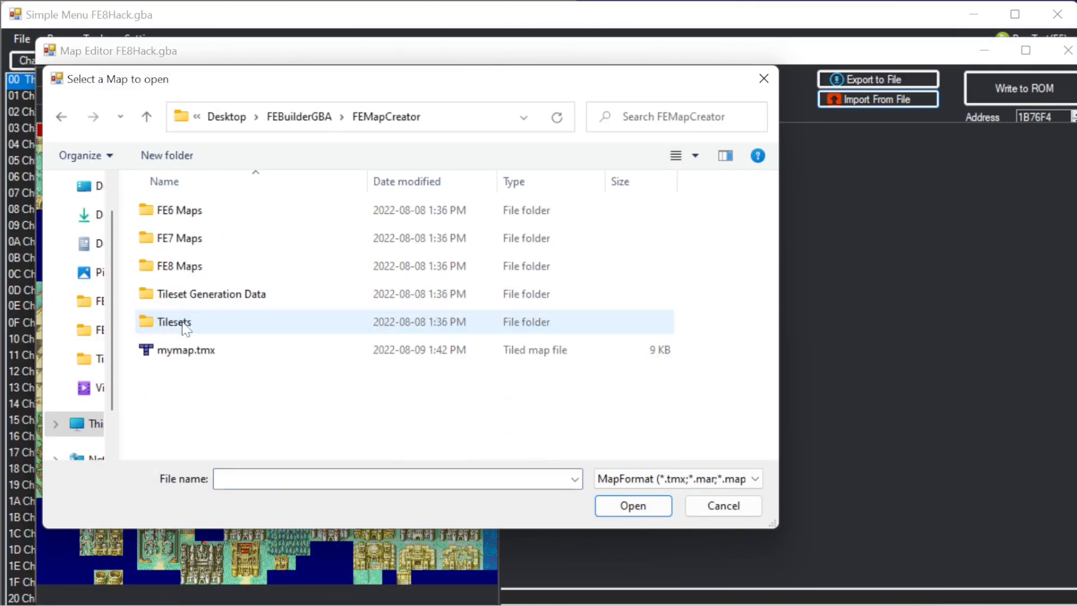
double_click(248, 353)
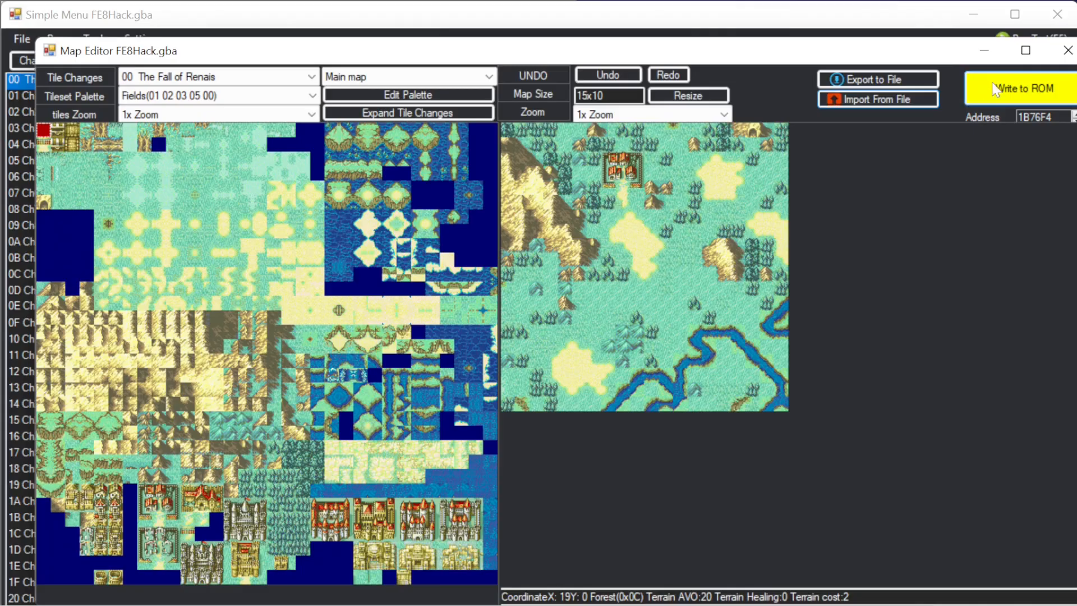
left_click(1006, 81)
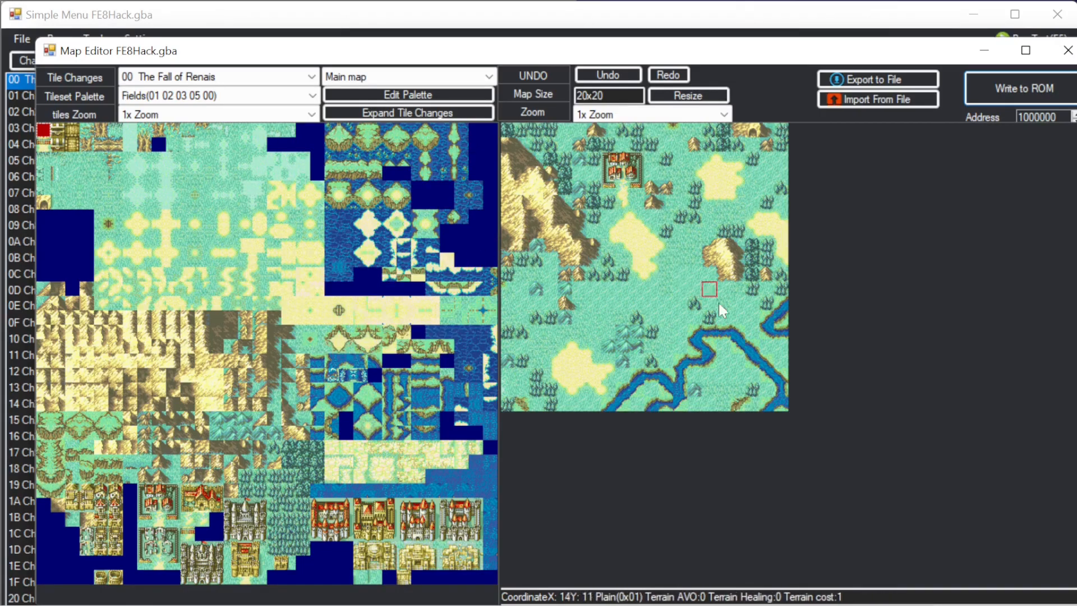
Place a Snag tile at X 15, Y 15 beside the river bend and write the map to the ROM.
left_click(87, 144)
left_click(724, 344)
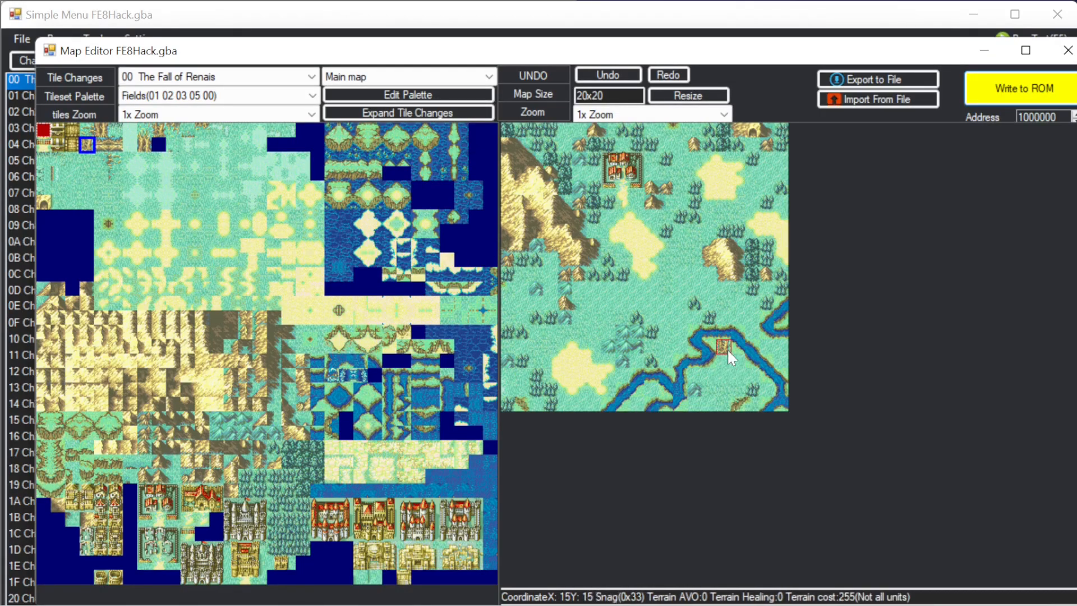
left_click(1003, 94)
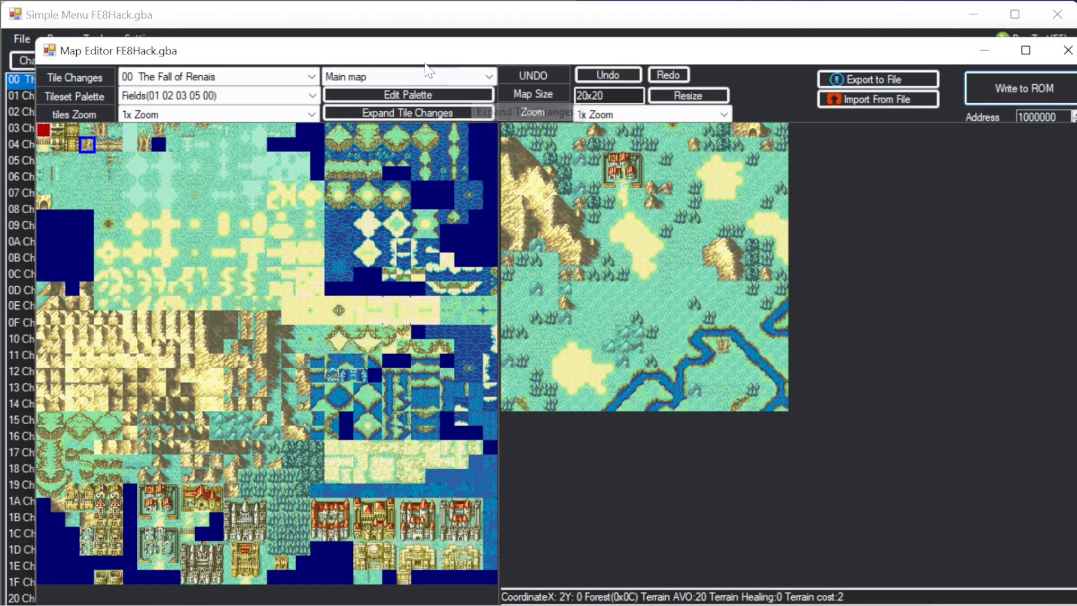
Assign three new tile changes to The Fall of Renais map and write each one to the ROM.
left_click(396, 112)
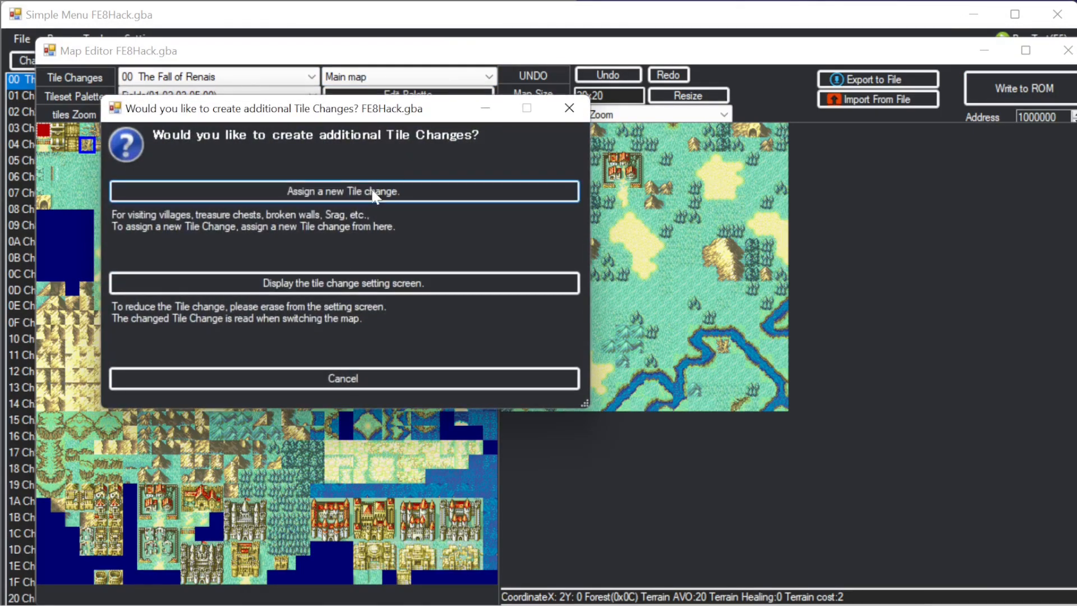
left_click(362, 191)
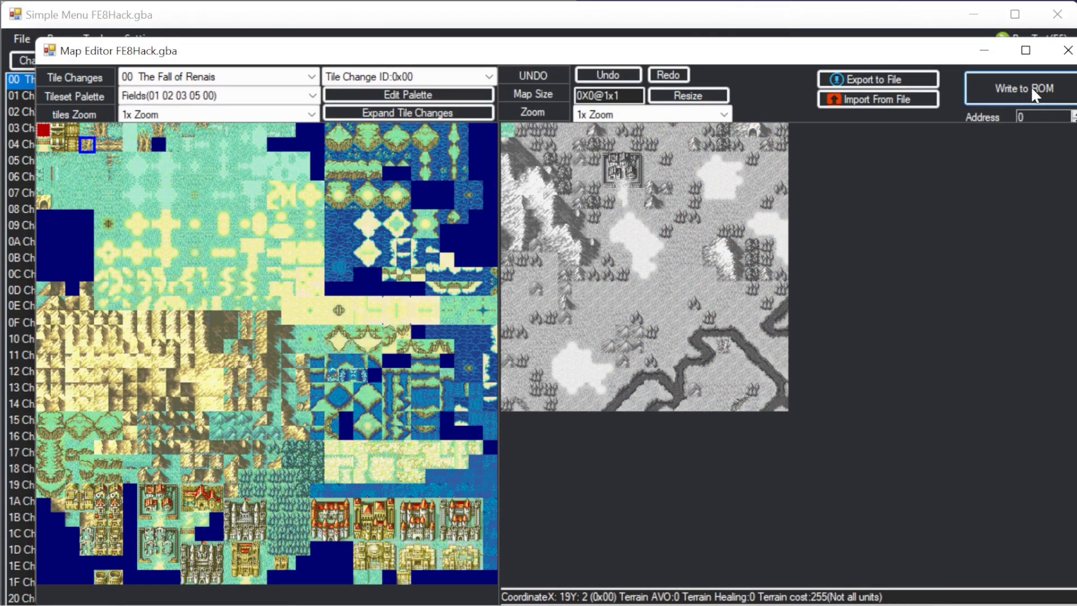
left_click(405, 113)
left_click(378, 215)
left_click(483, 76)
left_click(393, 113)
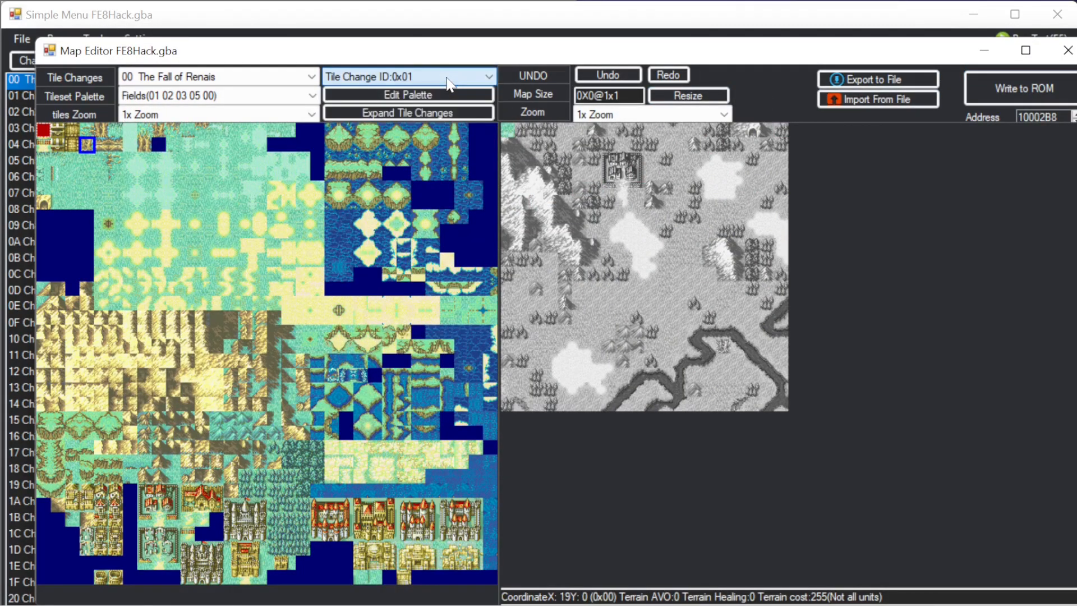
left_click(405, 113)
left_click(336, 238)
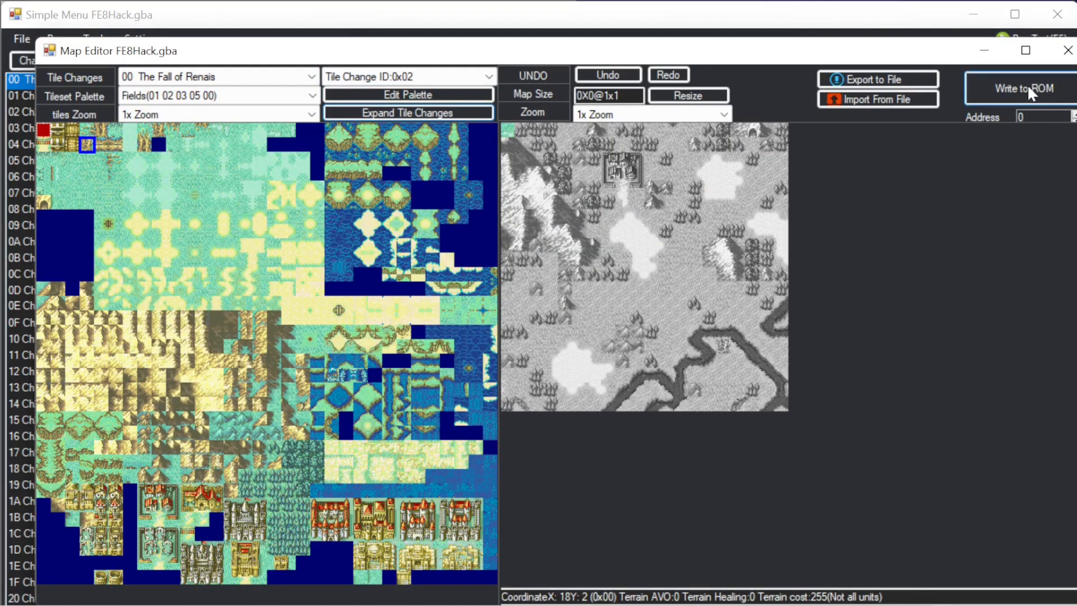
Open the tile change settings for The Fall of Renais from the tile change expansion options.
left_click(413, 112)
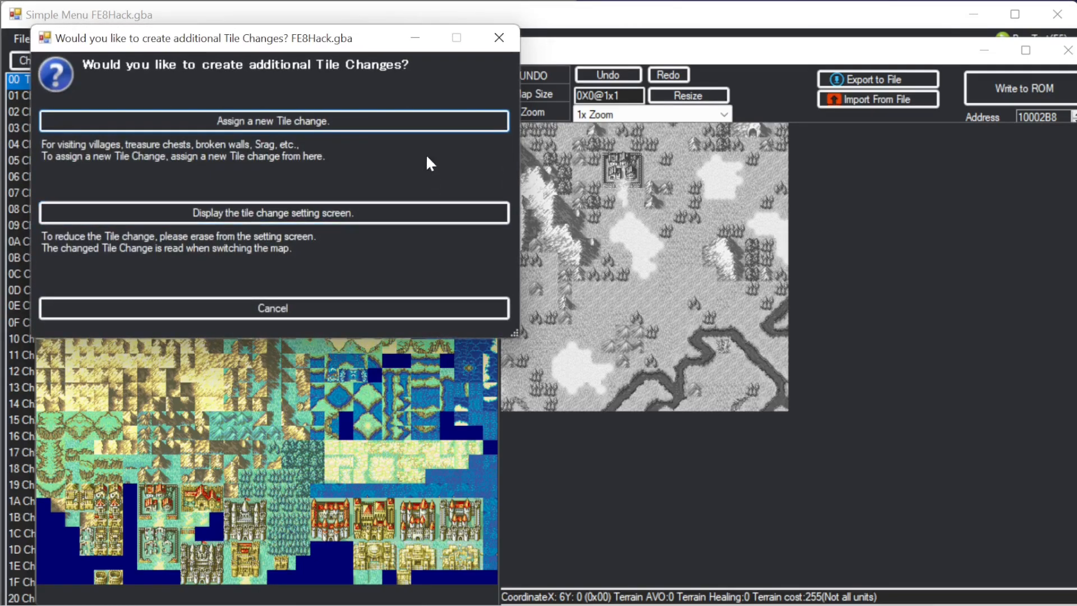
left_click_drag(353, 50, 394, 126)
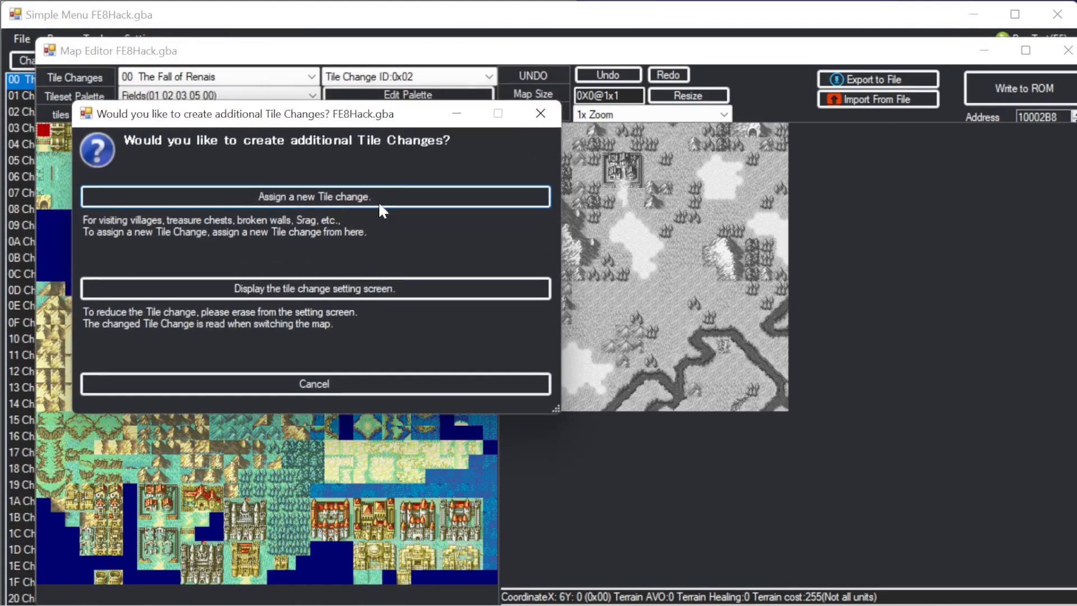
left_click(289, 288)
left_click_drag(363, 66, 343, 145)
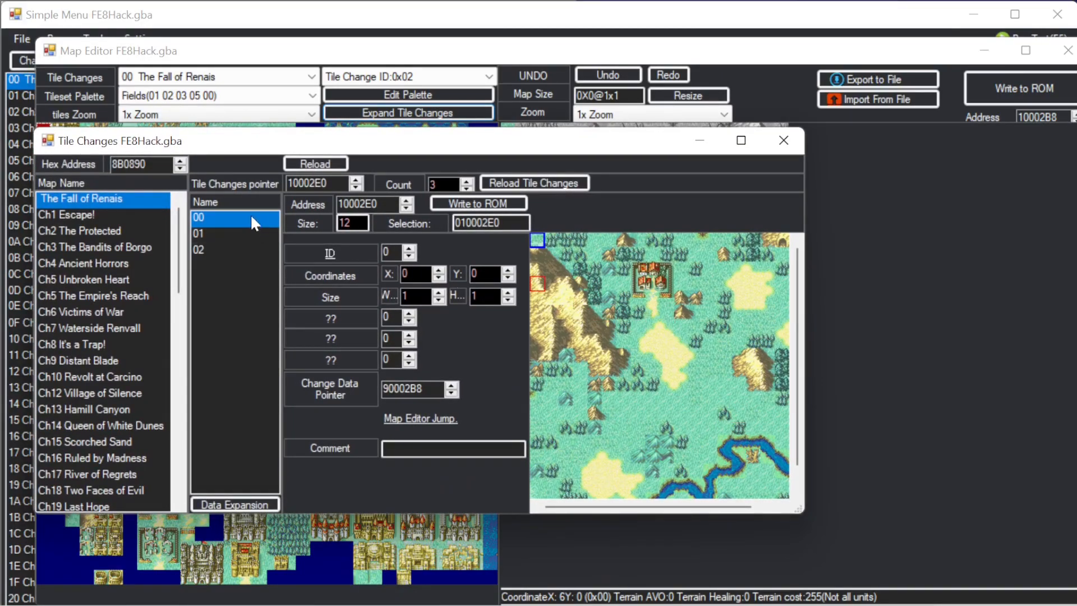
Position tile change 00 over the village at X 7, Y 2 with a 3 by 3 size and write it to the ROM.
left_click(234, 235)
left_click(235, 245)
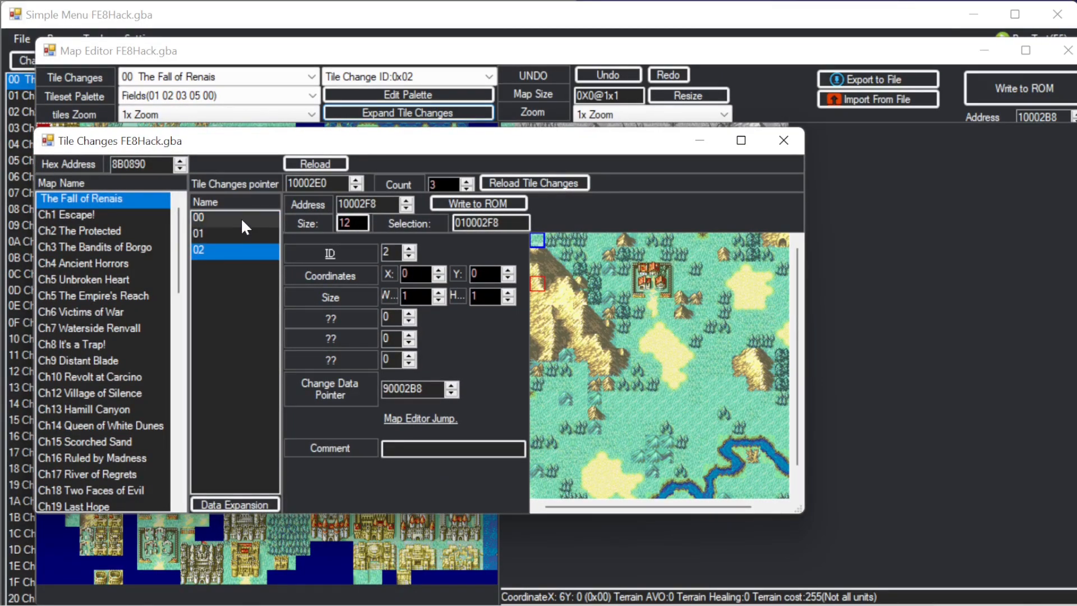
left_click(242, 221)
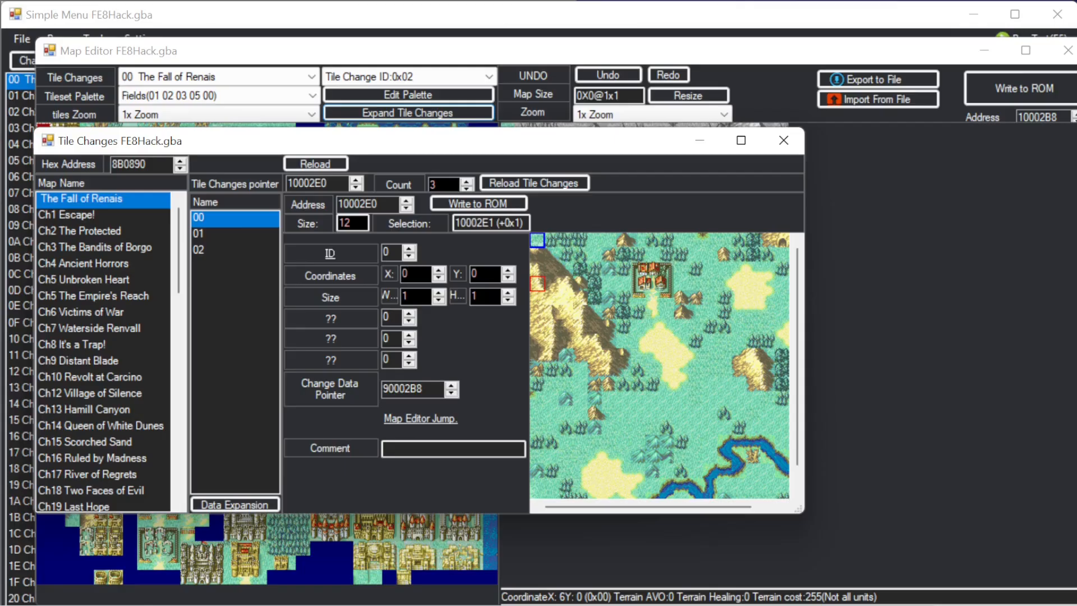
left_click(641, 268)
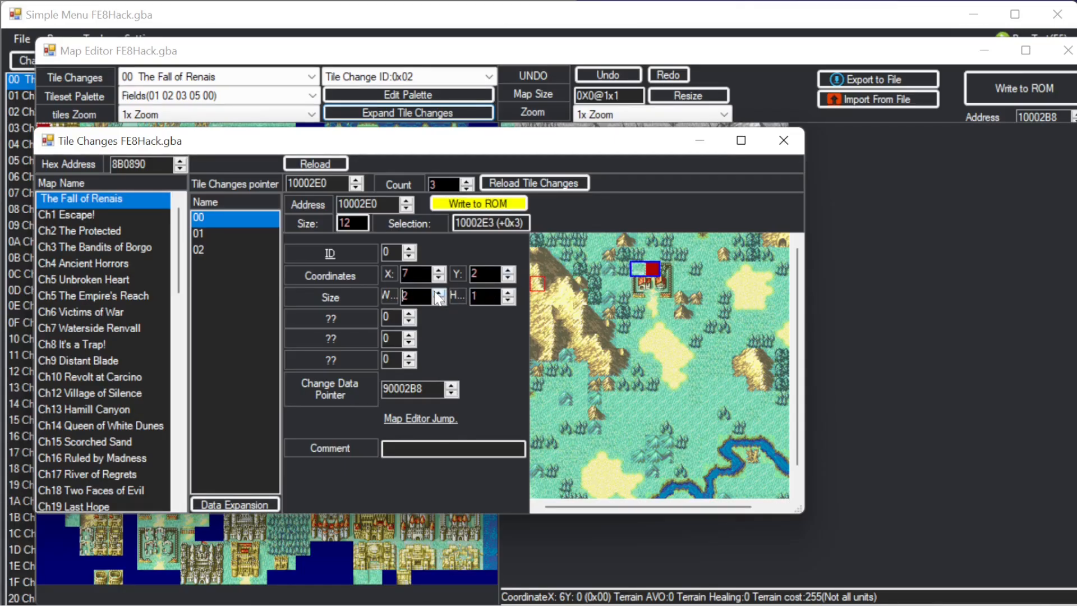
left_click(508, 293)
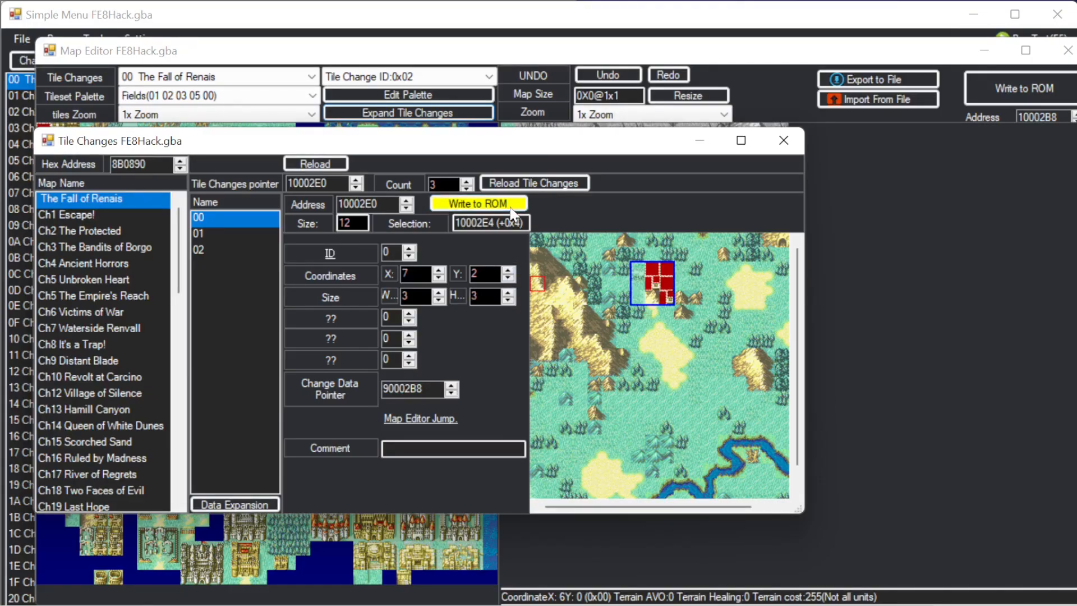
left_click(512, 207)
Give tile change 01 the village coordinates X 7, Y 2 and a 3 by 3 size, and write it to the ROM.
left_click(250, 234)
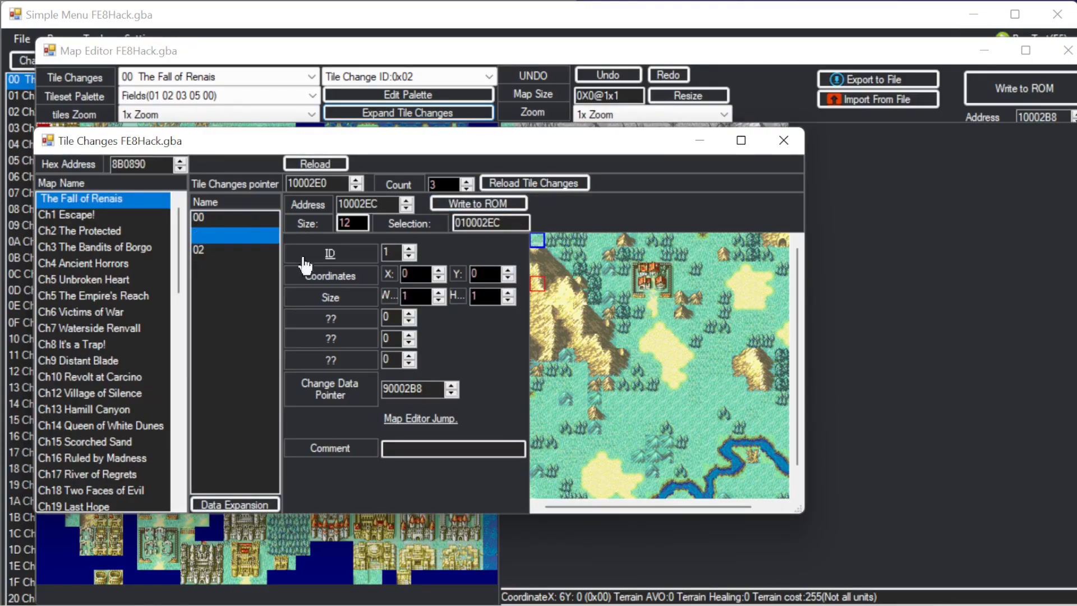
left_click(636, 274)
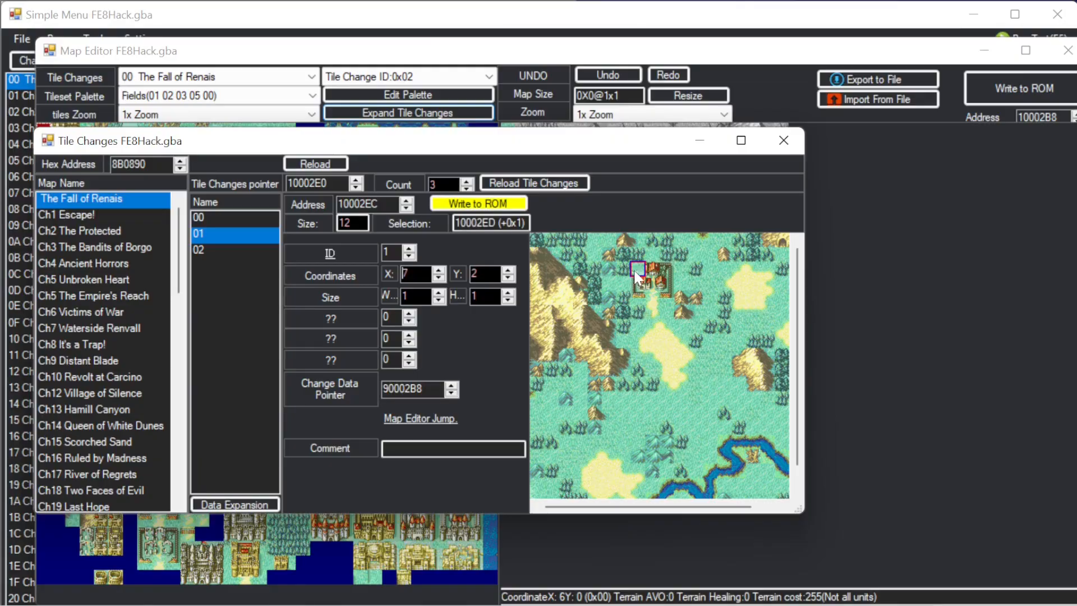
left_click(508, 298)
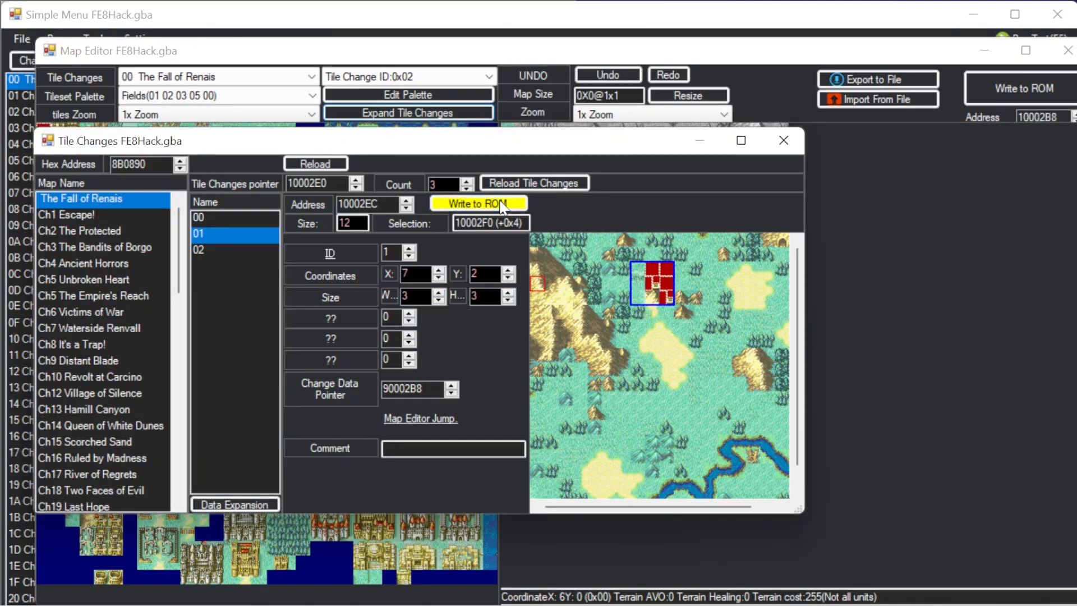
left_click(449, 203)
Place tile change 02 at X 15, Y 14 with width 1 and height 2, write it to the ROM and close the settings.
left_click(240, 251)
scroll(712, 422, "down", 1)
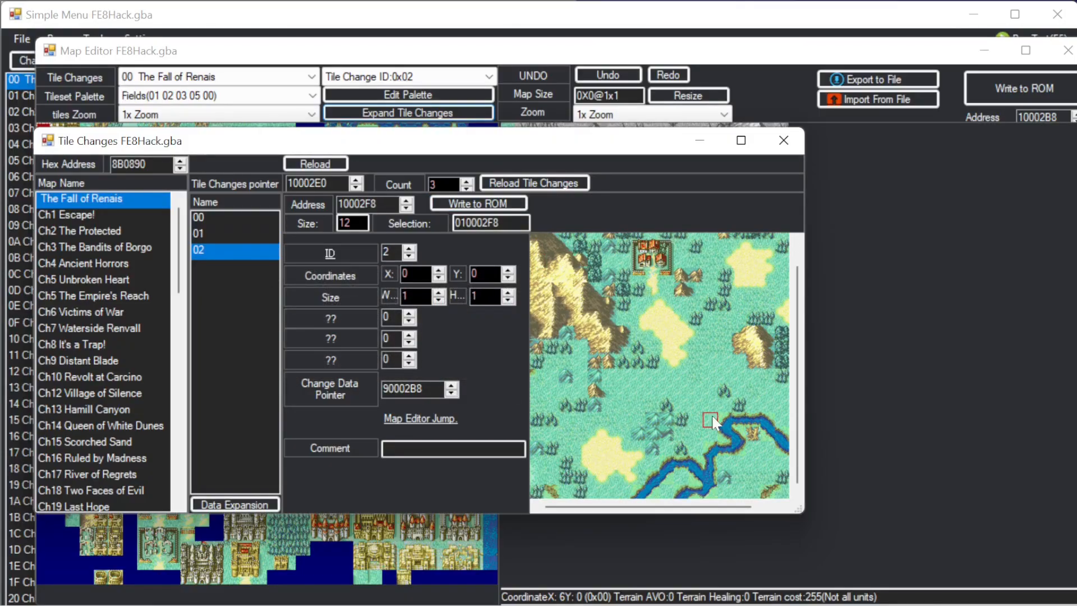
left_click_drag(705, 507, 728, 507)
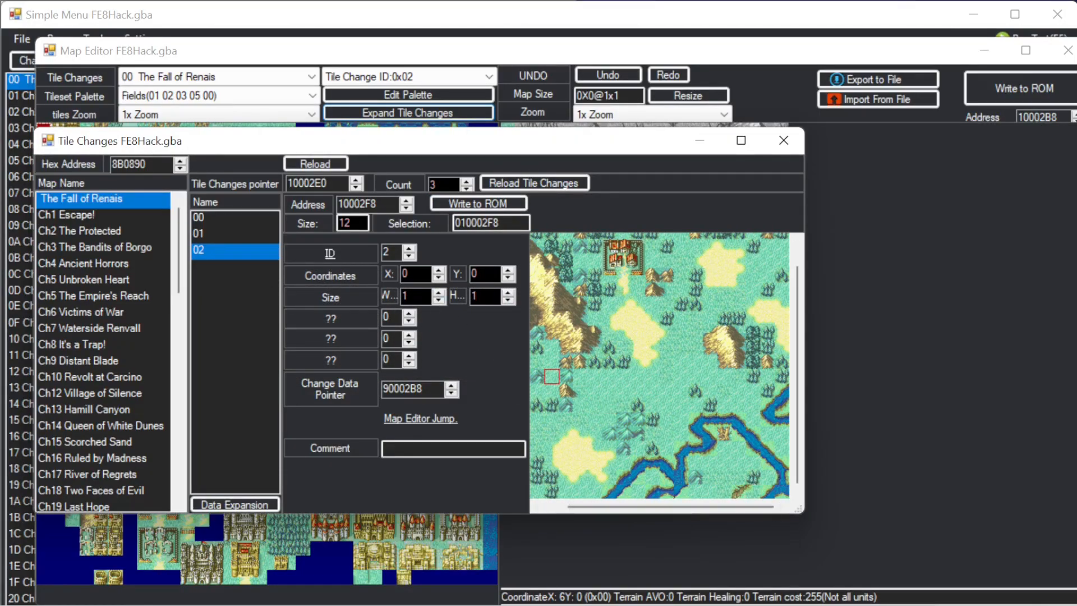
left_click(724, 418)
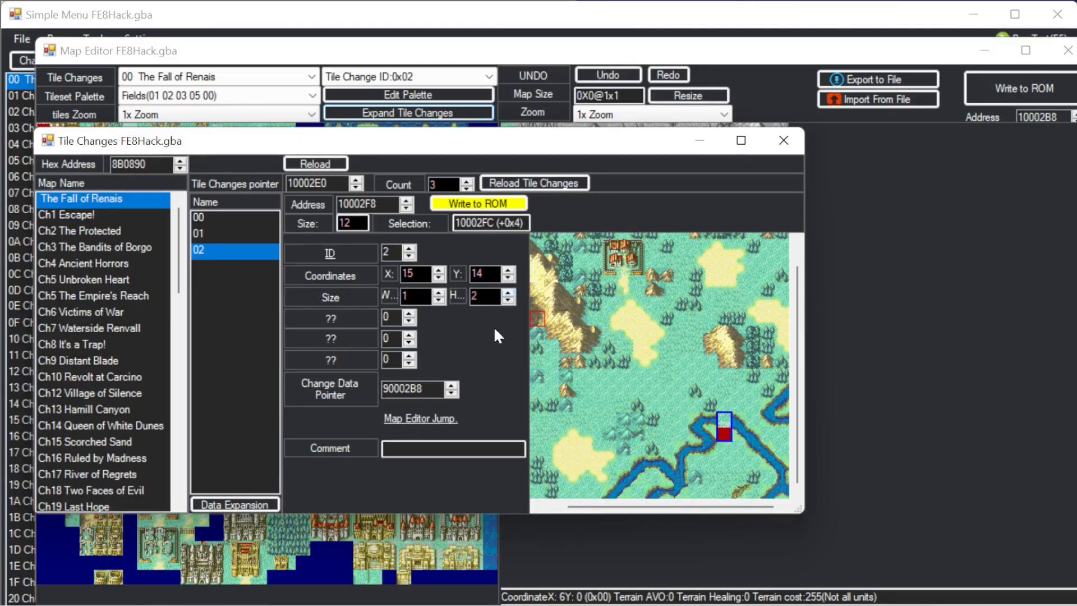
left_click(496, 205)
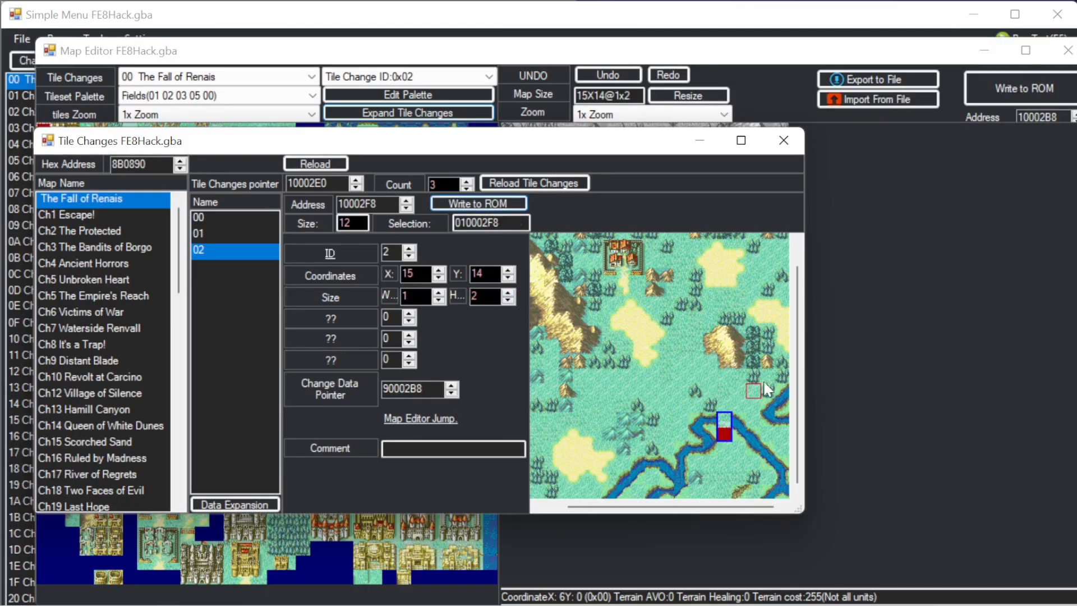
left_click(785, 147)
Fill tile change 00 with the 3 by 3 ruined village tiles at X 7, Y 2 and write it to the ROM.
left_click(379, 80)
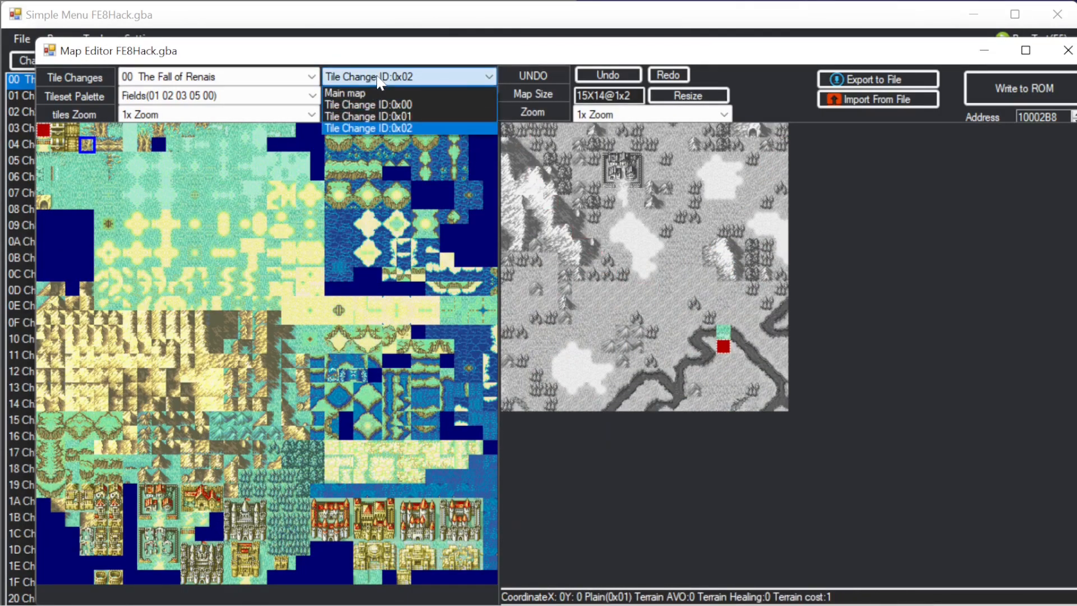
left_click(382, 93)
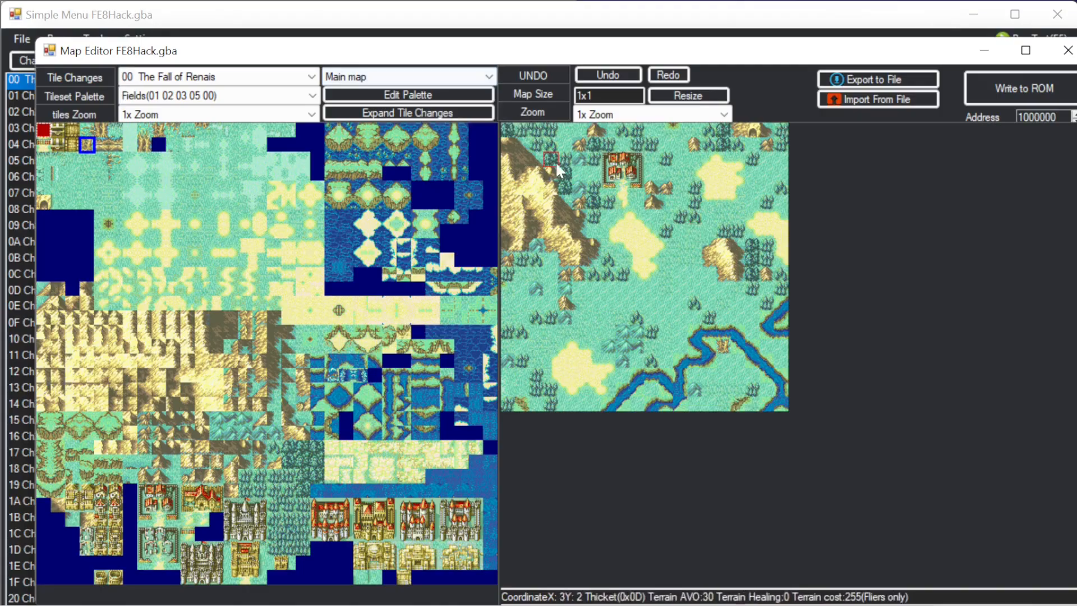
left_click(373, 76)
left_click(371, 96)
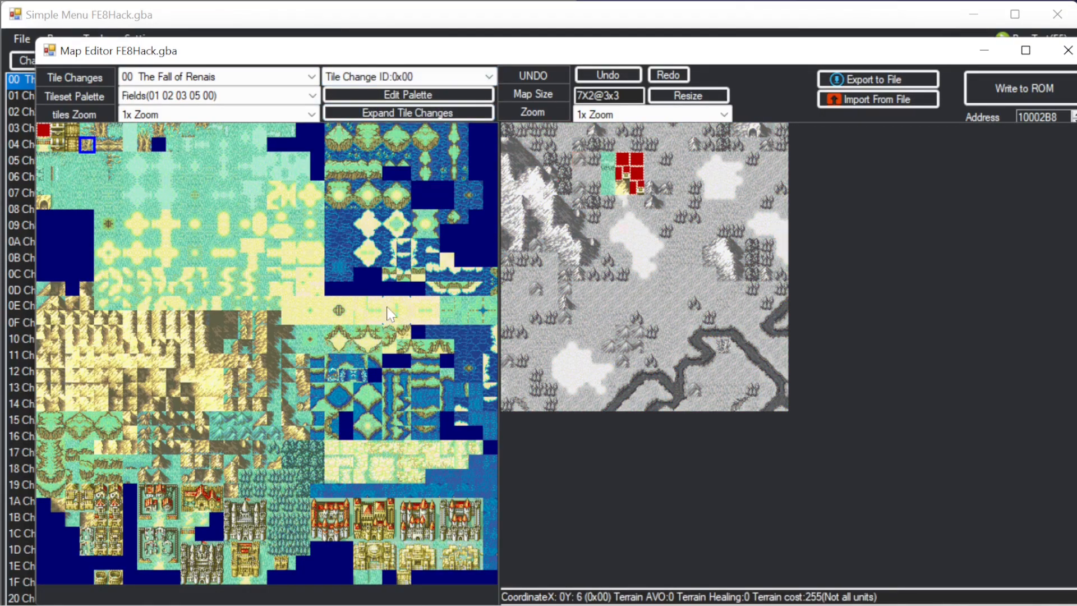
left_click_drag(146, 537, 176, 558)
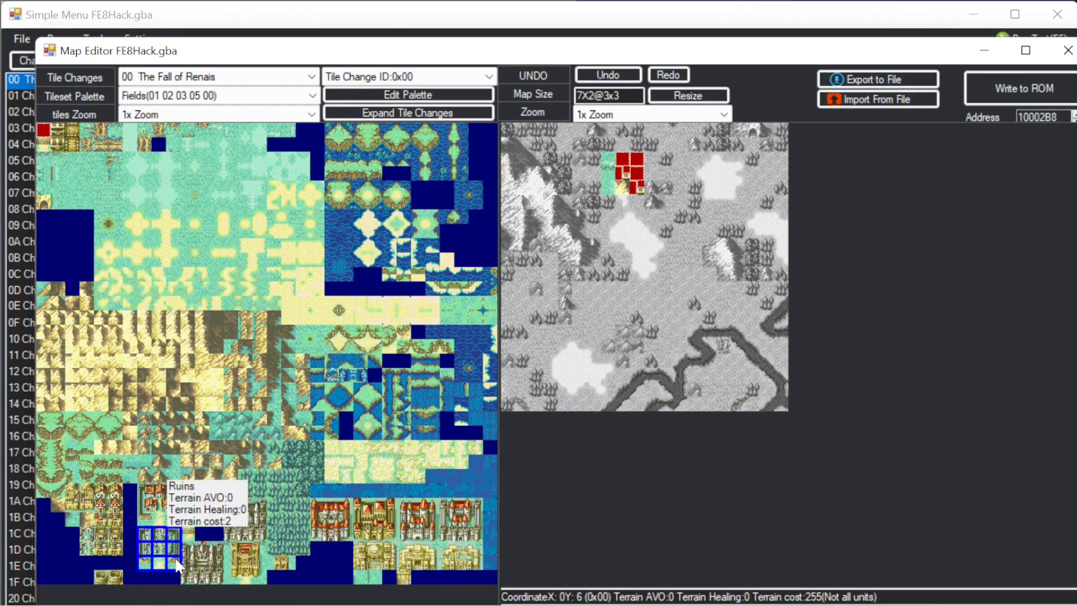
left_click(609, 163)
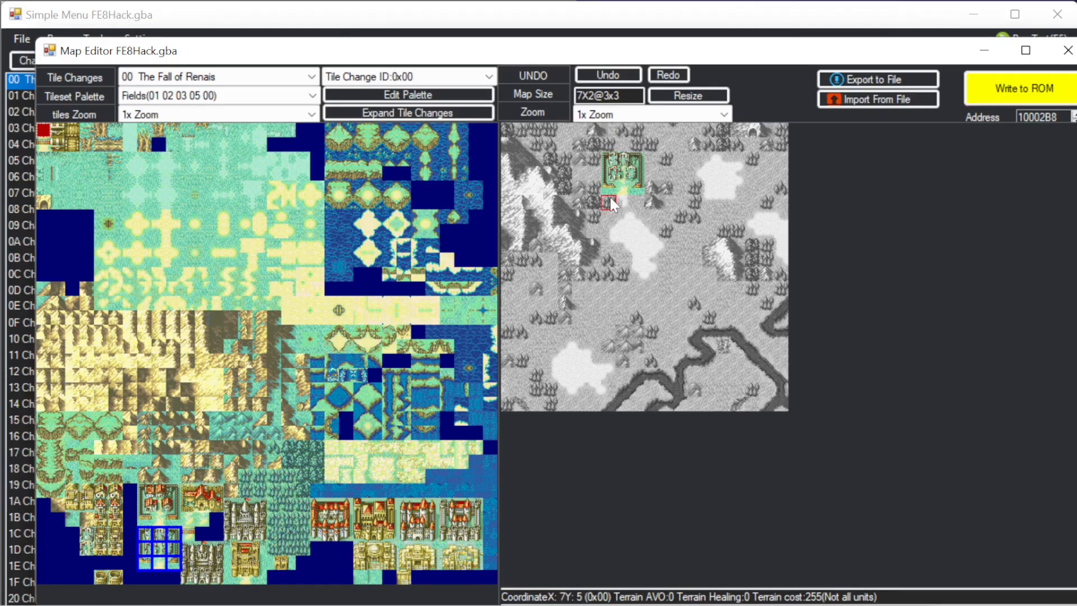
left_click(1008, 89)
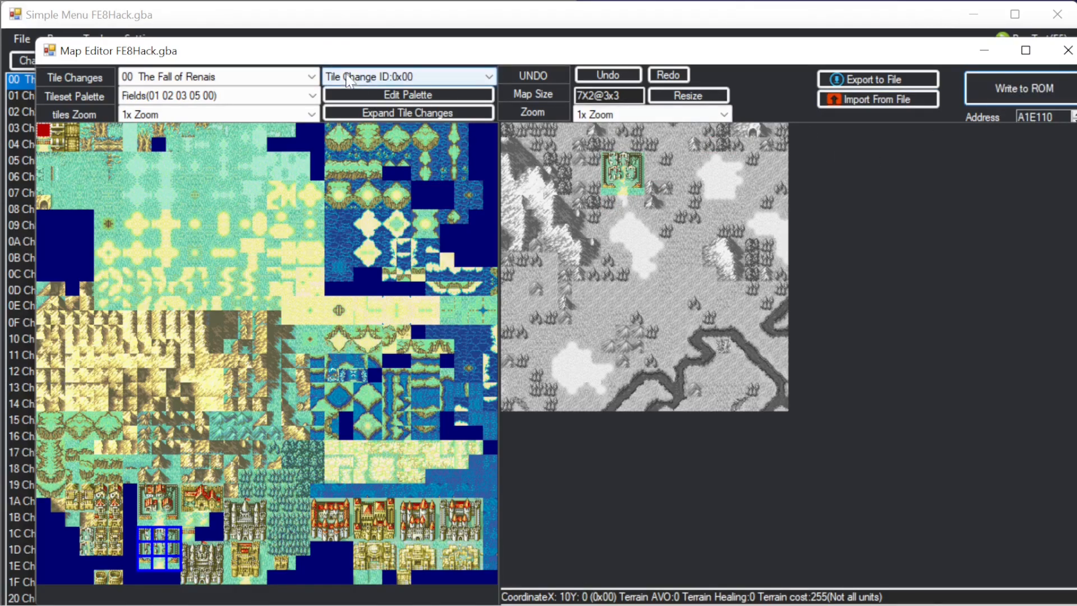
Fill tile change 01 with the 3 by 3 red-roofed village, adjust its entrance tile at X 8, Y 4 and write it to the ROM.
left_click(459, 81)
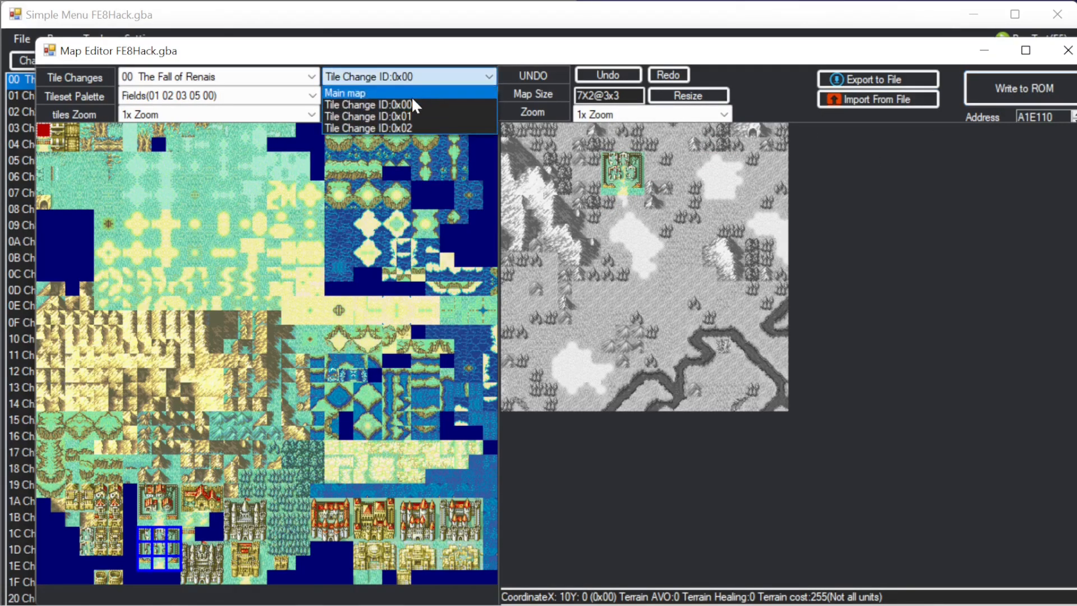
left_click(399, 111)
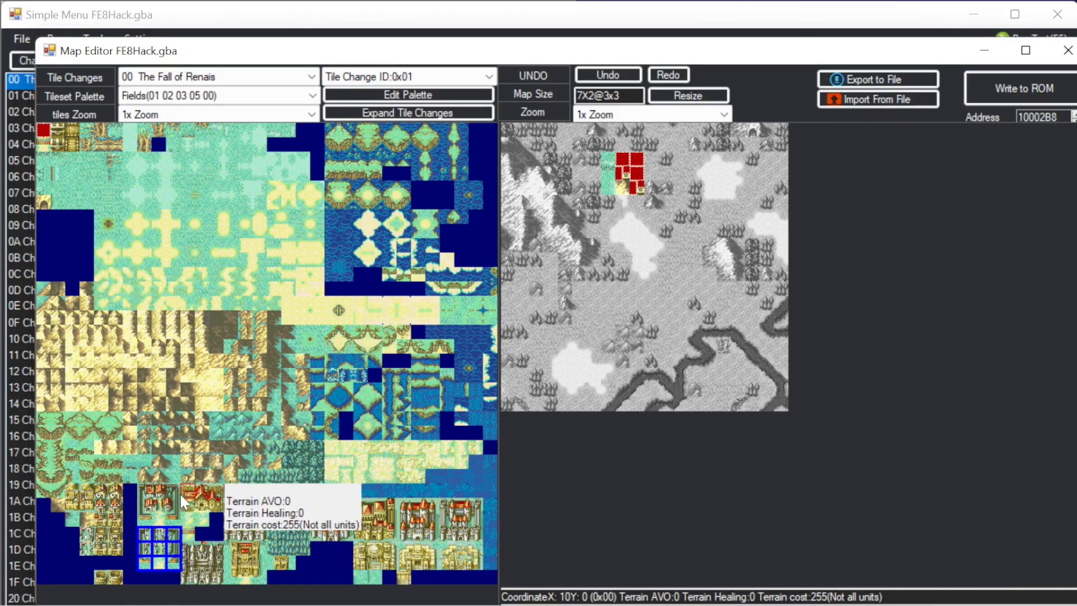
left_click(169, 519)
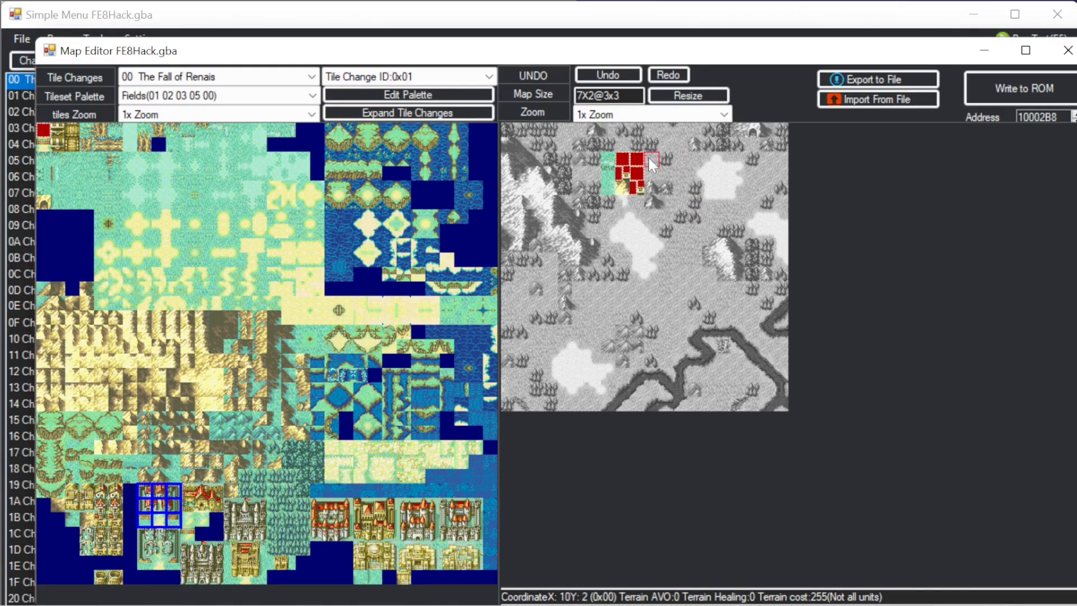
left_click(615, 166)
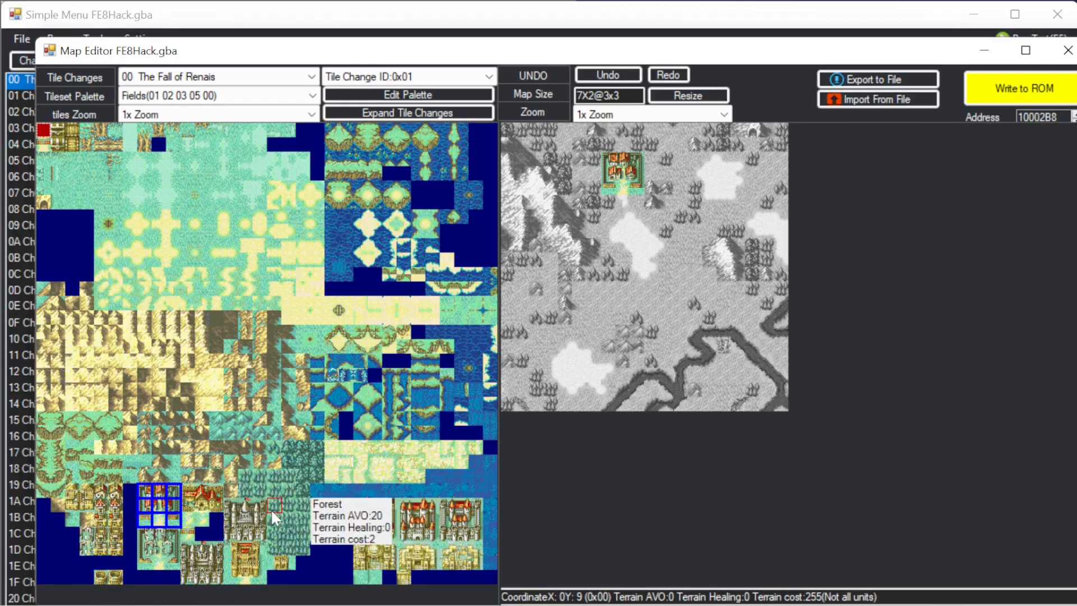
left_click(188, 536)
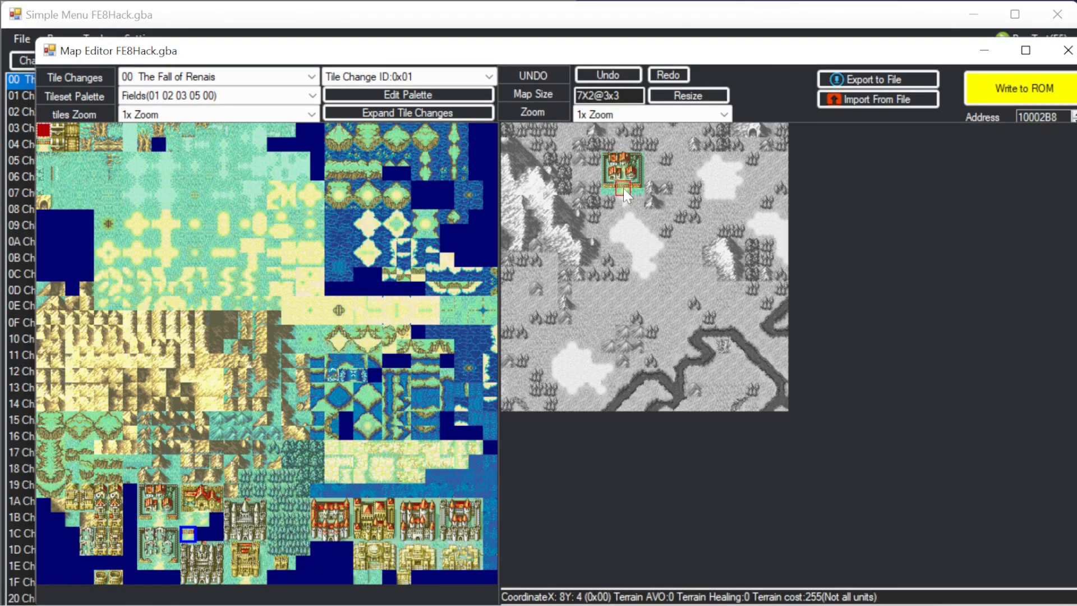
left_click(1024, 88)
Paint tile change 02 with a bridge at X 15, Y 14 and plain at X 15, Y 15, write it and close the map editor.
left_click(404, 76)
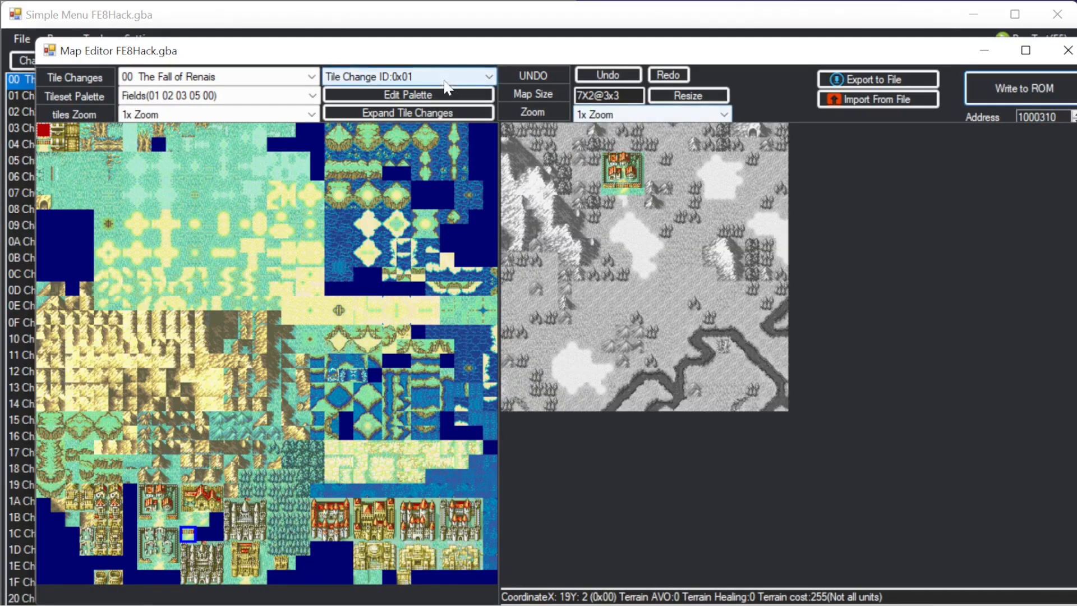
left_click(379, 125)
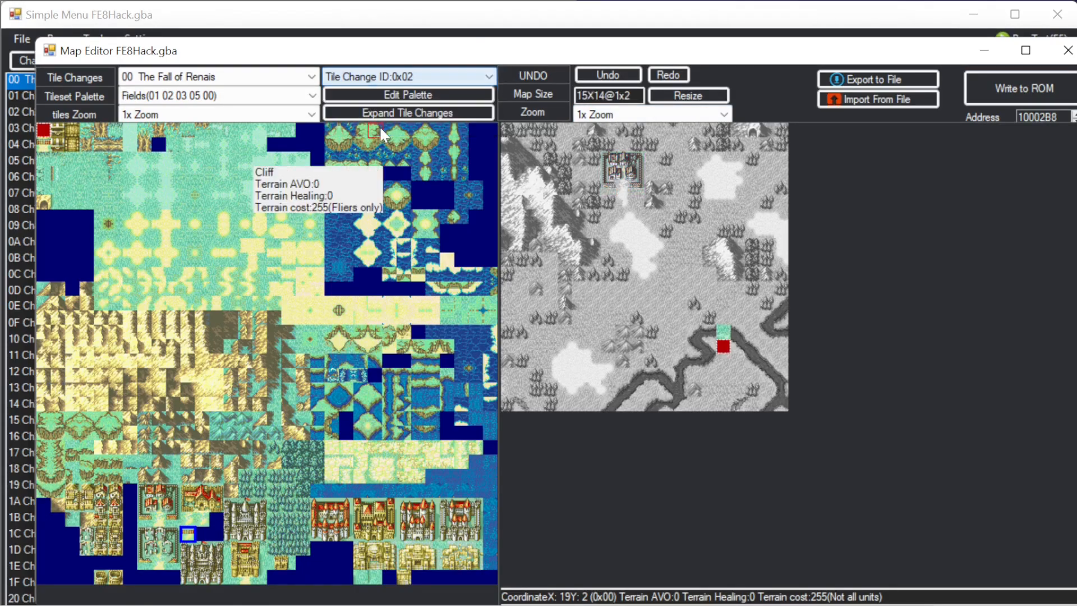
left_click(145, 146)
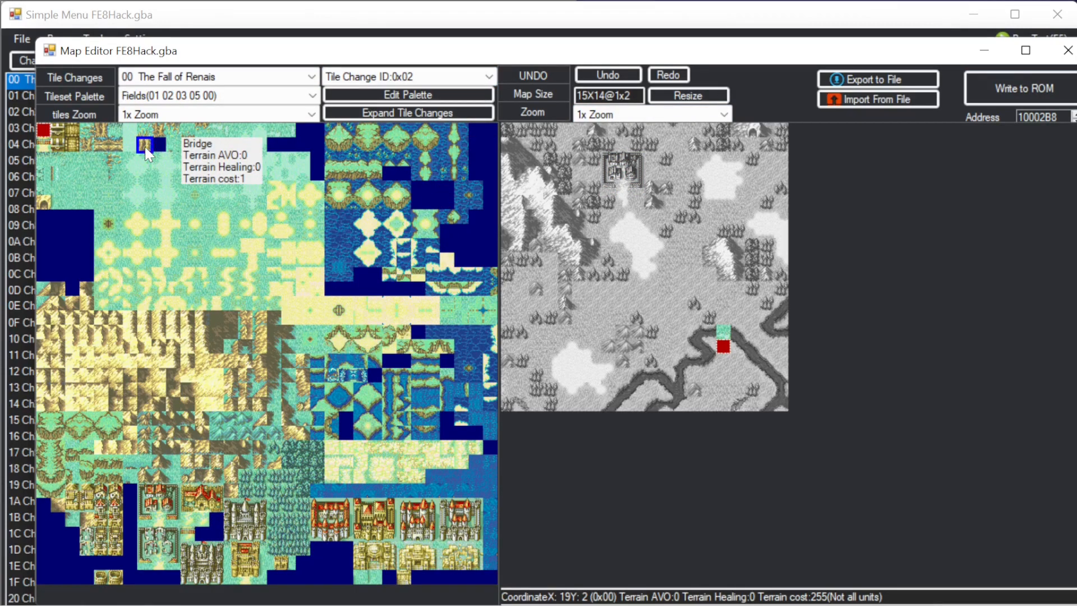
left_click(724, 331)
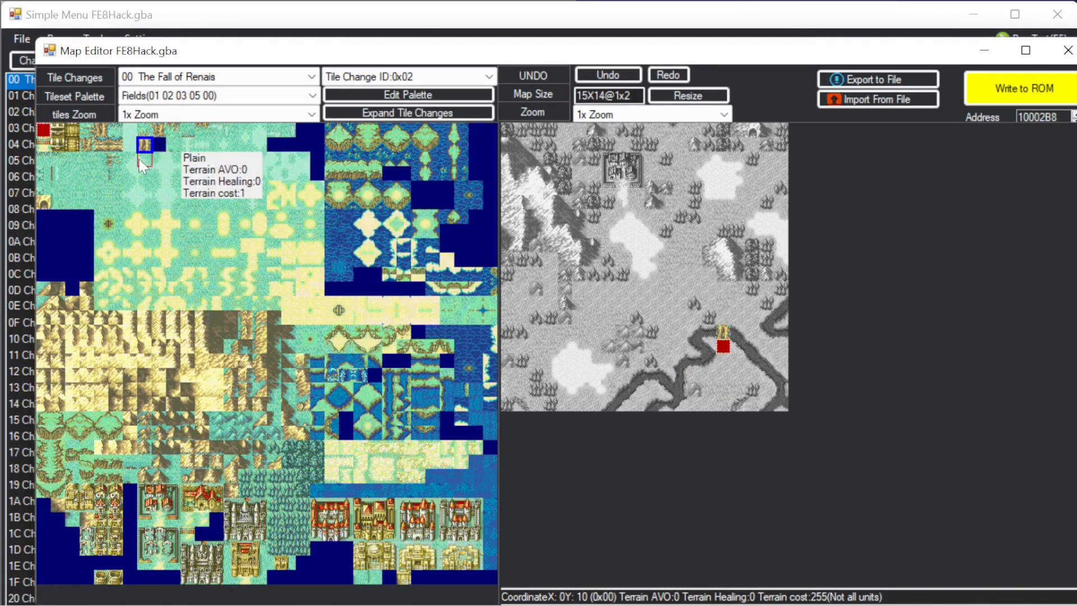
left_click(74, 174)
left_click(724, 346)
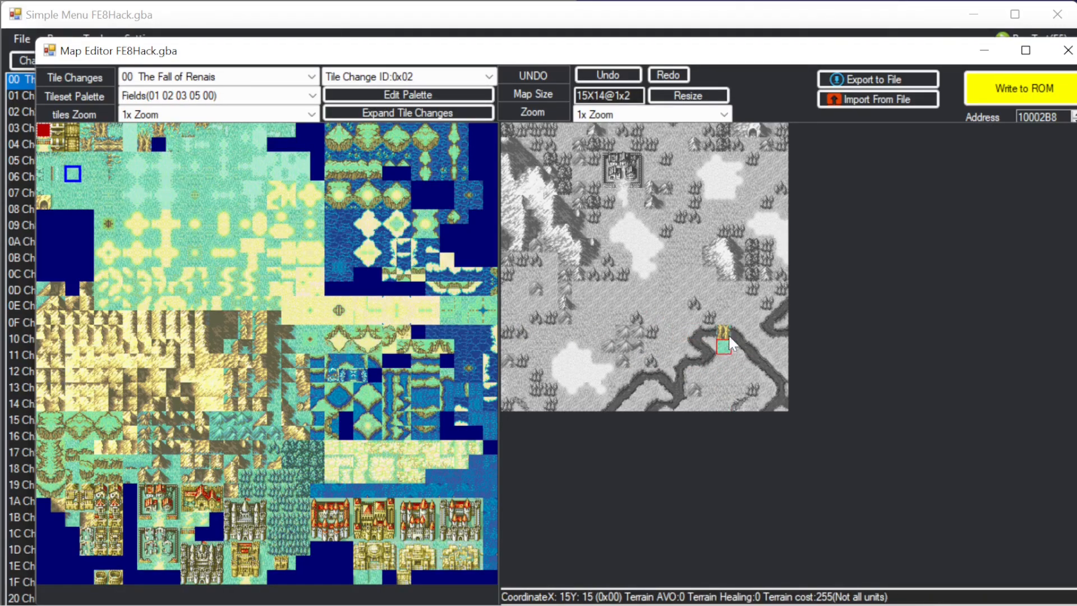
left_click(1006, 85)
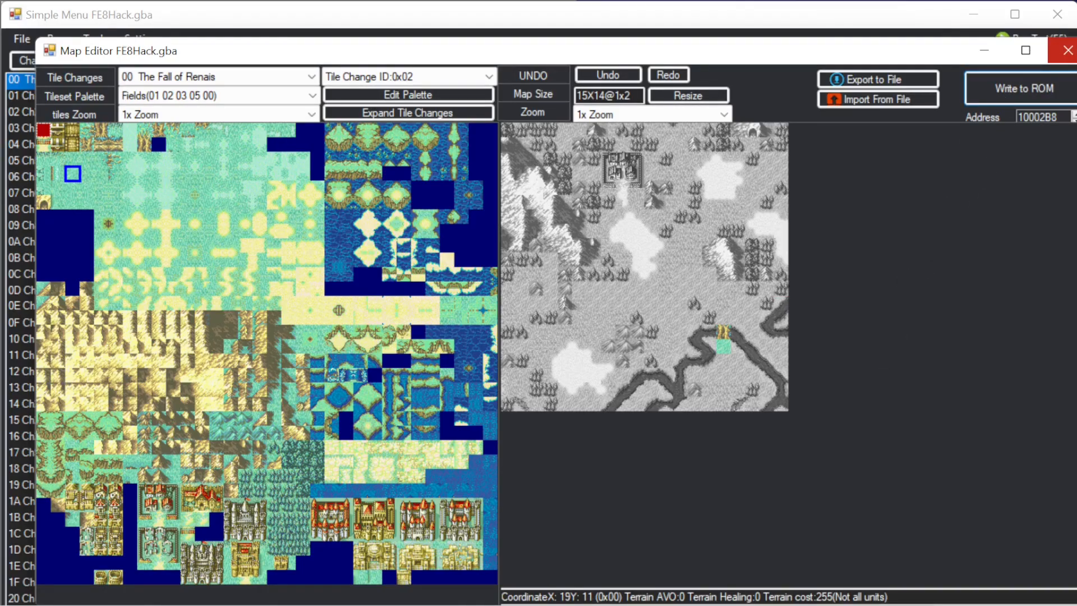
left_click(1068, 50)
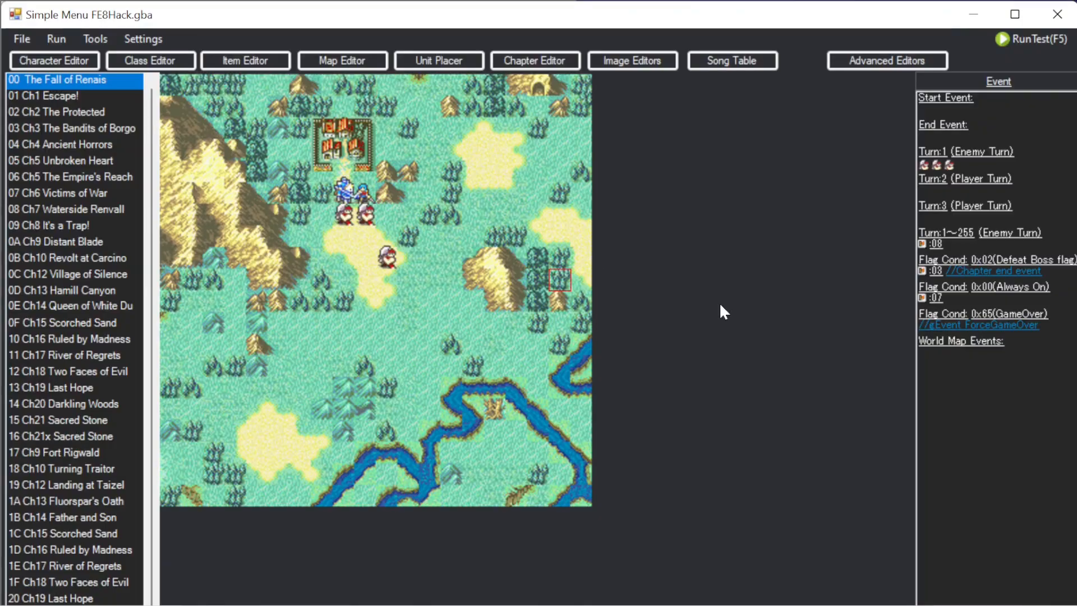
In the chapter's start event, delete every command except loading units 0x88B3C14, calling event 0x89EF0A4 and the event end.
double_click(973, 101)
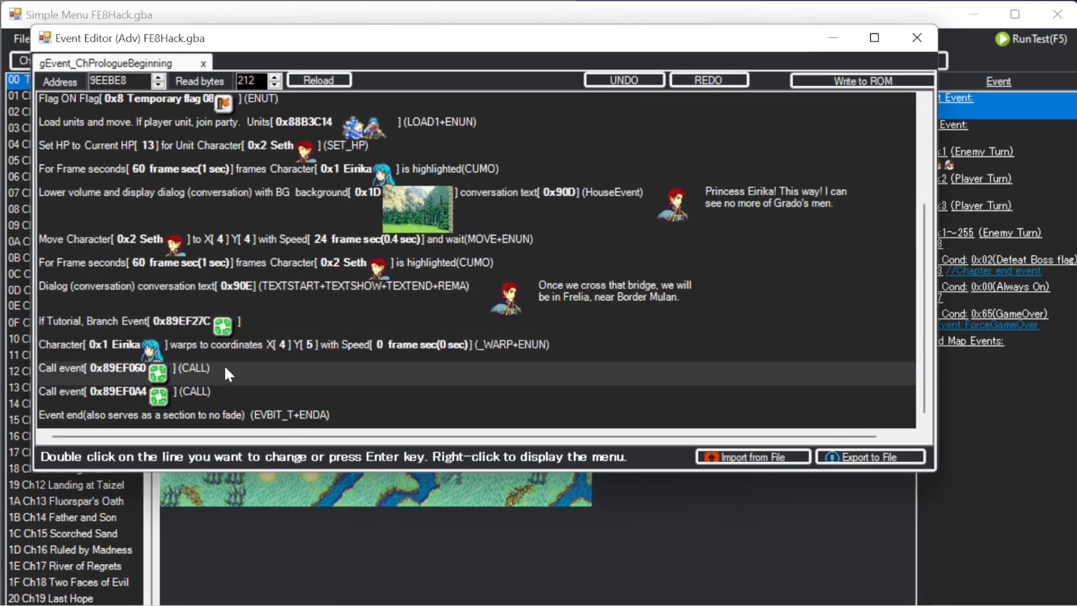
scroll(227, 366, "up", 1)
key("Delete")
key("Delete")
key("Delete")
key("Delete")
key("Delete")
key("Delete")
key("Delete")
key("Delete")
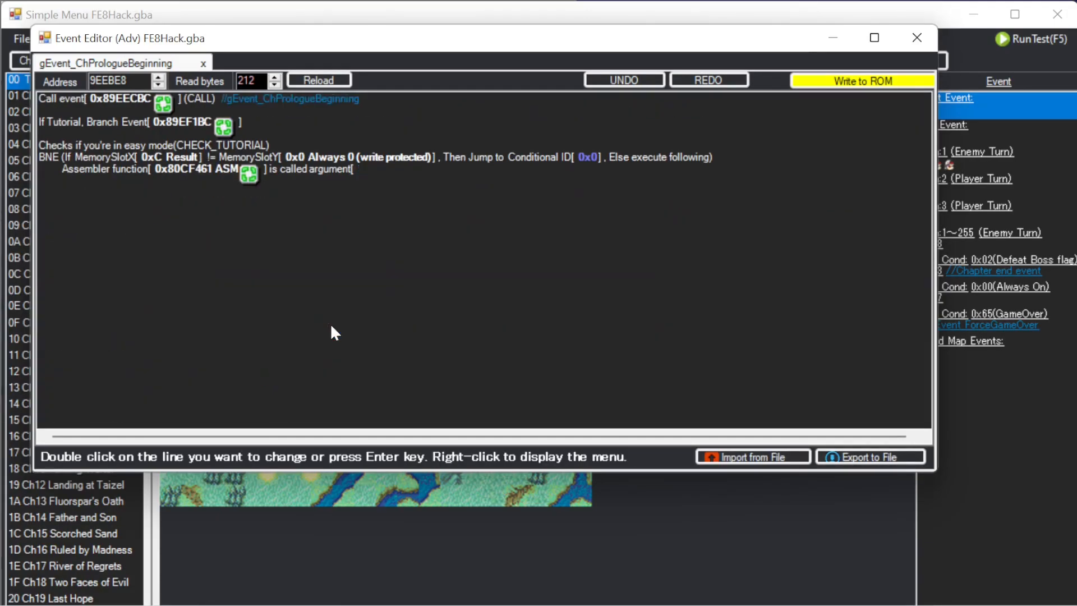
left_click(329, 202)
key("Delete")
key("Delete")
key("Delete")
key("Delete")
key("Delete")
key("Delete")
key("Delete")
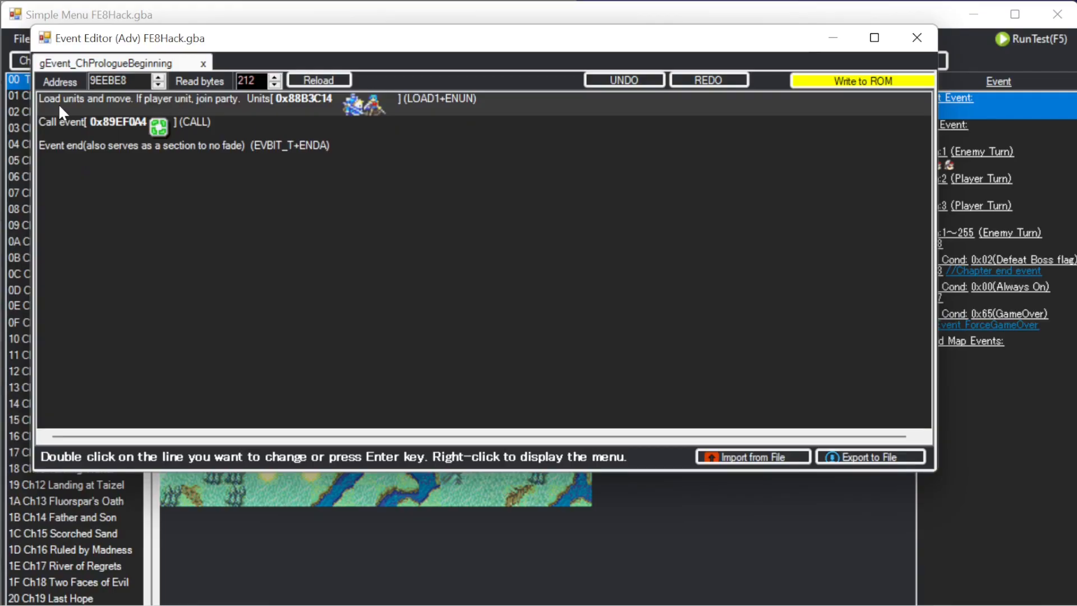
Open the called event 0x89EF0A4 from the chapter's start event and copy its command that loads units 0x88B3C50.
left_click(234, 106)
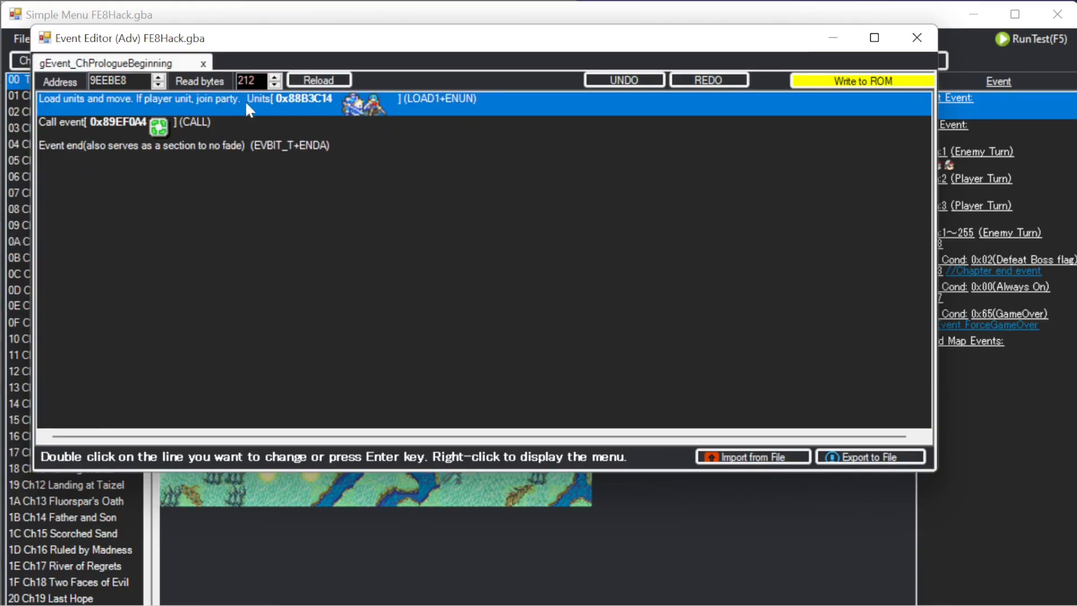
double_click(164, 128)
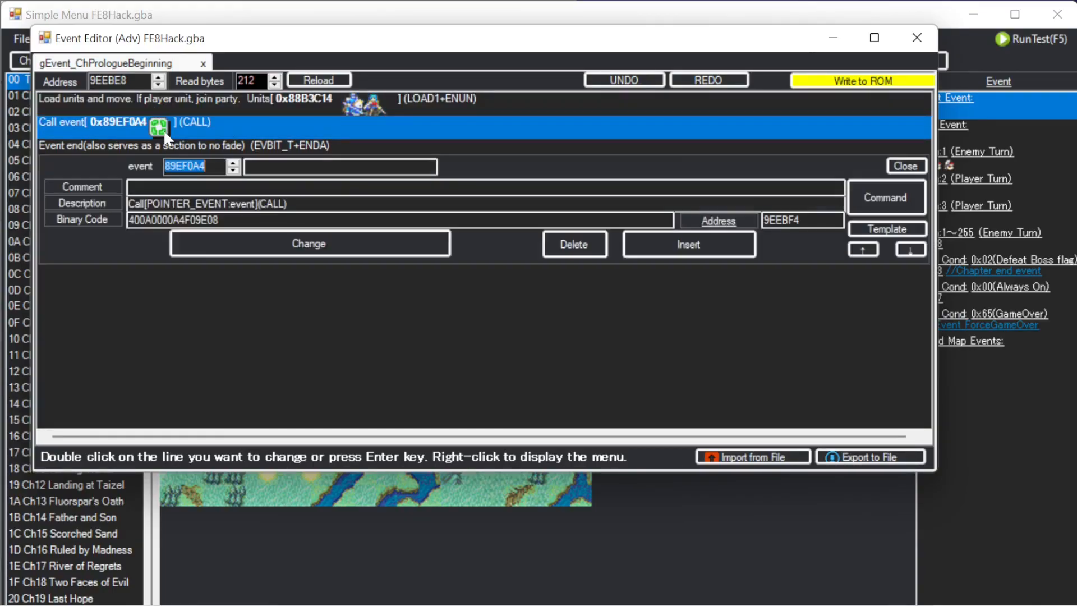
left_click(264, 166)
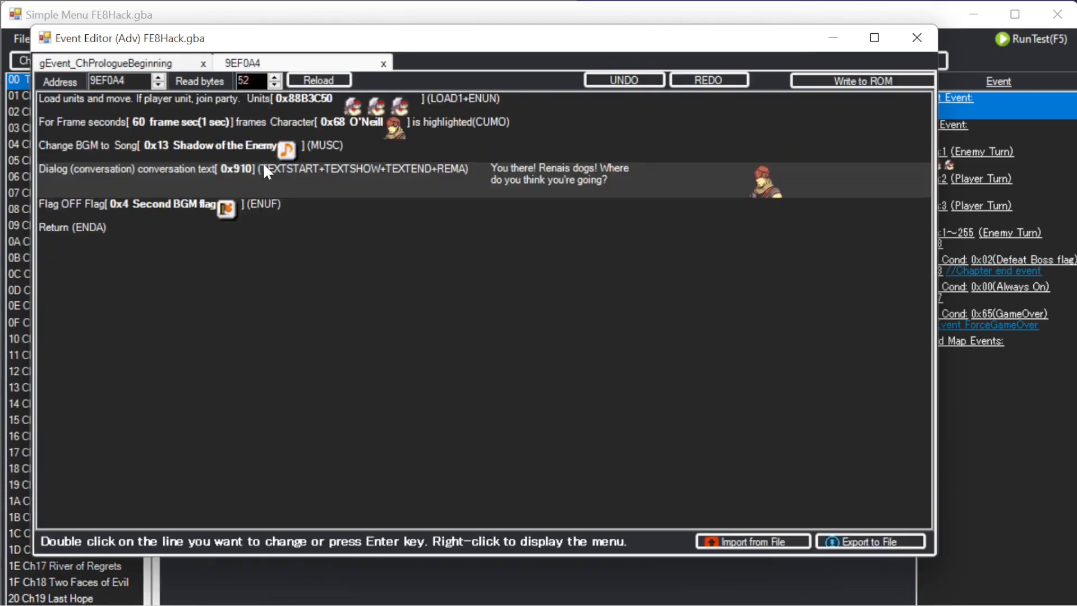
left_click(332, 101)
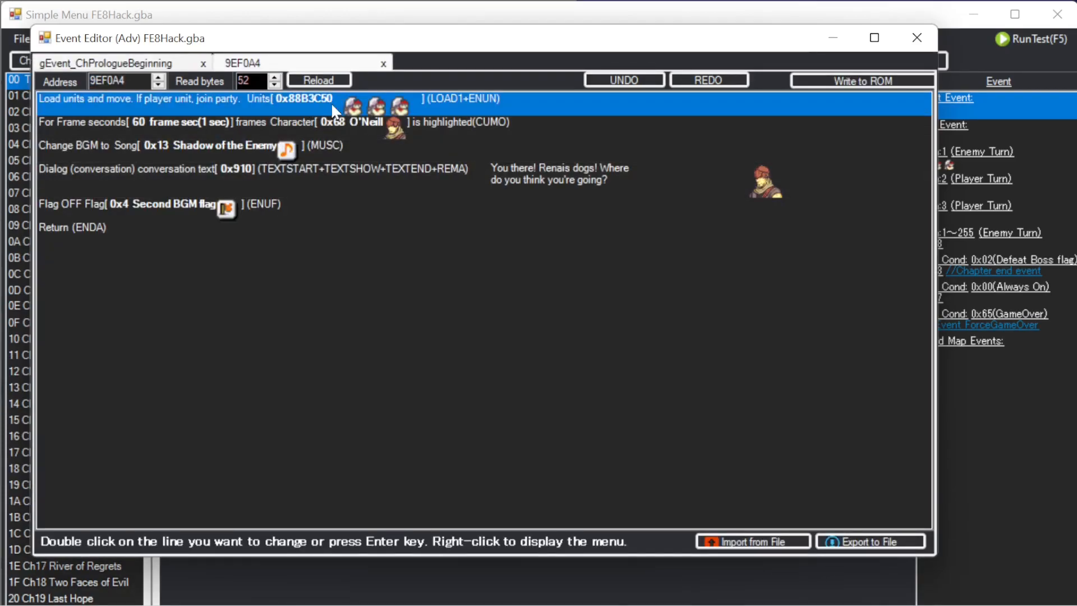
Replace the start event's call command with the copied load of units 0x88B3C50, write it to the ROM and close the event editor.
left_click(139, 63)
left_click(204, 122)
key("ctrl+v")
left_click(188, 147)
key("Delete")
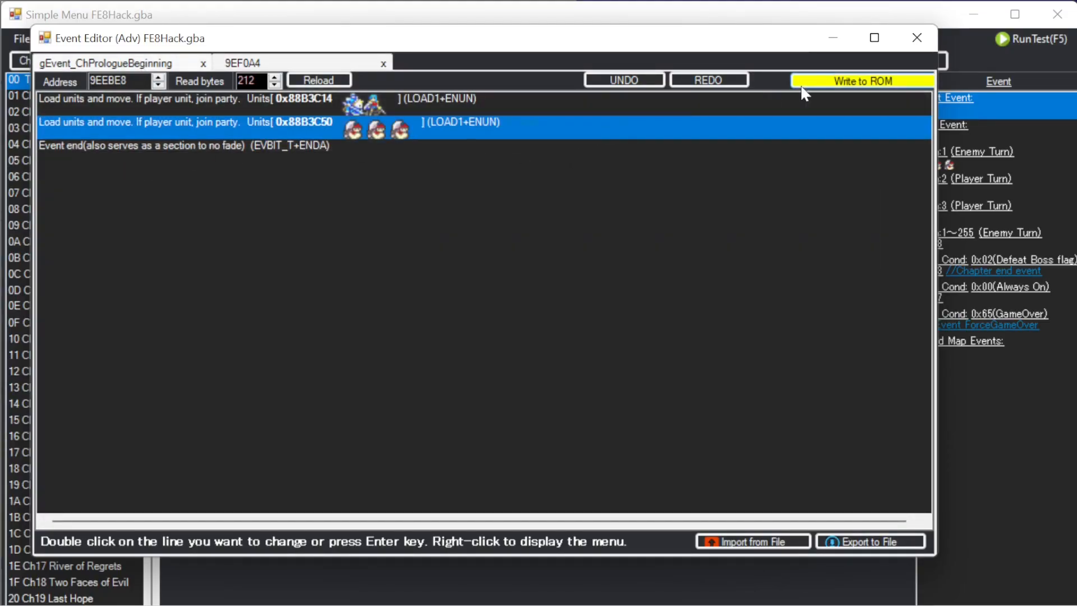
left_click(824, 79)
left_click(915, 38)
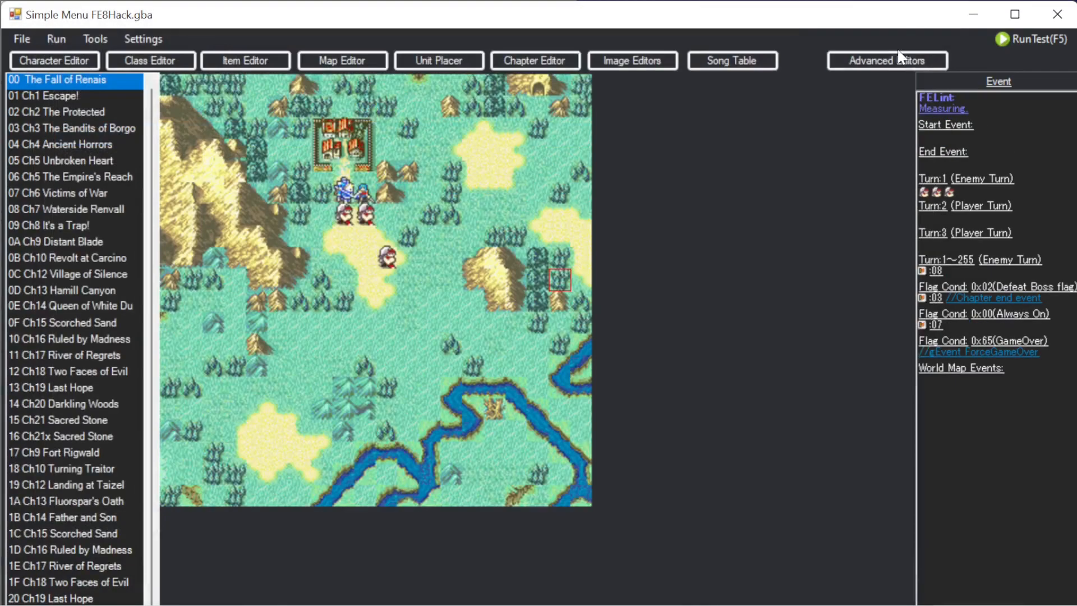
Remove the level 2 Soldier's second movement coordinate, place the unit at X 17, Y 4 and write it to the ROM.
left_click(367, 220)
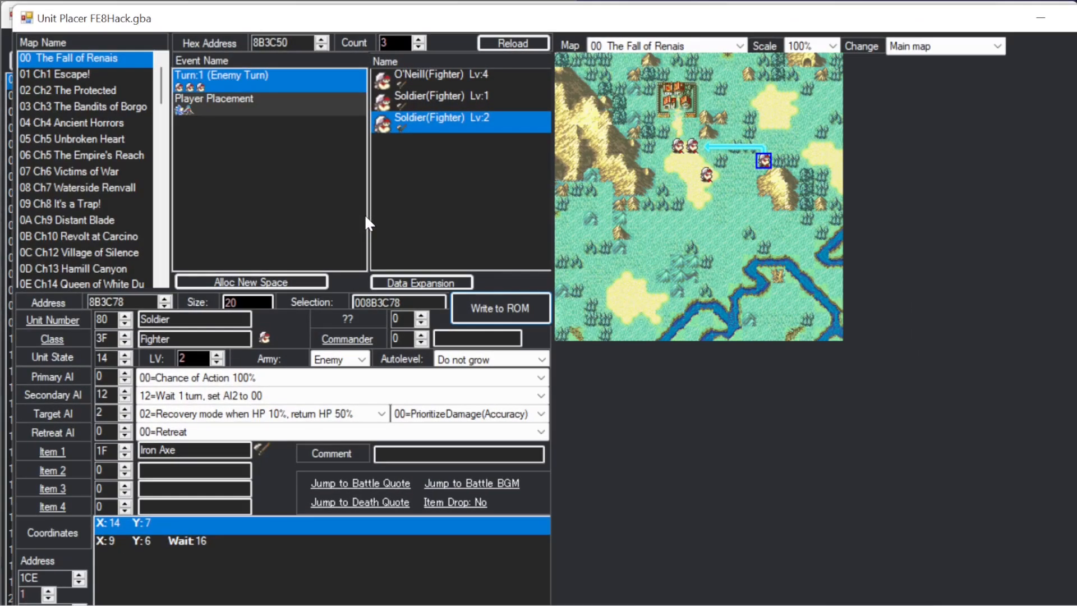
left_click(204, 541)
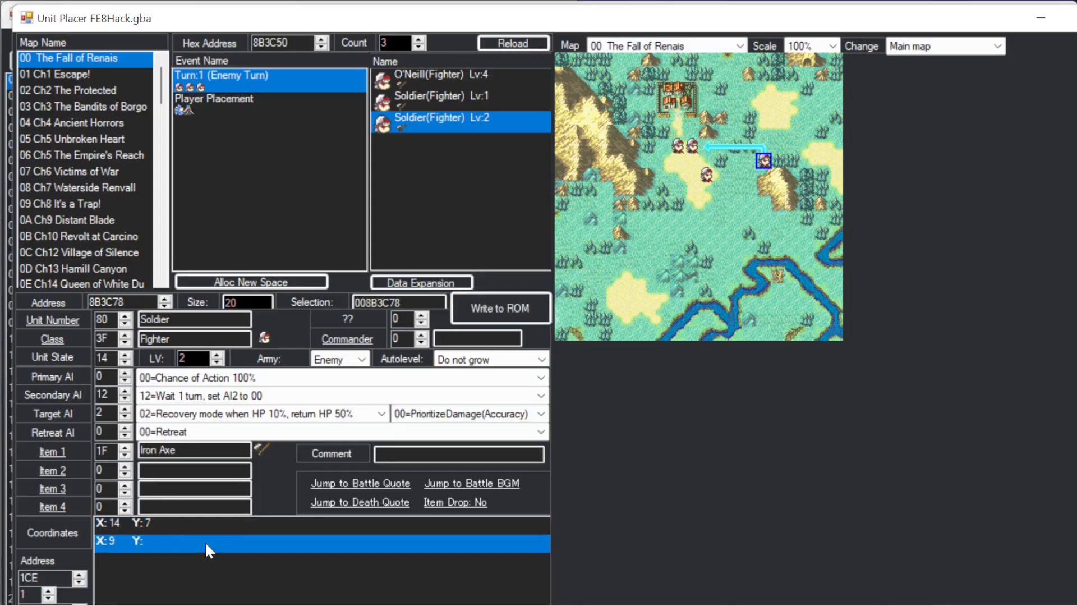
key("Delete")
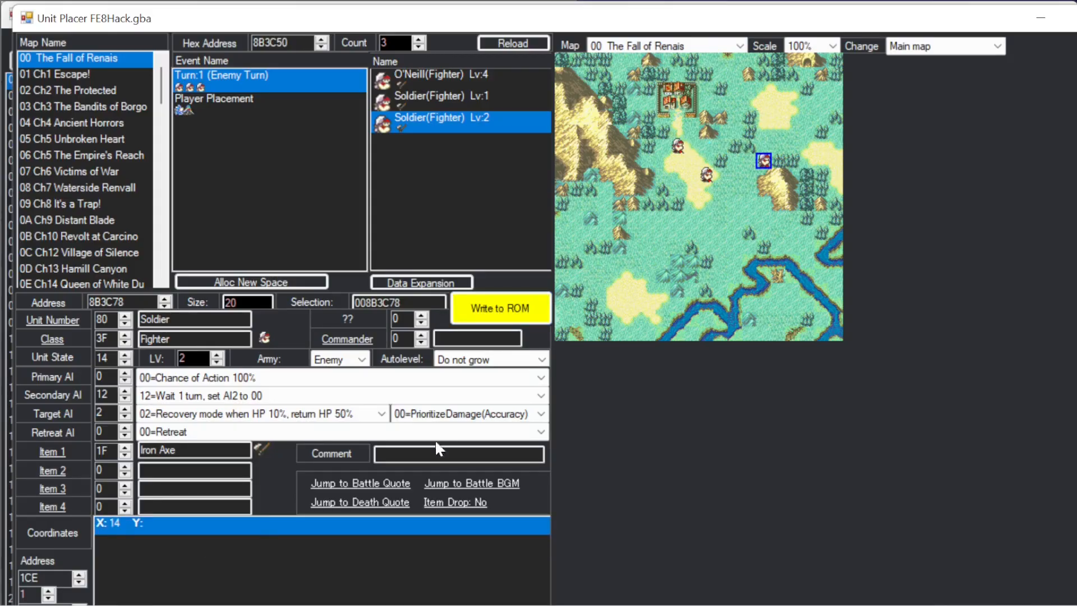
left_click(806, 120)
left_click(495, 308)
Remove the level 1 Soldier's second movement coordinate, place the unit at X 12, Y 3 and write it to the ROM.
left_click(466, 106)
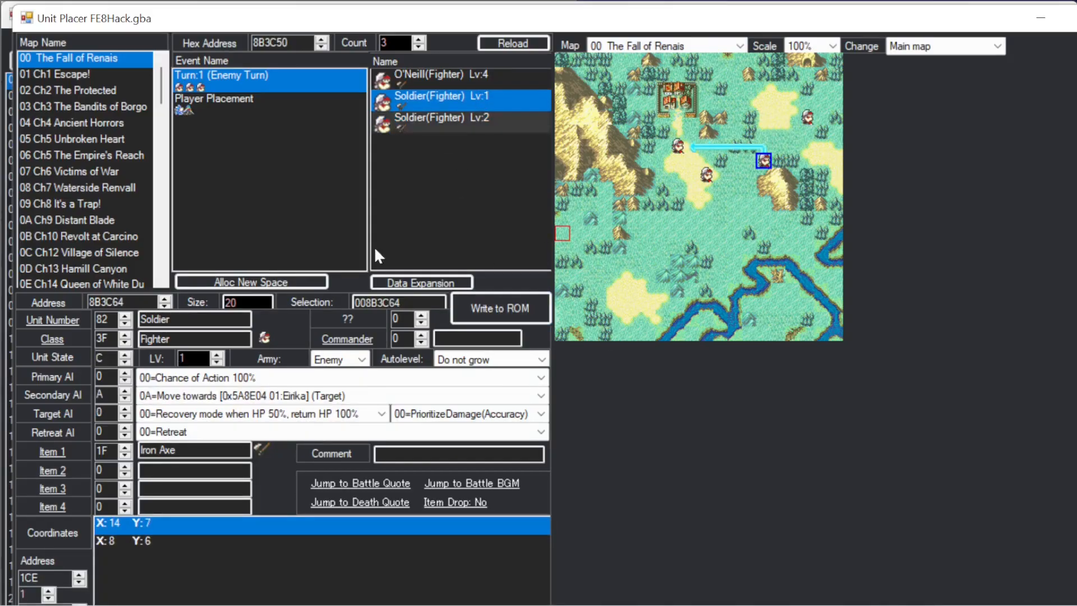
left_click(179, 537)
key("Delete")
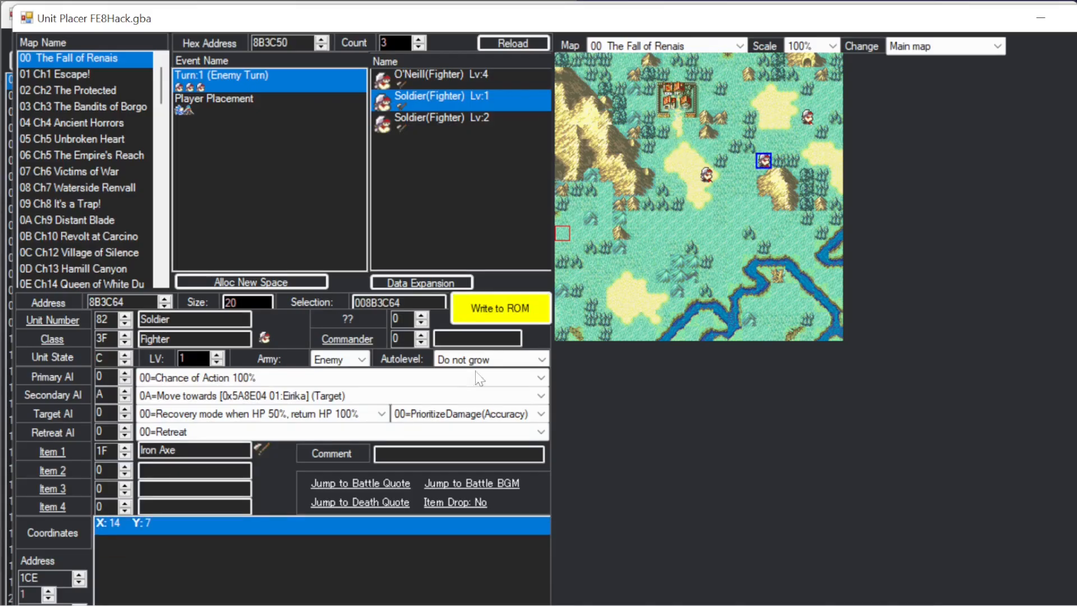
left_click(735, 102)
left_click(500, 308)
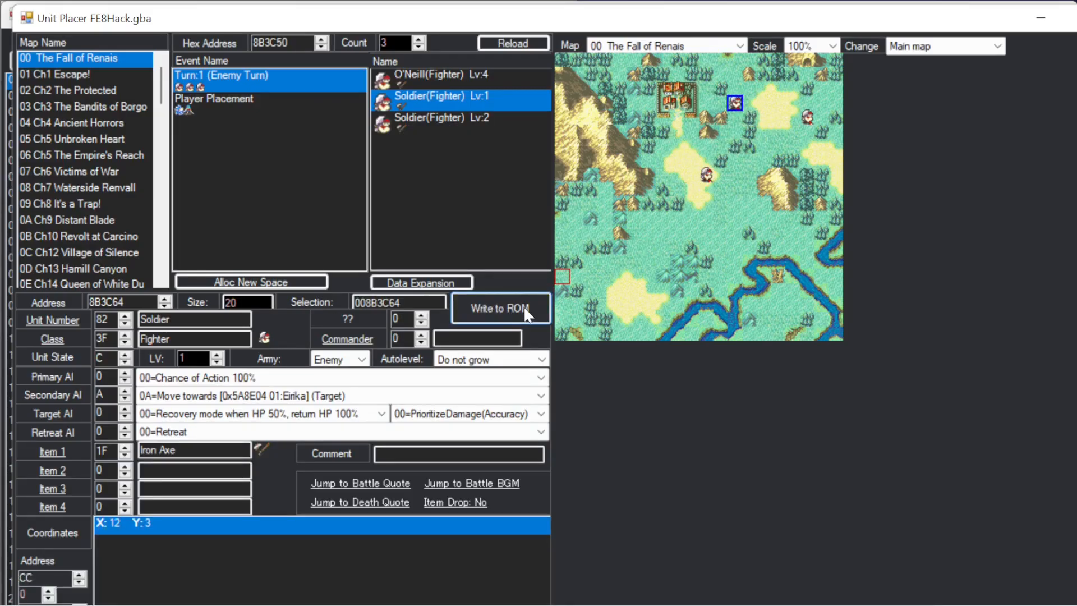
Remove O'Neill's second movement coordinate, place him at X 16, Y 2 and write him to the ROM.
left_click(460, 119)
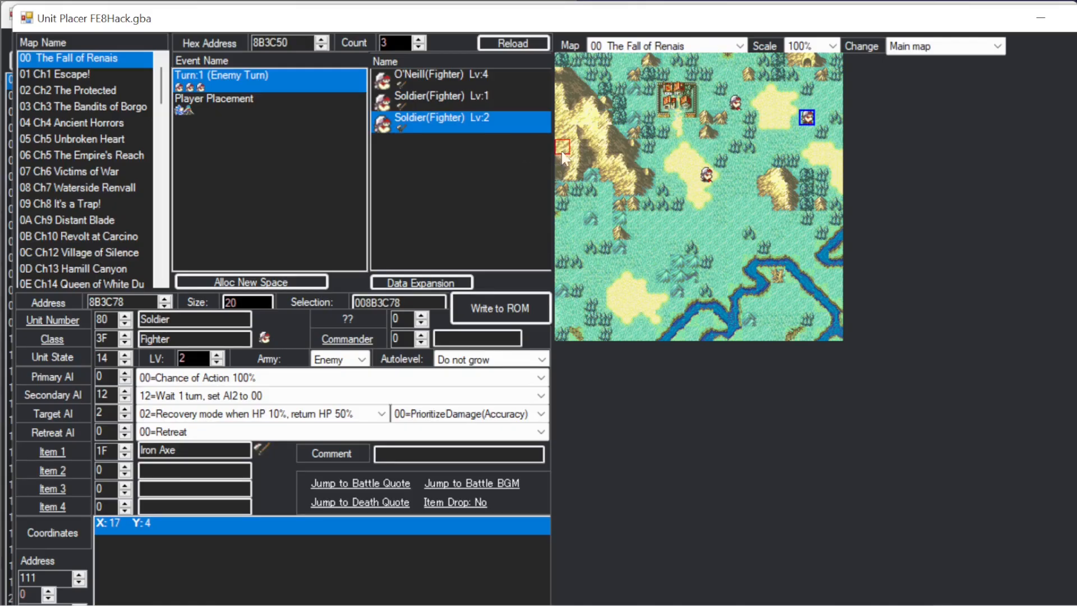
left_click(476, 76)
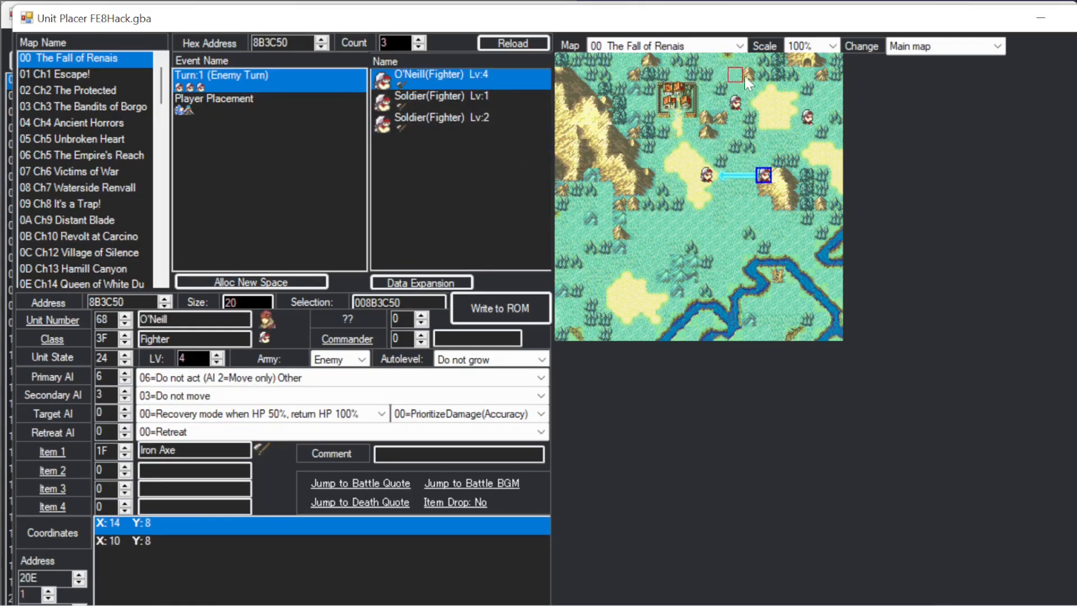
left_click(791, 88)
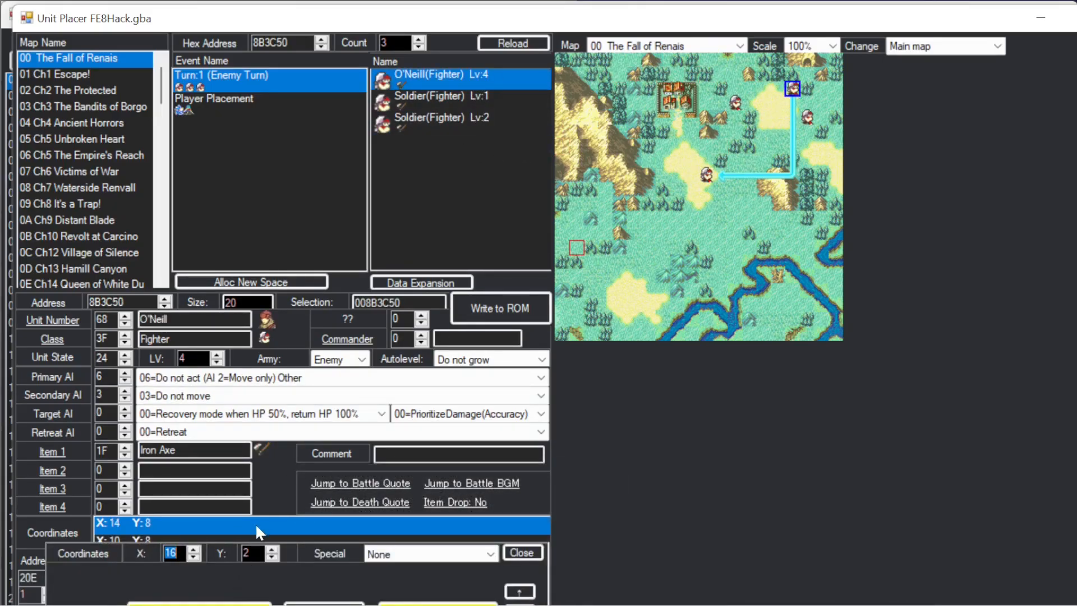
left_click(245, 539)
key("Delete")
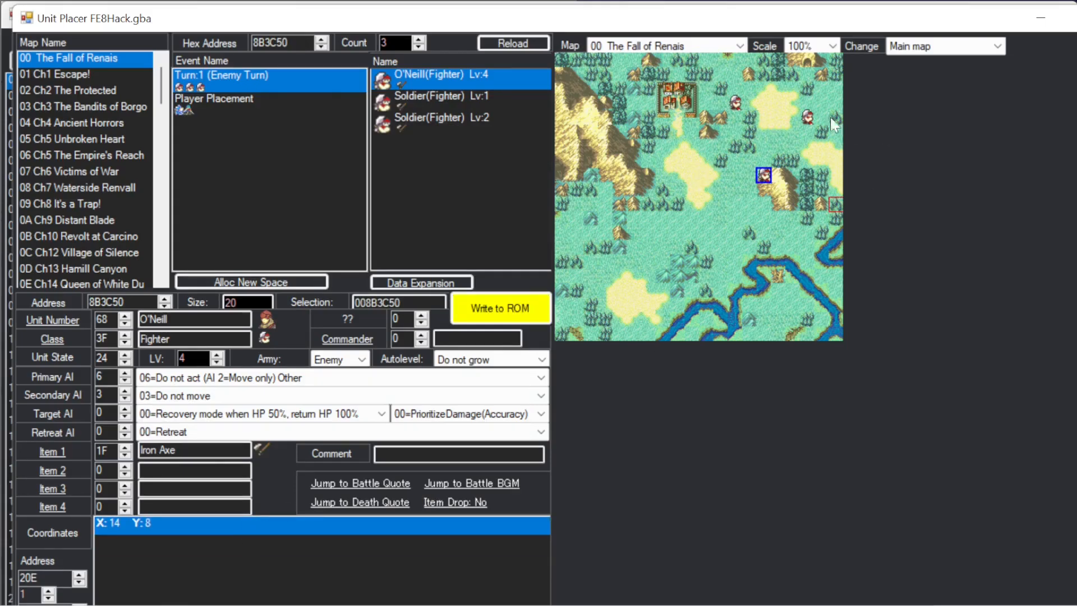
left_click(789, 94)
left_click(500, 308)
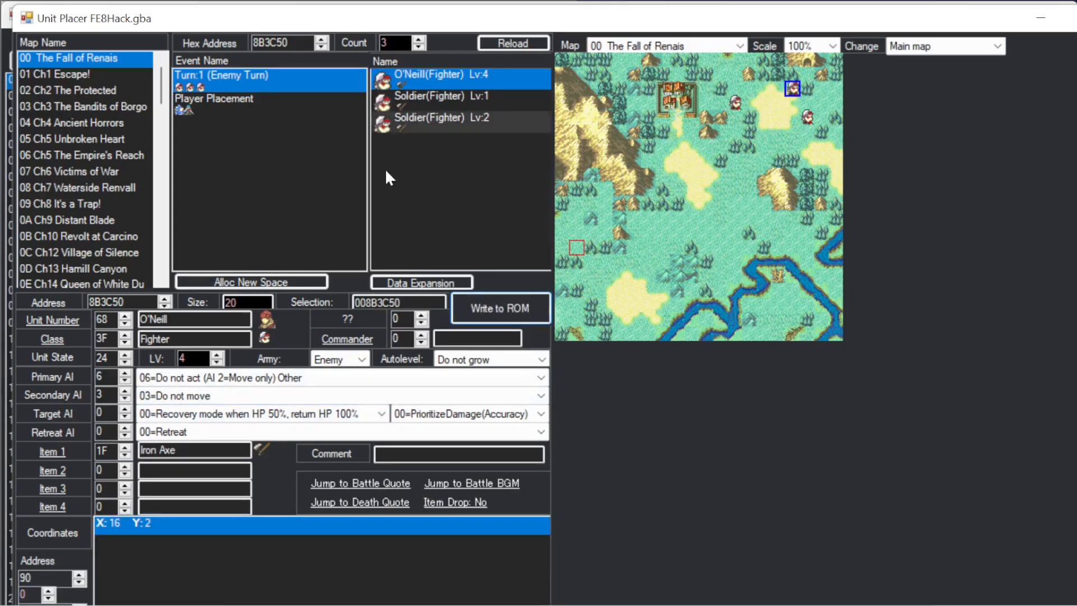
In the Player Placement group, delete all of Seth's extra movement coordinates, place him at X 3, Y 17 and write to the ROM.
left_click(312, 105)
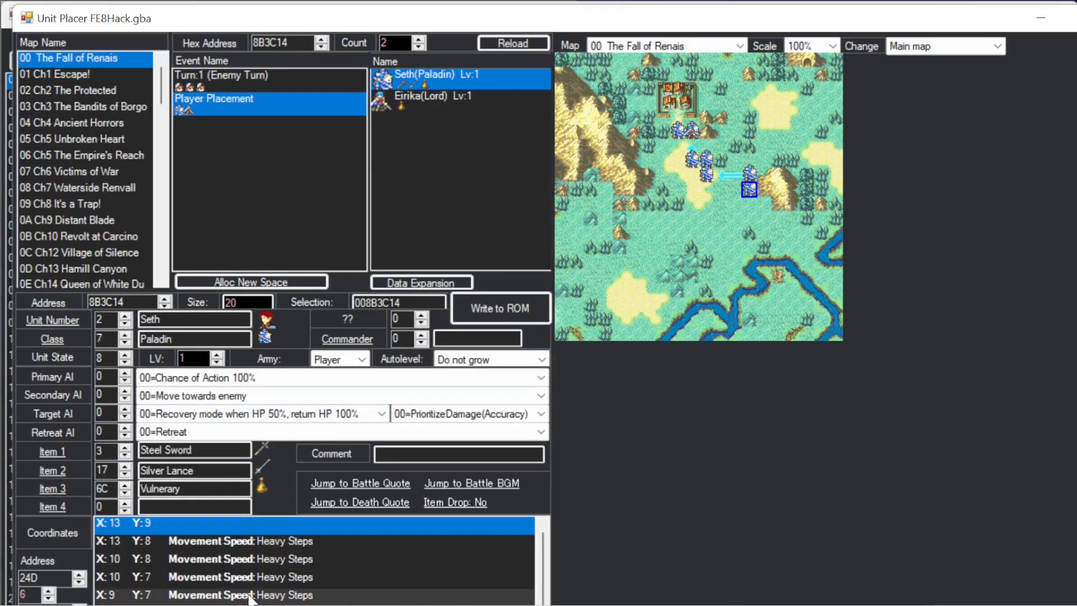
left_click(248, 595)
key("Delete")
key("Delete")
key("Delete")
key("Delete")
key("Delete")
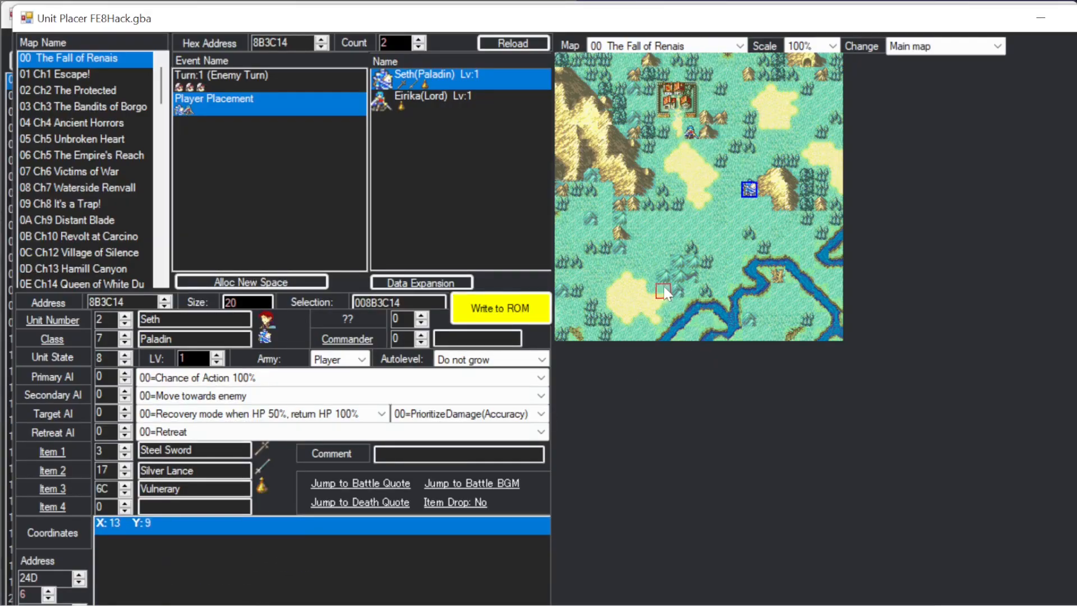
left_click(605, 305)
left_click(500, 308)
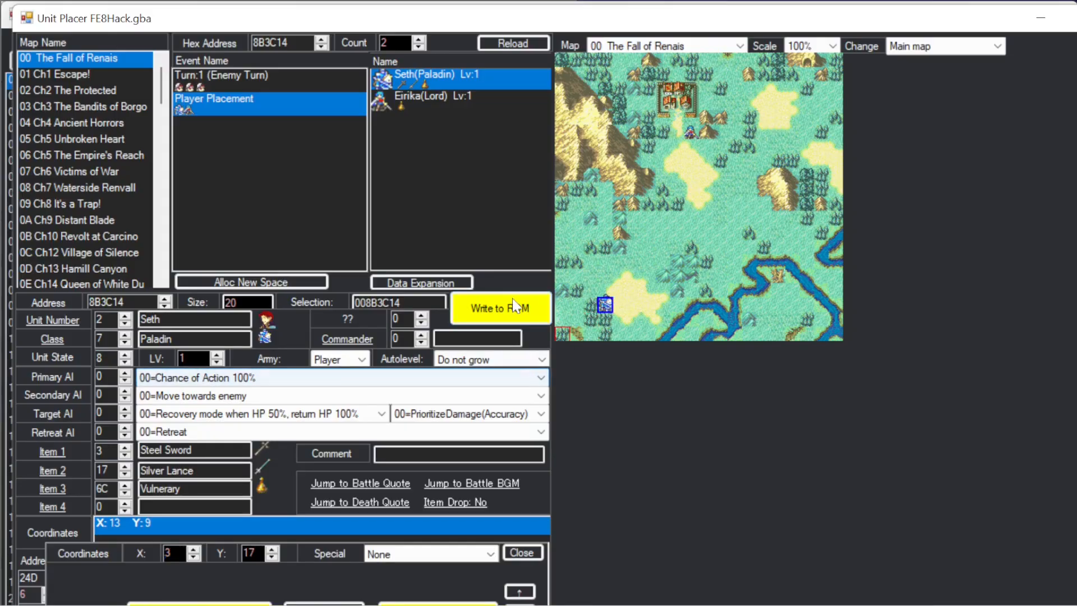
Reduce Eirika's coordinates to a single position at X 5, Y 14, write it to the ROM and close the unit placer.
left_click(480, 100)
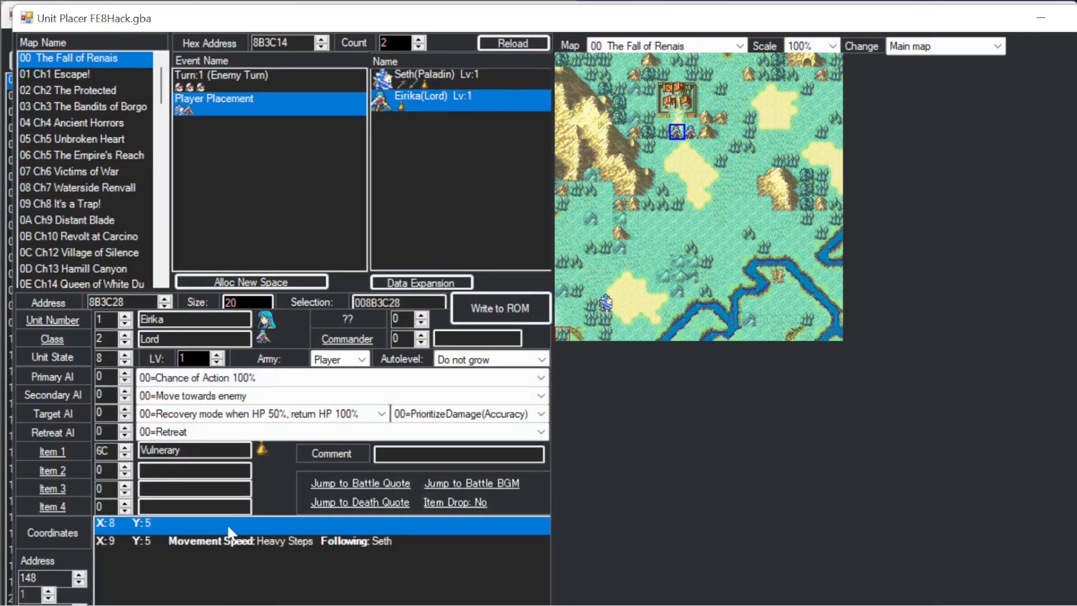
left_click(634, 261)
left_click(491, 308)
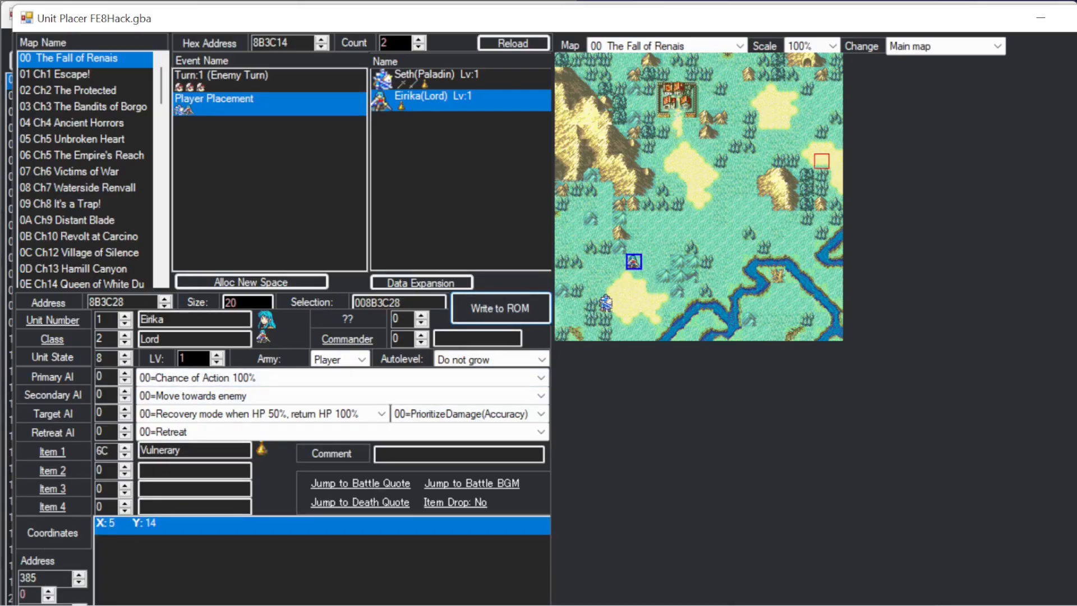
key("Escape")
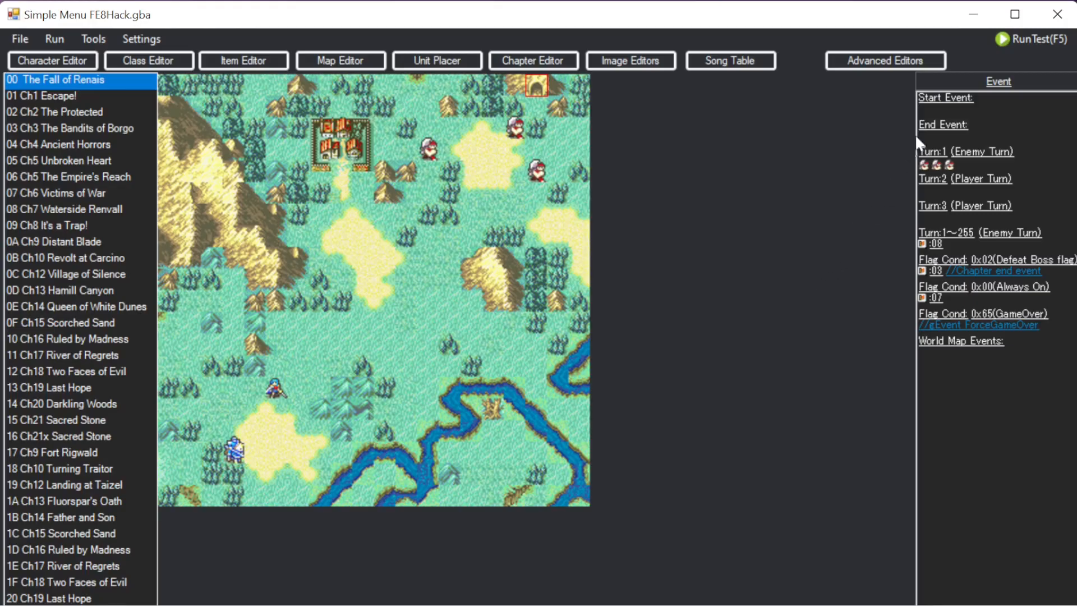
Open the chapter's turn conditions and reallocate their data to a total of 1 entry.
left_click(979, 81)
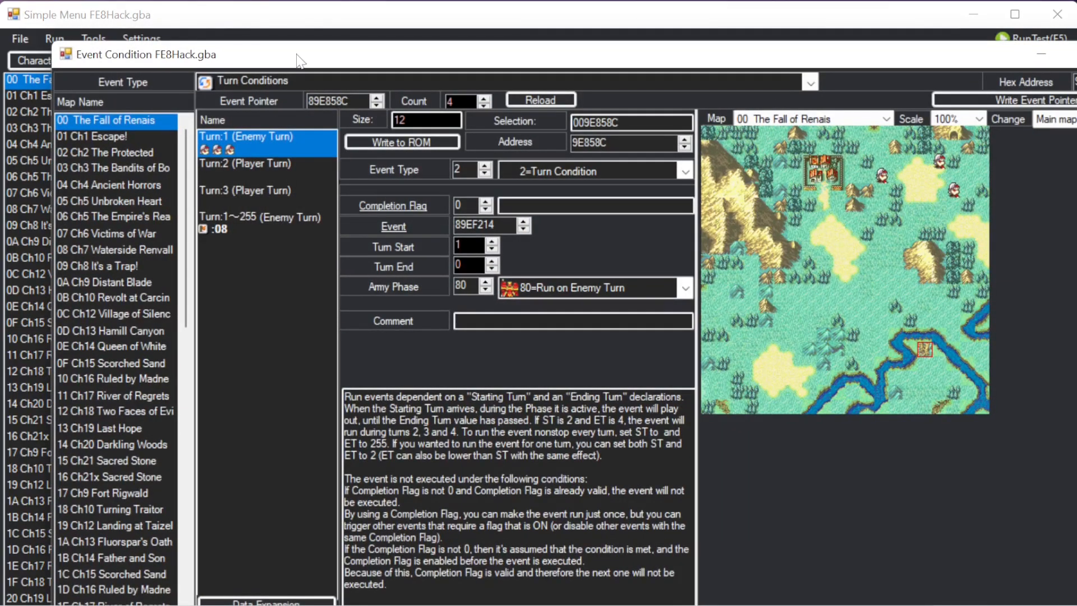
left_click_drag(298, 54, 282, 31)
left_click(274, 580)
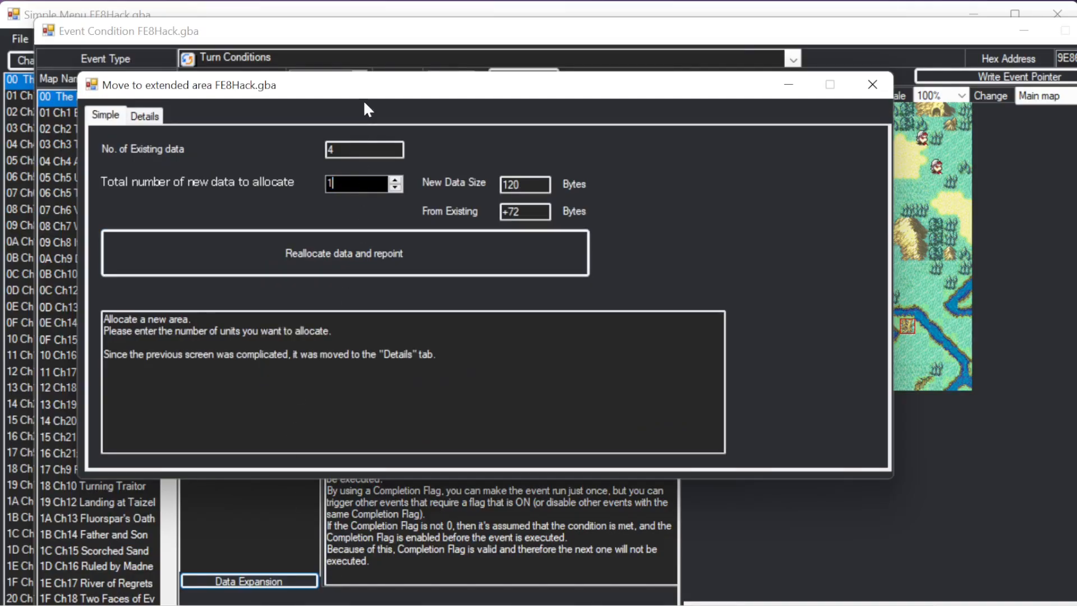
left_click(357, 254)
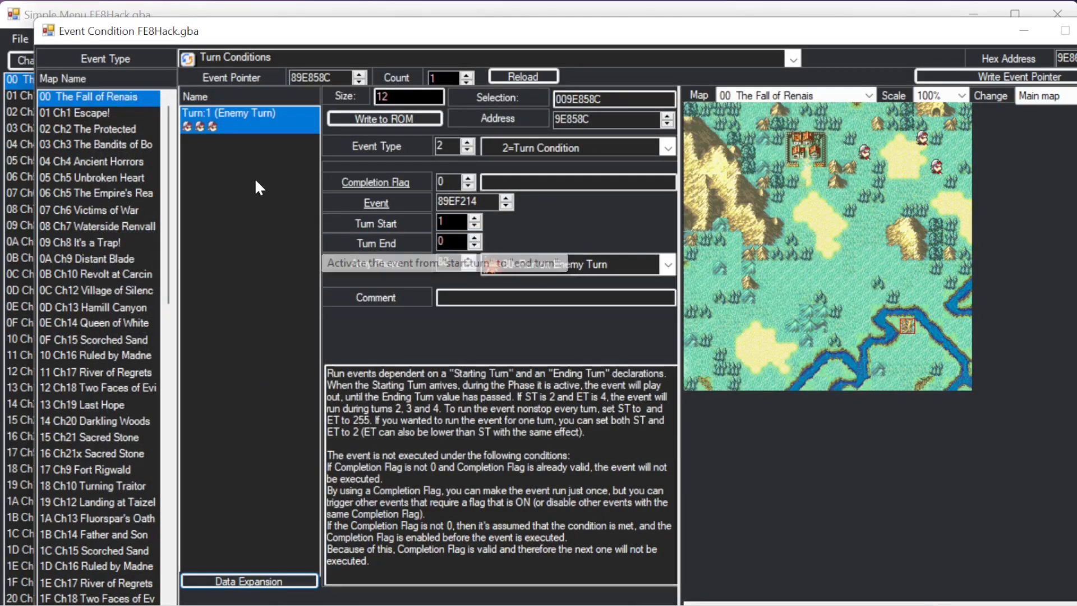
Clear the remaining turn condition's event pointer to 0 and allocate a new event from the Enemy reinforcement template.
left_click(374, 206)
type("0")
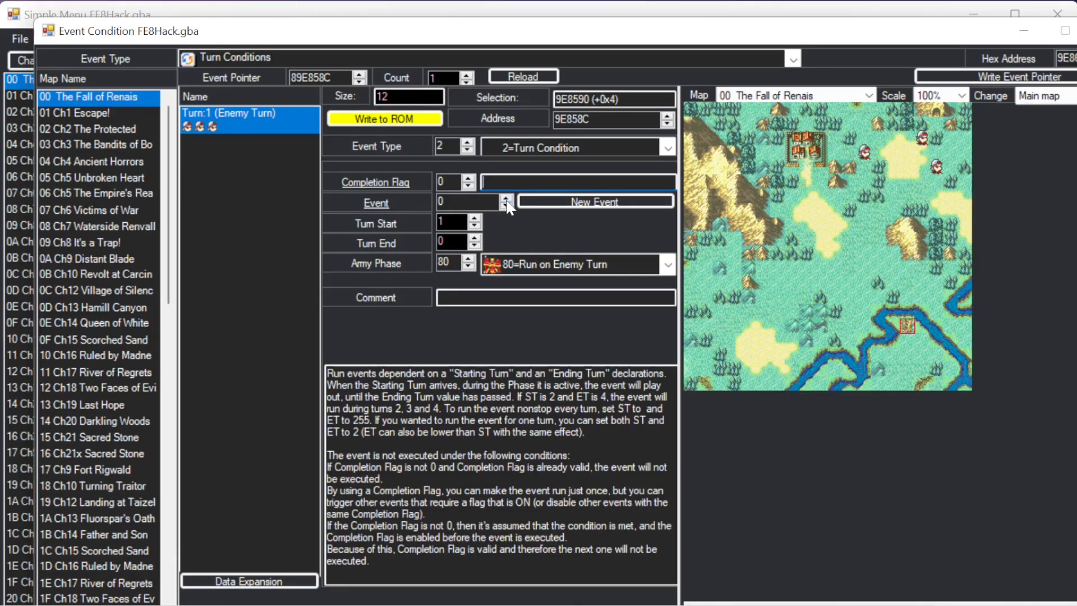
left_click(567, 202)
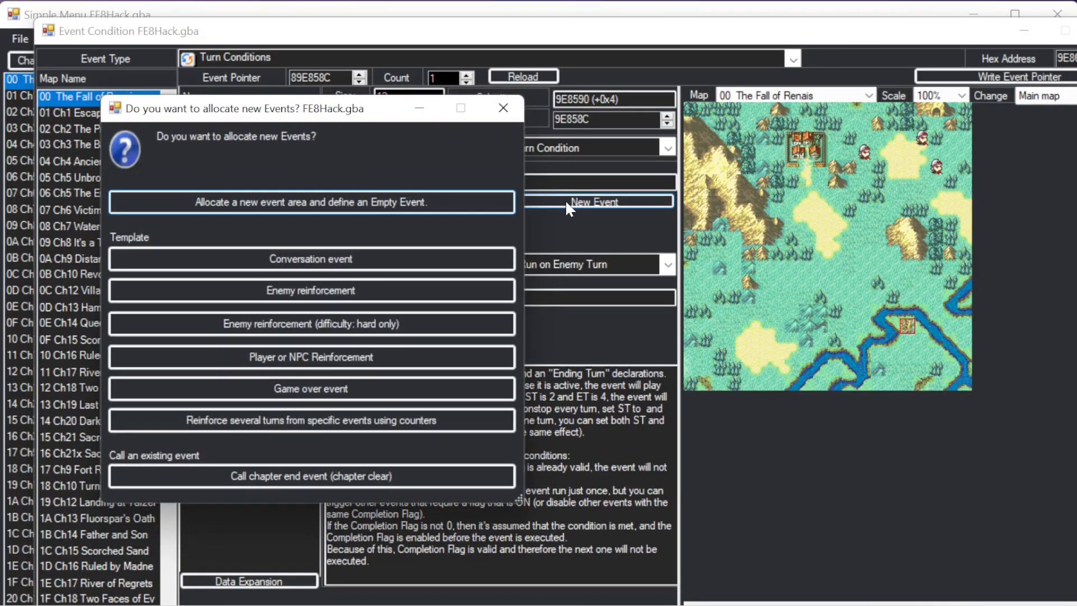
left_click(328, 291)
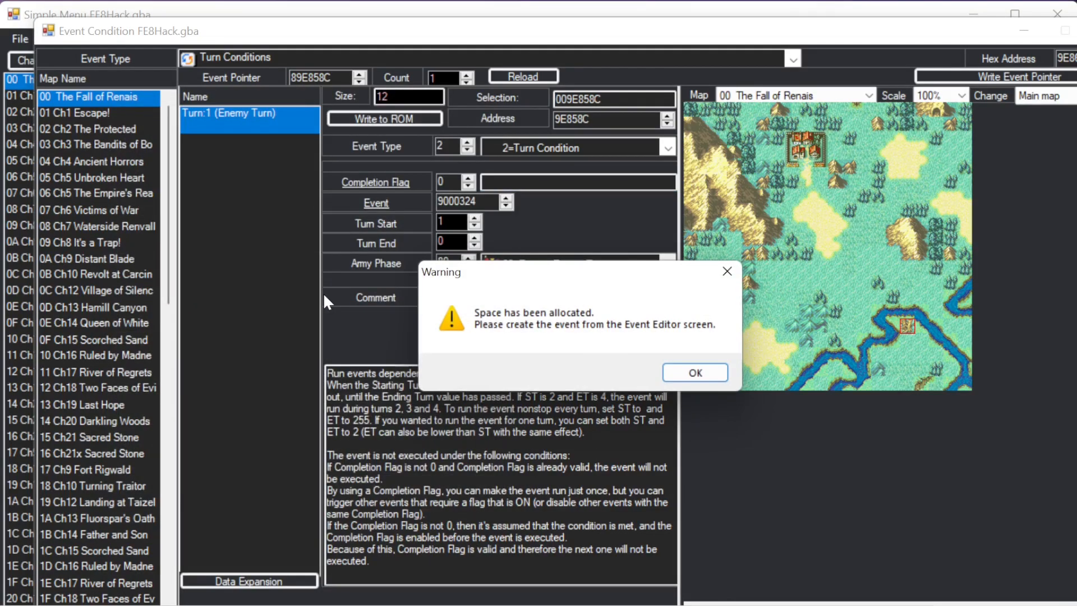
left_click(691, 373)
Set the turn condition to start and end on turn 2, run on the player turn, and write it to the ROM.
left_click(452, 222)
key("BackSpace")
type("2")
left_click(454, 241)
key("BackSpace")
type("2")
left_click(545, 264)
left_click(533, 283)
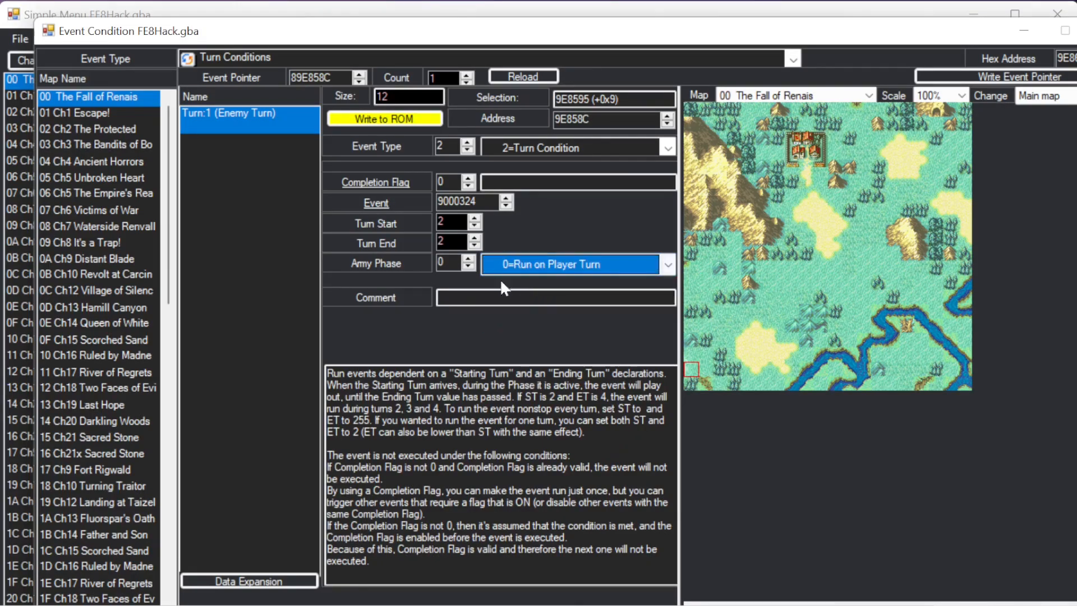
left_click(446, 262)
left_click(408, 120)
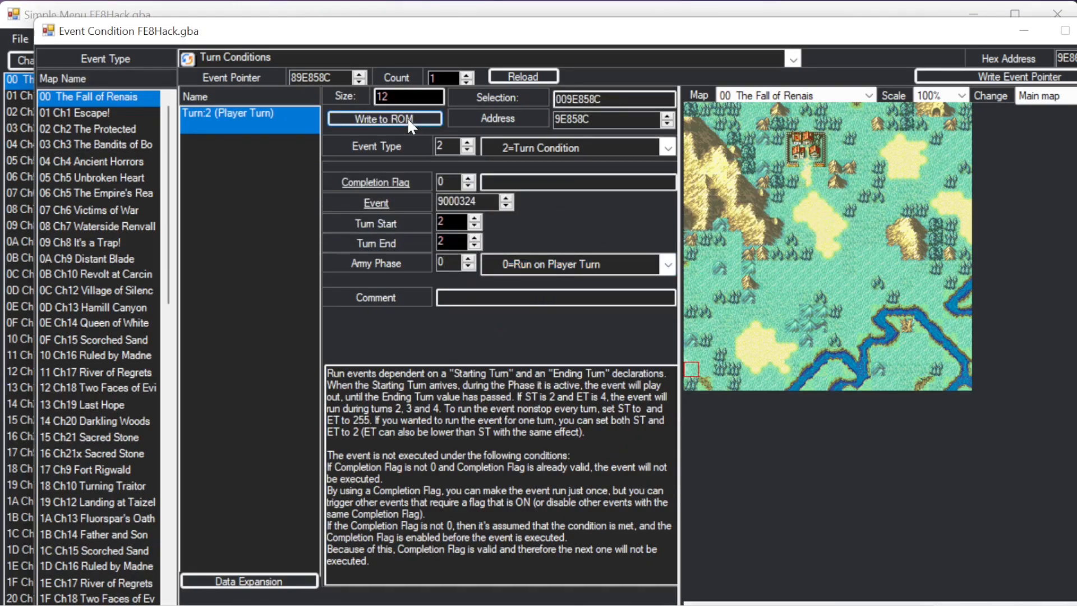
From the new event's Load reinforcements command, allocate space for a new unit group of 2 units.
left_click(375, 205)
double_click(351, 191)
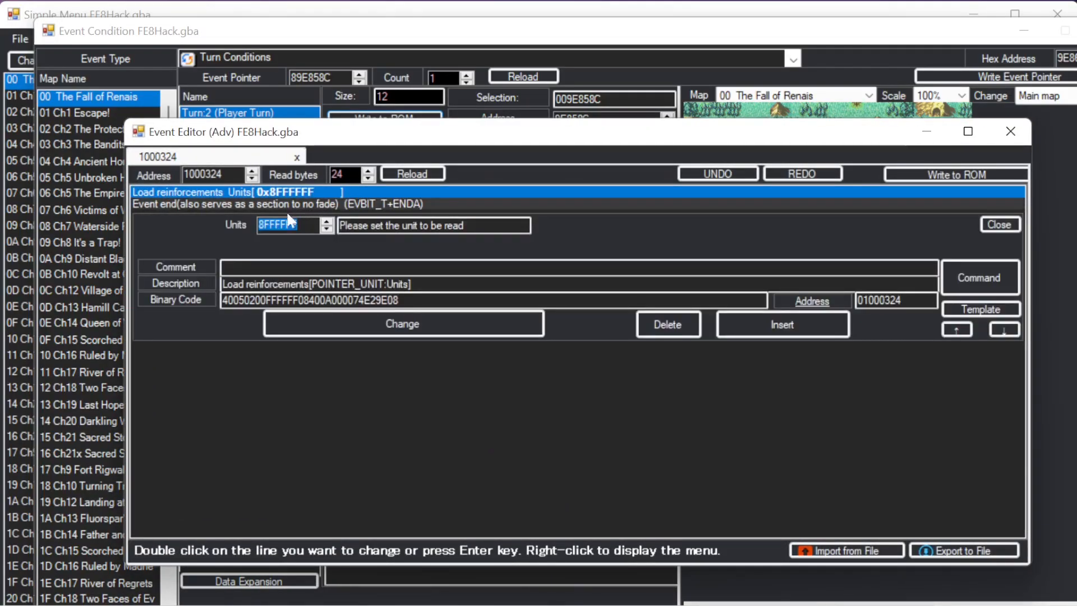
double_click(398, 227)
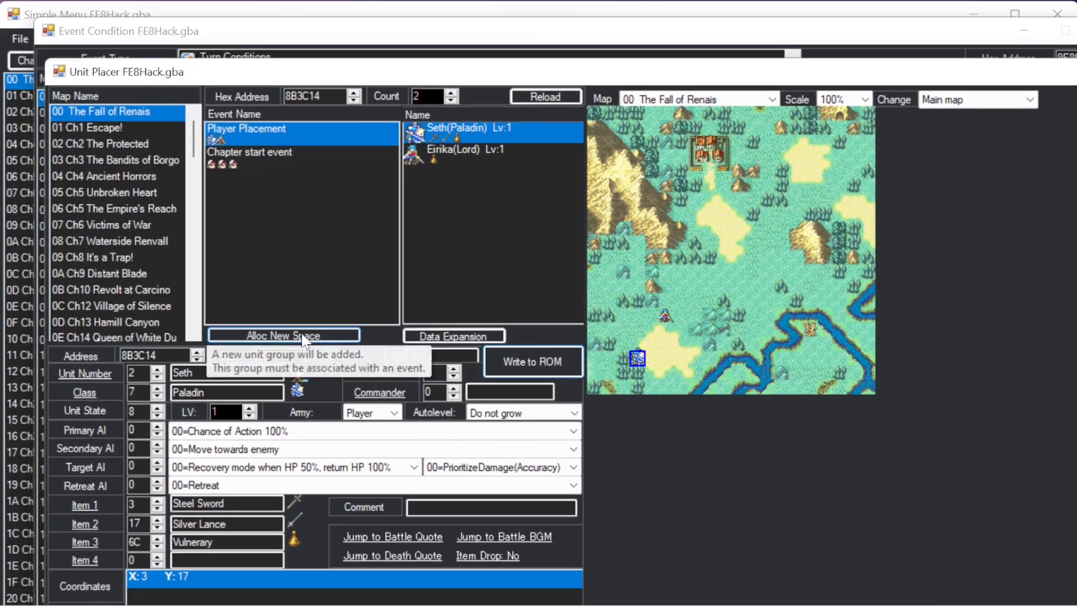
left_click(274, 283)
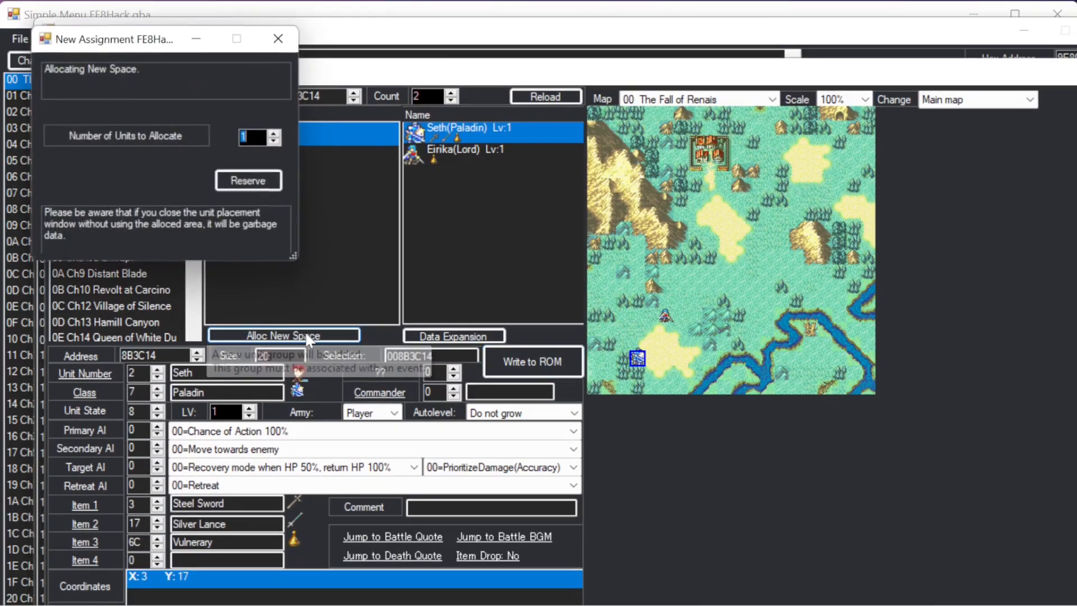
left_click(260, 181)
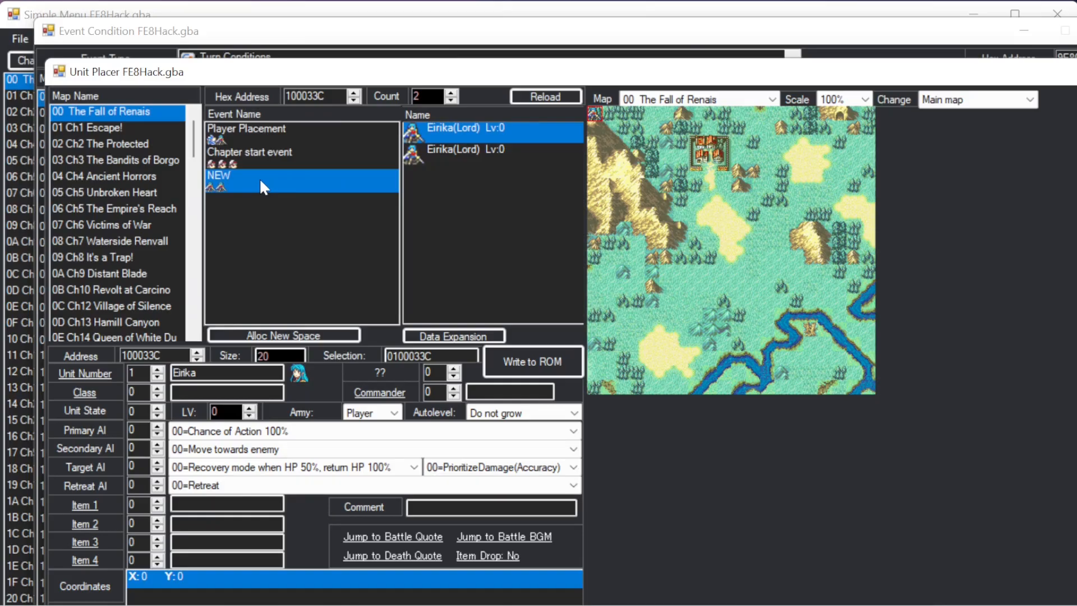
Copy the level 1 Soldier from the Chapter start event into both units of the new group and write each to the ROM.
left_click(272, 150)
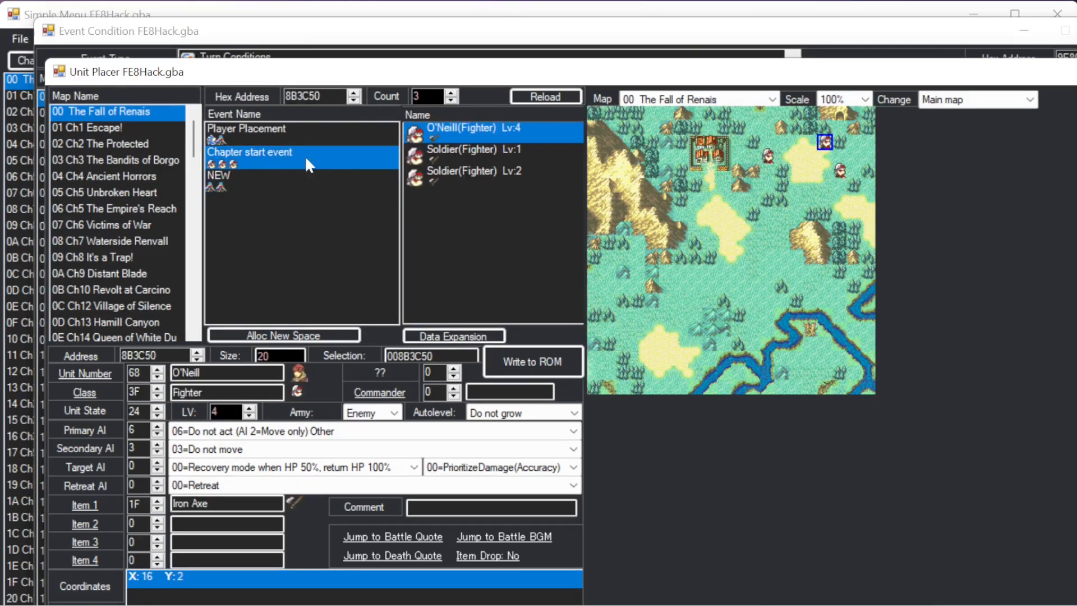
left_click(461, 150)
left_click(283, 181)
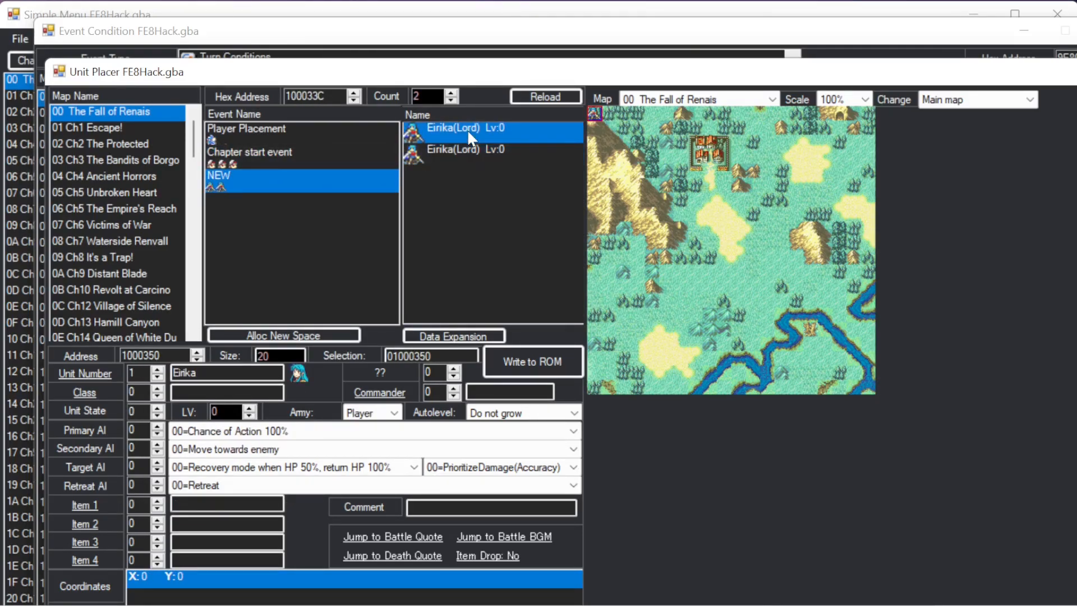
key("ctrl+v")
left_click(626, 373)
left_click(500, 149)
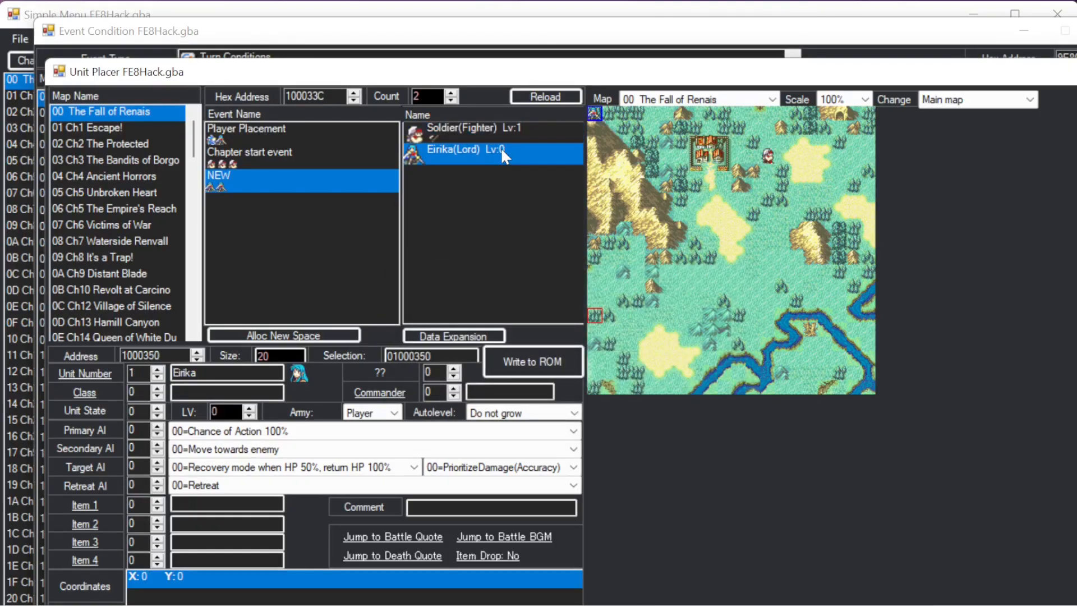
key("ctrl+v")
left_click(626, 371)
Set the first reinforcement's secondary AI to 0E=Move to destroy walls and snags, place it at X 16, Y 17, and write it to the ROM.
left_click(499, 129)
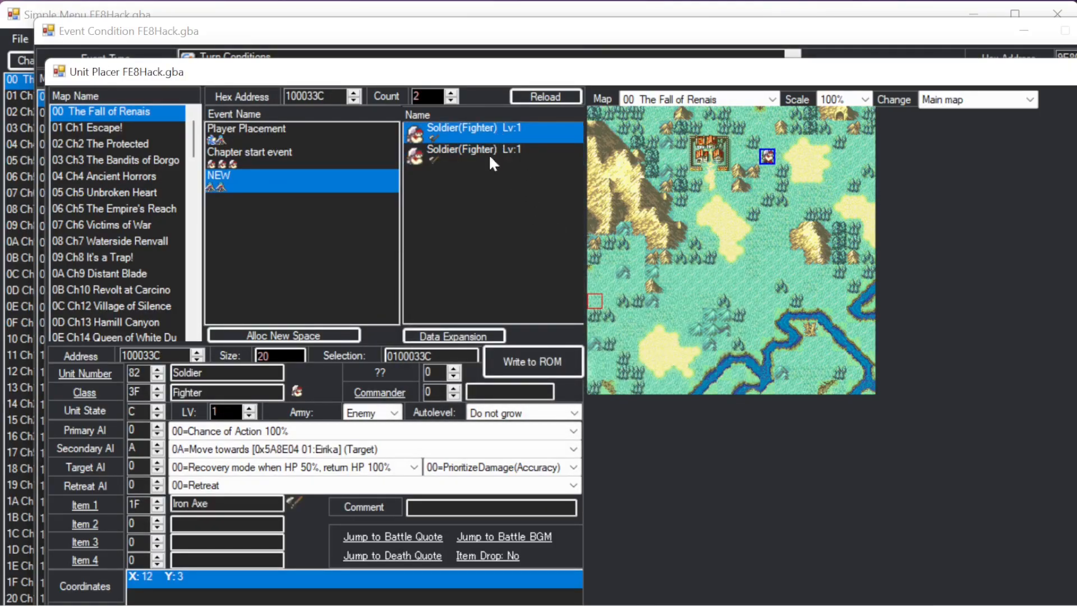
left_click(271, 456)
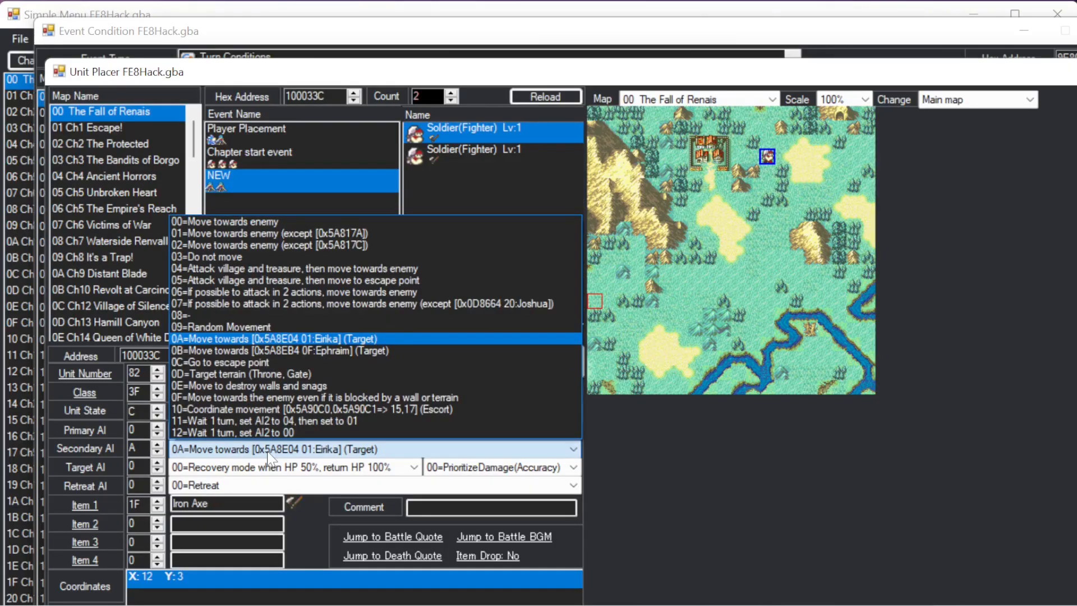
left_click(296, 385)
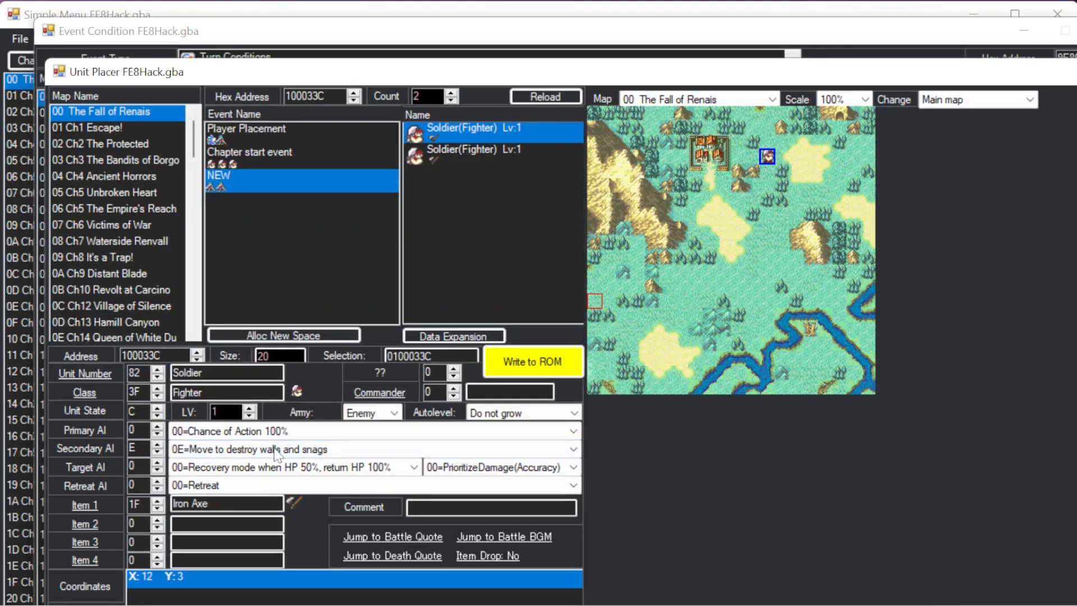
left_click(532, 362)
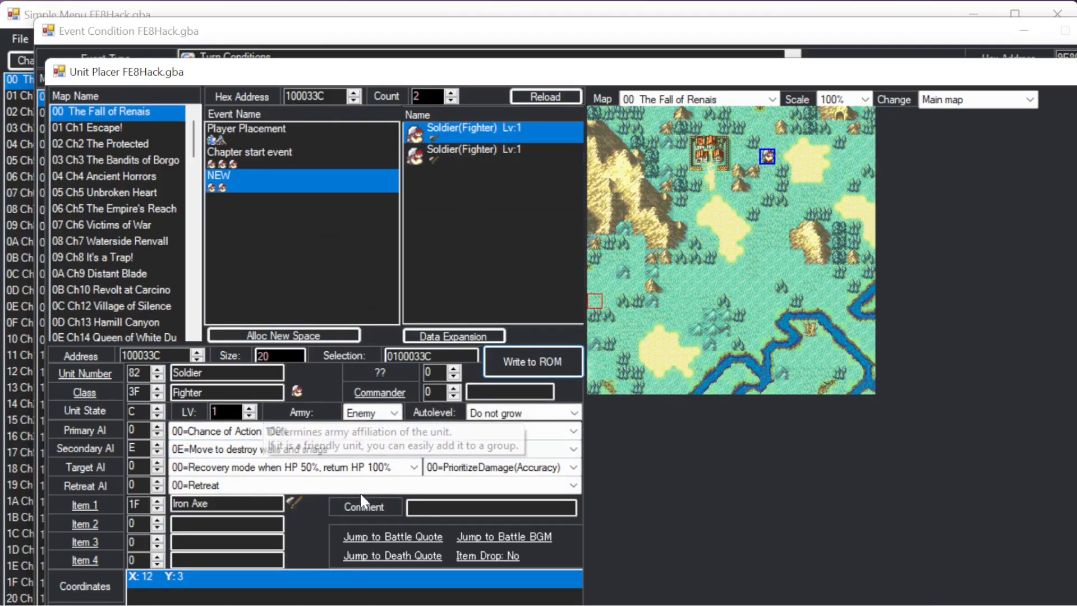
left_click(826, 359)
left_click(533, 362)
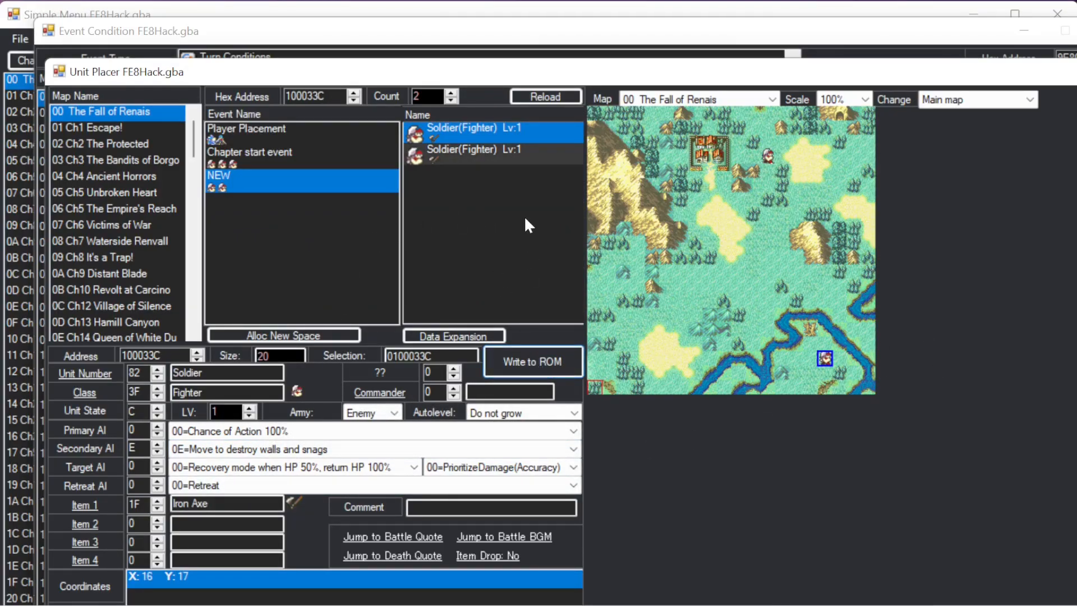
Set the second reinforcement's secondary AI to 04=Attack village and treasure, then move towards enemy, place it at X 14, Y 18, and write it.
left_click(504, 156)
left_click(255, 449)
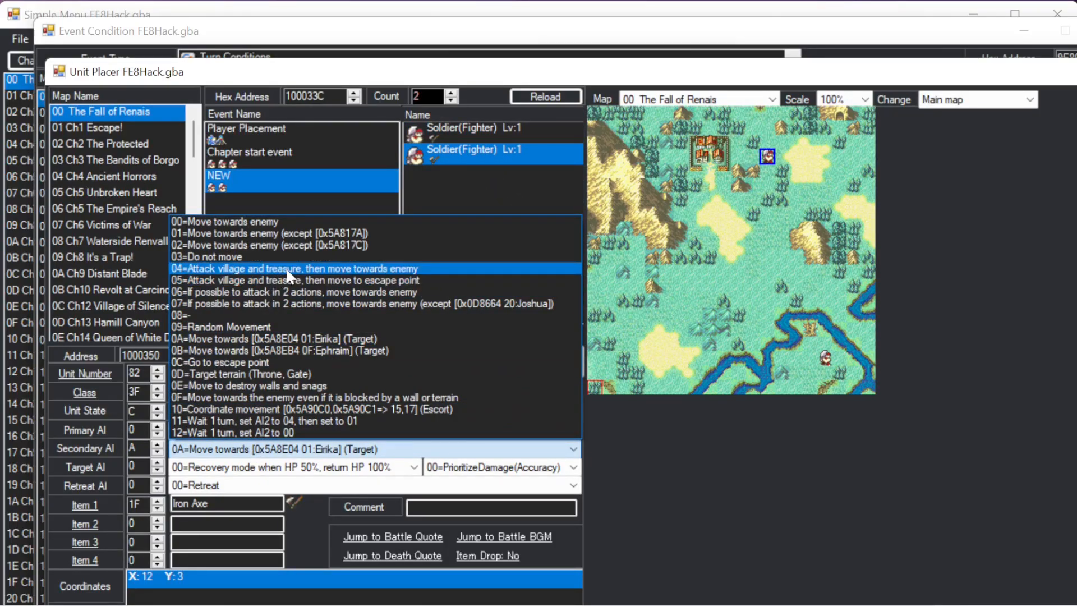
left_click(288, 272)
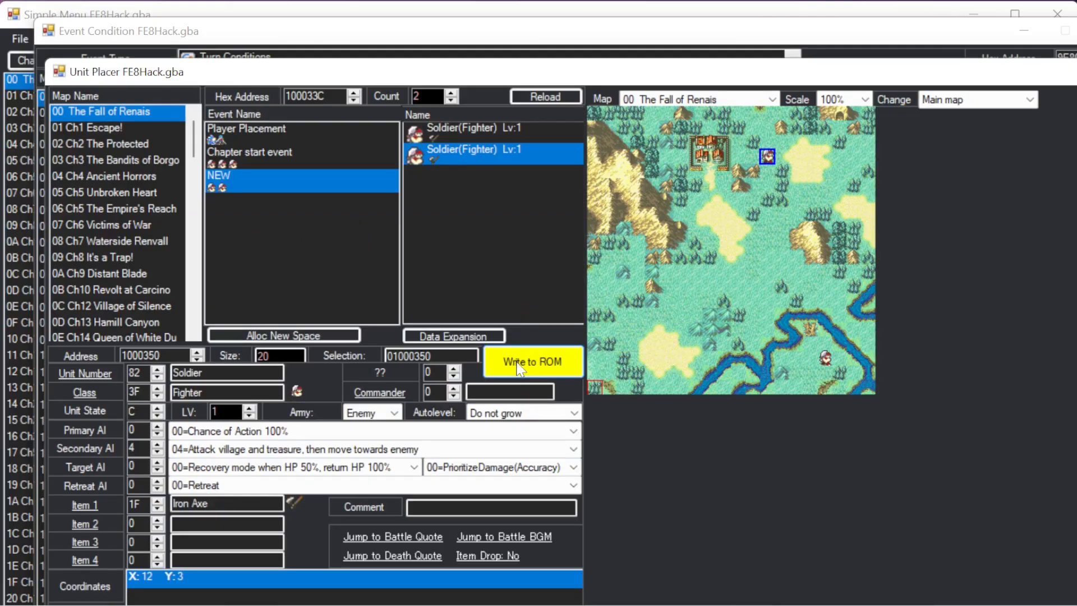
left_click(796, 372)
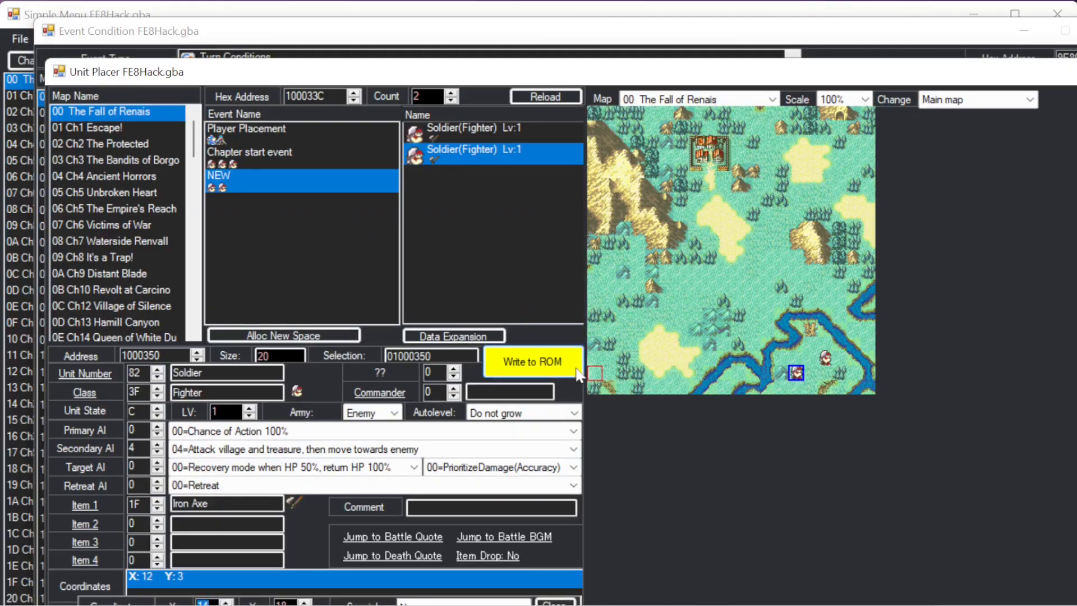
left_click(558, 361)
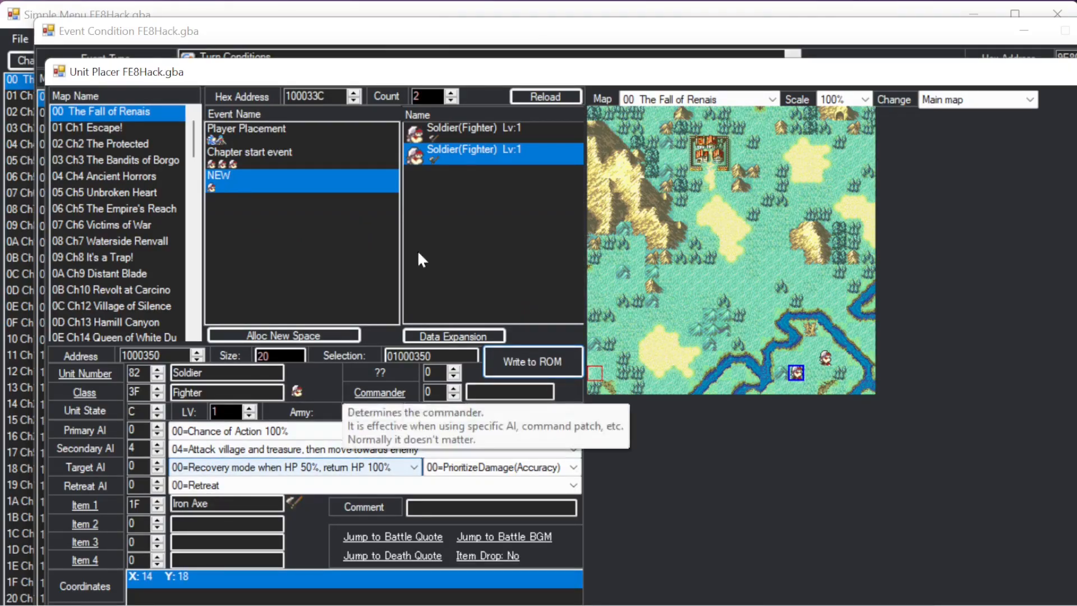
Change the first reinforcement's class to 41 Brigand and write it to the ROM.
left_click(478, 130)
left_click(471, 155)
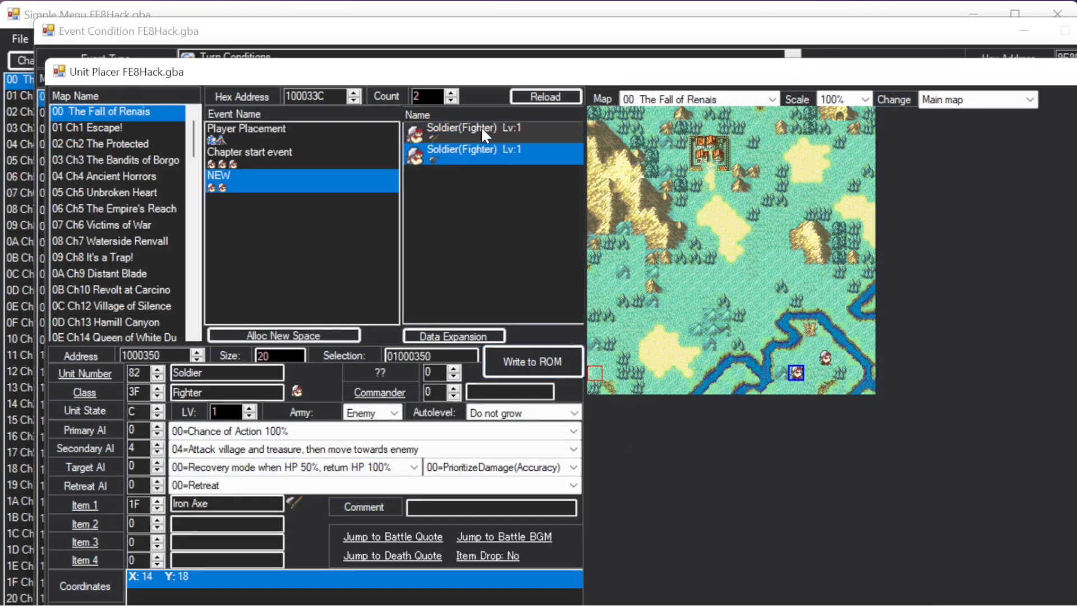
left_click(113, 396)
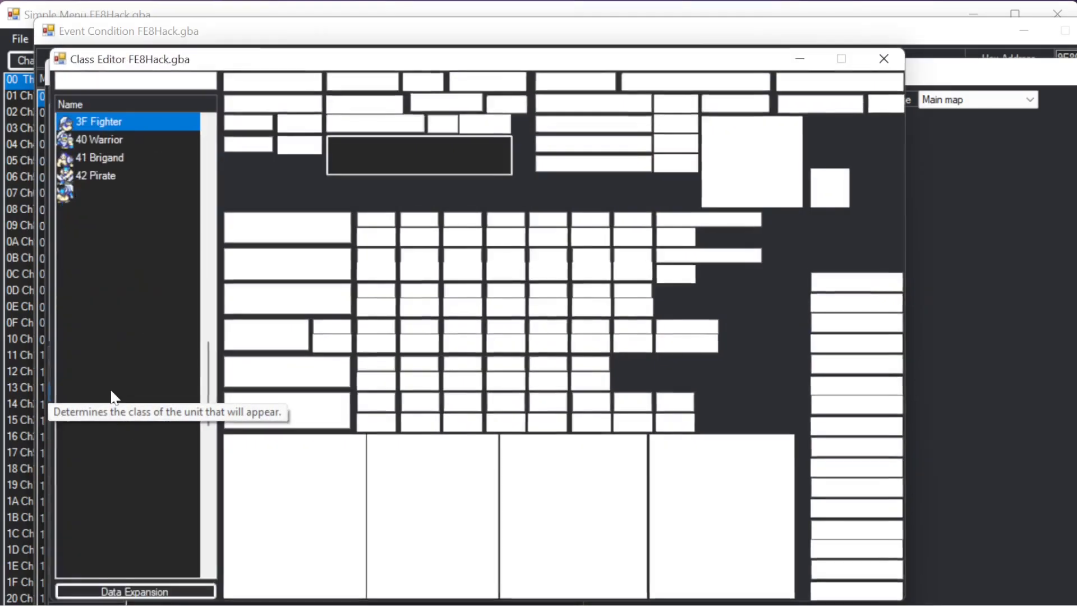
left_click_drag(239, 65, 377, 61)
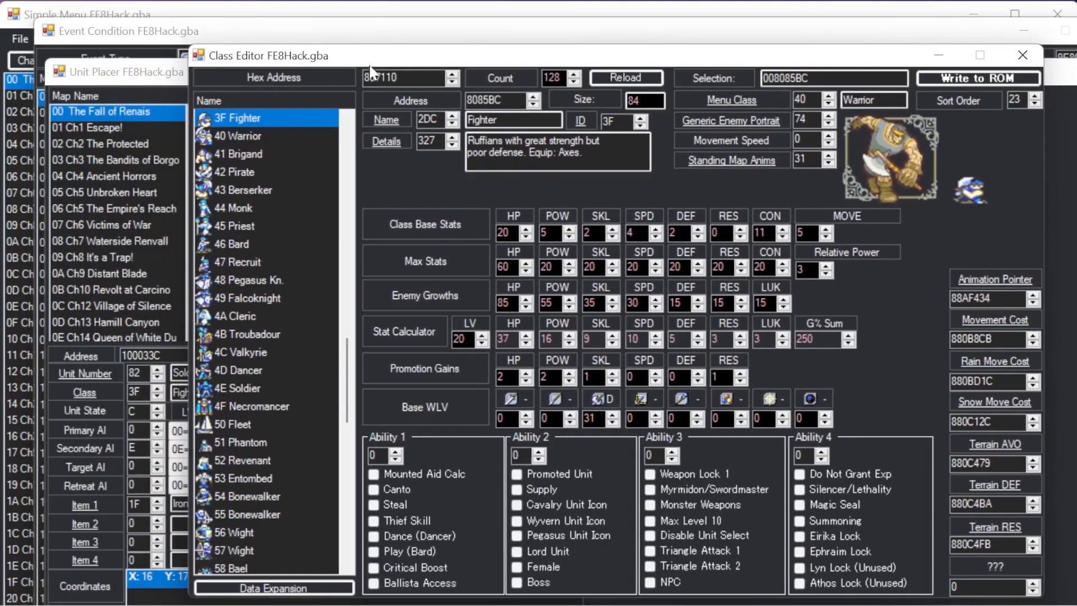
double_click(248, 153)
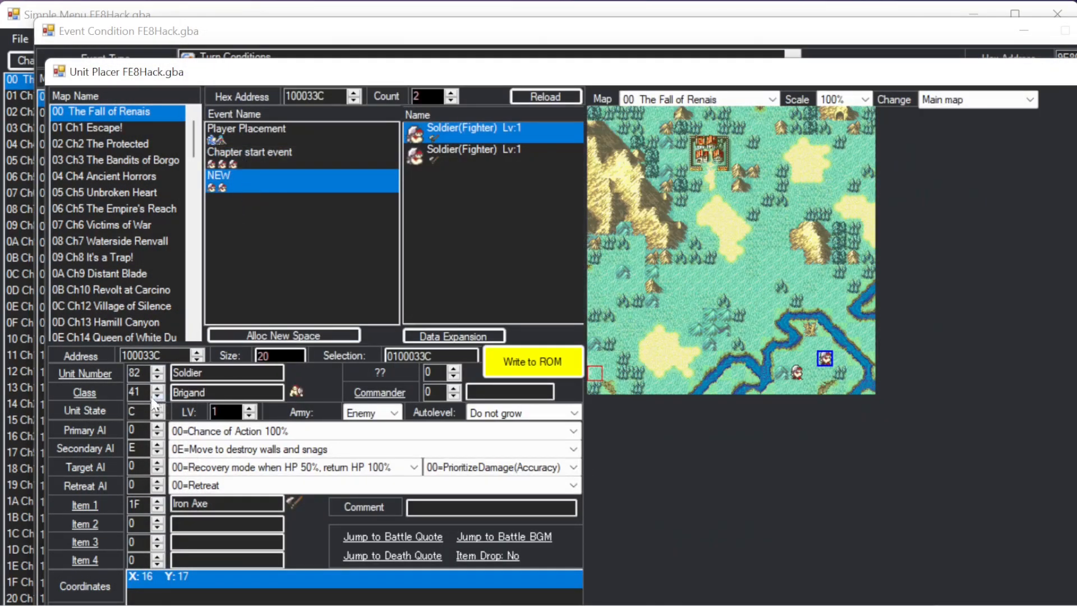
left_click(533, 362)
Change the second reinforcement's class to 41 Brigand and write it to the ROM.
left_click(460, 153)
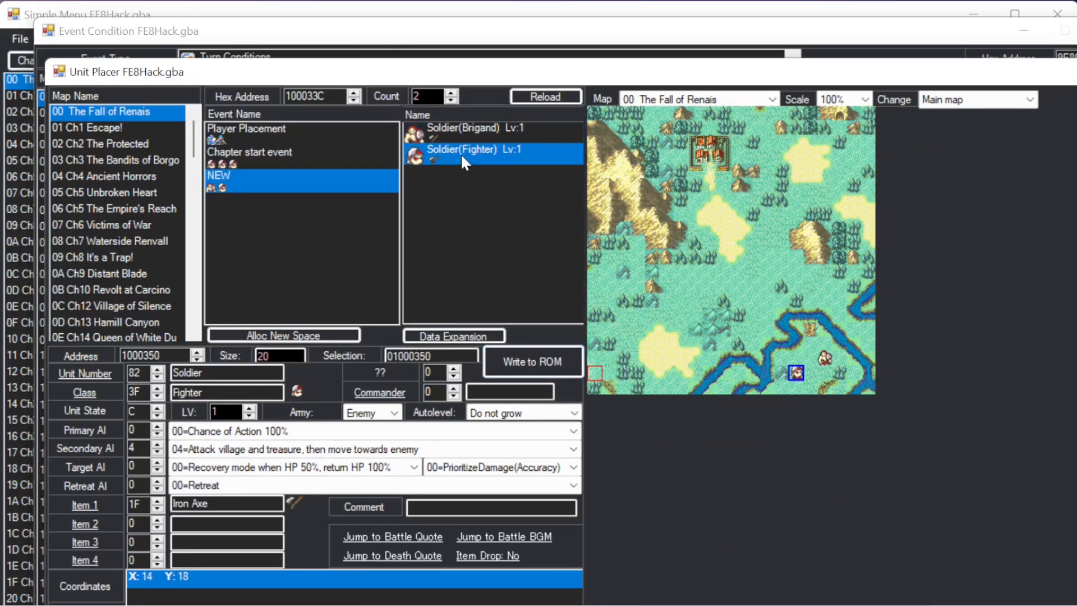
left_click(111, 396)
double_click(141, 180)
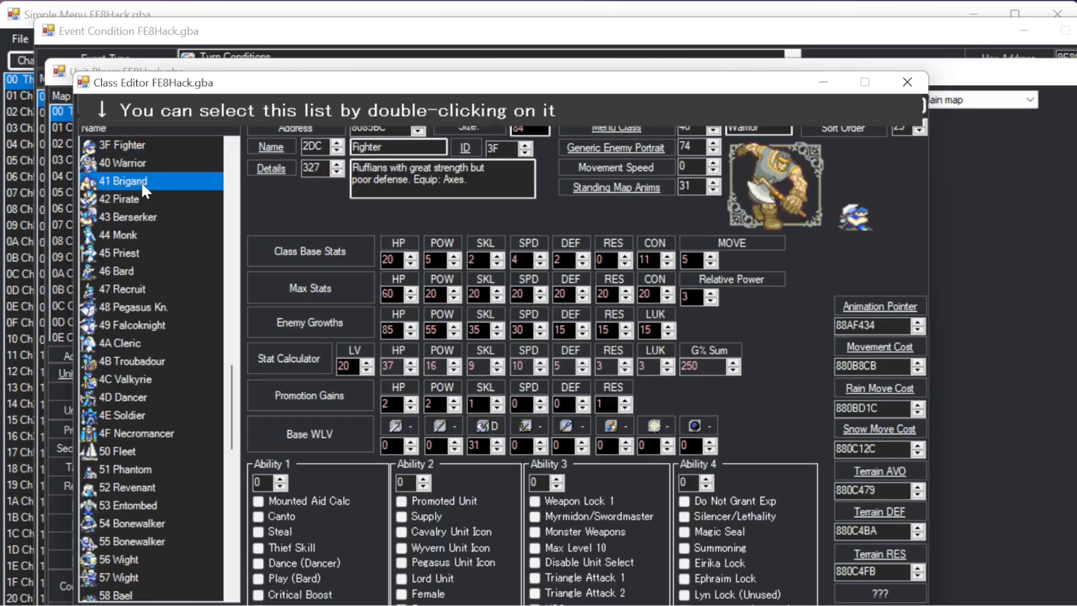
left_click(536, 364)
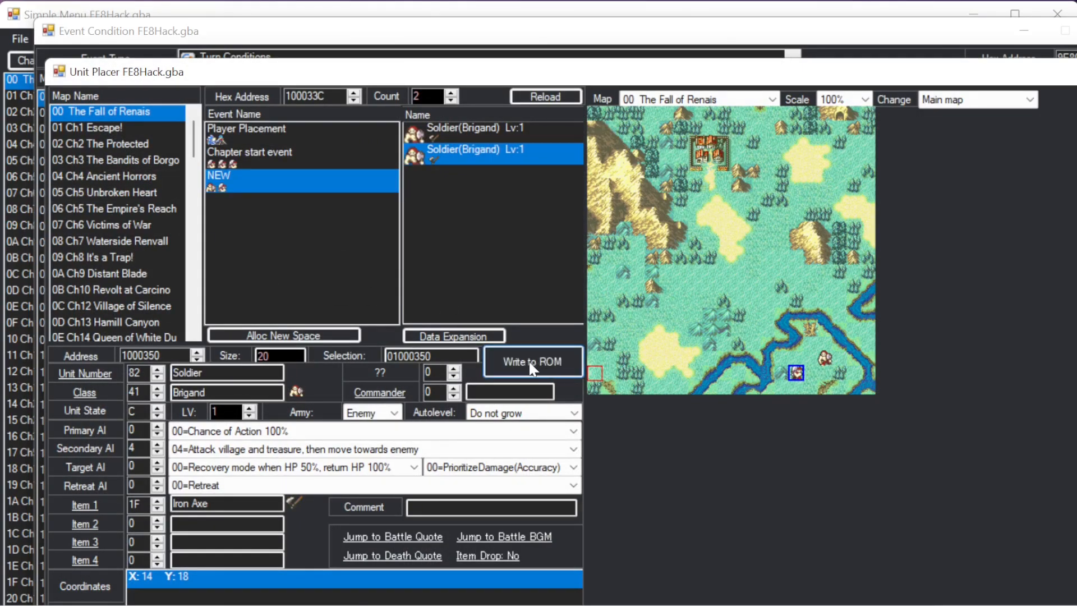
Assign the new unit group to the Load reinforcements command, write the event to the ROM, and close the event editors.
left_click_drag(968, 77, 892, 97)
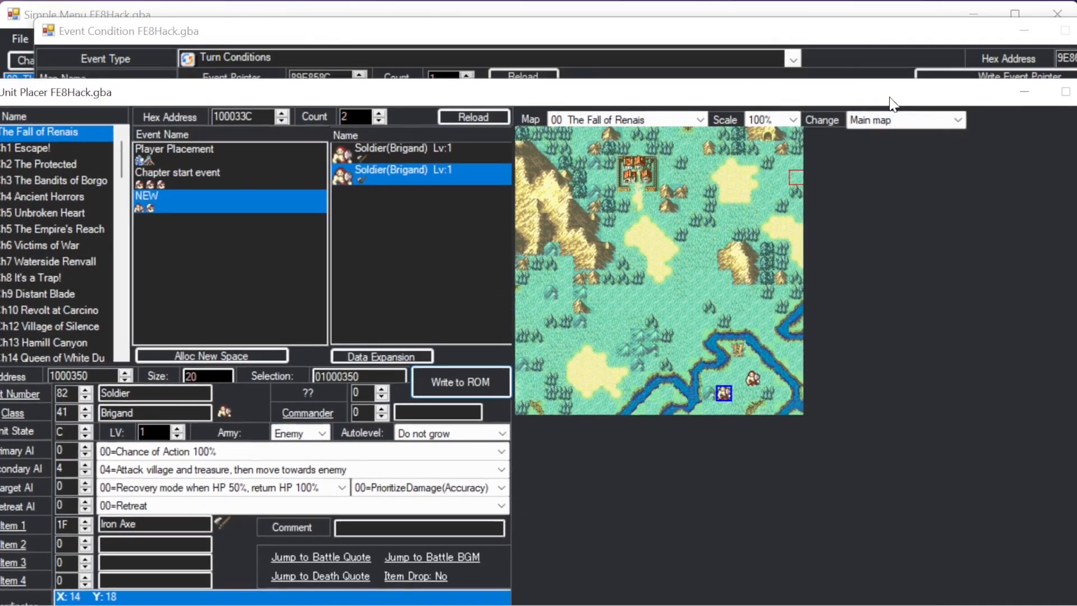
left_click(1075, 92)
double_click(447, 226)
double_click(219, 127)
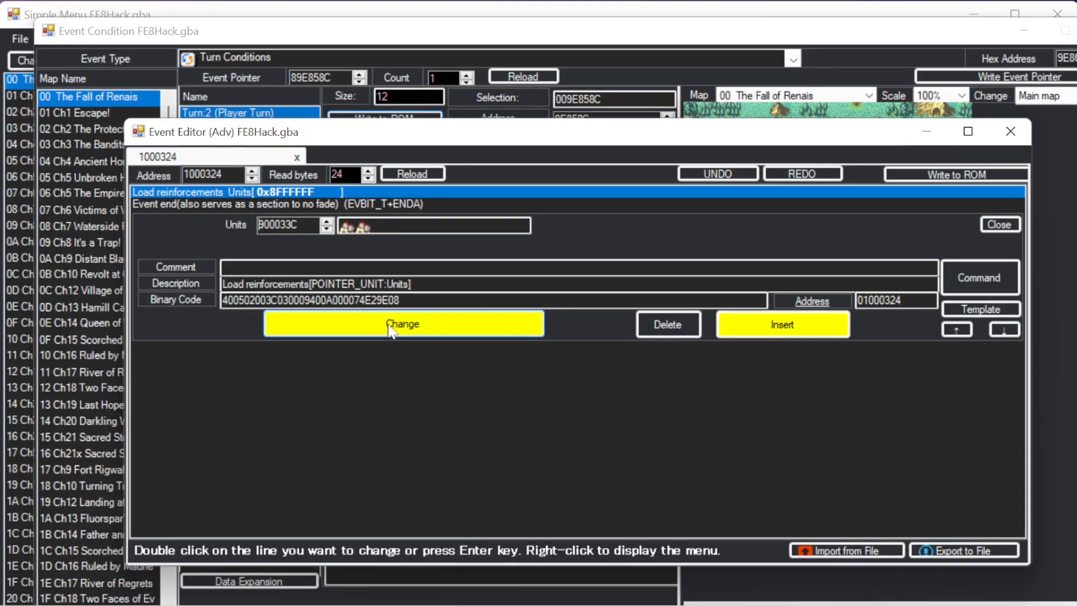
left_click(386, 324)
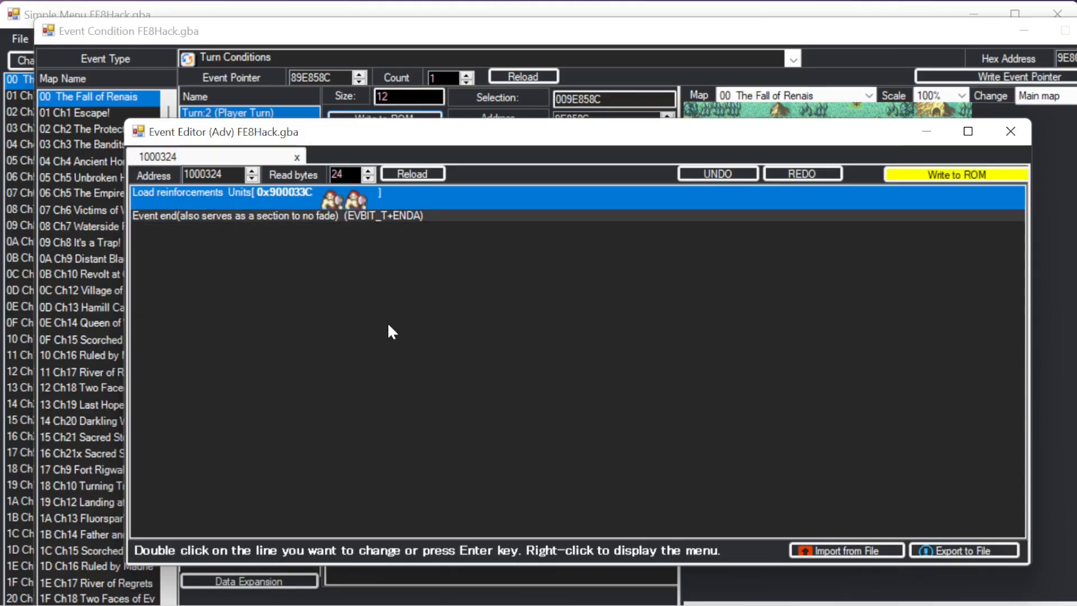
left_click(974, 174)
left_click(1007, 132)
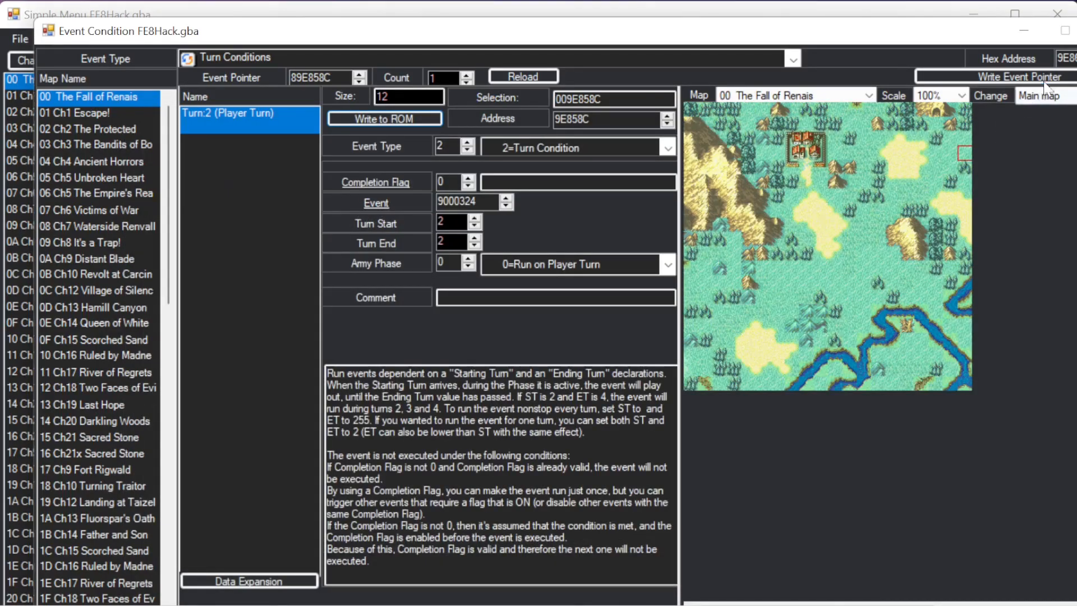
left_click(1076, 31)
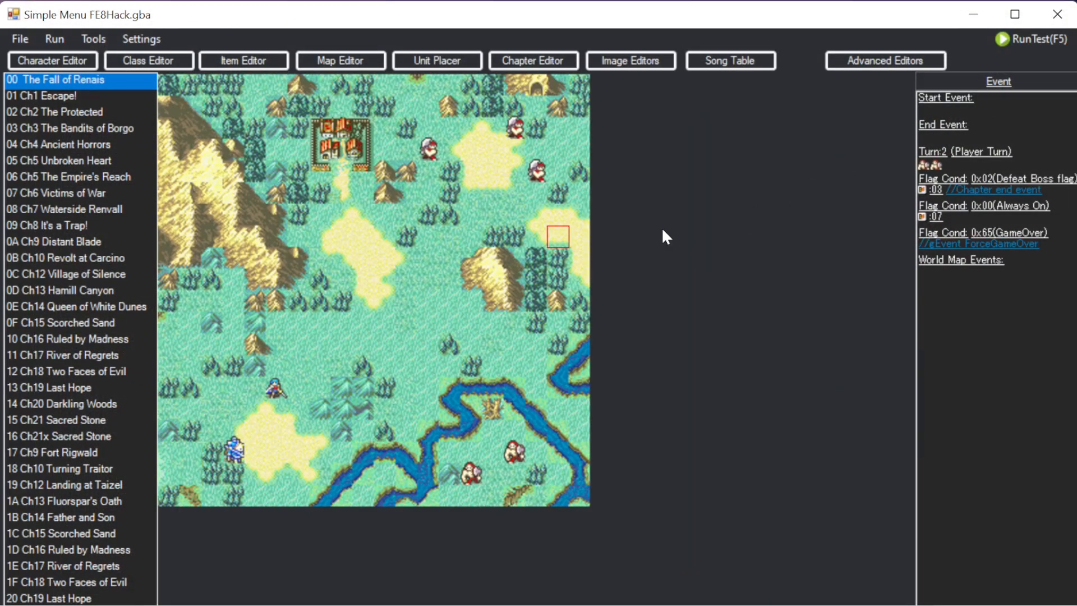
Open the chapter's map object conditions and allocate space for 2 entries.
left_click(998, 82)
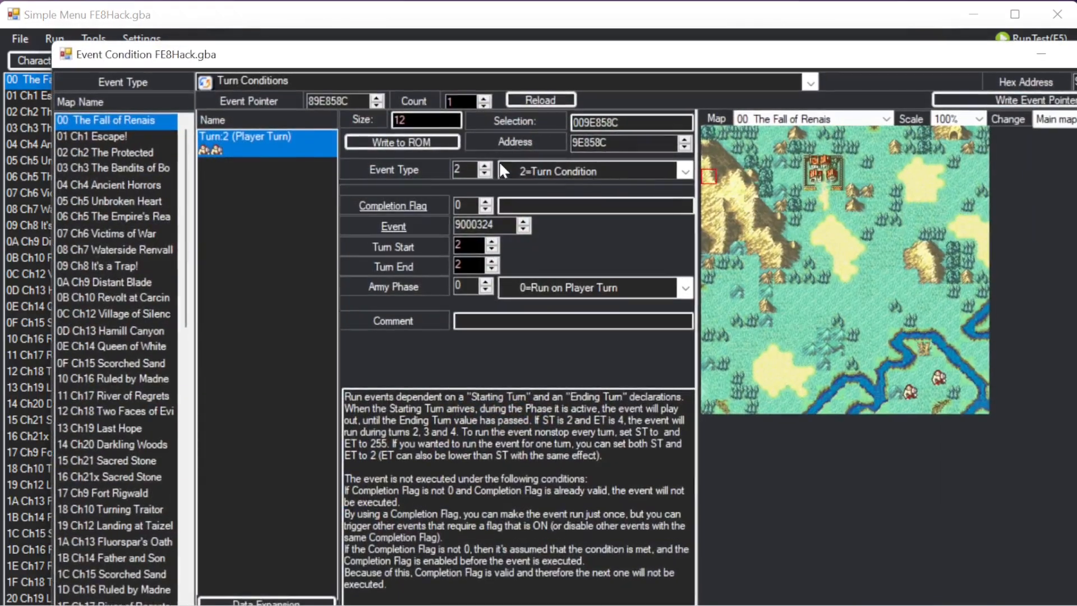
left_click(249, 77)
scroll(241, 118, "up", 1)
left_click(246, 113)
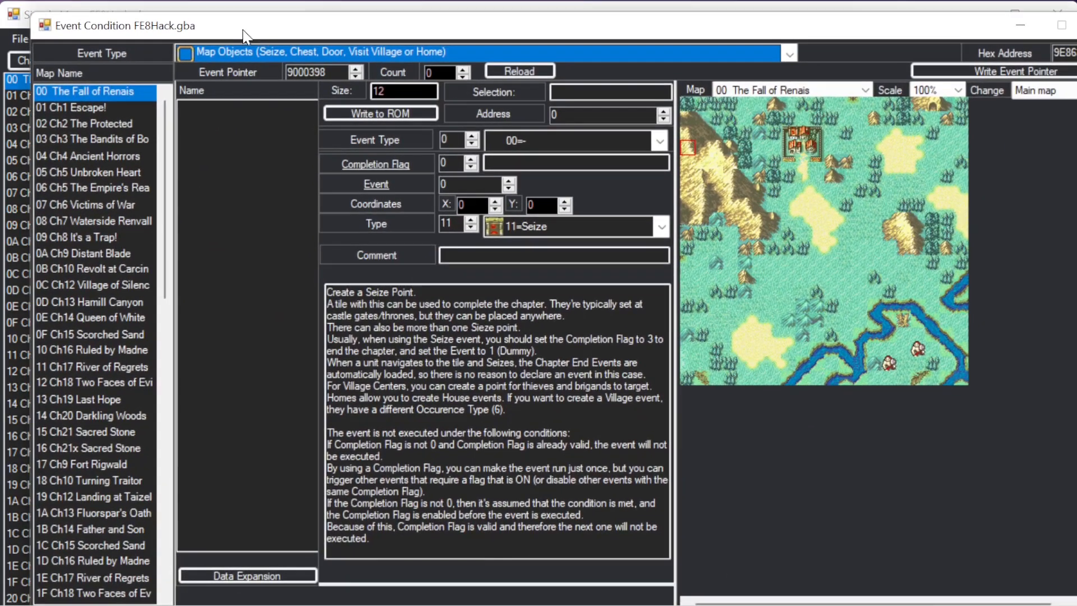
left_click(247, 575)
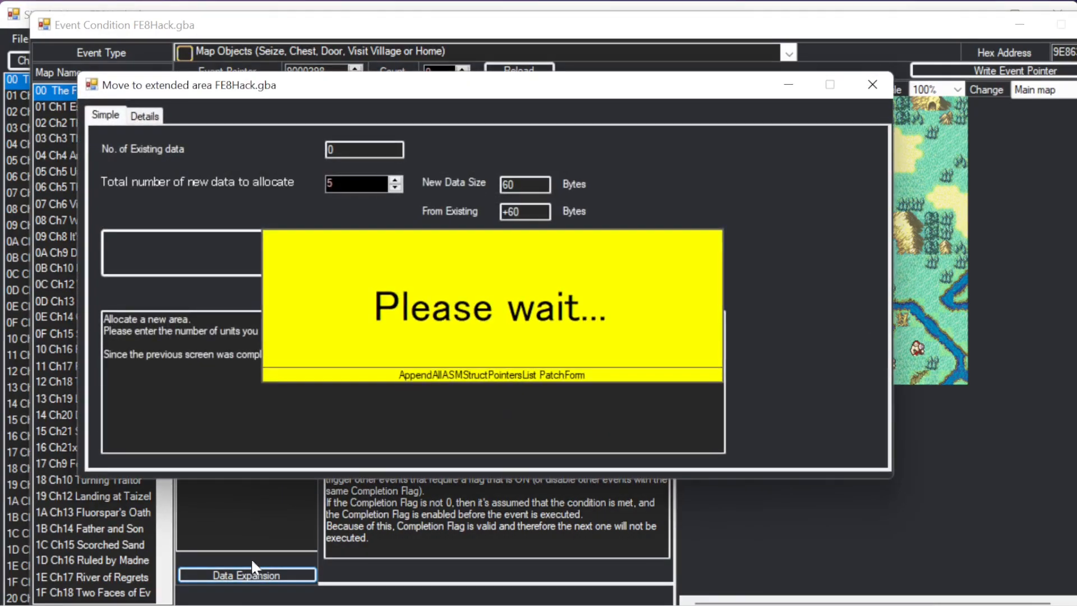
left_click(327, 255)
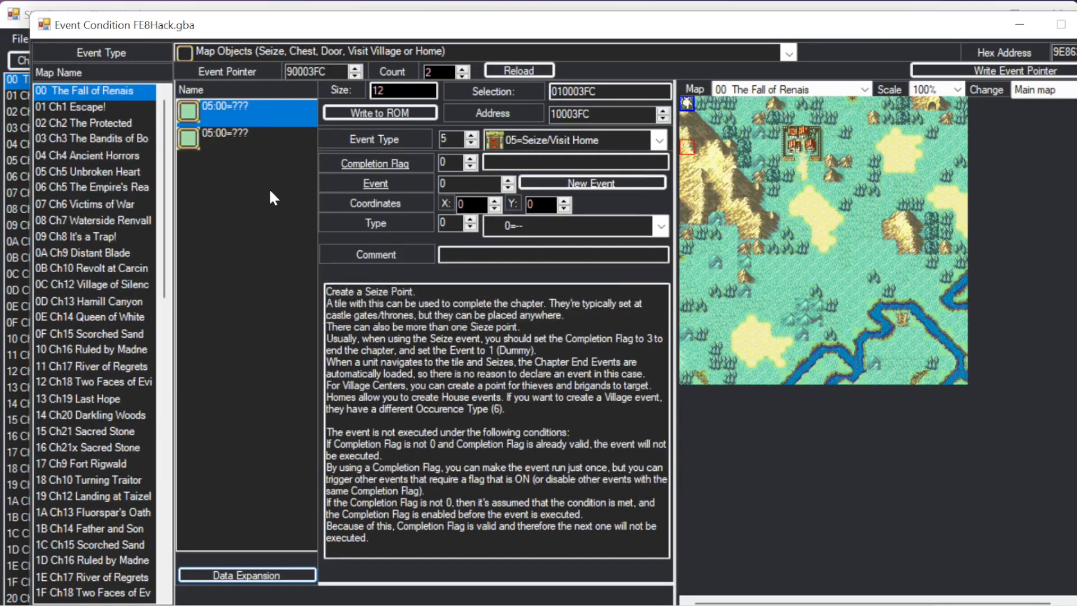
Make the first map object a Visit Village event of type Village Center (Thief Target) at X 8, Y 3 with event 1, and write it.
left_click(529, 202)
left_click(534, 222)
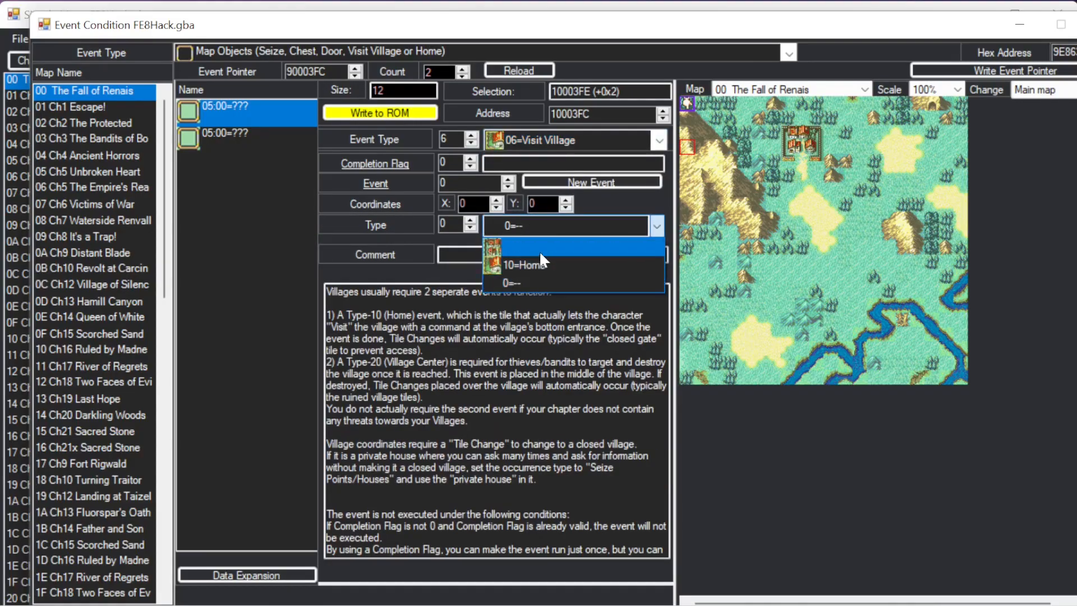
left_click(543, 248)
left_click(470, 203)
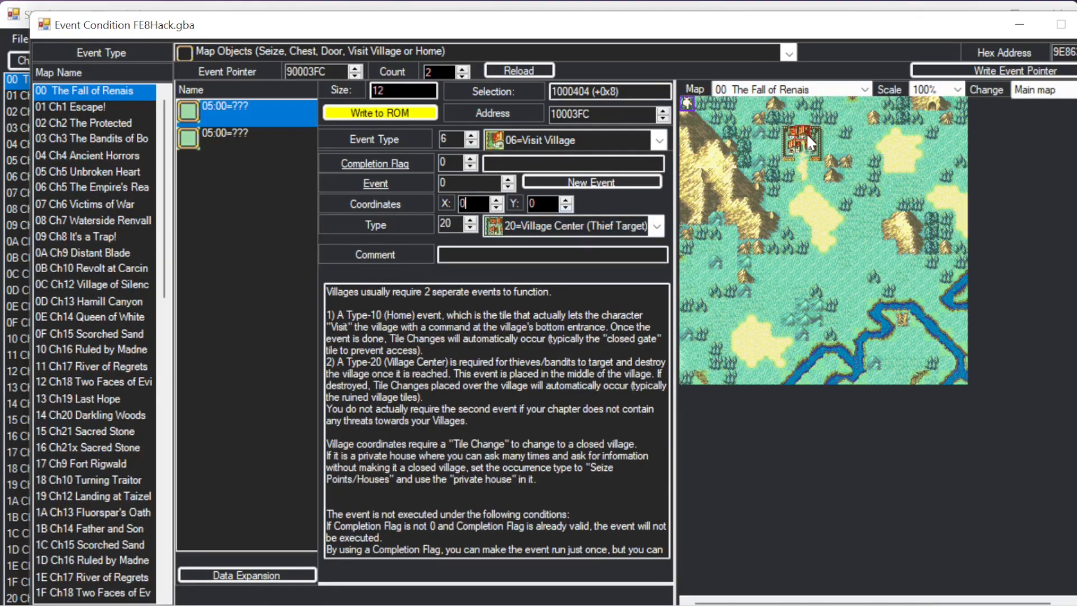
left_click(807, 150)
left_click(466, 183)
type("1")
left_click(453, 163)
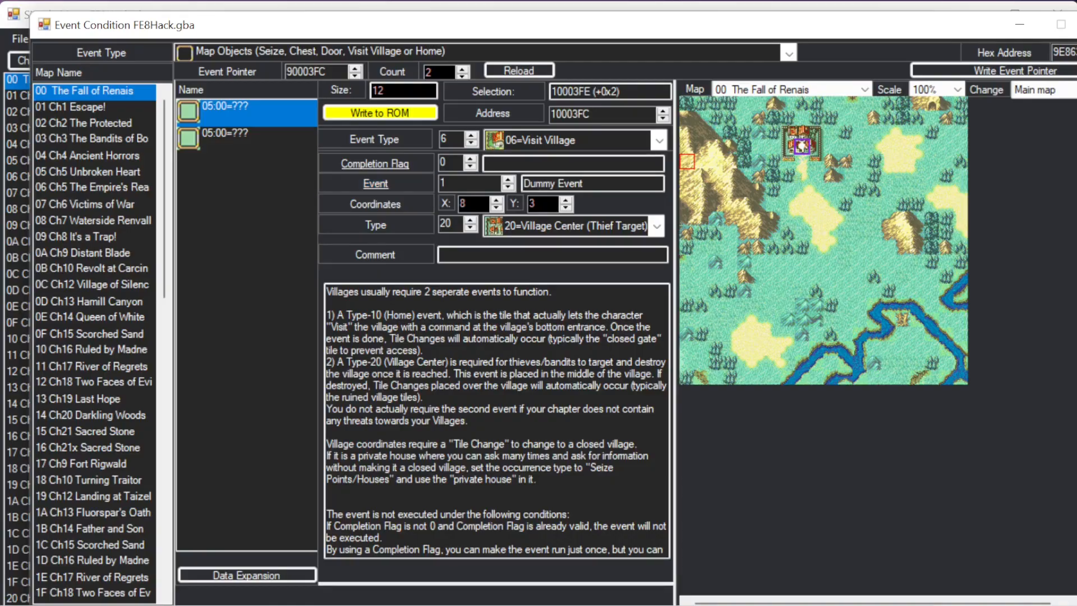
left_click(381, 114)
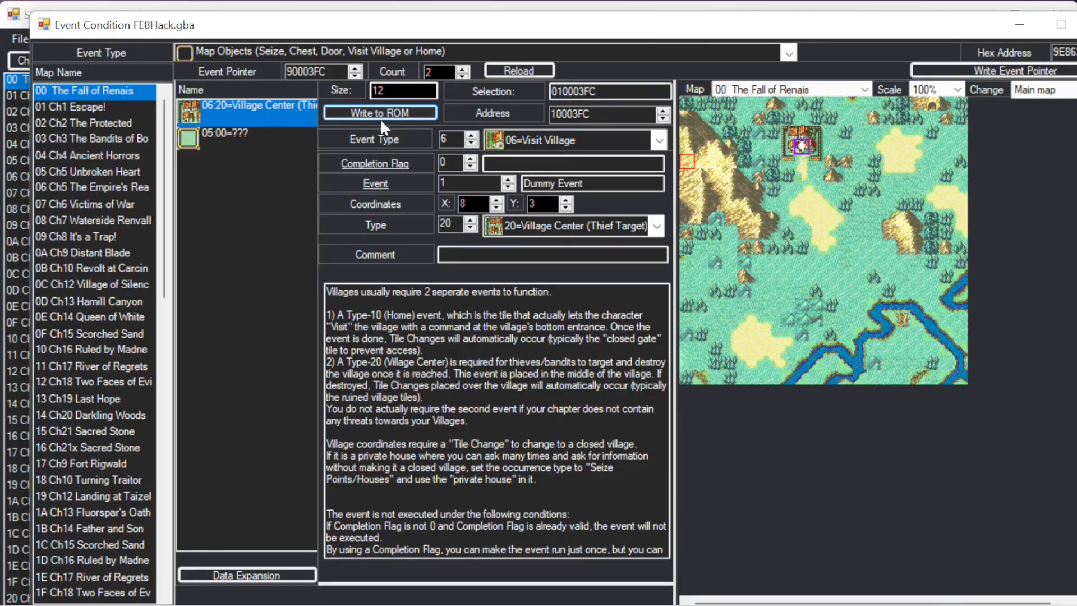
Make the second map object a Visit Village event of type Home at X 8, Y 4 with completion flag 8, and write it to the ROM.
left_click(227, 134)
left_click(538, 139)
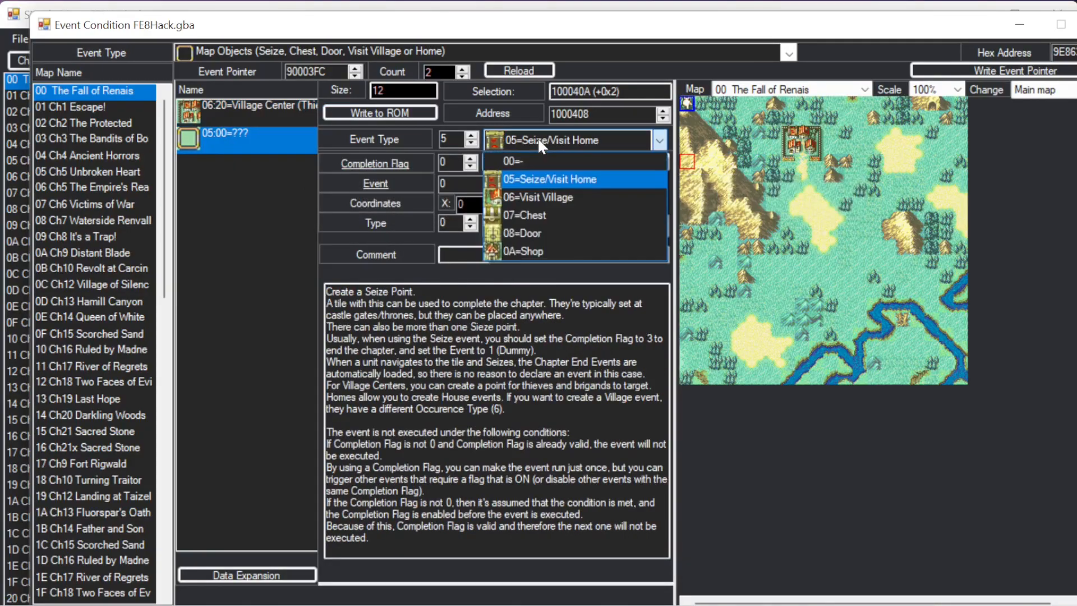
left_click(524, 193)
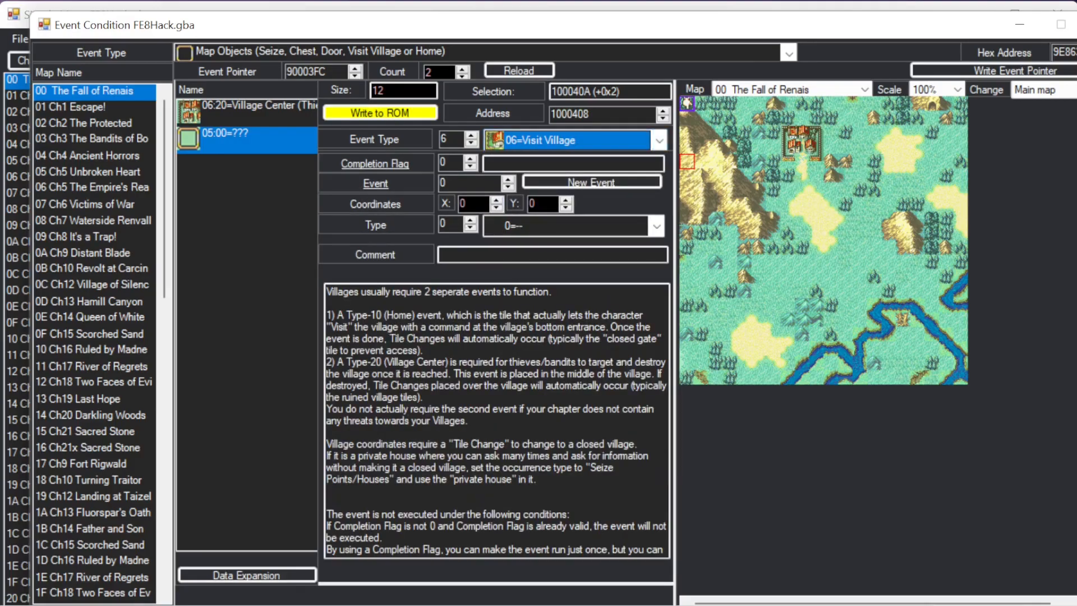
left_click(537, 225)
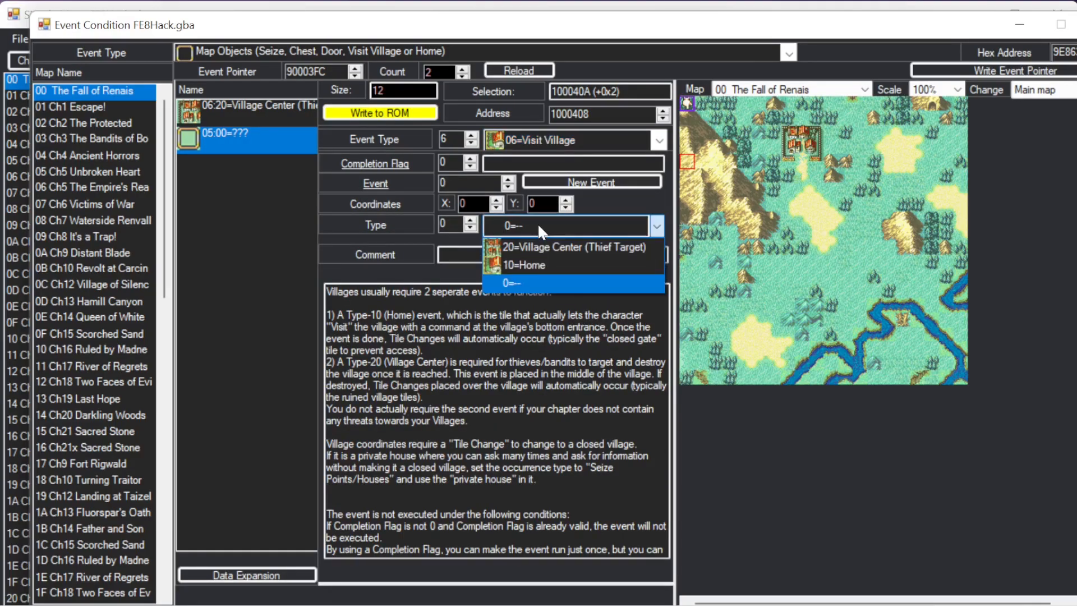
left_click(519, 266)
left_click(803, 161)
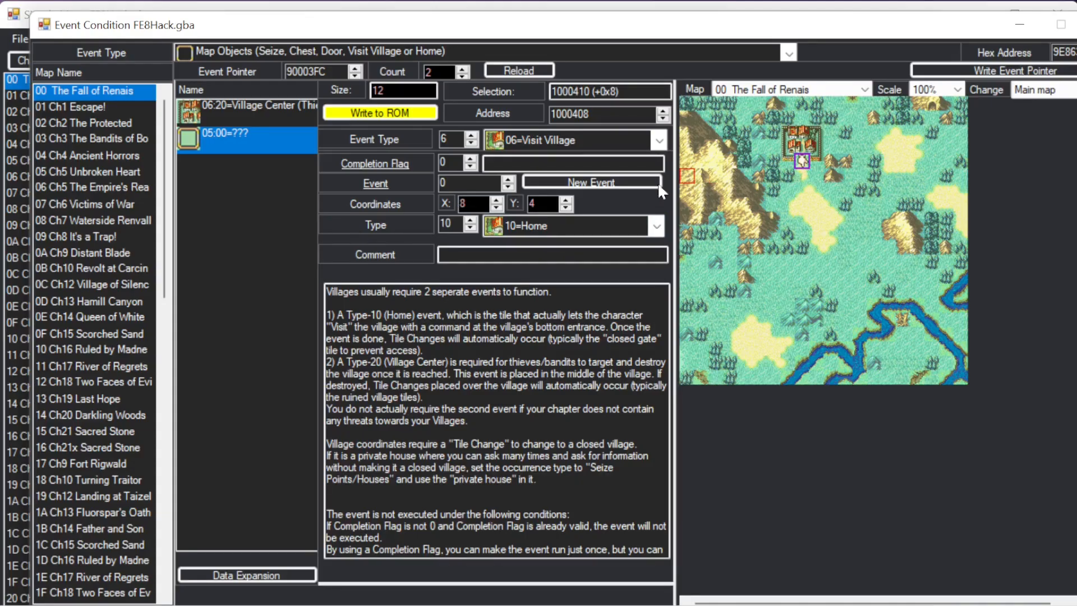
left_click(426, 164)
type("8")
left_click(415, 109)
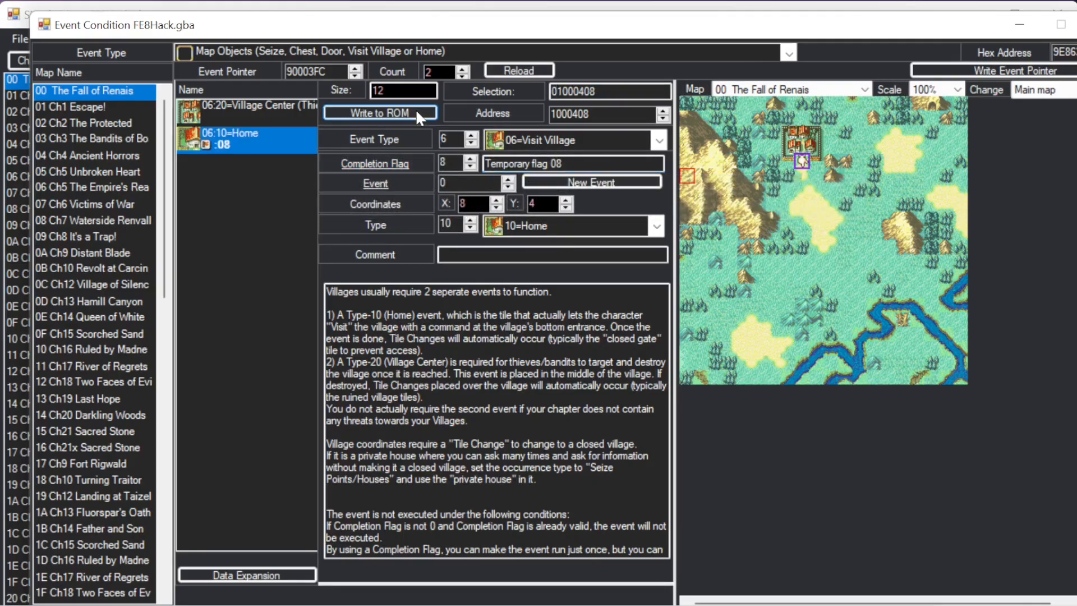
Check where temporary flag 08 is used in the chapter and inspect the event that turns it off.
left_click(385, 165)
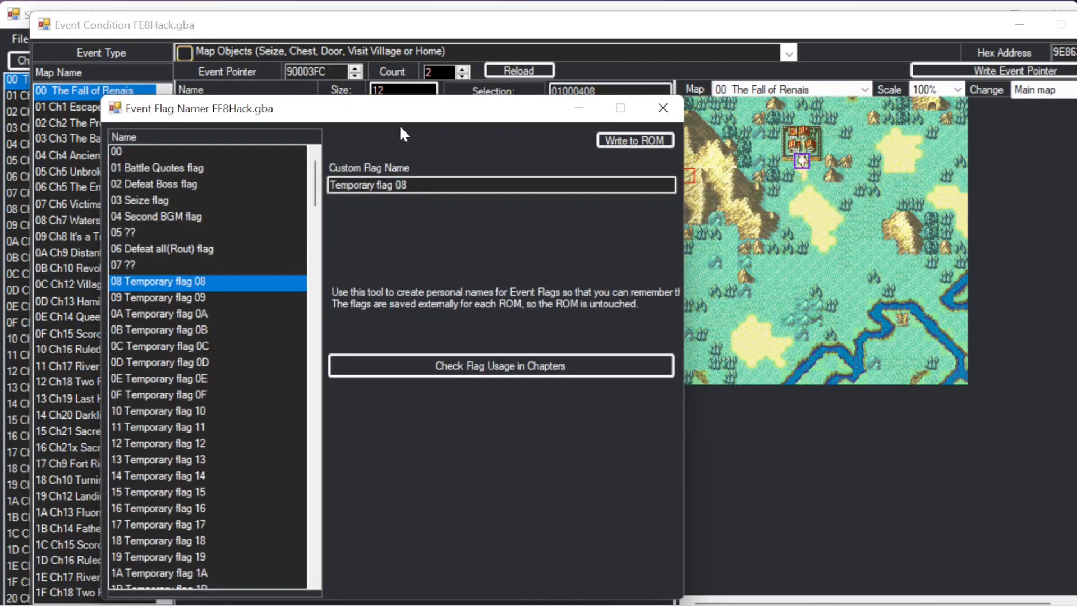
left_click_drag(443, 115, 490, 71)
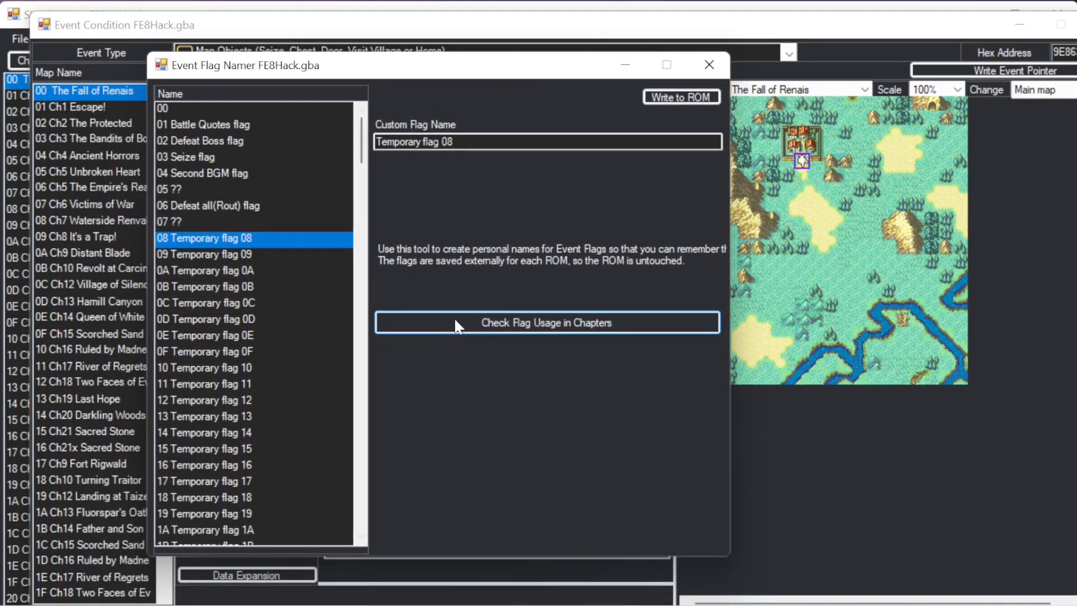
left_click(512, 324)
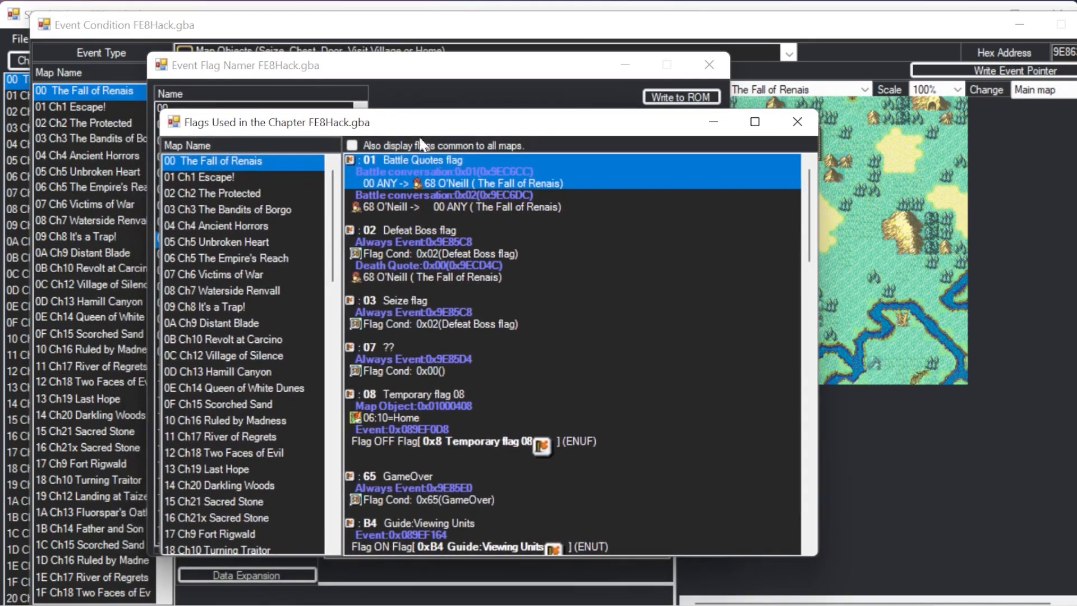
scroll(452, 311, "down", 6)
scroll(453, 317, "up", 3)
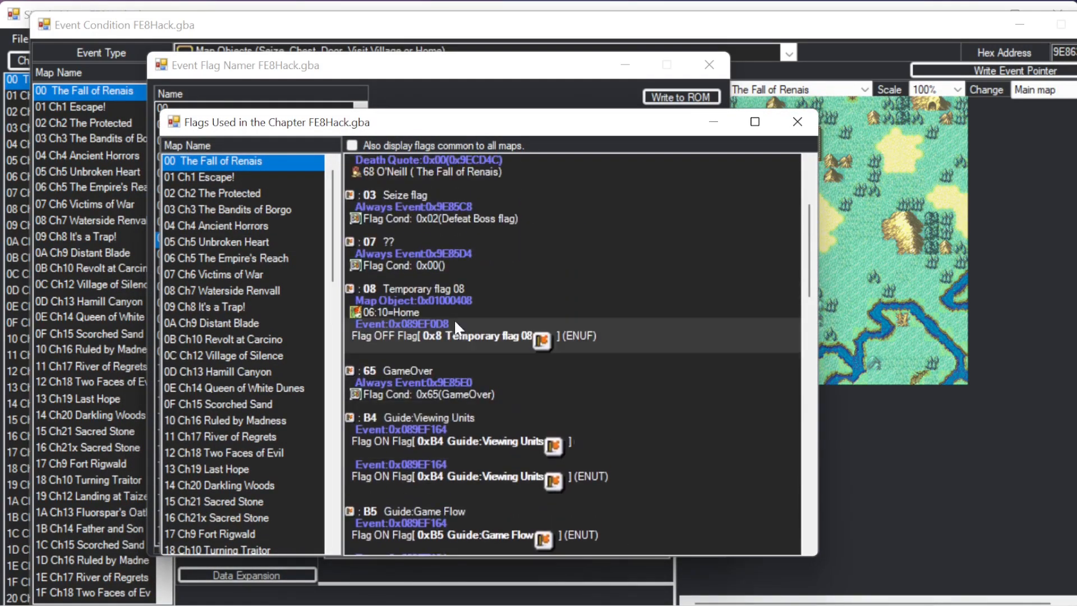
left_click(417, 302)
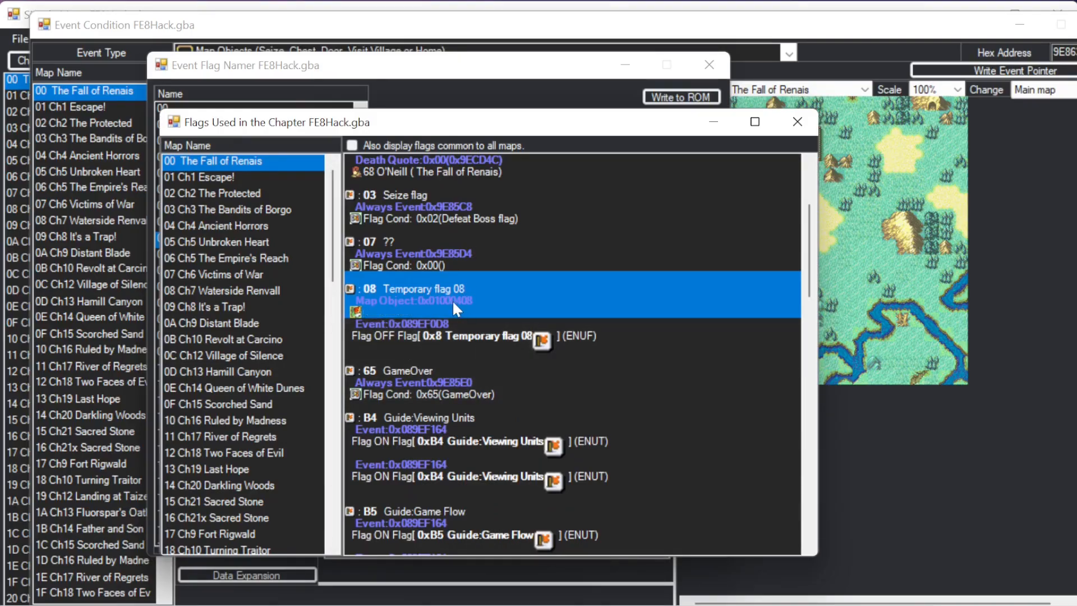
double_click(473, 335)
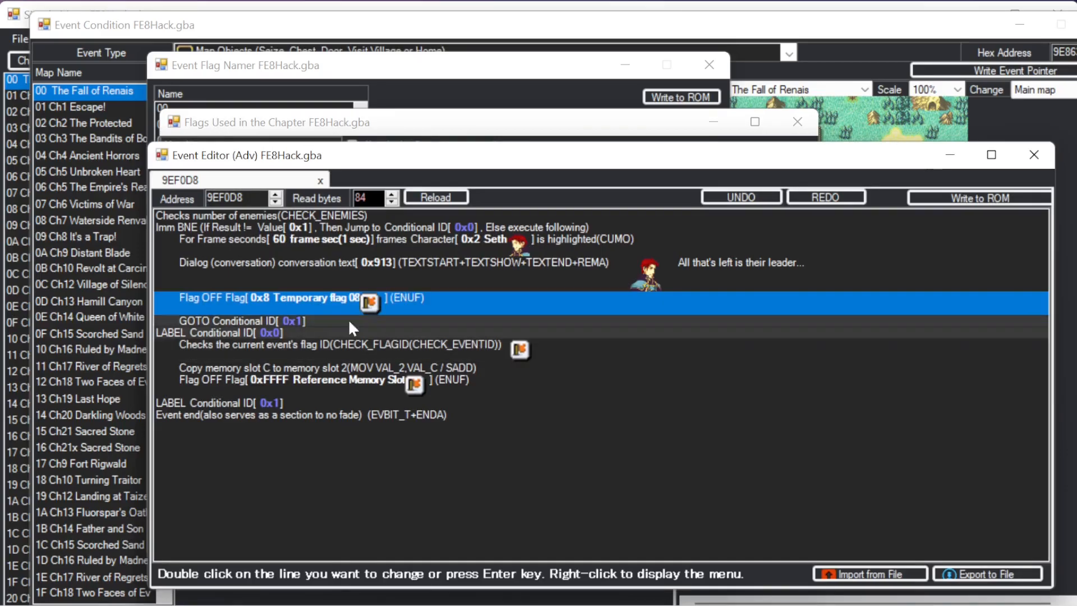
left_click_drag(359, 166, 402, 162)
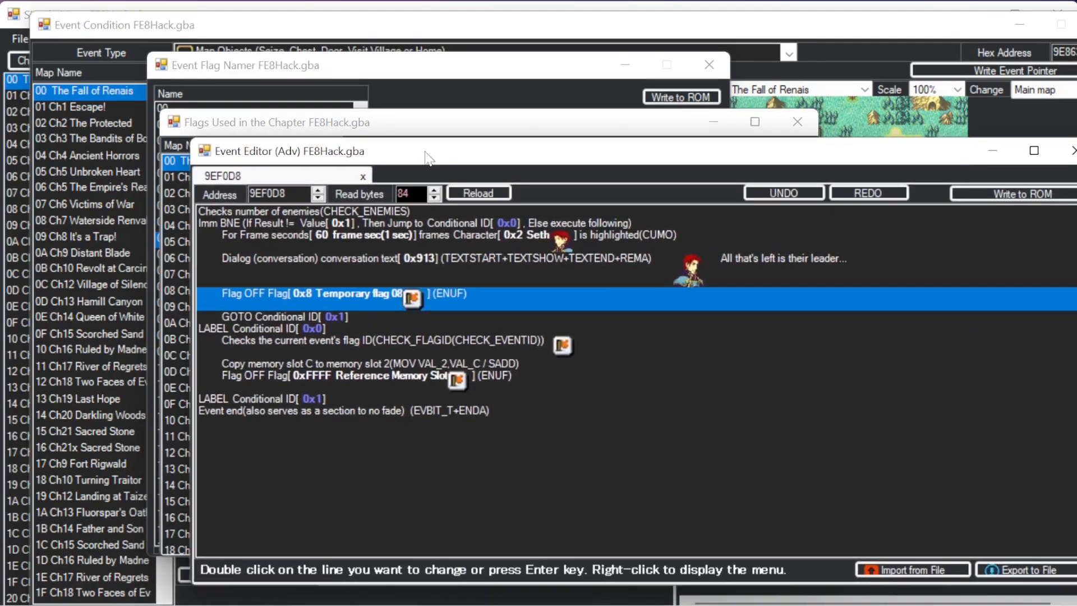
left_click(192, 23)
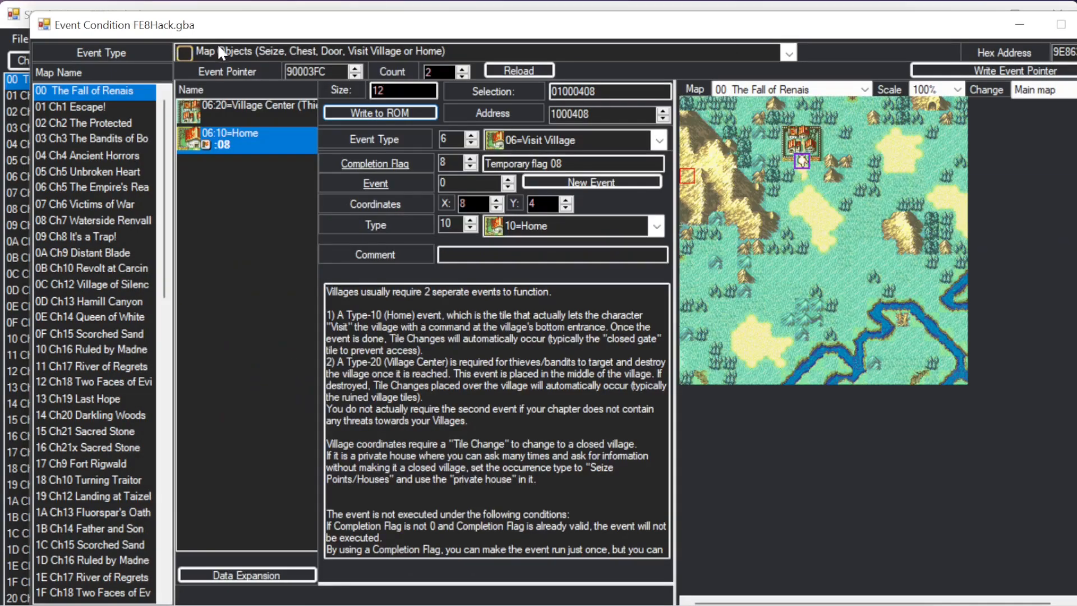
Overwrite the chapter's Always On condition with completion flag 07 with a copy of the GameOver condition and remove the duplicate entry.
left_click(215, 53)
left_click(211, 121)
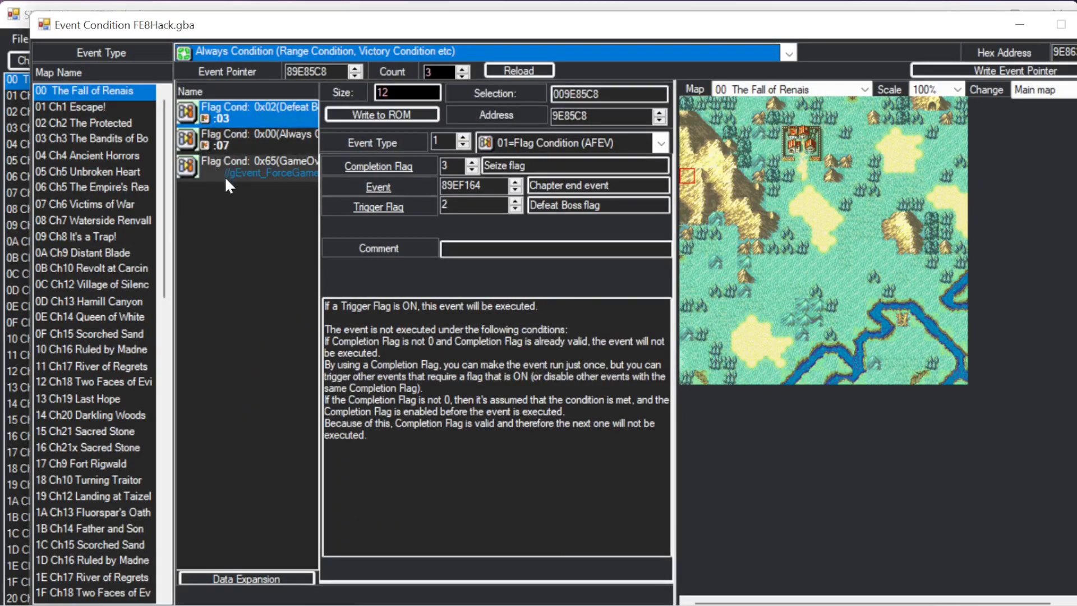
left_click(267, 135)
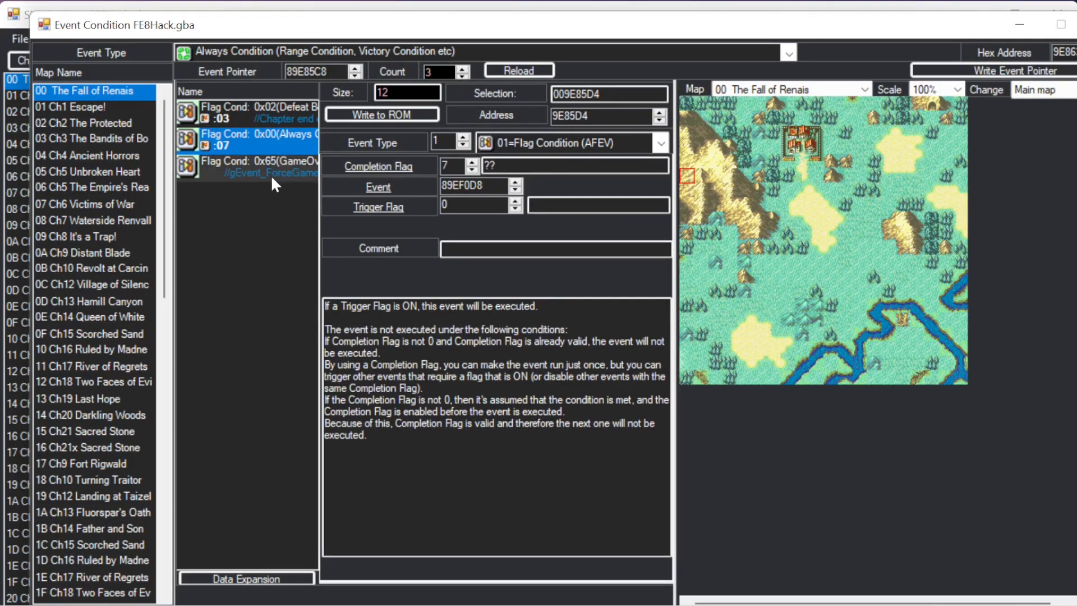
left_click(271, 162)
left_click(278, 137)
key("ctrl+v")
left_click(629, 372)
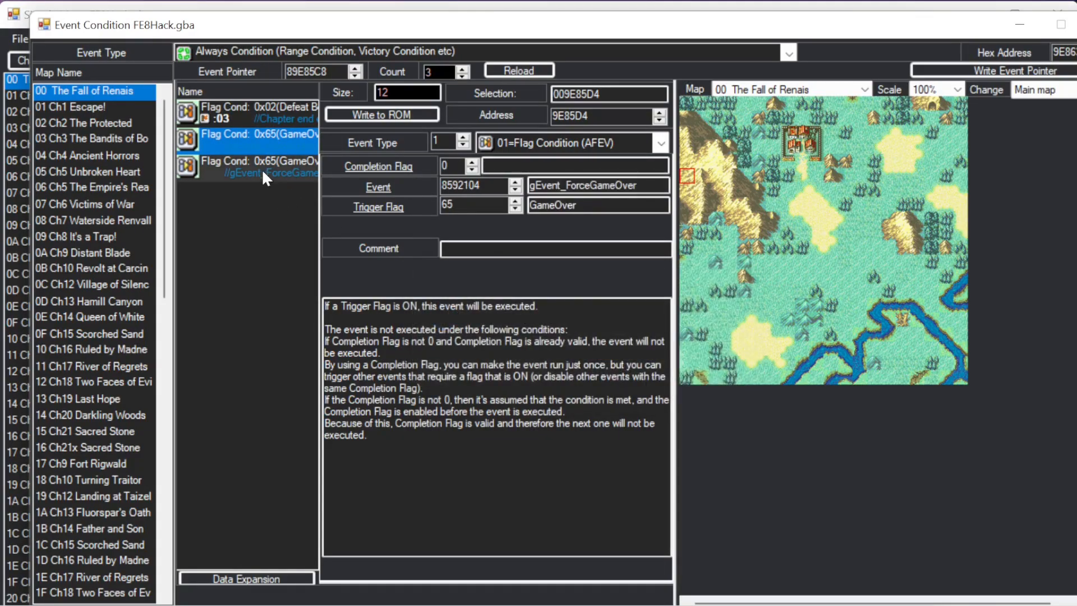
left_click(290, 578)
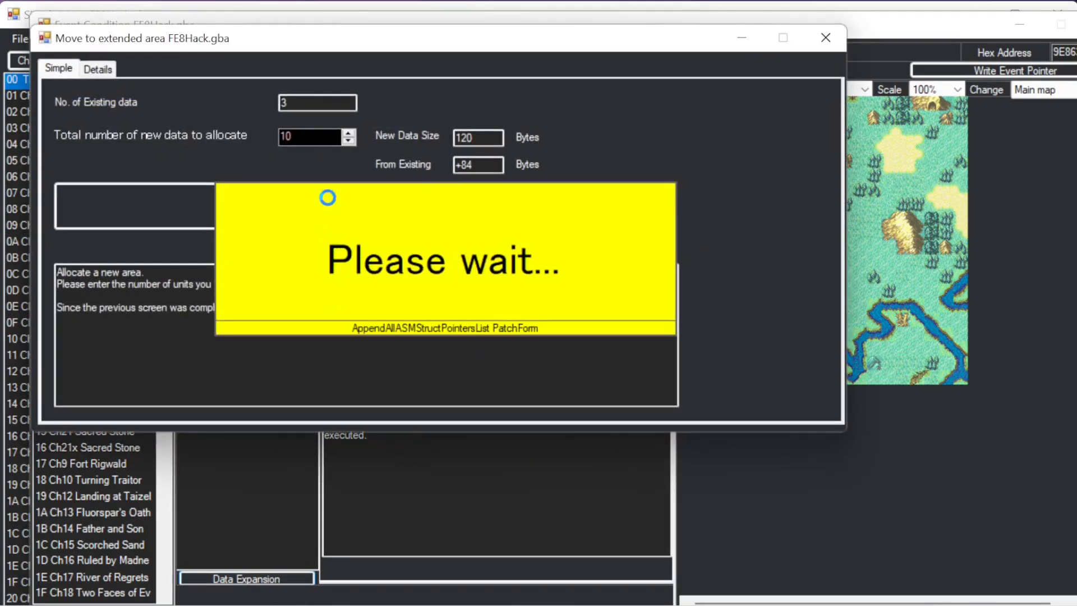
left_click(303, 194)
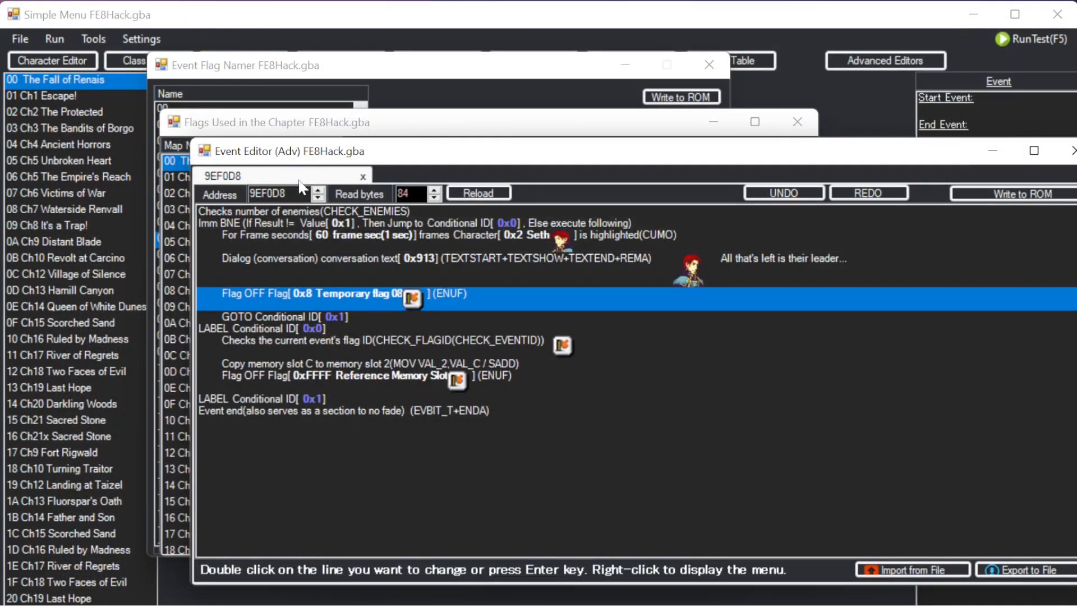
Recheck the usage of temporary flag 08 in The Fall of Renais and close the event editor and flag windows.
key("Escape")
left_click(260, 164)
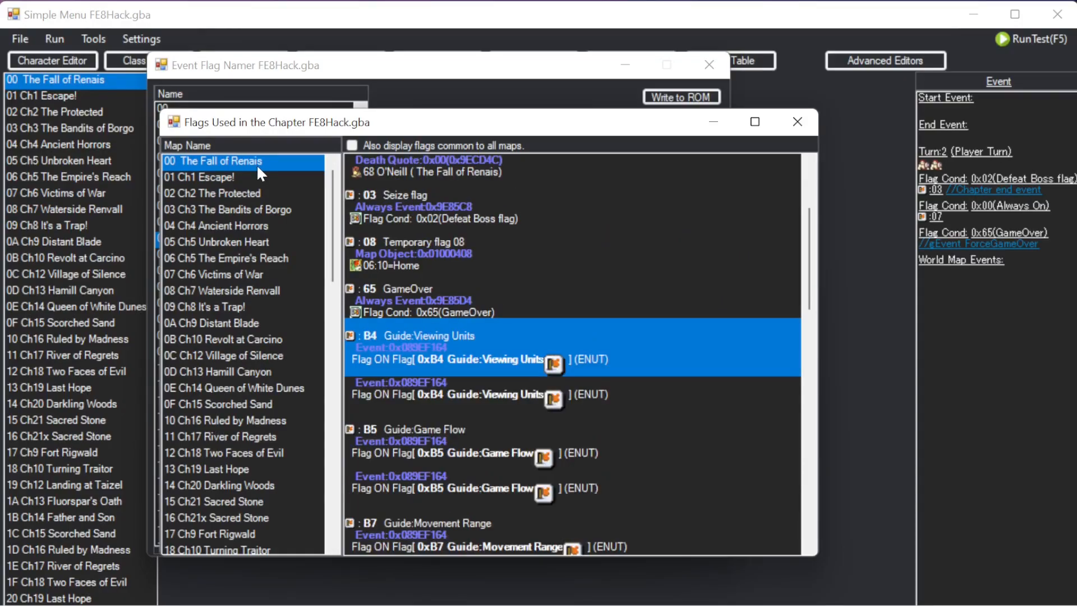
scroll(413, 264, "up", 3)
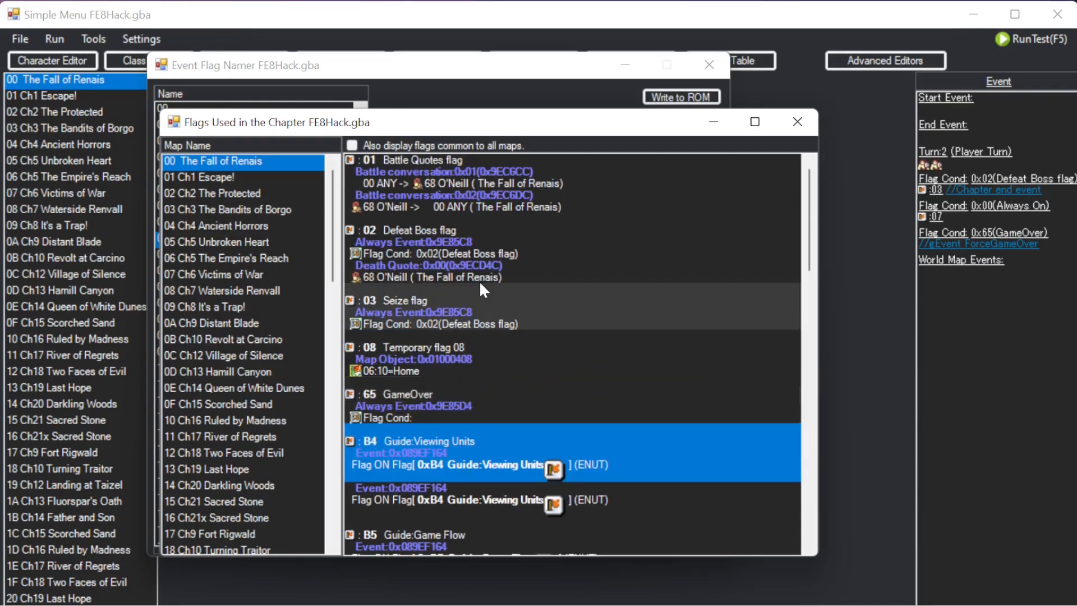
left_click(401, 365)
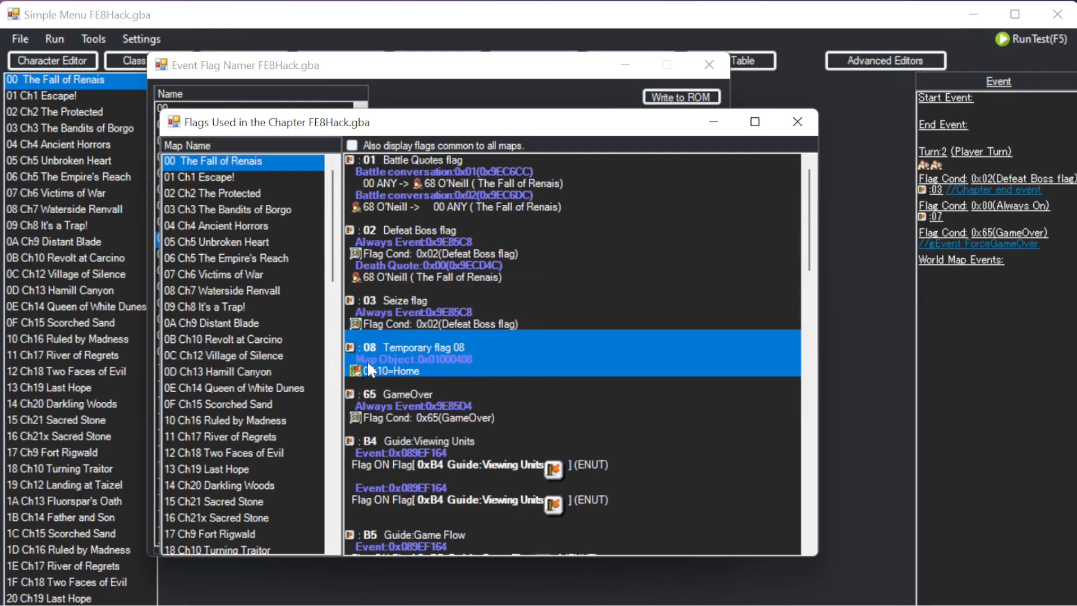
left_click(806, 124)
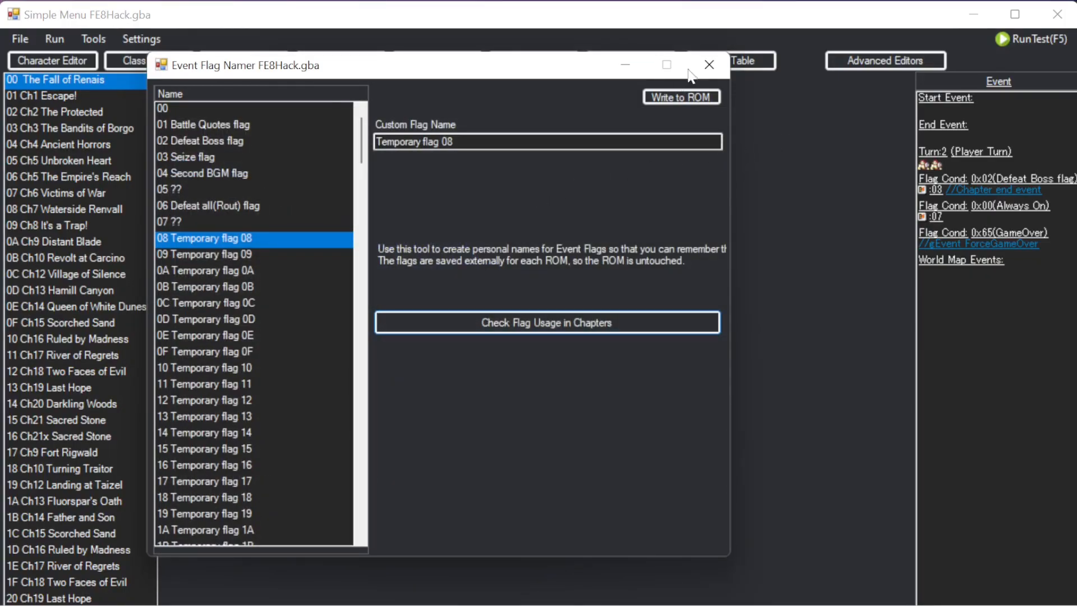
left_click(708, 65)
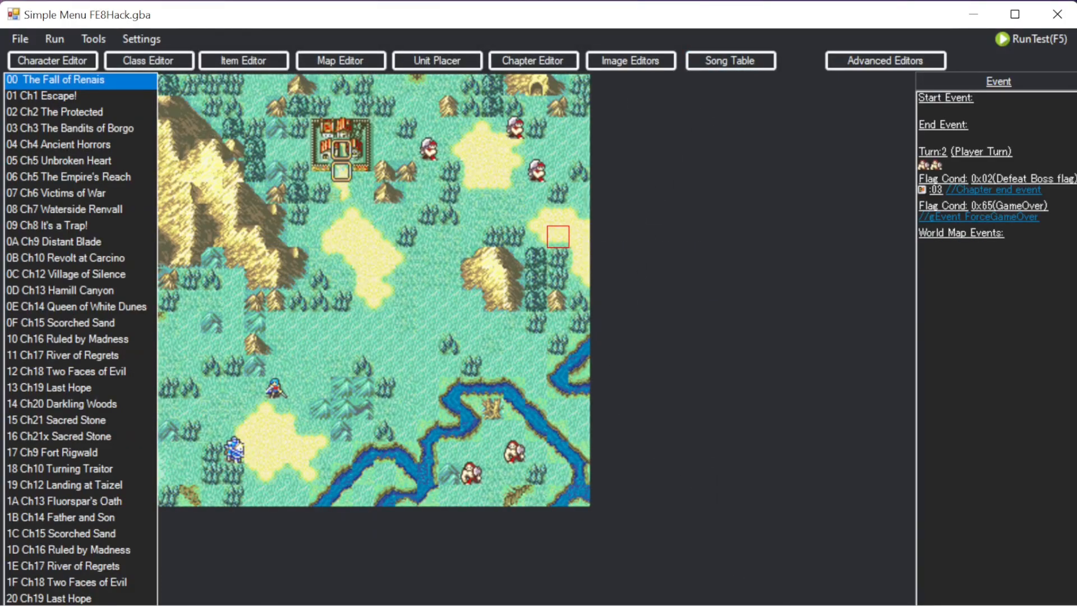
Reopen the chapter's map object conditions and give the Home entry a new event from the private house conversation template.
left_click(956, 81)
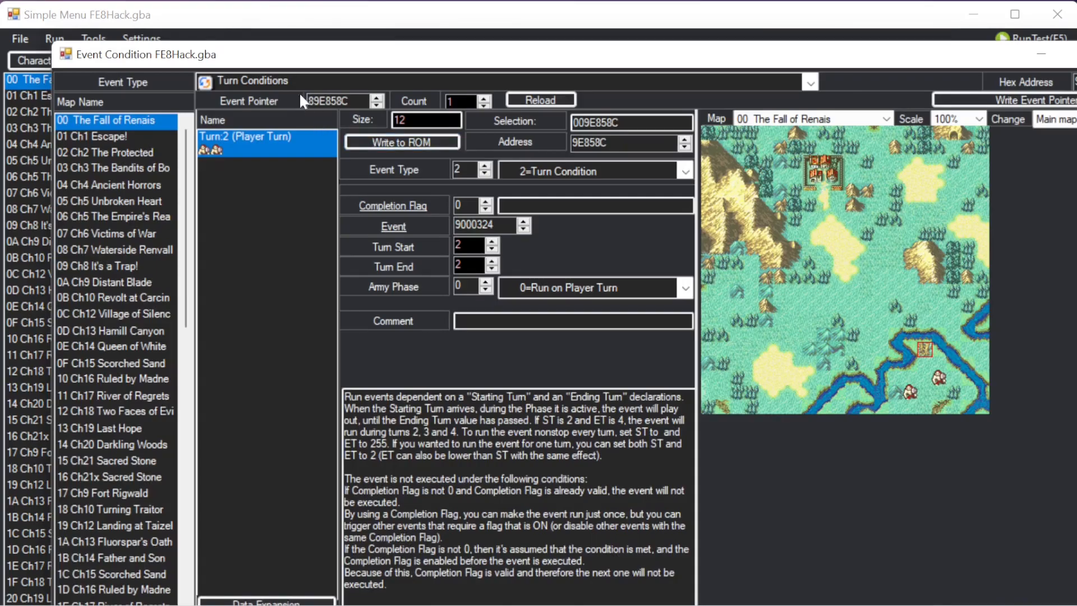
left_click(274, 79)
left_click(240, 139)
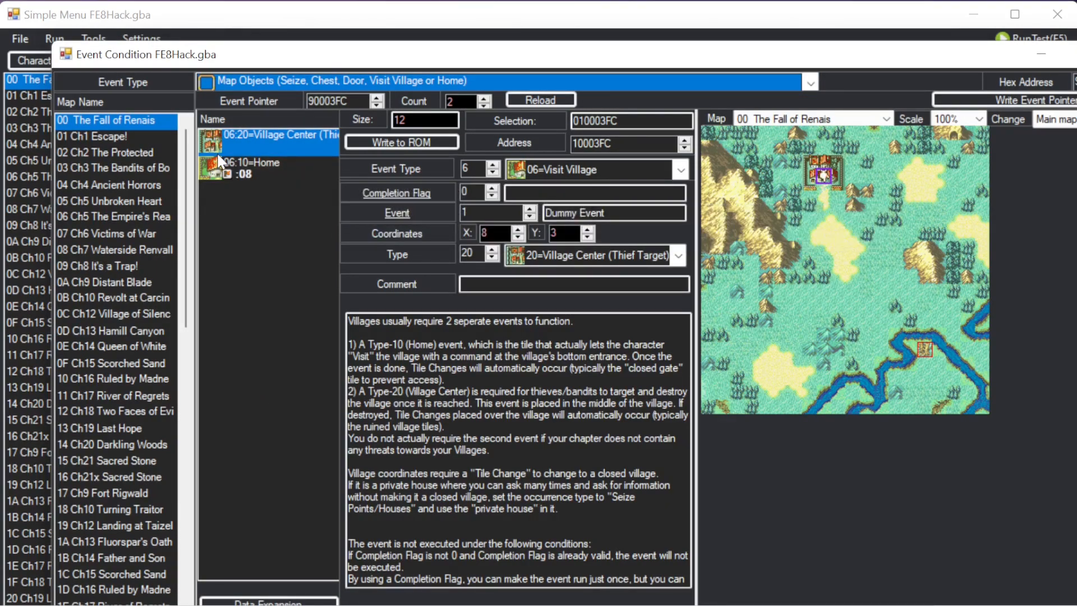
left_click(229, 167)
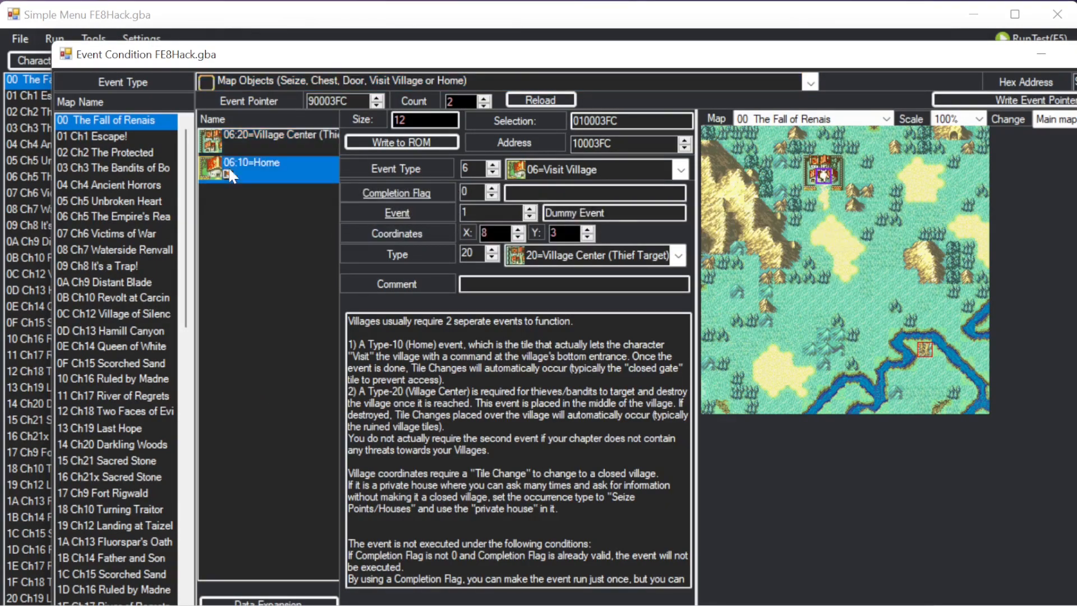
left_click(583, 213)
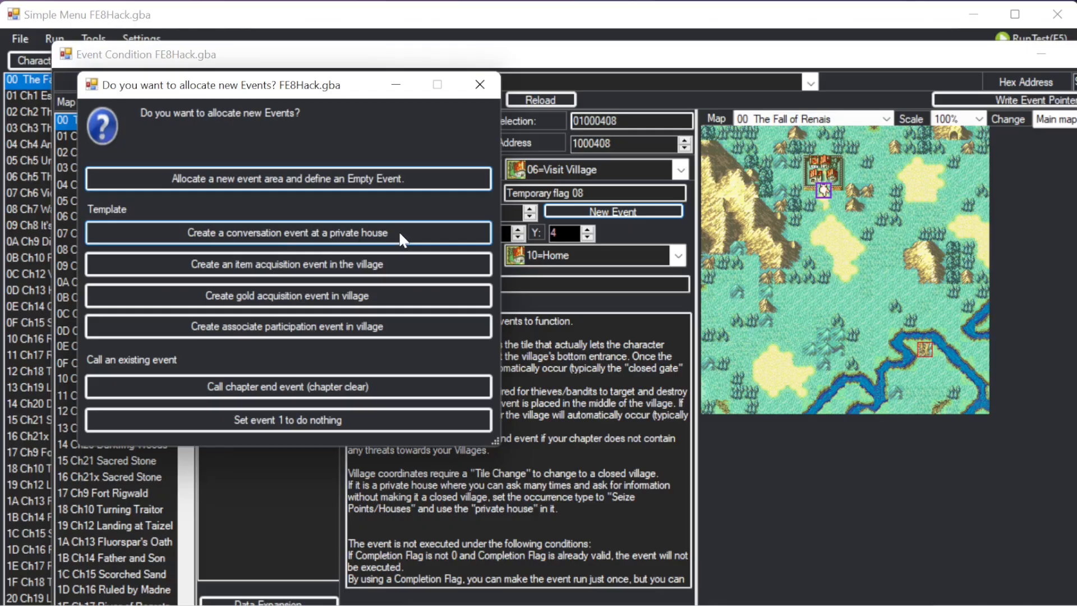
left_click(358, 238)
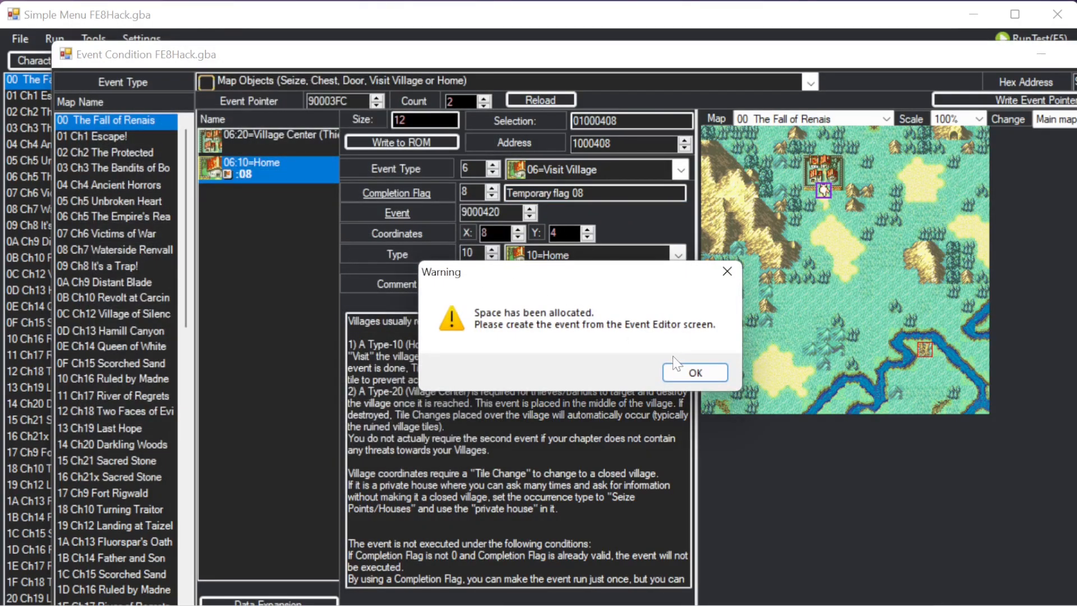
left_click(680, 370)
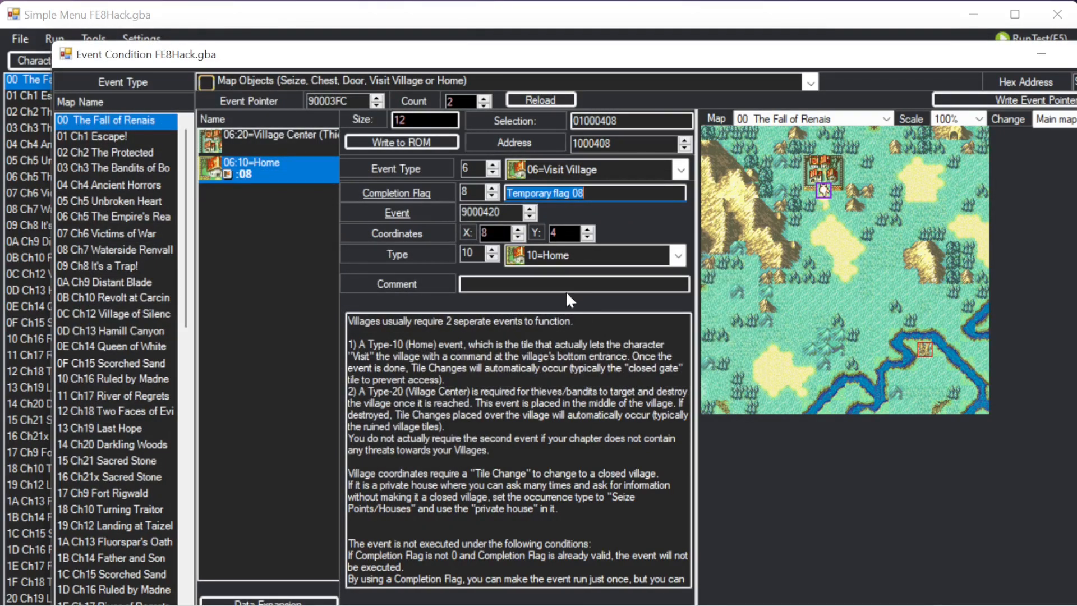
Open the Home entry's event and choose the Load units and move, join party command (LOAD1+ENUN) for its conversation line.
left_click(407, 213)
double_click(696, 184)
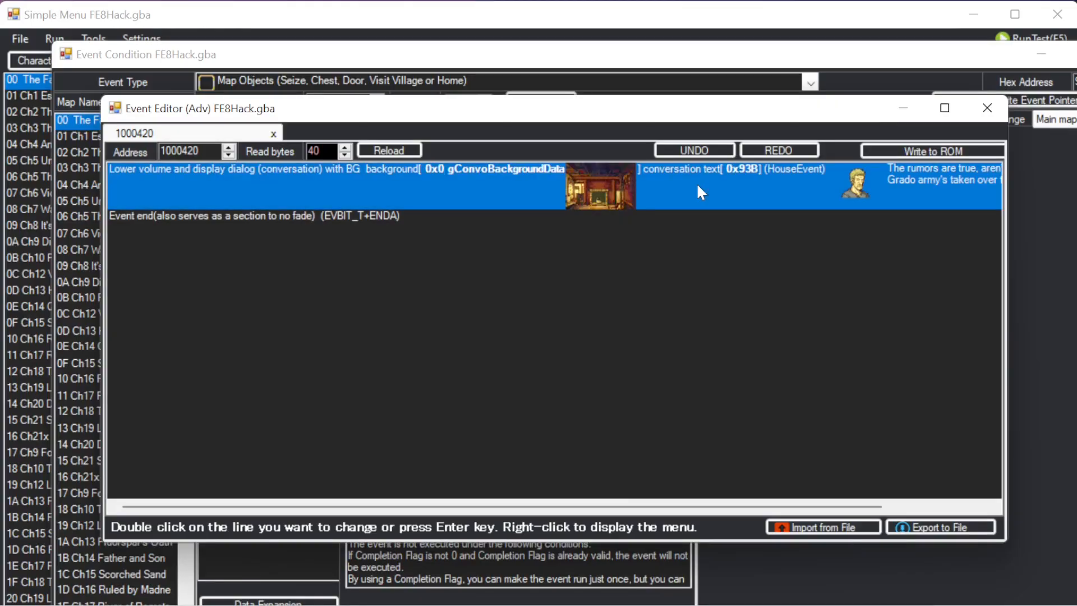
left_click(949, 306)
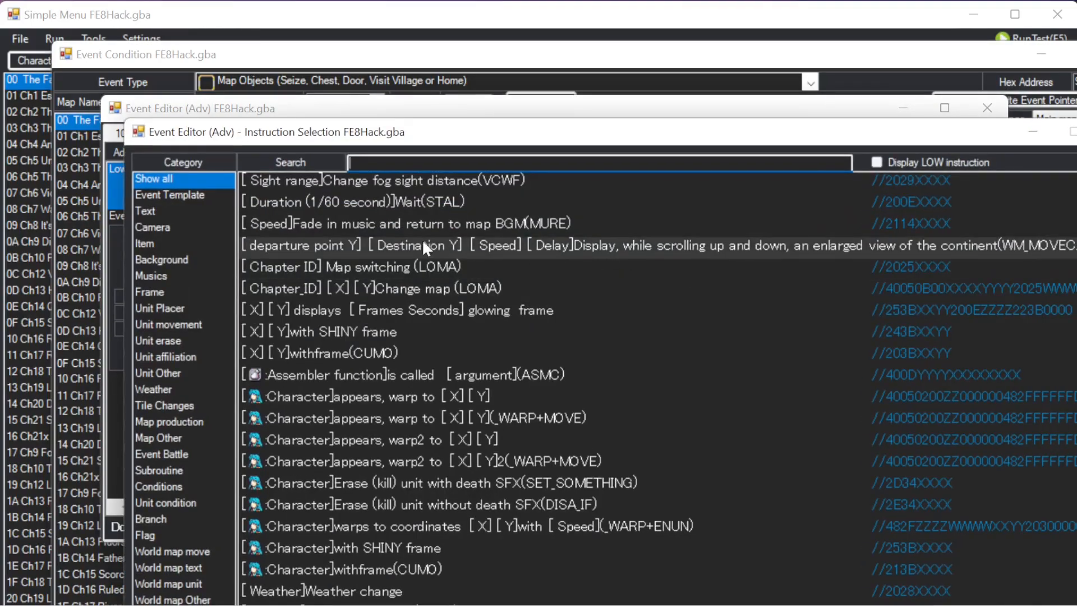
left_click(181, 309)
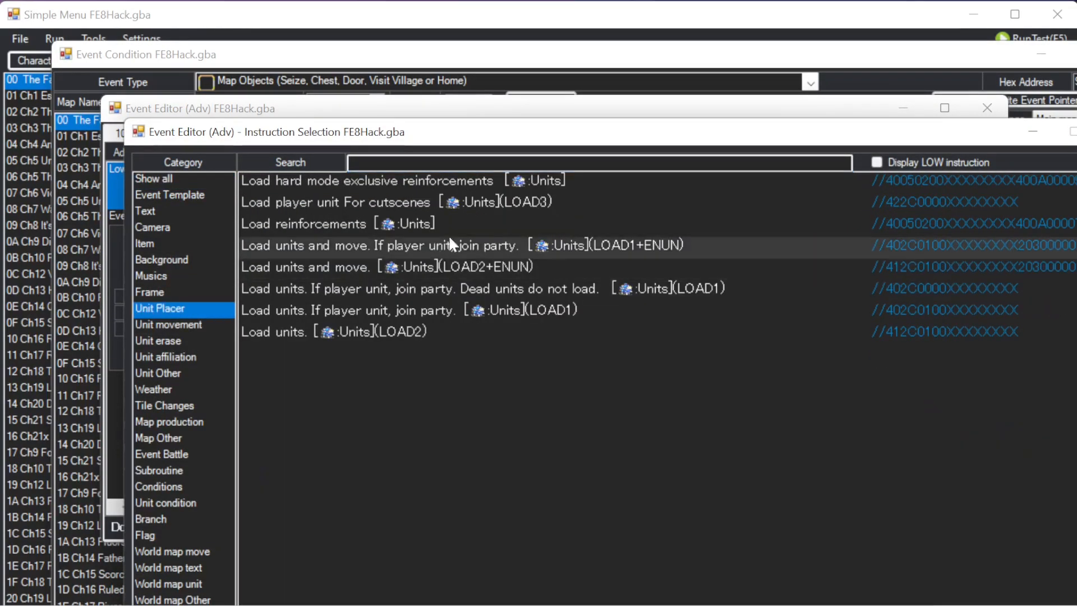
double_click(489, 245)
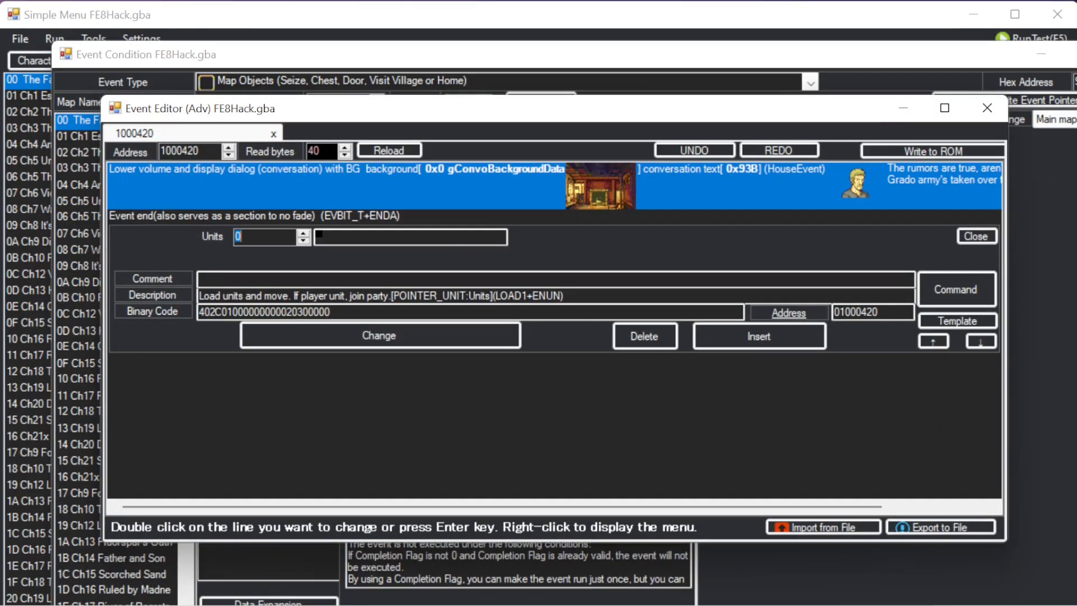
Assign the chapter's NEW unit group to the load units command, insert it after the house conversation, and write the event to ROM.
left_click(354, 238)
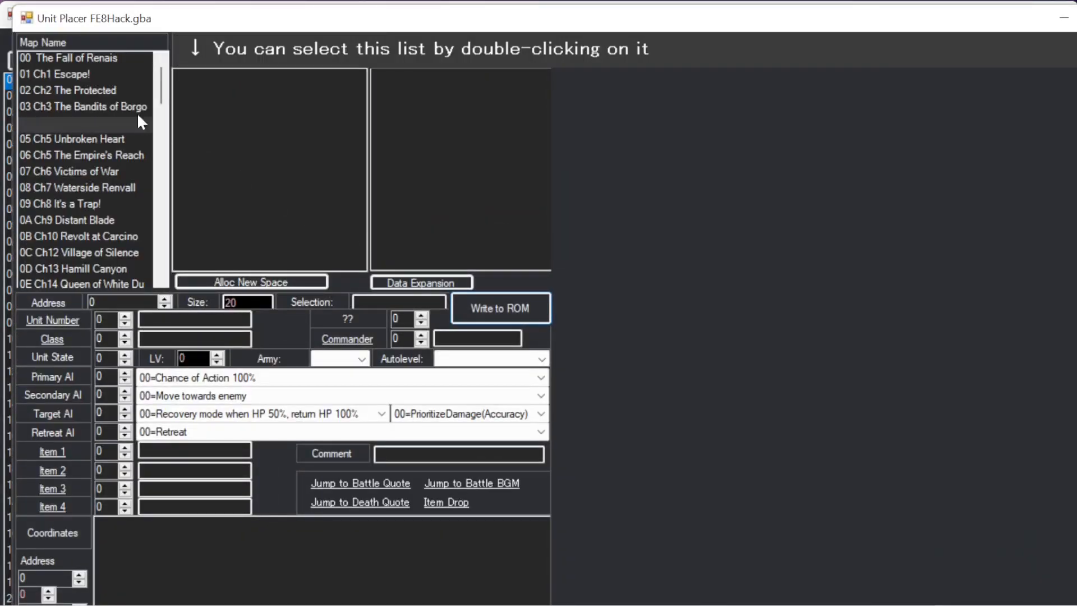
left_click(257, 149)
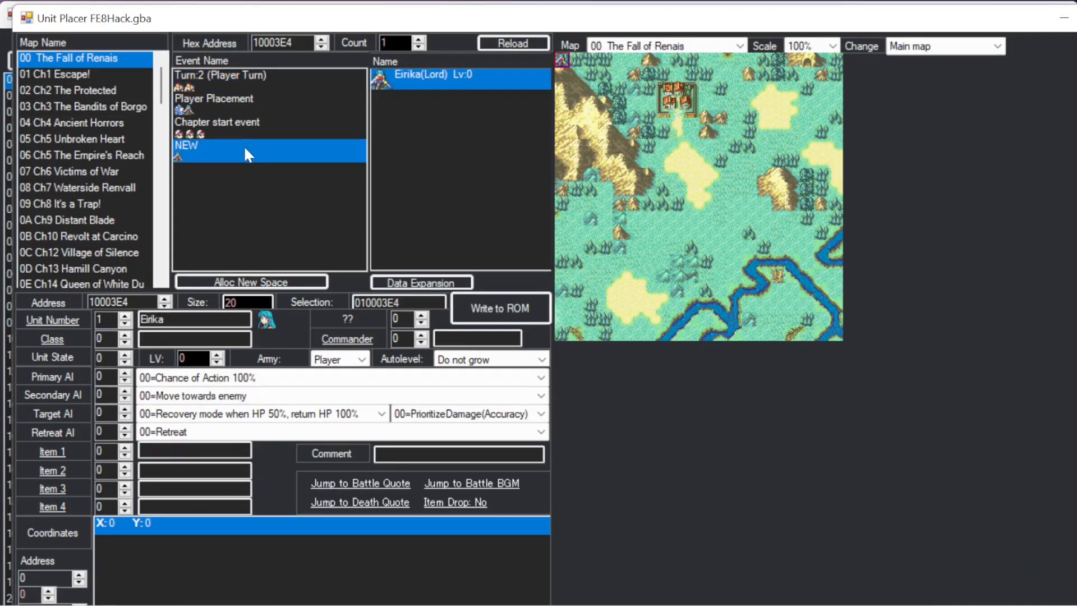
double_click(288, 147)
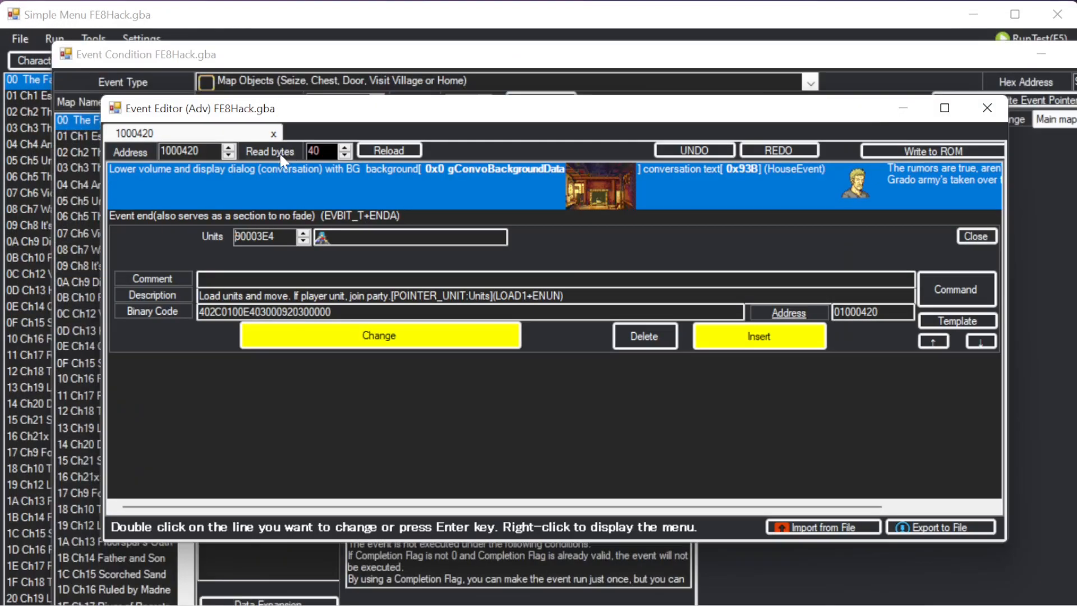
left_click(723, 332)
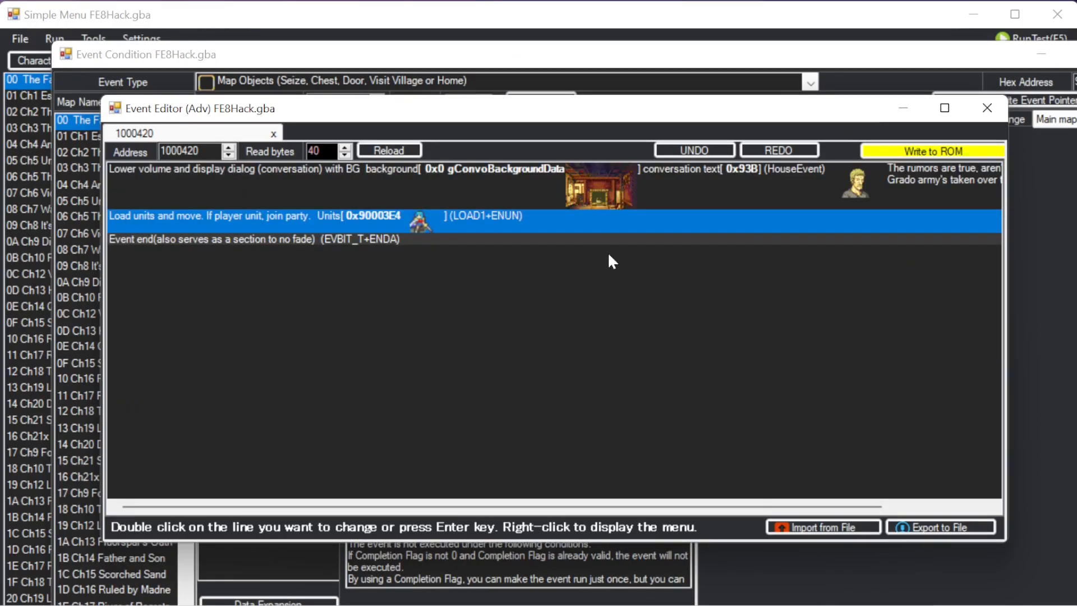
left_click(915, 153)
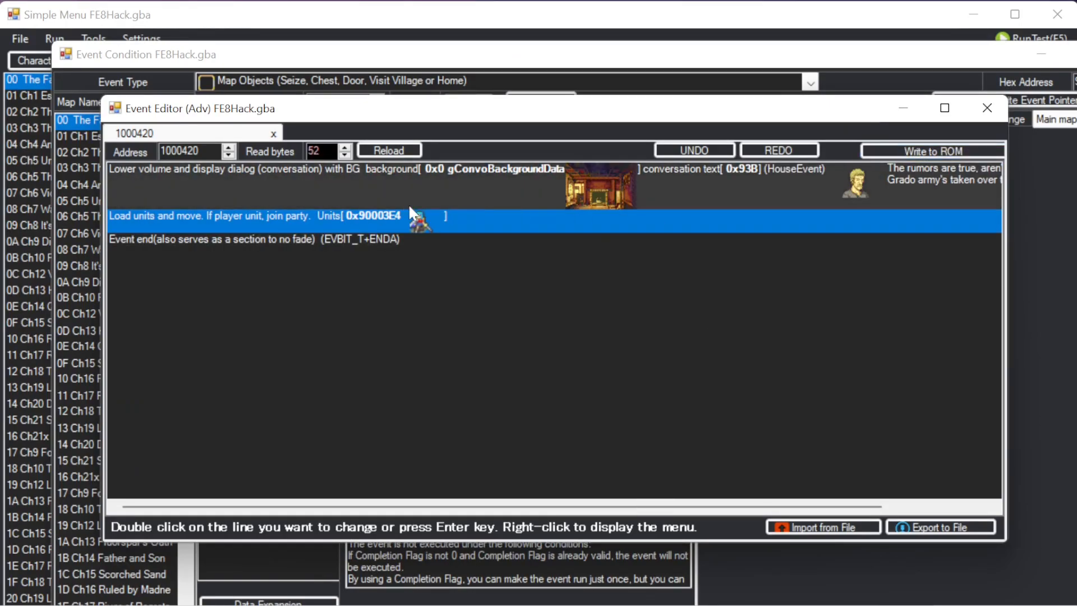
Set the unit in the Home event's group to Gilliam, write it to ROM, and update the load units line with that group.
double_click(426, 222)
double_click(358, 265)
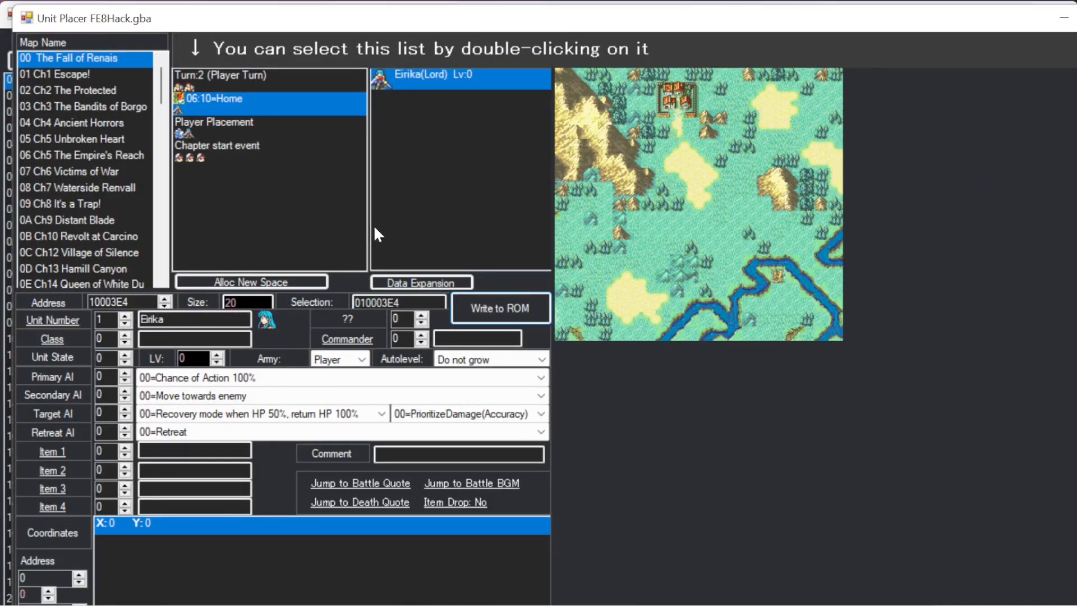
left_click(124, 316)
left_click(124, 315)
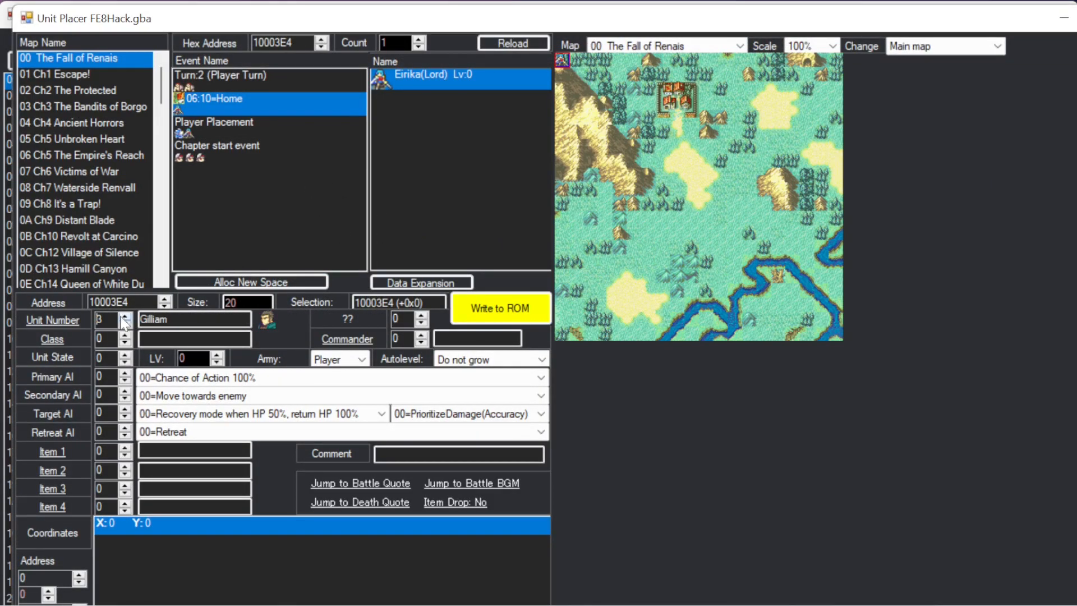
left_click(512, 315)
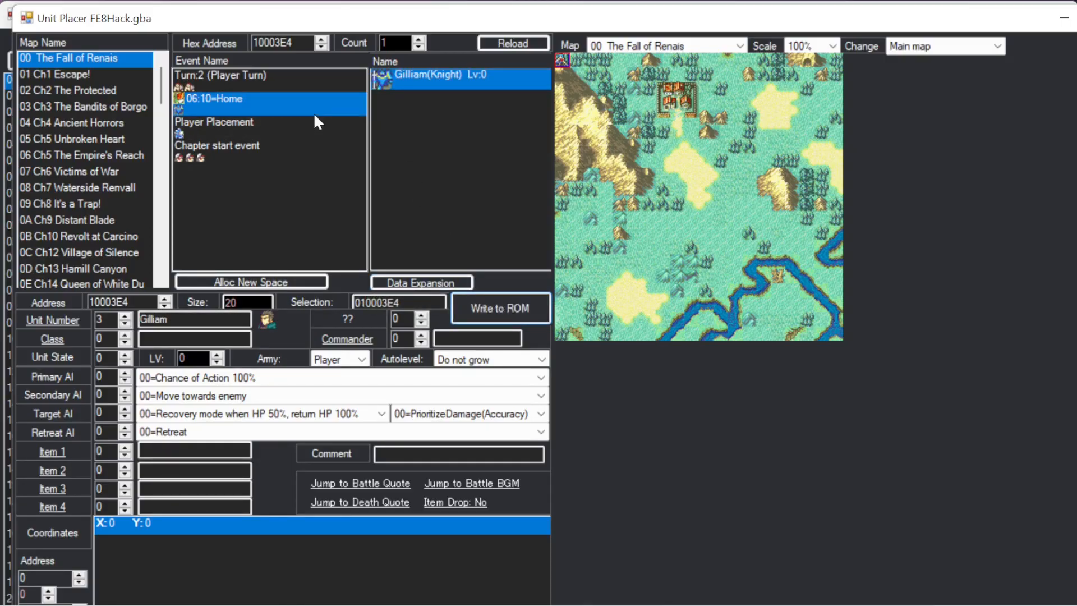
double_click(295, 108)
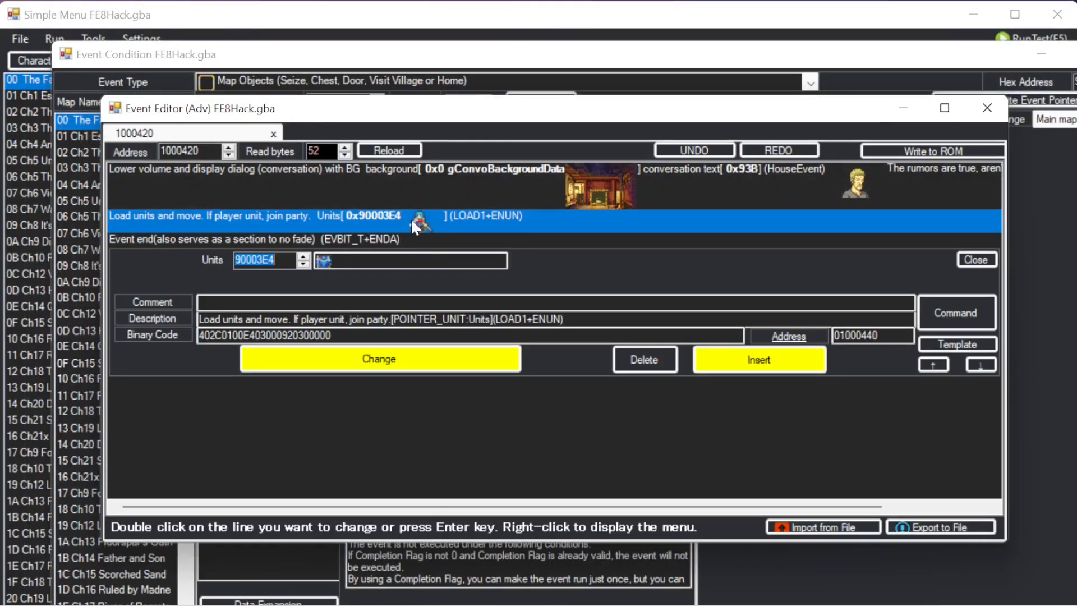
left_click(474, 354)
Open the house conversation text 93B and change the speaker's displayed portrait at Left-Middle to 05 Gilliam.
left_click(876, 201)
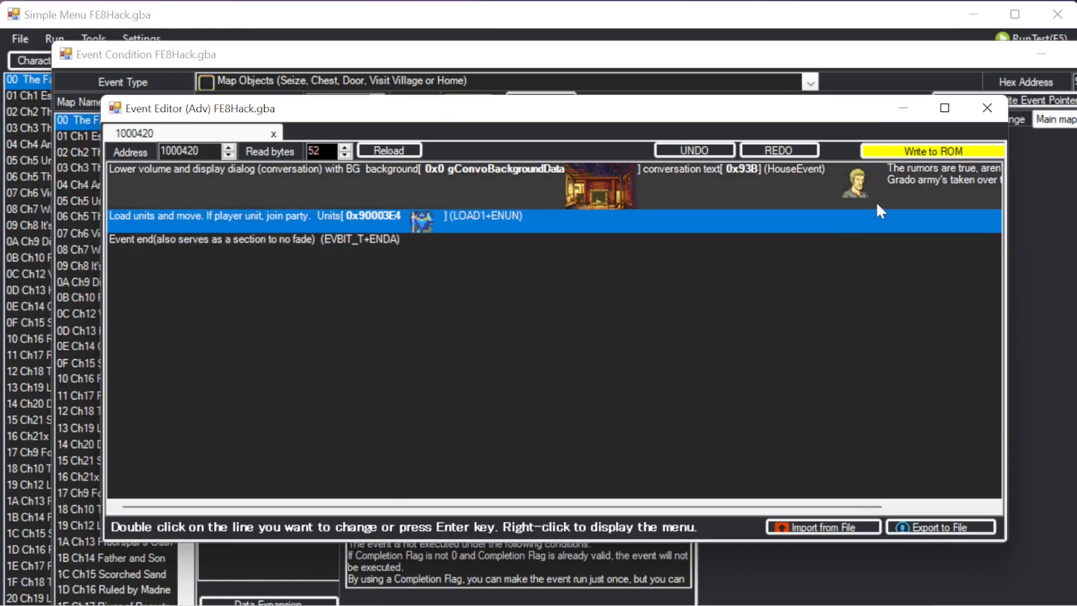
double_click(824, 175)
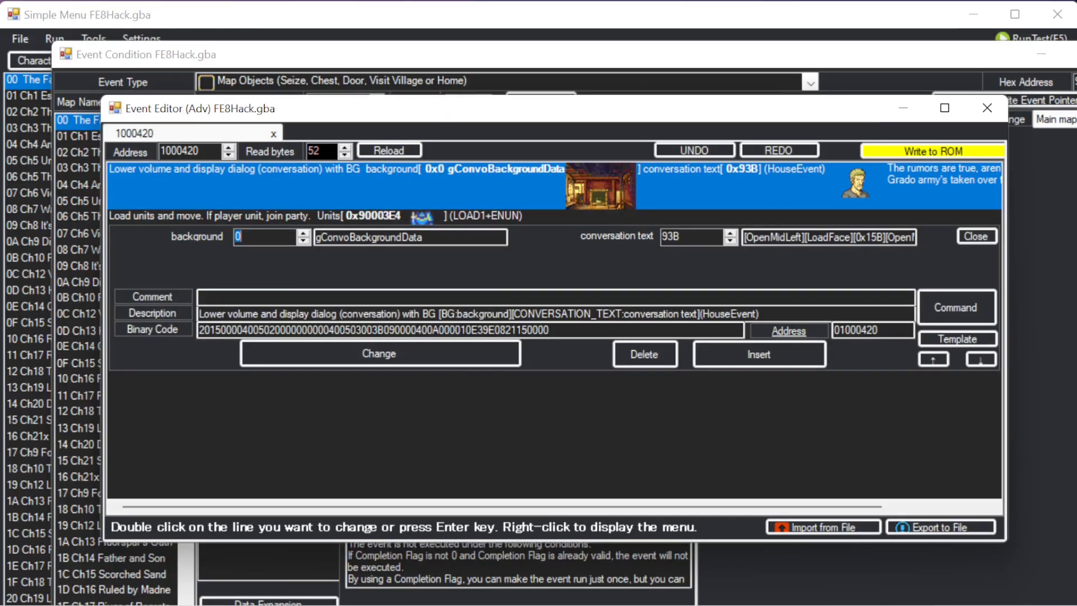
double_click(783, 237)
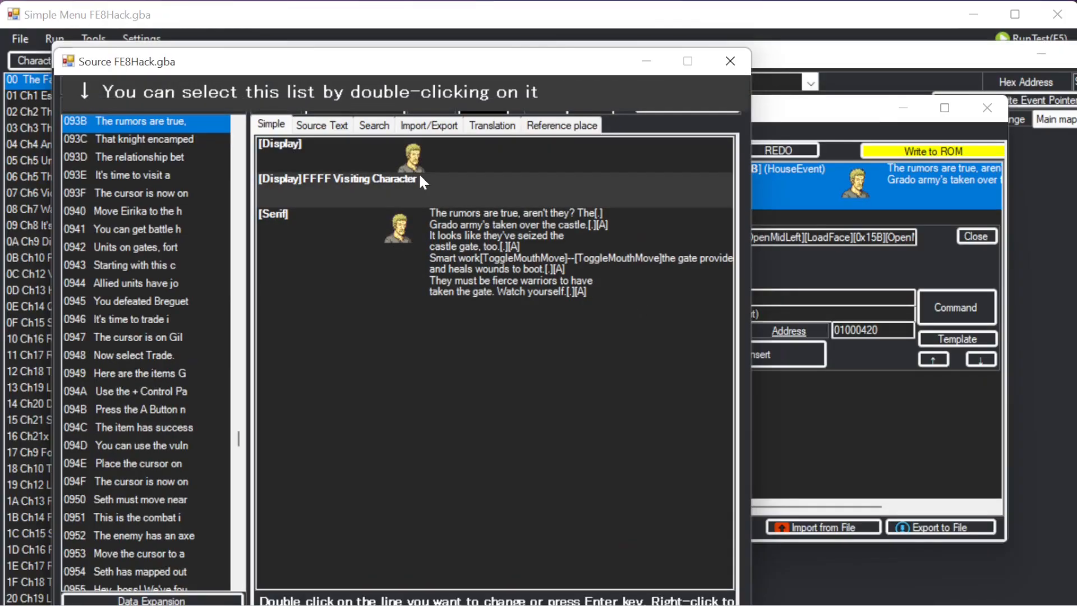
double_click(421, 148)
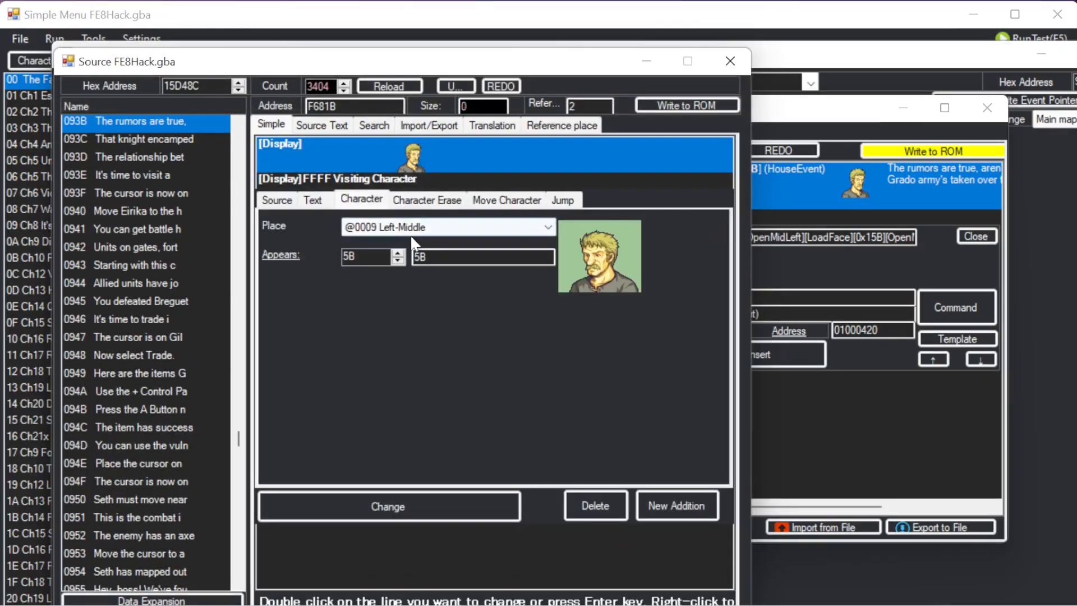
key("Tab")
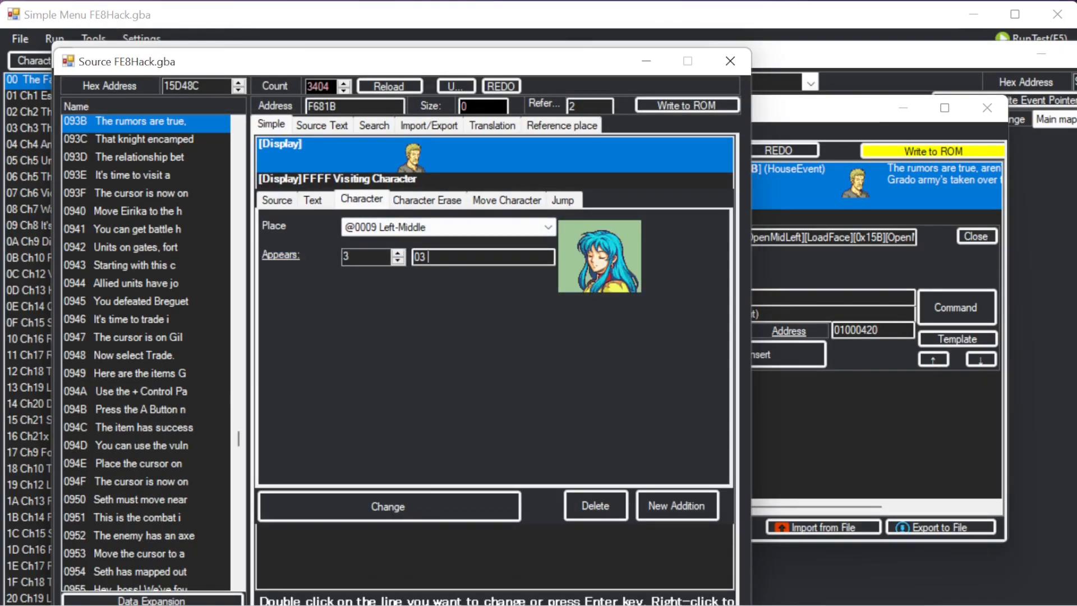
left_click(397, 253)
left_click(397, 253)
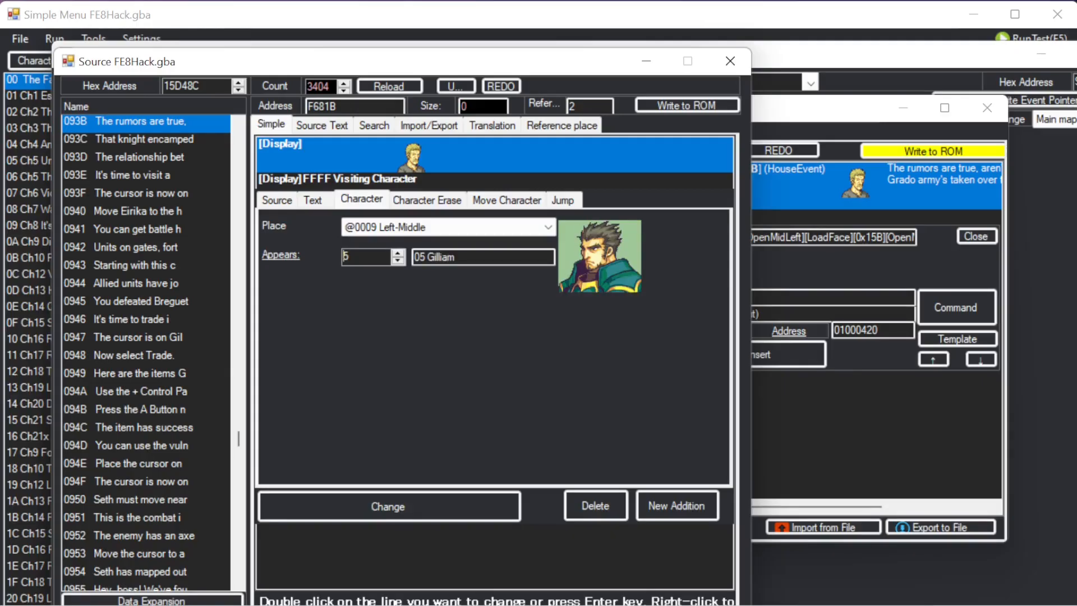
left_click(446, 511)
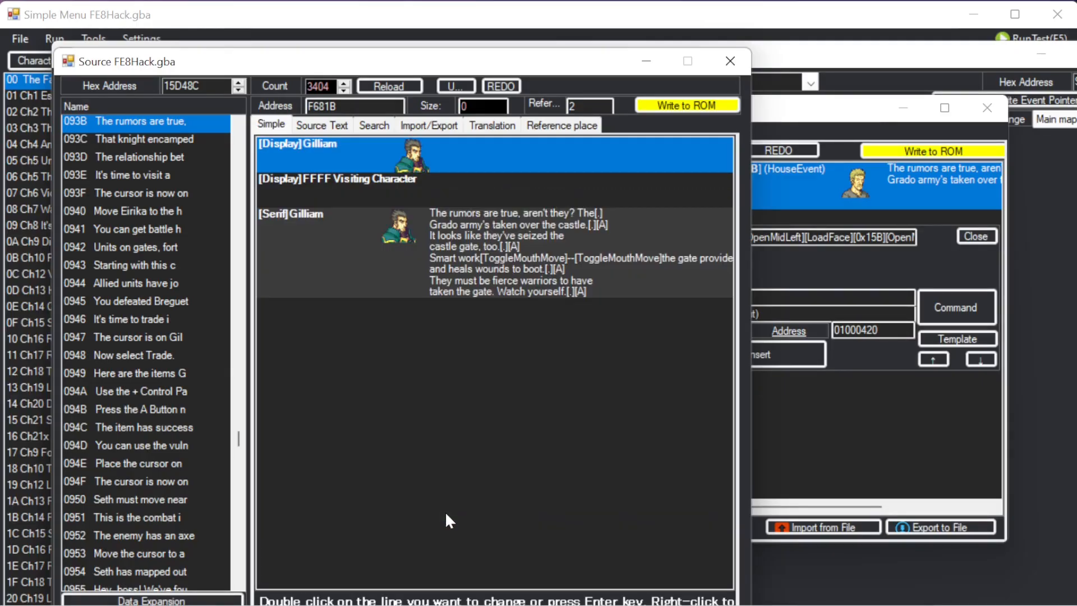
Replace Gilliam's whole spoken line in the house conversation with "Hello[A]".
double_click(496, 256)
key("ctrl+a")
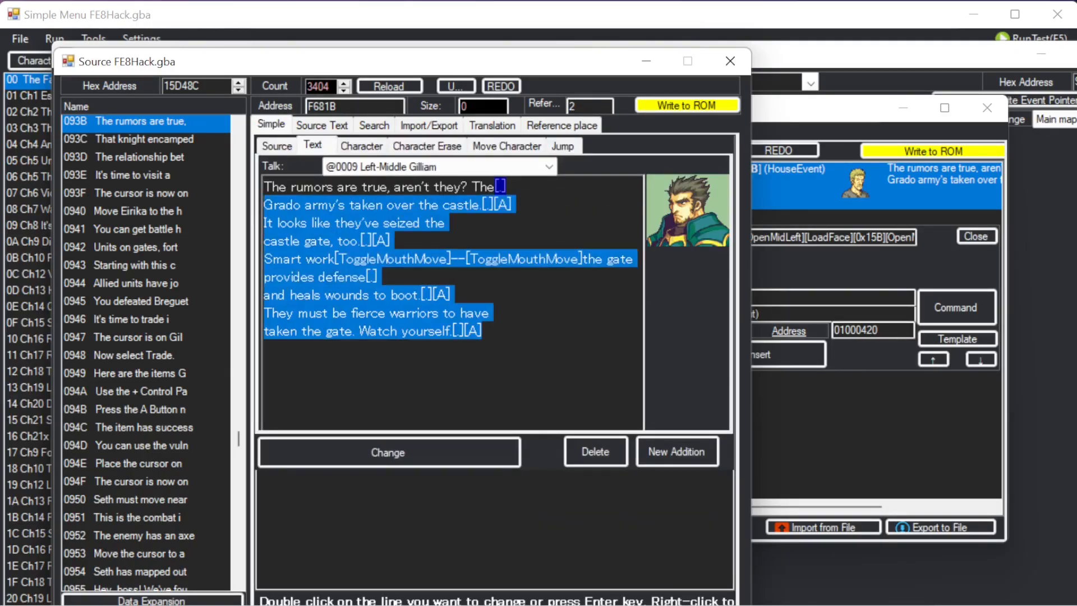
type("Hello")
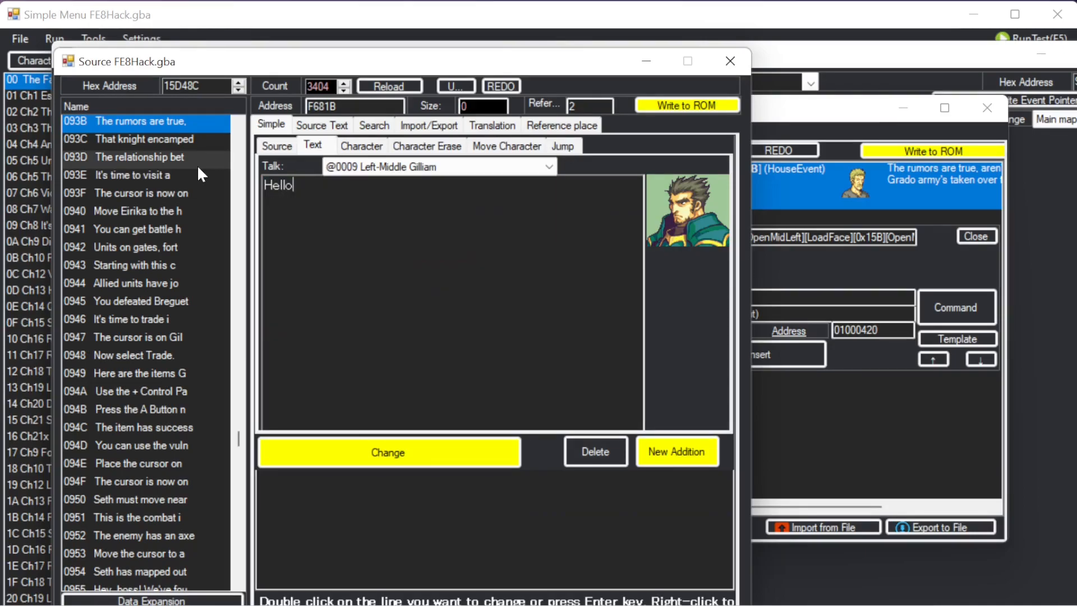
type("[A][X]")
left_click(431, 453)
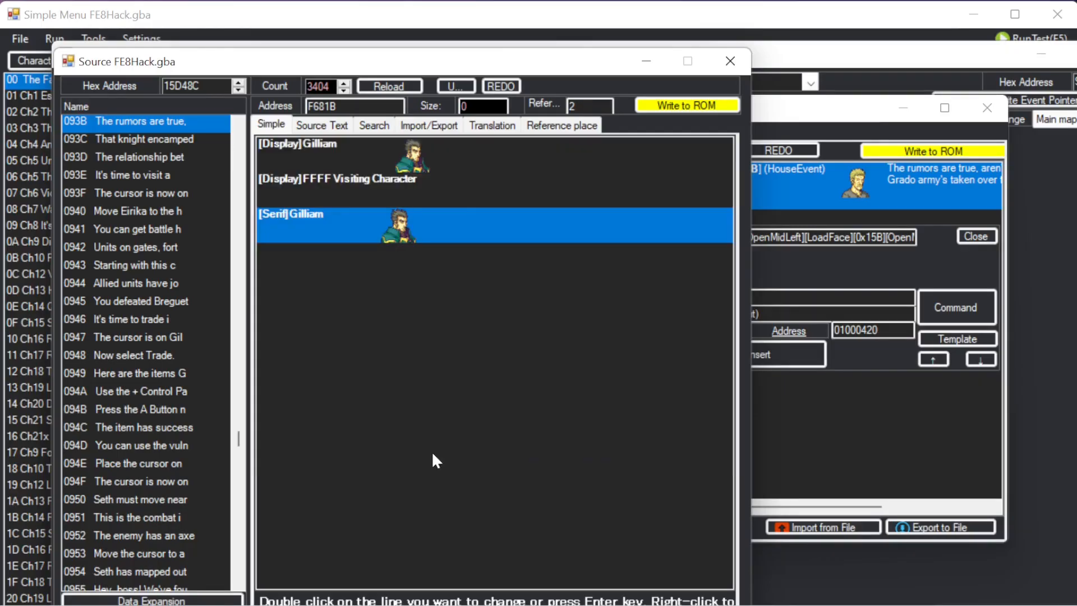
Write the conversation text to ROM with the Anti-Huffman patch enabled and close the text editor.
left_click(651, 105)
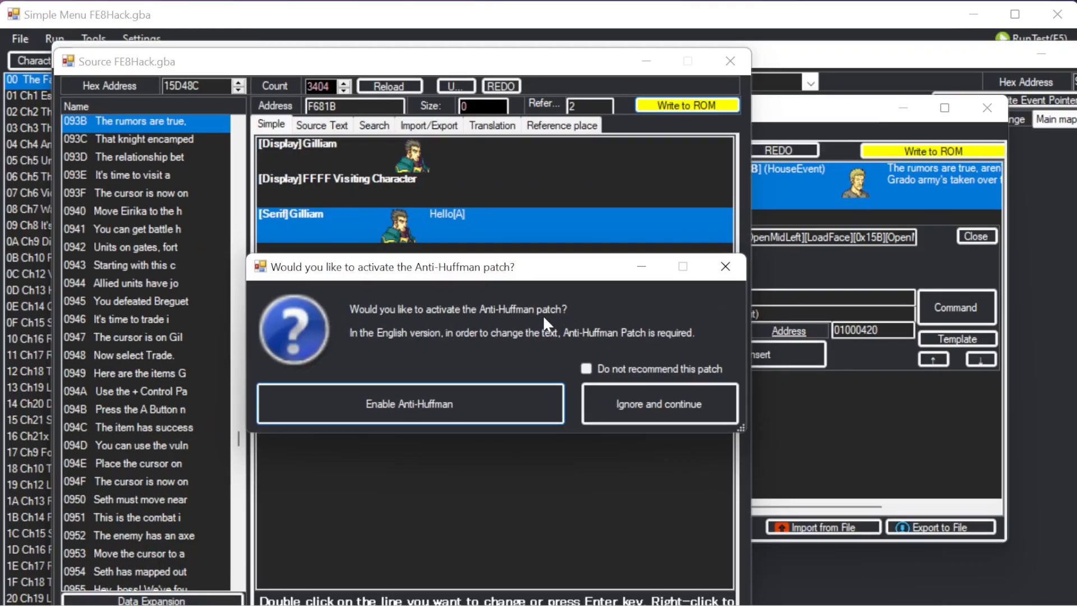
left_click(441, 407)
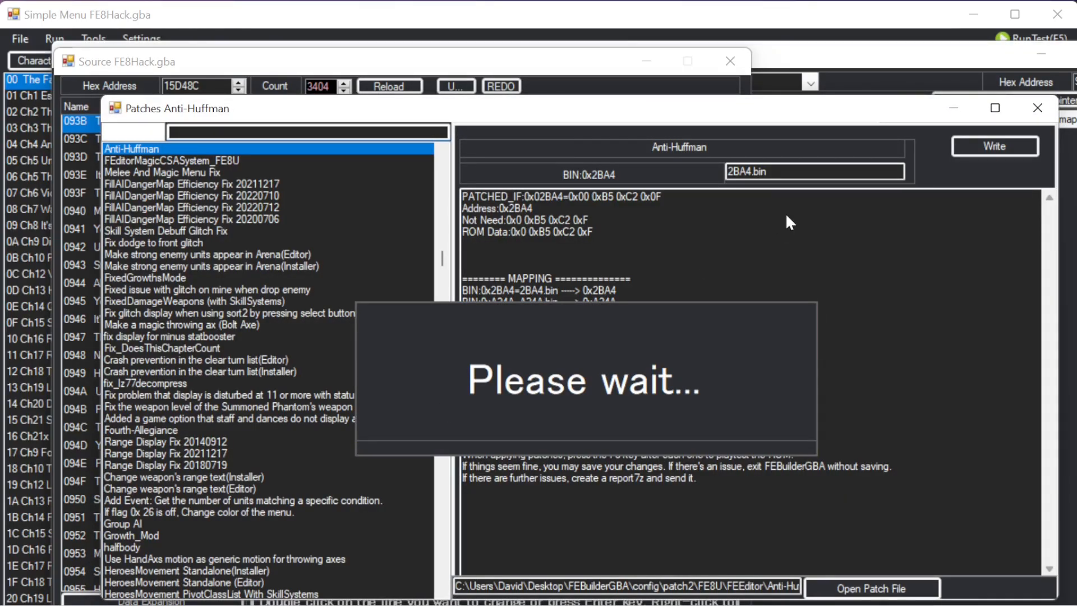
left_click(610, 374)
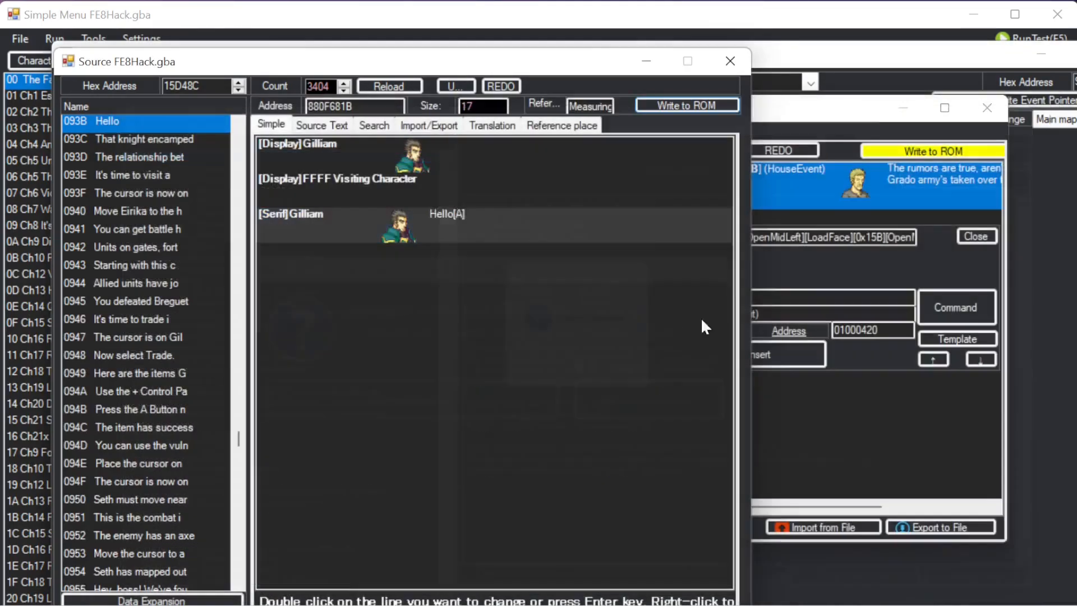
left_click(730, 60)
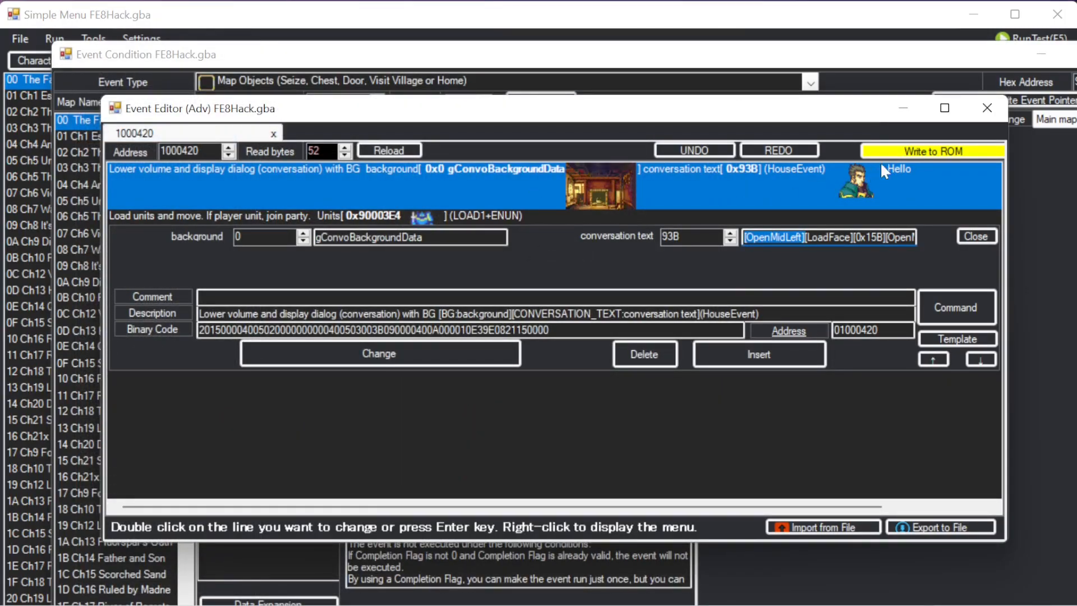
Write the village visit event to ROM and close the event editor and event condition windows.
left_click(937, 152)
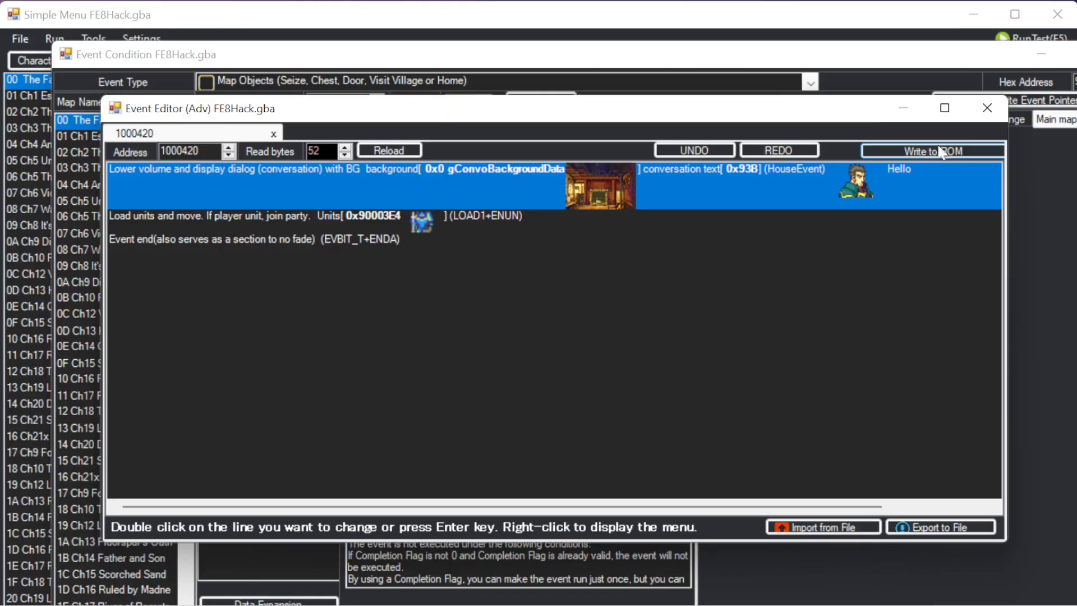
left_click(987, 108)
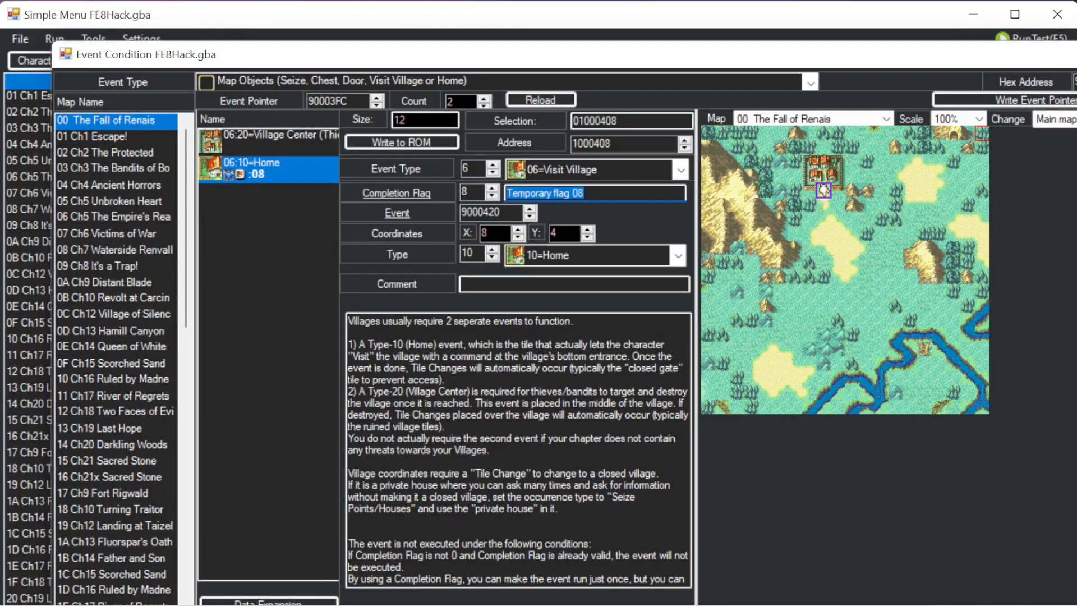
left_click(1076, 54)
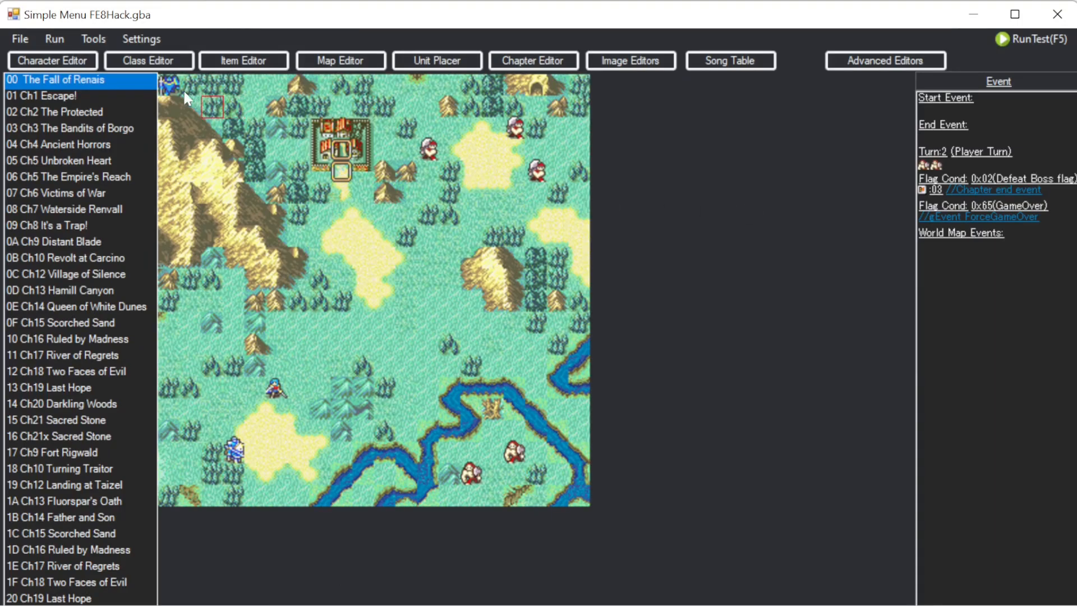
Place Gilliam at the village entrance at X 8, Y 4, add a movement to X 8, Y 6, and write the unit to ROM.
left_click(170, 82)
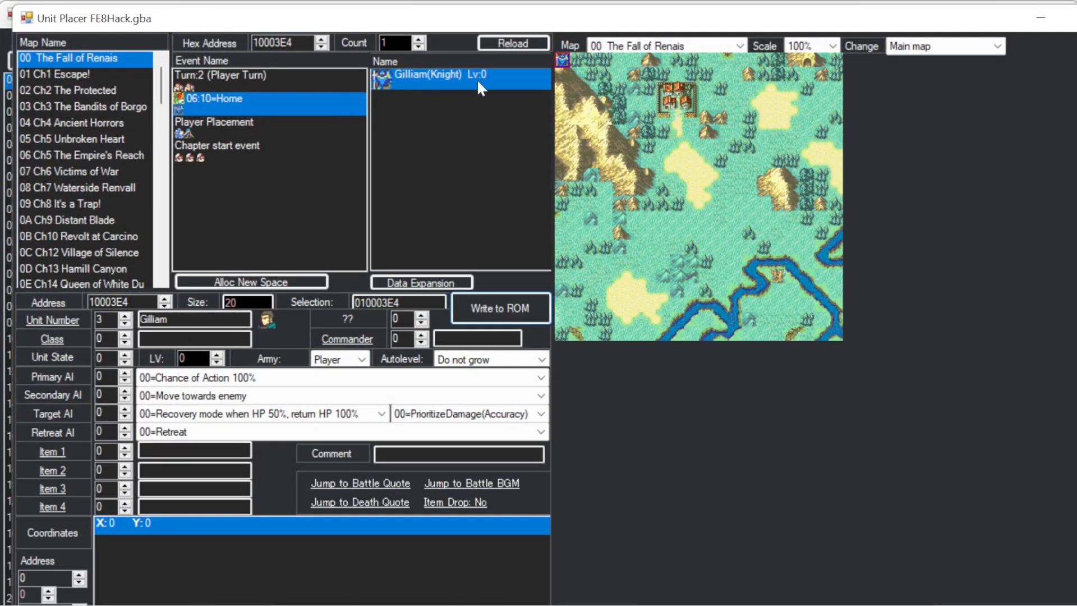
left_click(679, 121)
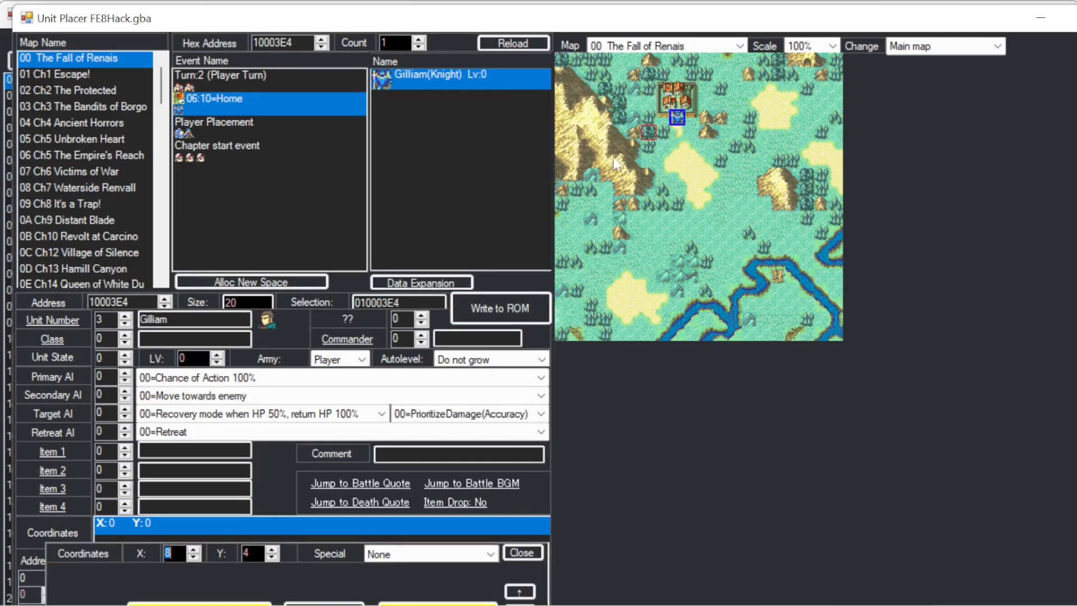
left_click(500, 306)
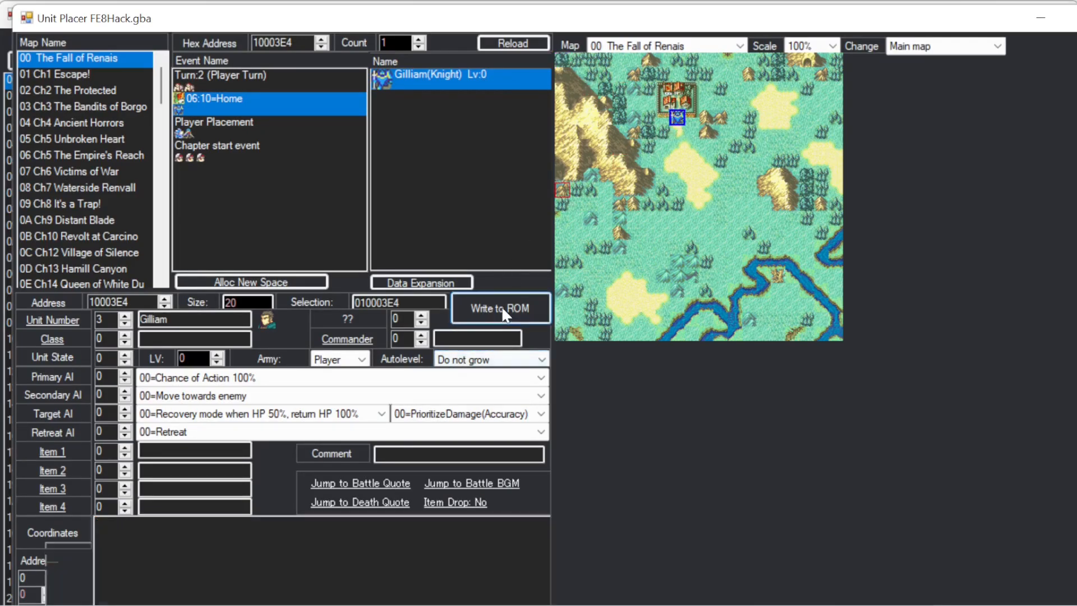
double_click(309, 524)
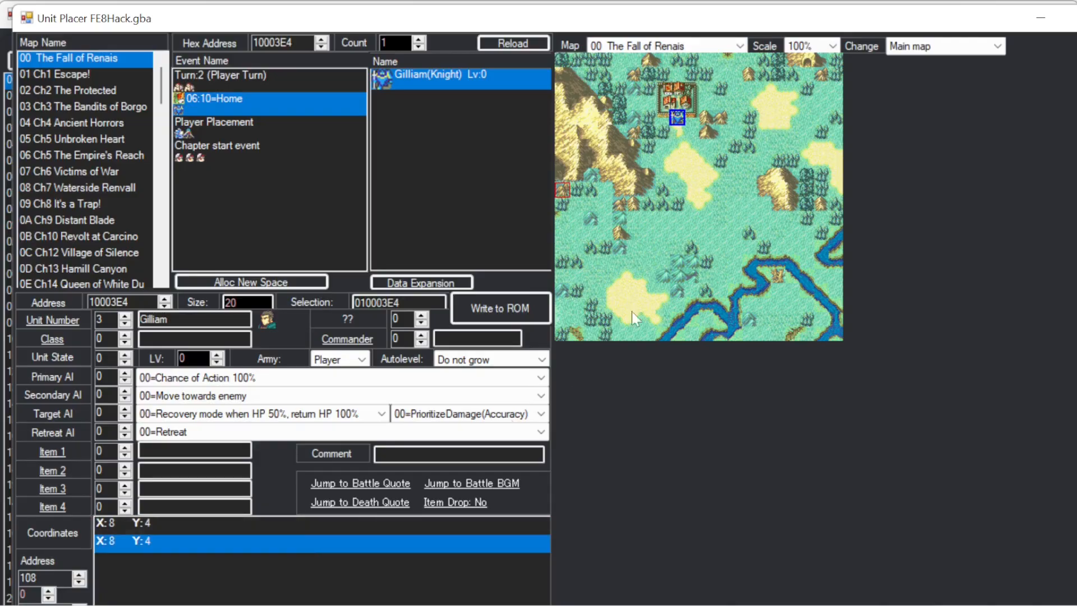
left_click(680, 147)
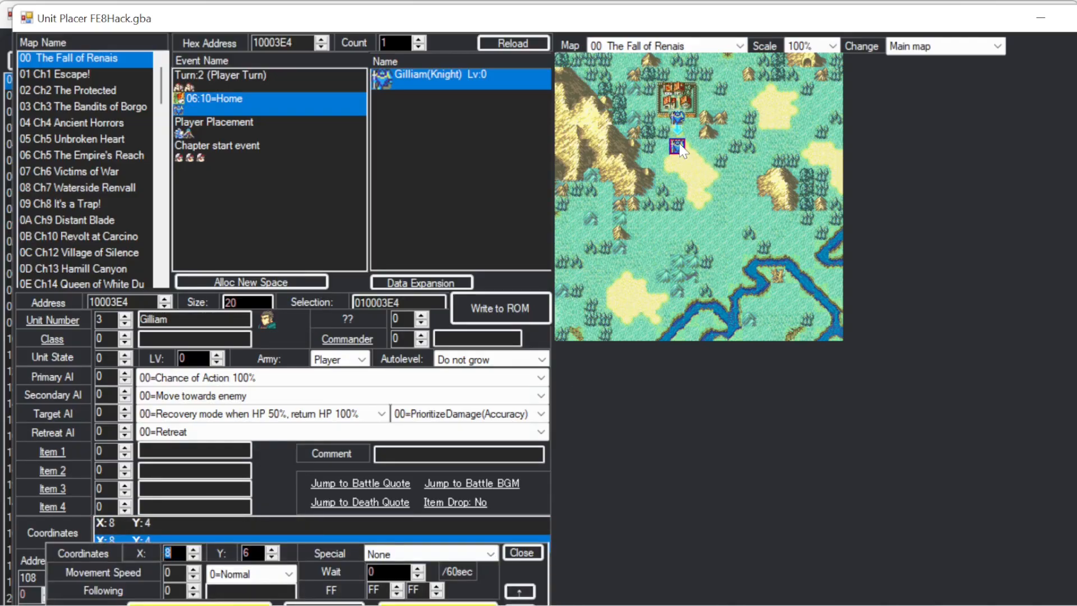
left_click(480, 304)
key("Escape")
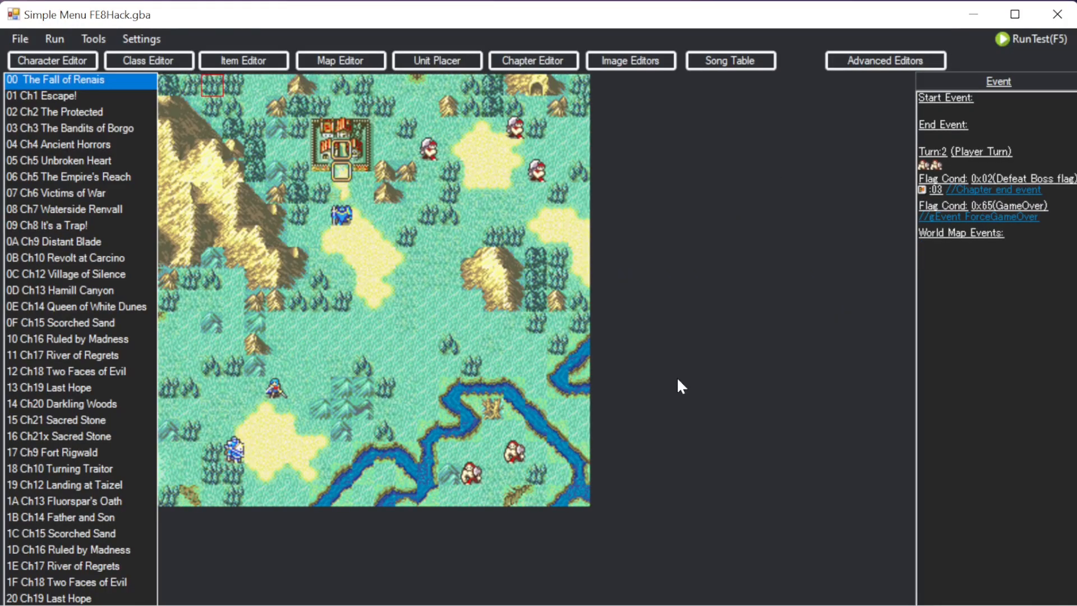
Import "Citrus - Becky.png" from the portraits folder as Eirika's portrait.
left_click(275, 393)
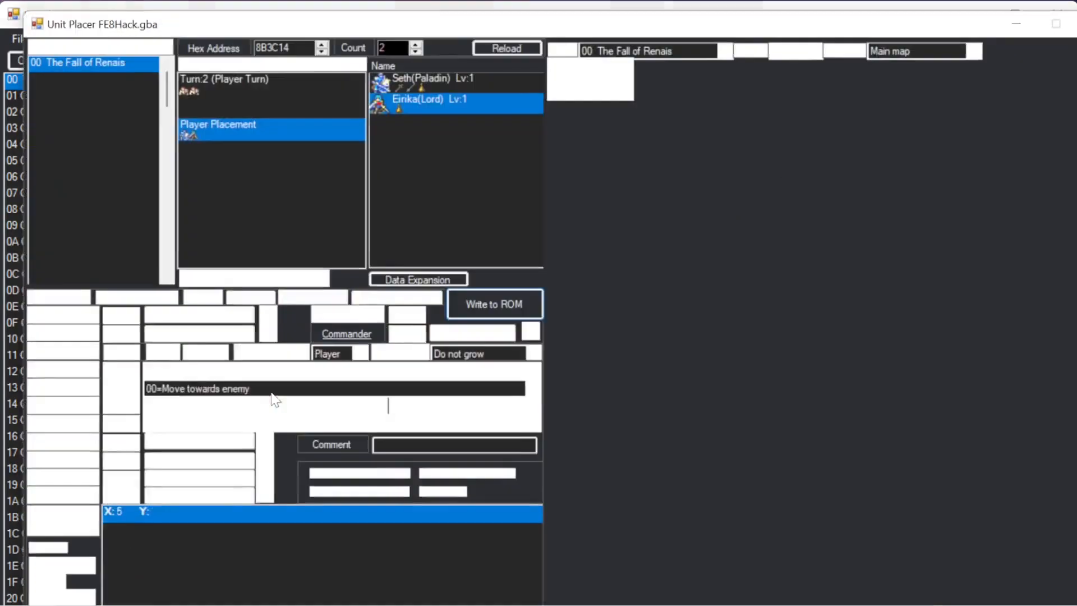
left_click(51, 319)
left_click(688, 168)
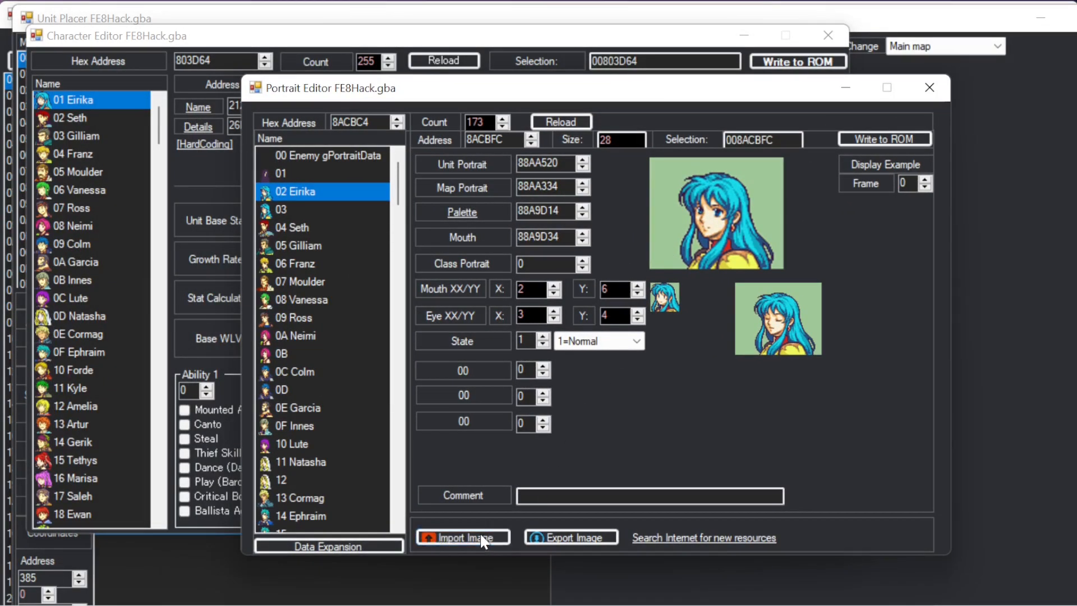
left_click(480, 537)
scroll(505, 353, "down", 1)
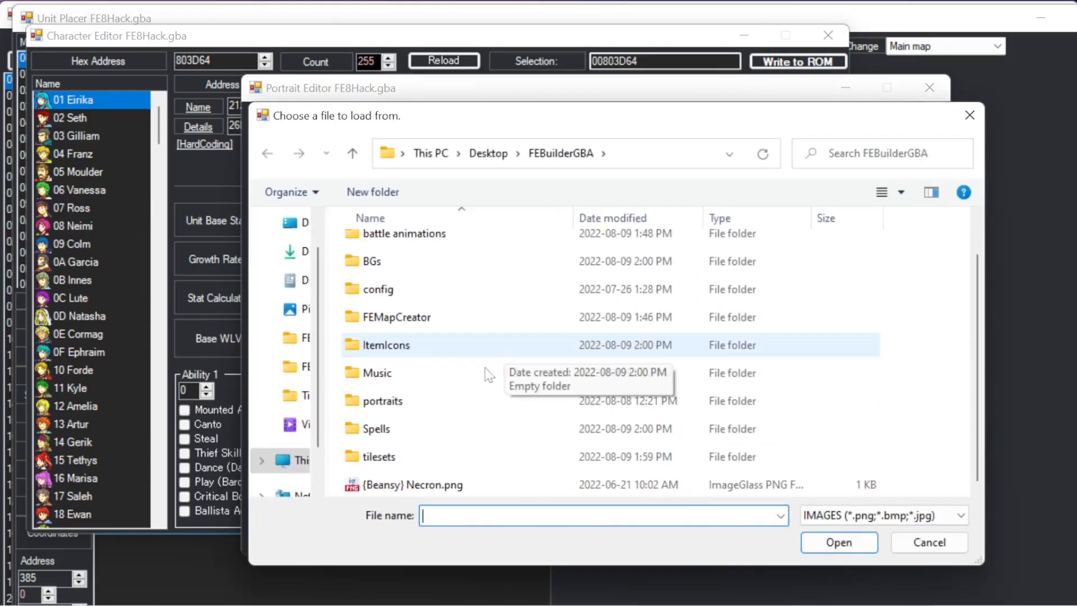
double_click(382, 401)
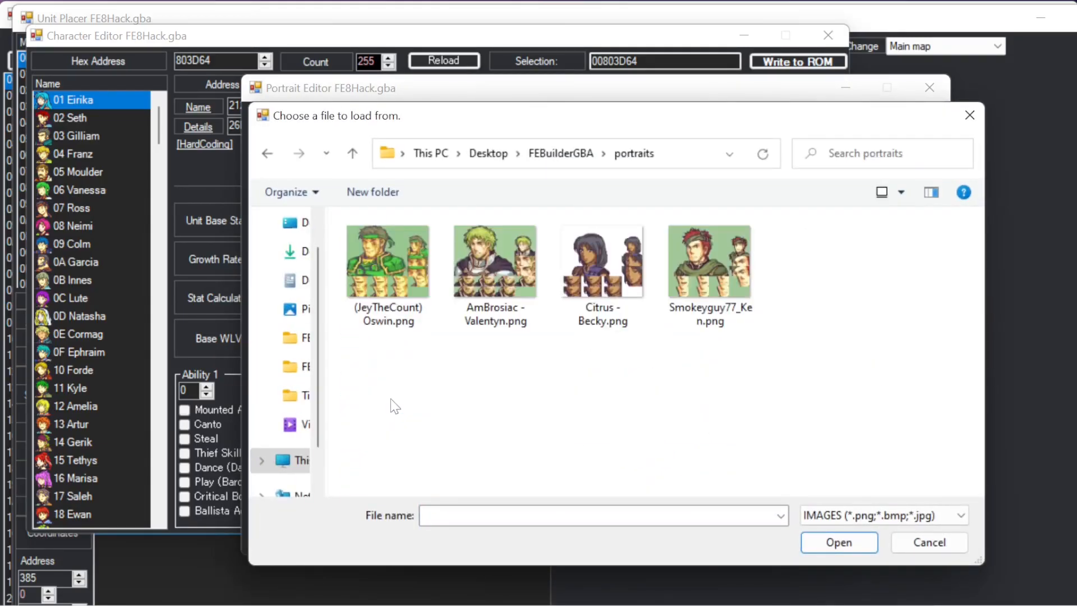
double_click(596, 288)
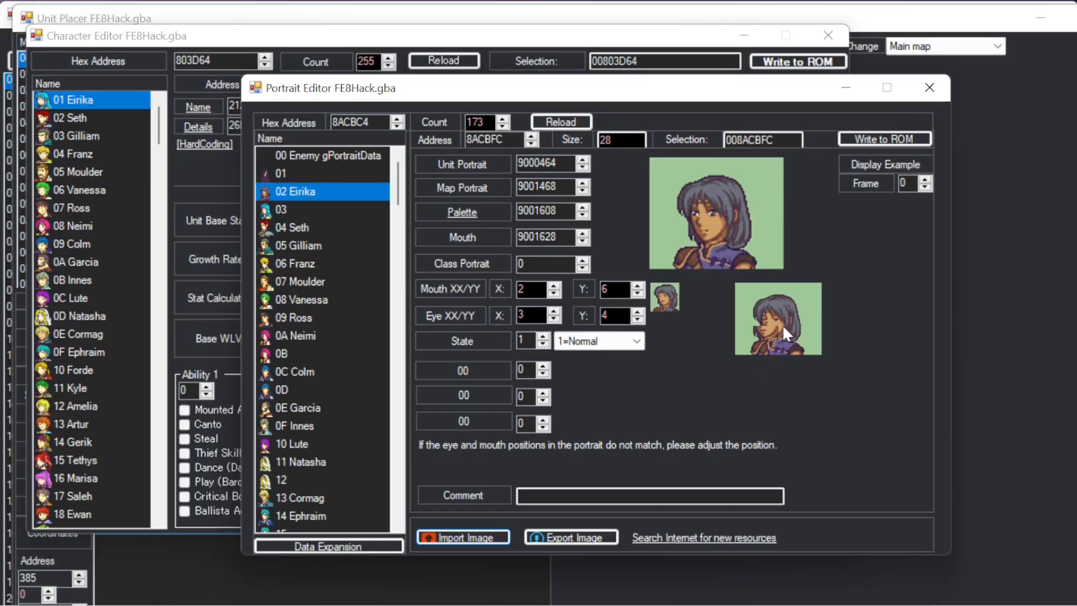
Set the mouth X position of Eirika's portrait to 3, write it to ROM and close the portrait editor.
left_click(554, 285)
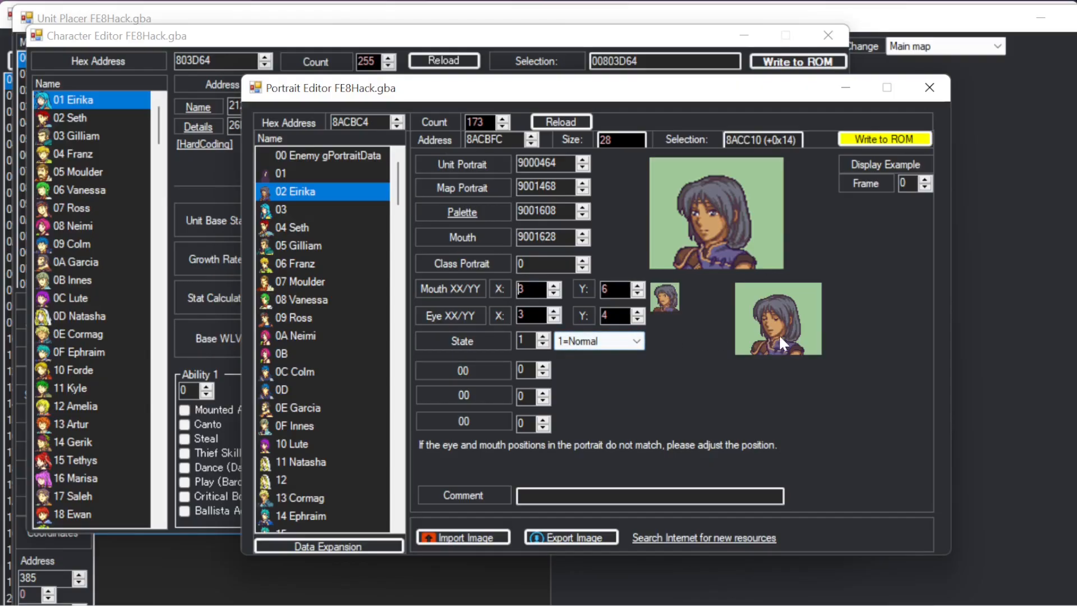
left_click(873, 137)
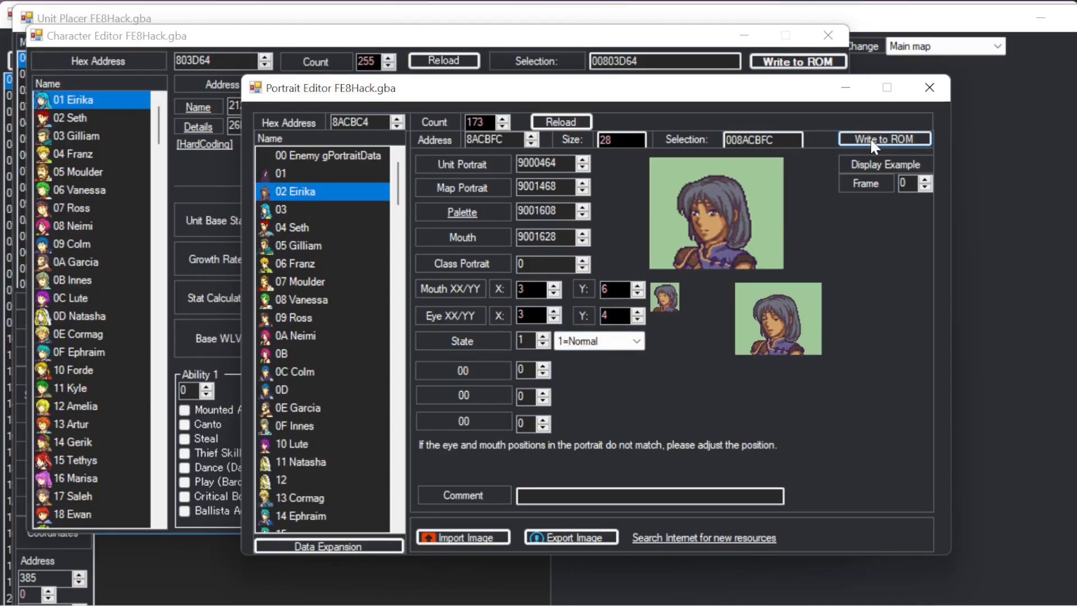
left_click(928, 87)
Import "(JeyTheCount) Oswin.png" as Seth's portrait.
left_click(69, 117)
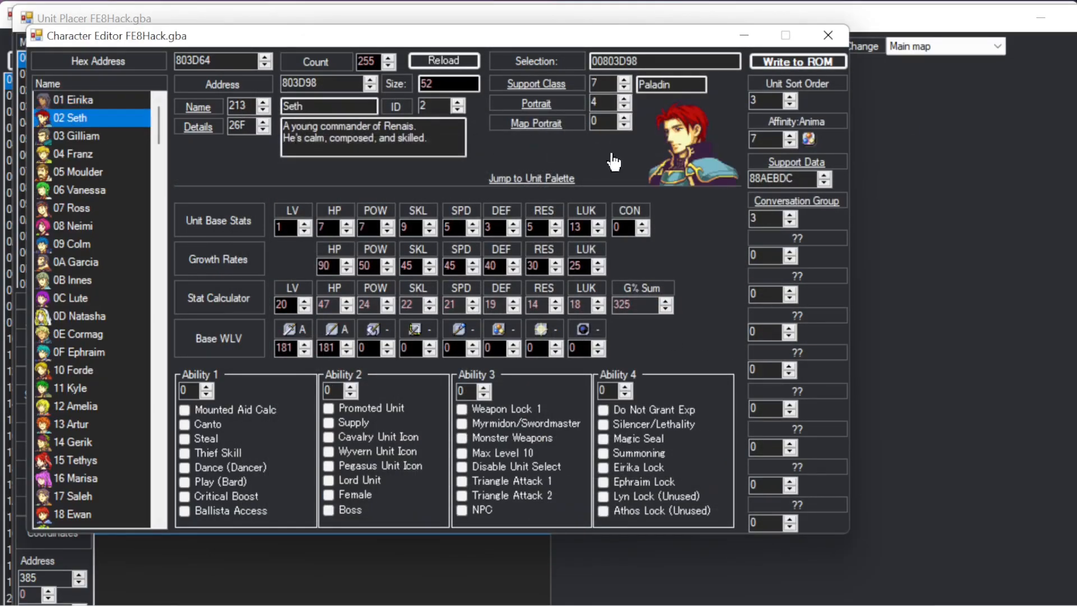
left_click(683, 158)
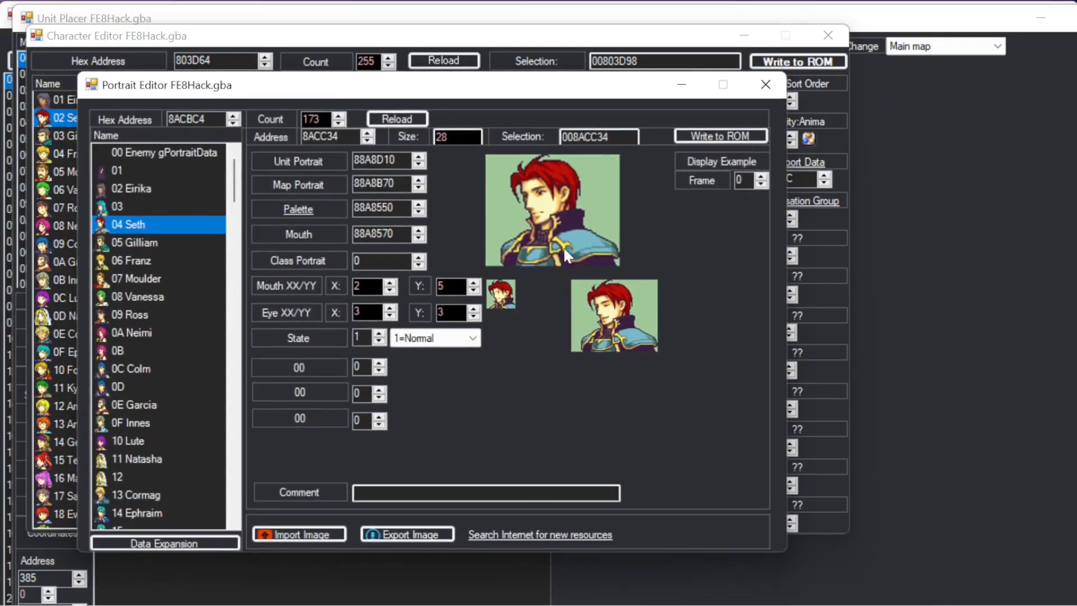
left_click(310, 529)
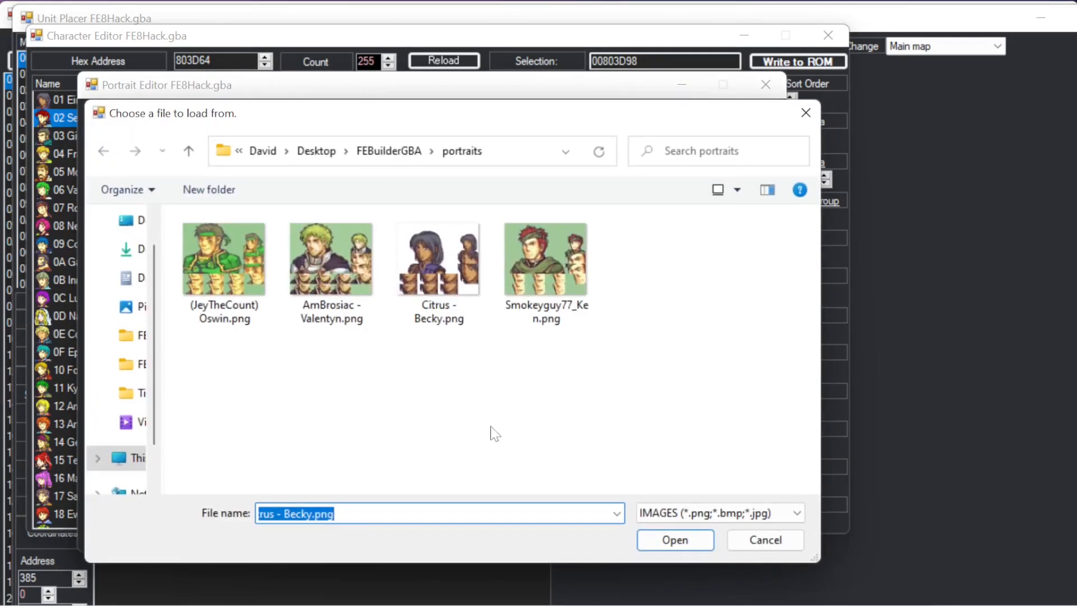
double_click(233, 283)
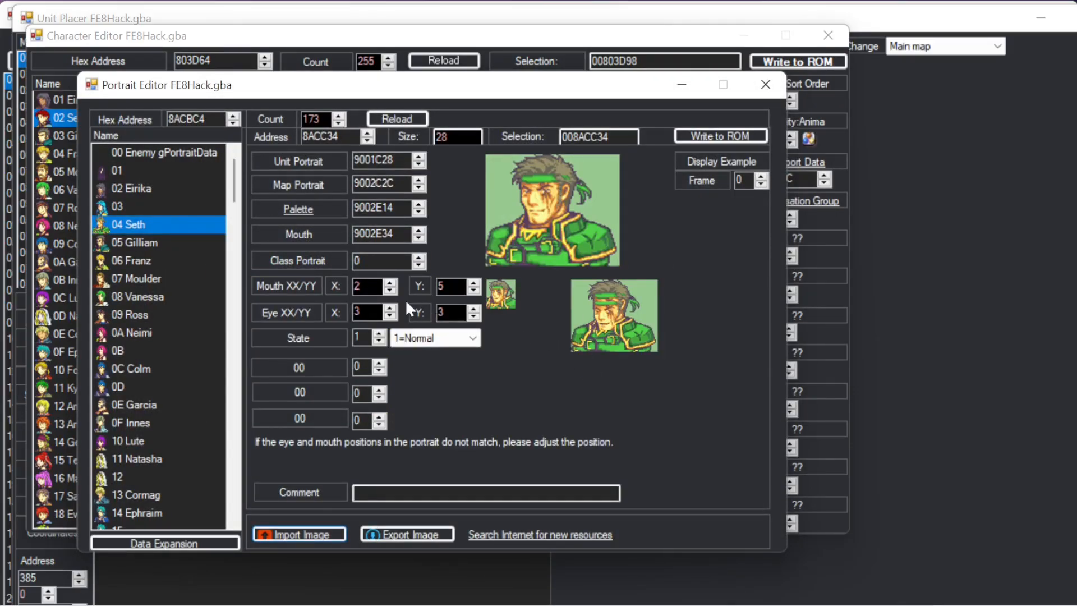
Set the eye Y position of Seth's portrait to 2 and the mouth Y position to 4, and write it to ROM.
left_click(474, 317)
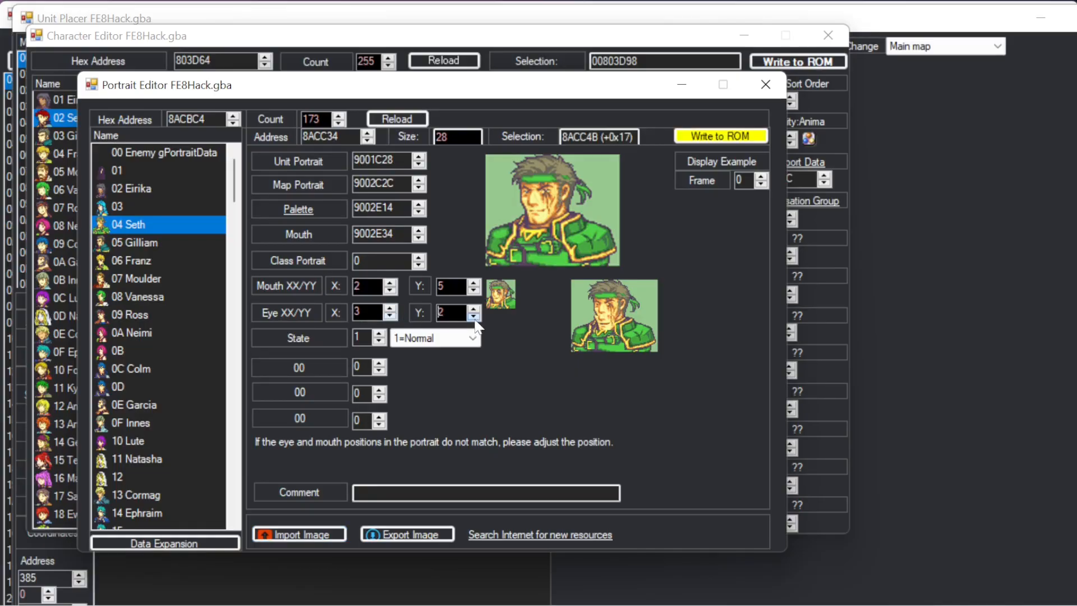
left_click(474, 291)
left_click(718, 138)
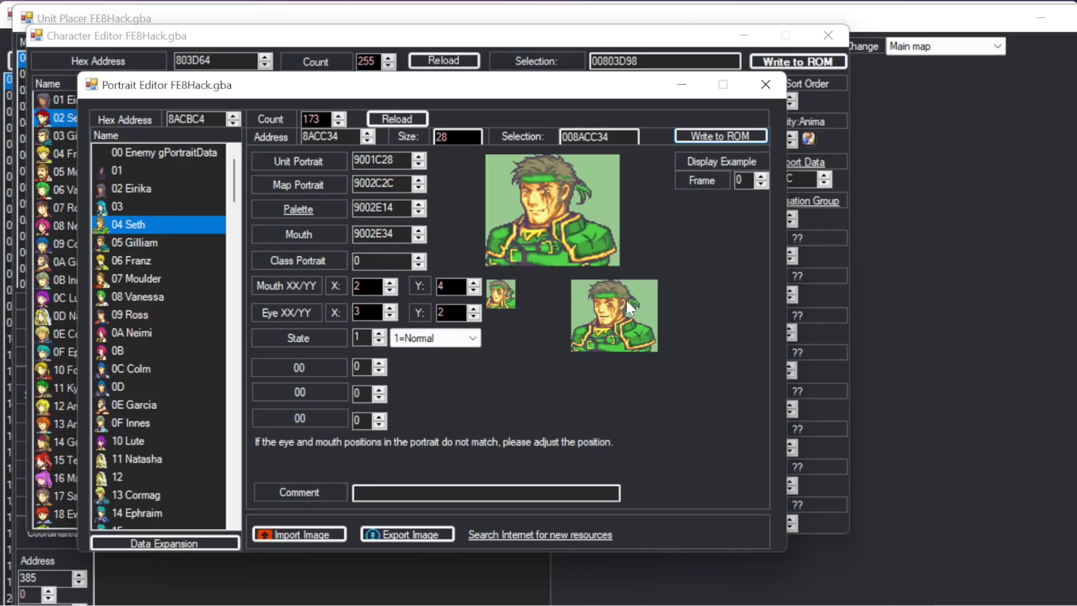
Import "Smokeyguy77_Ken.png" as Gilliam's portrait with automatic color reduction and close the portrait editor.
left_click(140, 241)
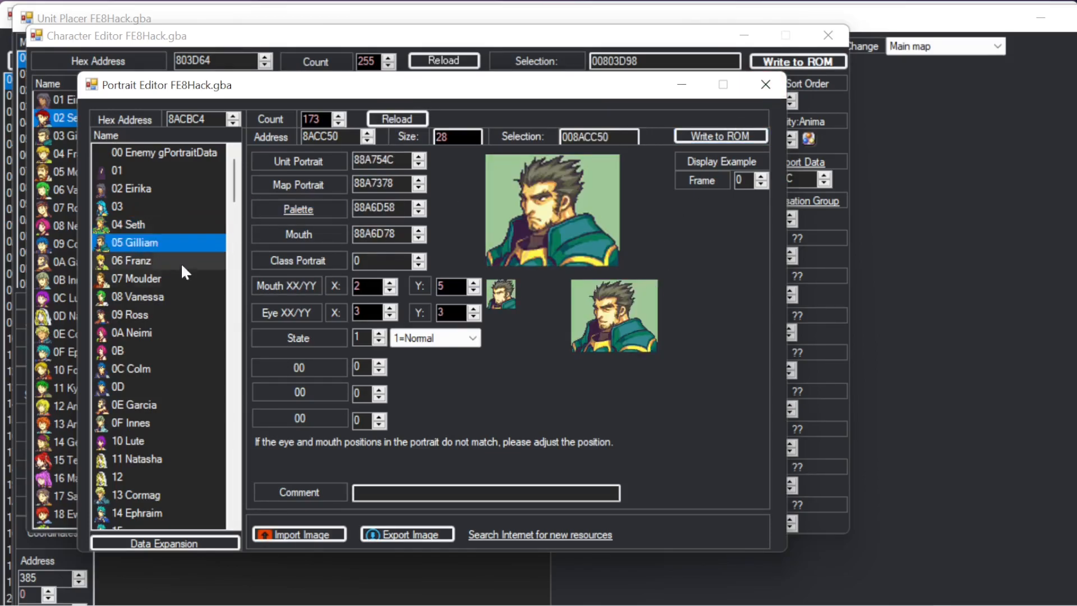
left_click(316, 530)
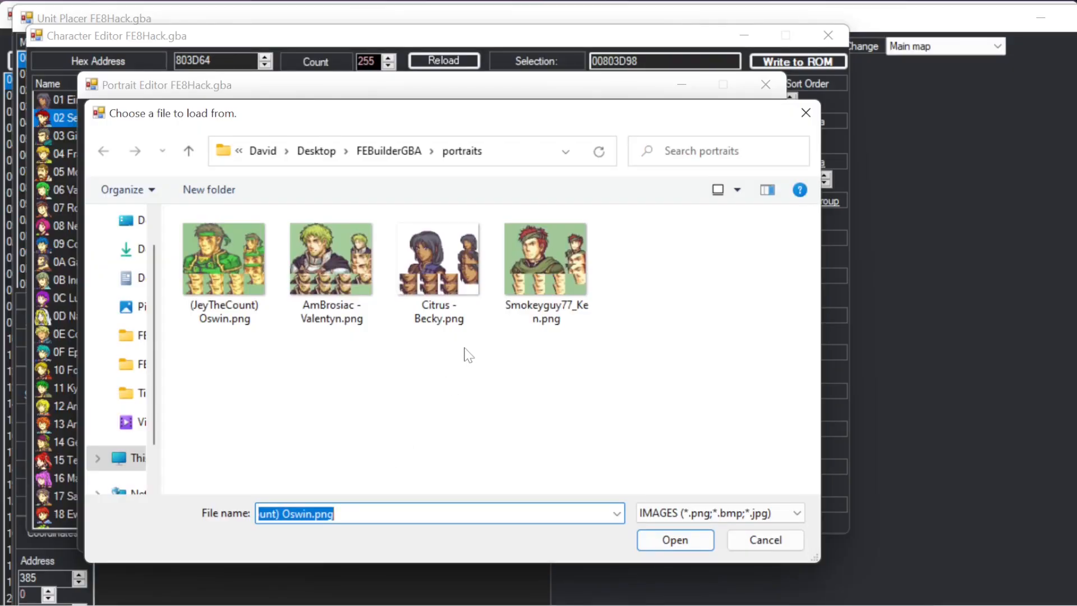
double_click(547, 280)
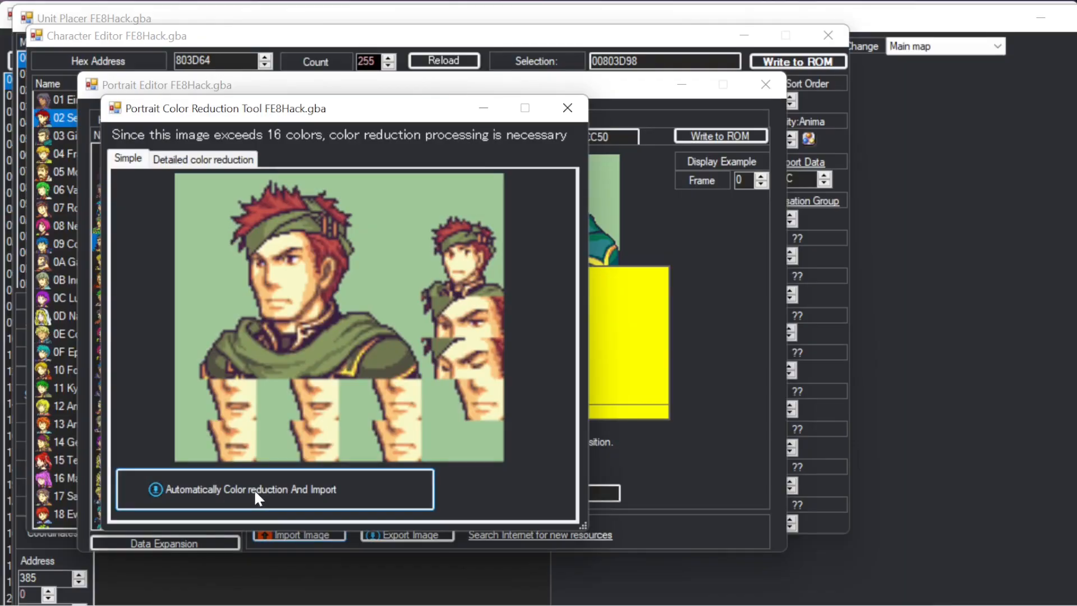
left_click(287, 484)
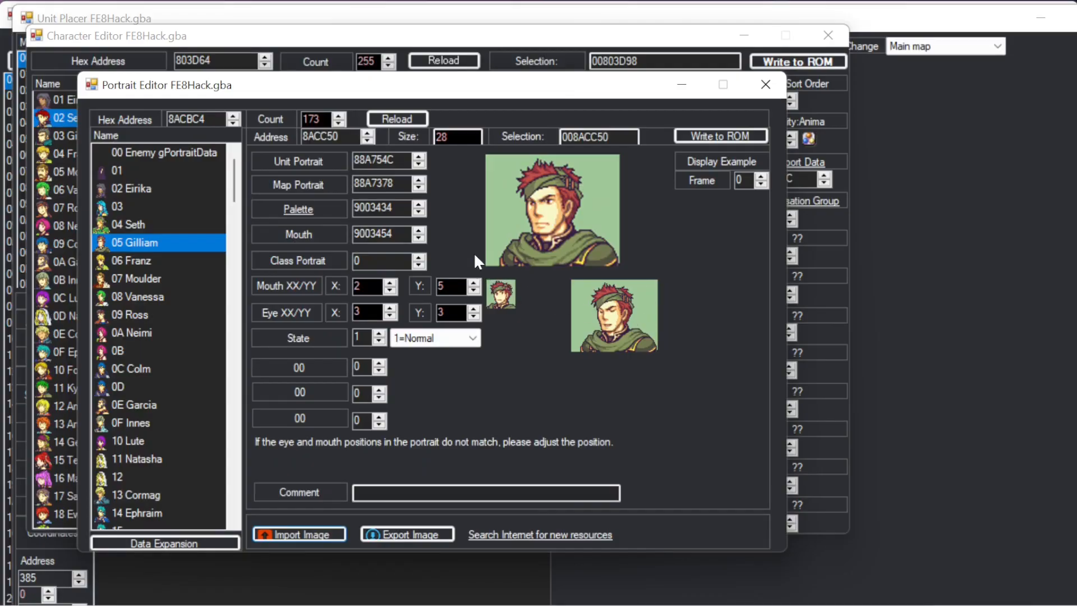
left_click(766, 84)
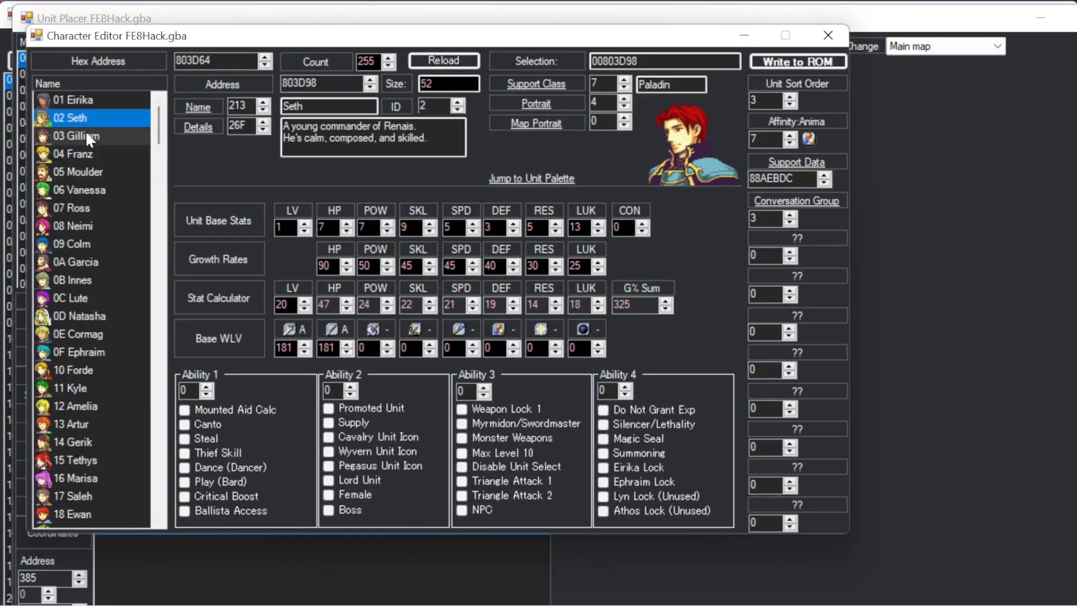
Change Eirika's name text to "Becky" and write it to ROM.
left_click(95, 100)
double_click(323, 107)
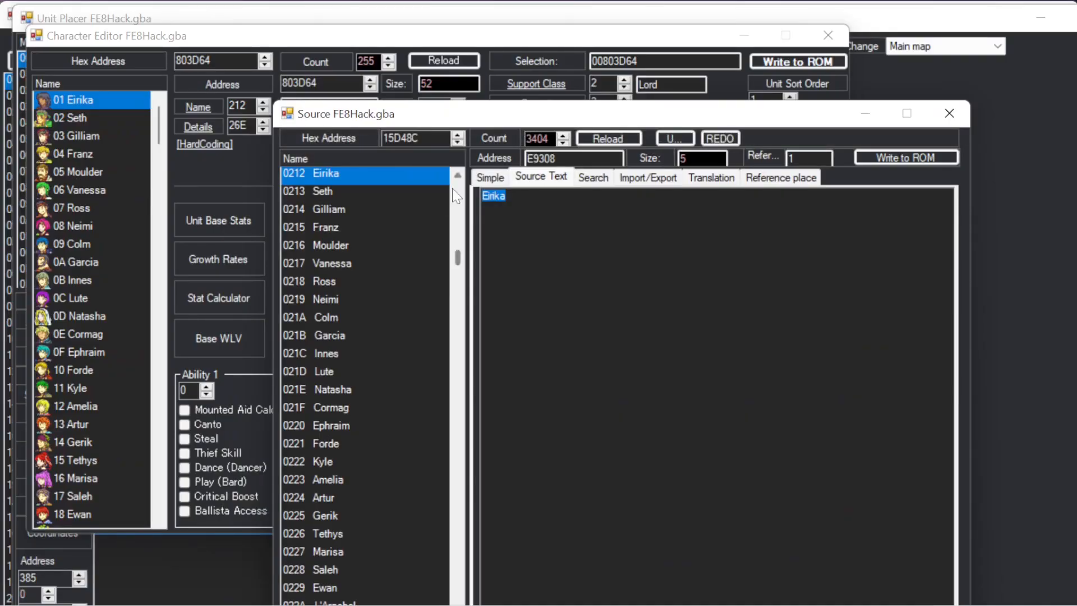
type("Becky")
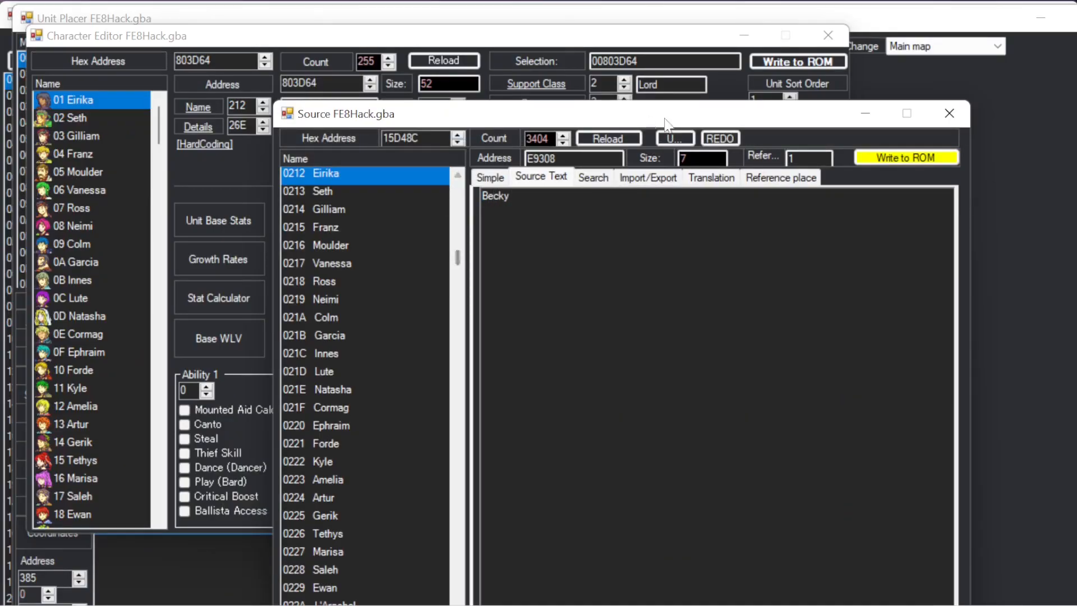
left_click(906, 158)
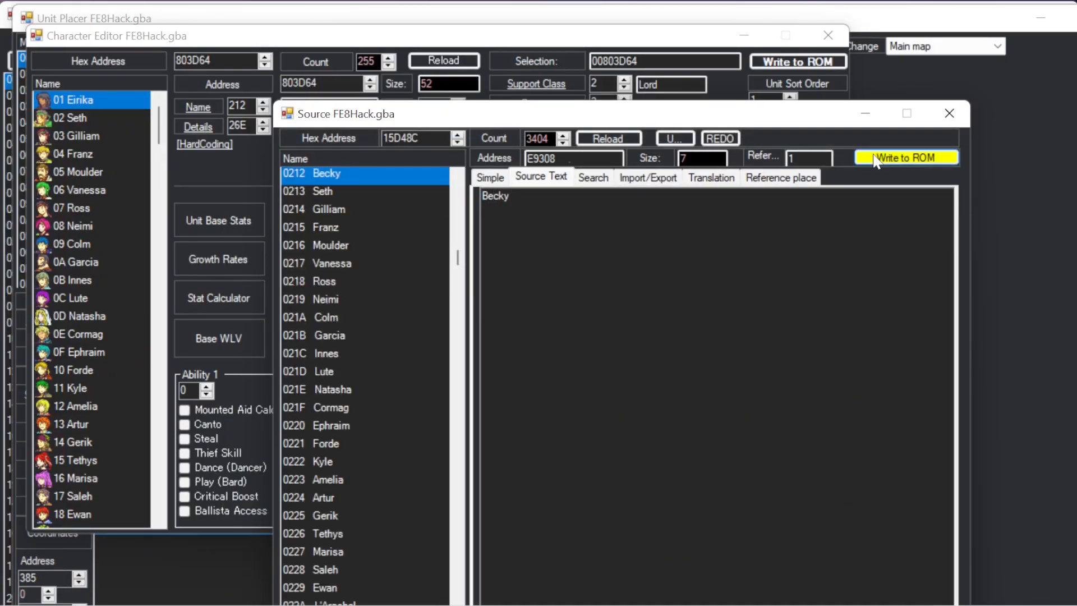
Change Seth's name text to "Oswin" and write it to ROM.
left_click(329, 191)
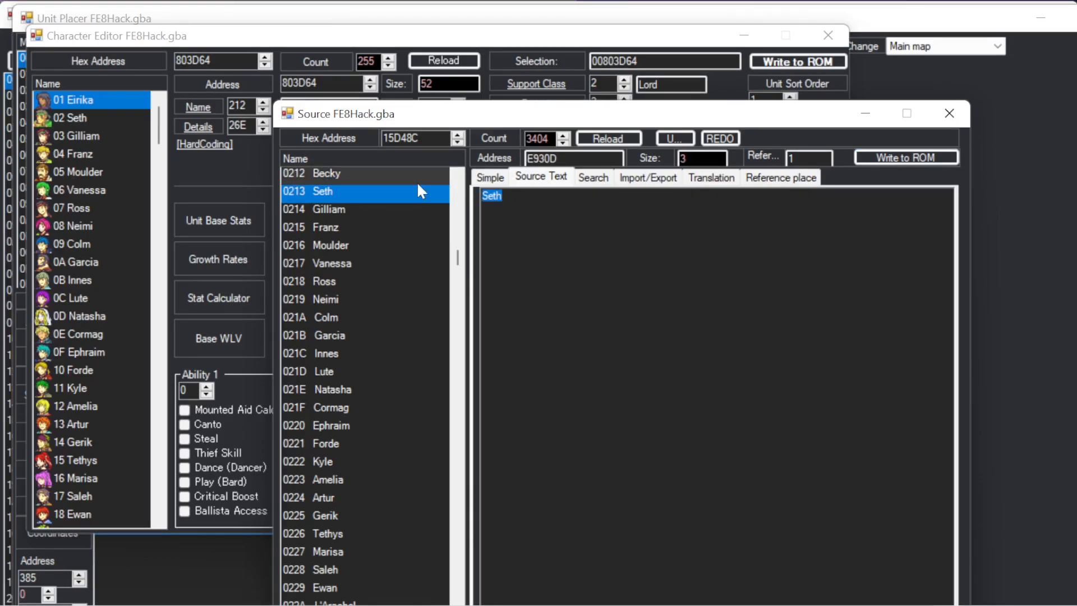
type("Oswin")
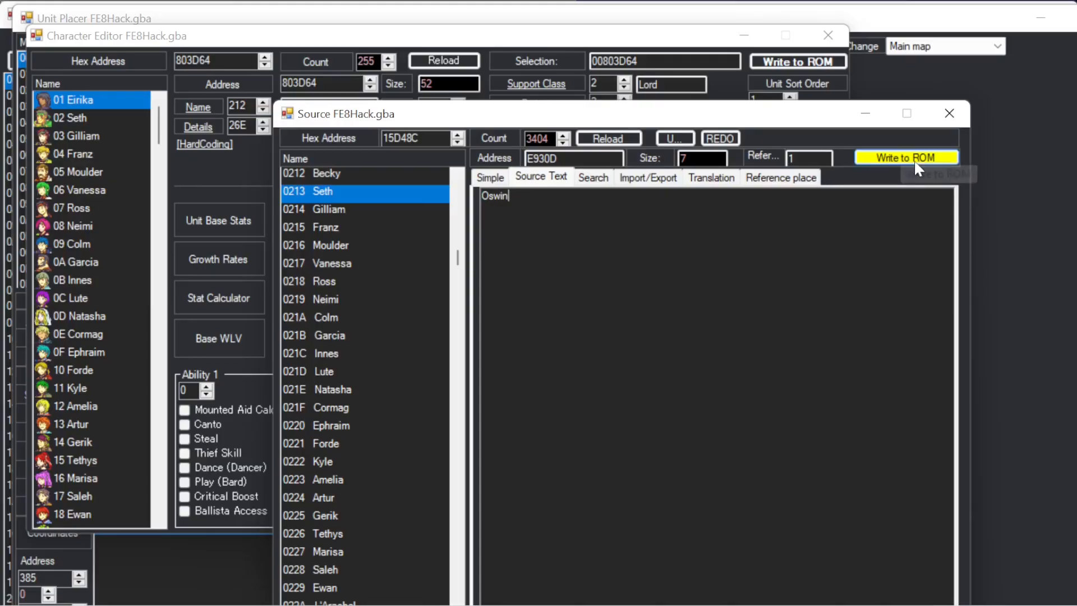
left_click(914, 159)
Change Gilliam's name text to "Ken", write it to ROM, and close the text, character and unit placer windows.
left_click(355, 191)
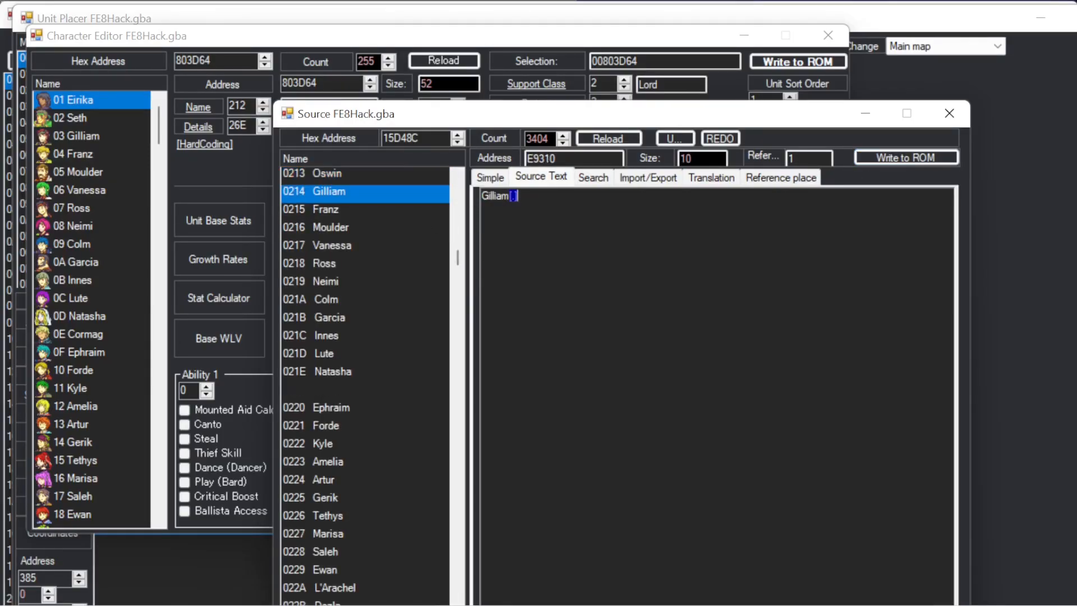
type("Ken")
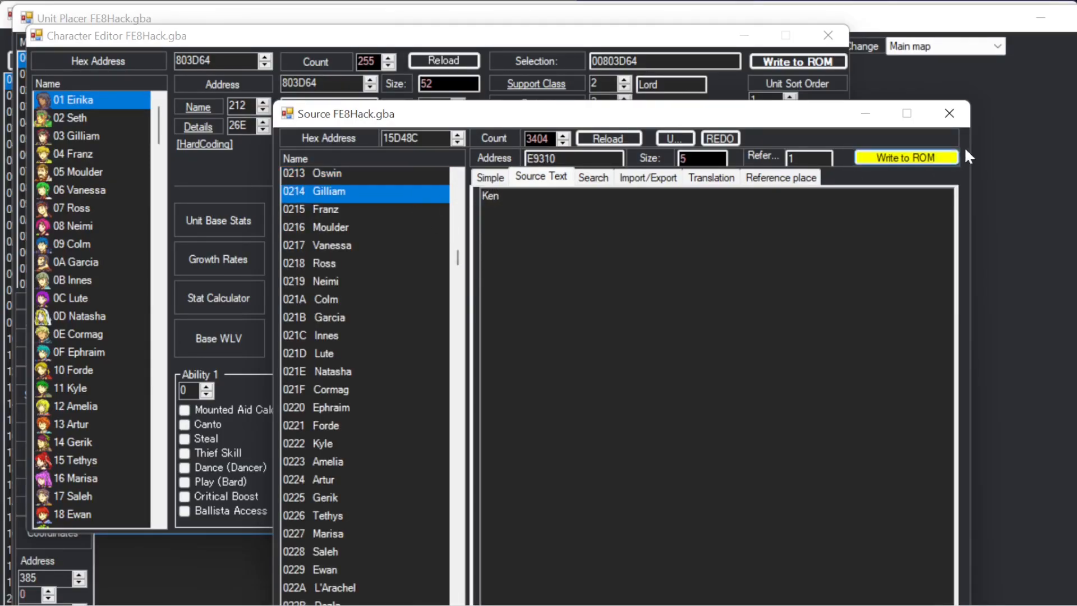
left_click(954, 158)
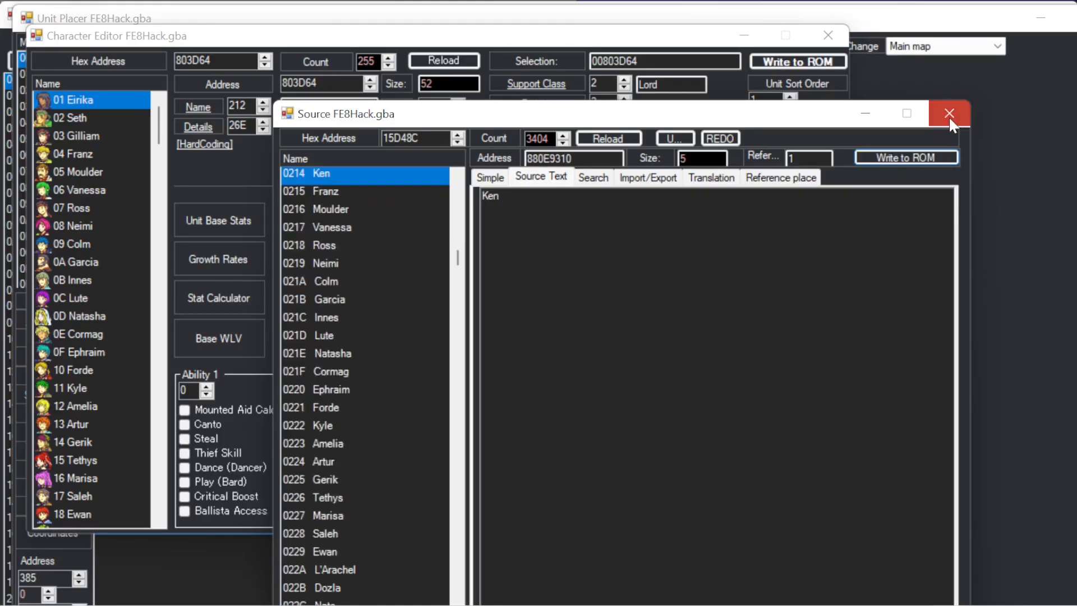
left_click(949, 114)
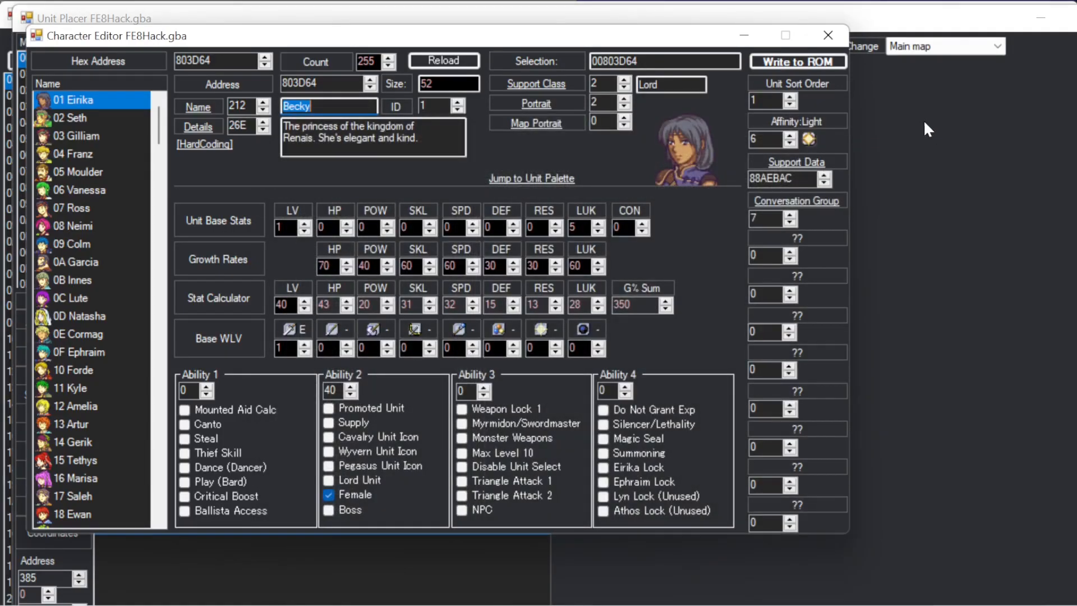
left_click(828, 35)
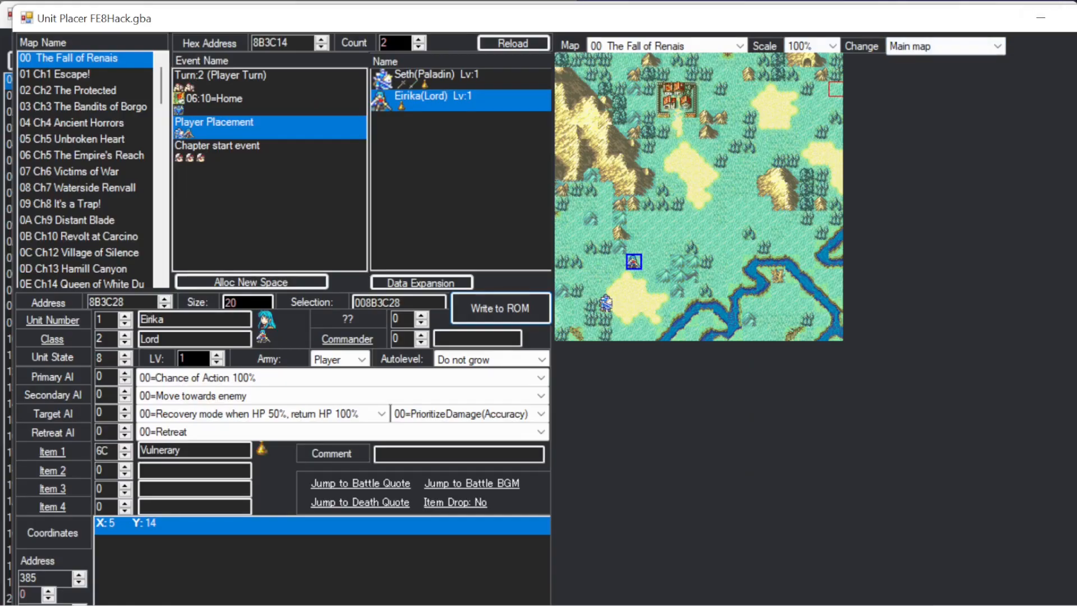
left_click(1074, 18)
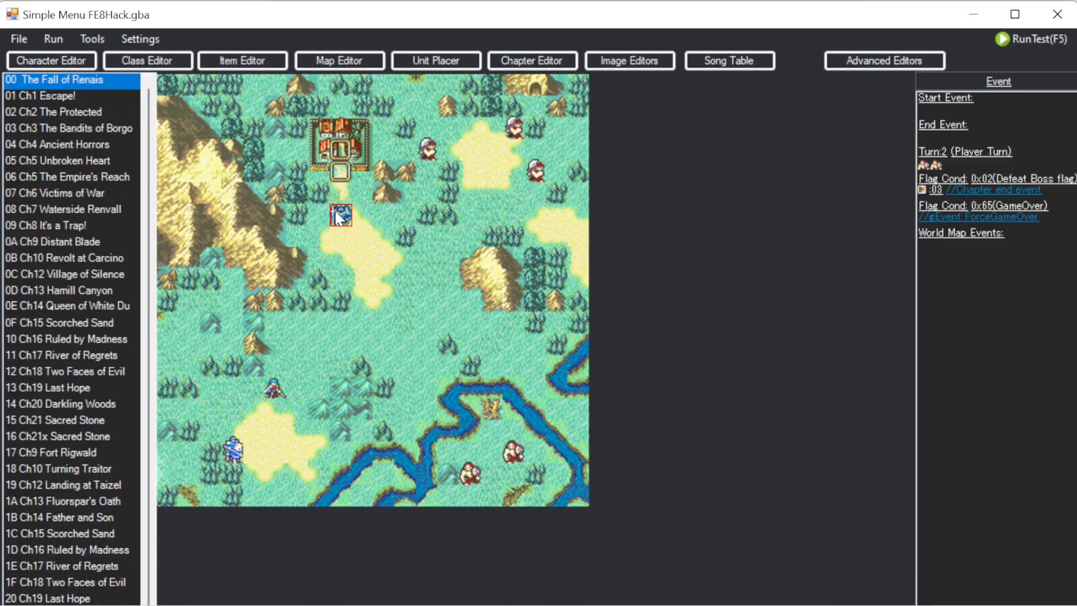
Set the village recruit Ken's class to 0F Mercenary and his first item to Iron Sword, and write the unit to ROM.
double_click(340, 216)
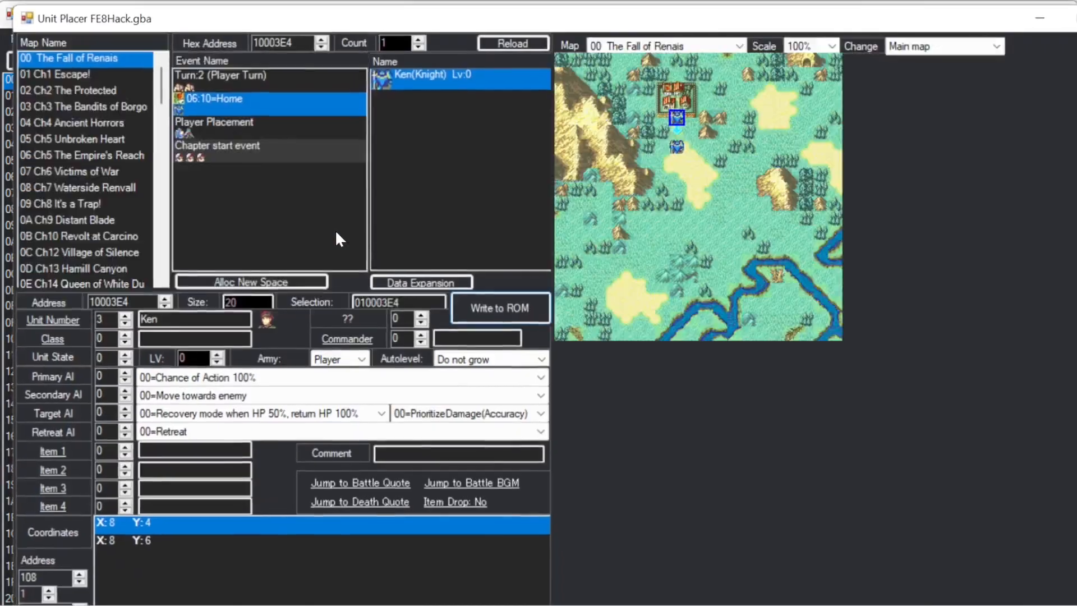
left_click(56, 340)
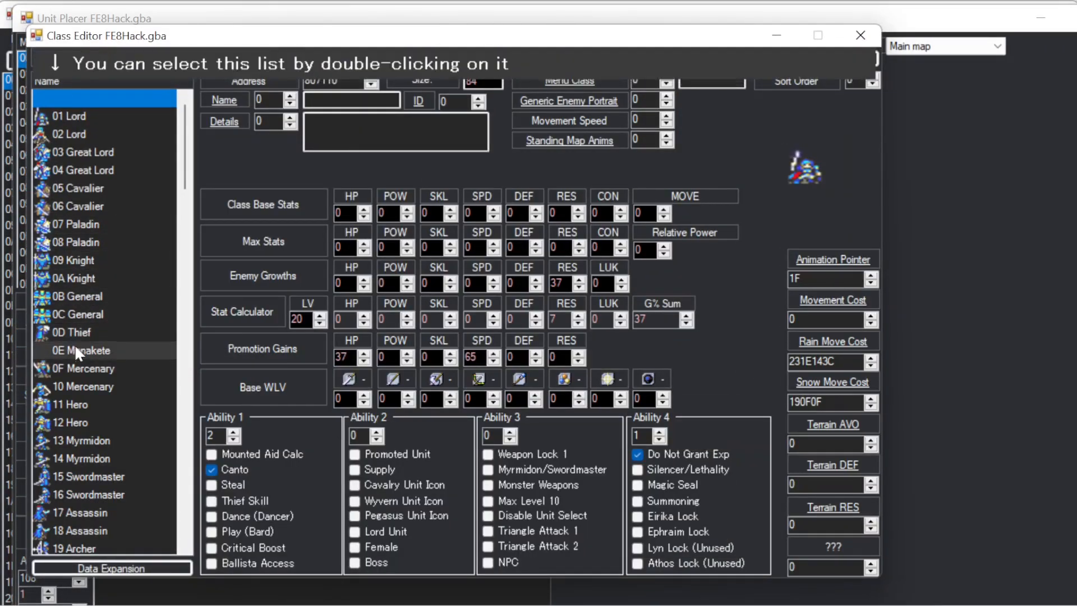
double_click(72, 370)
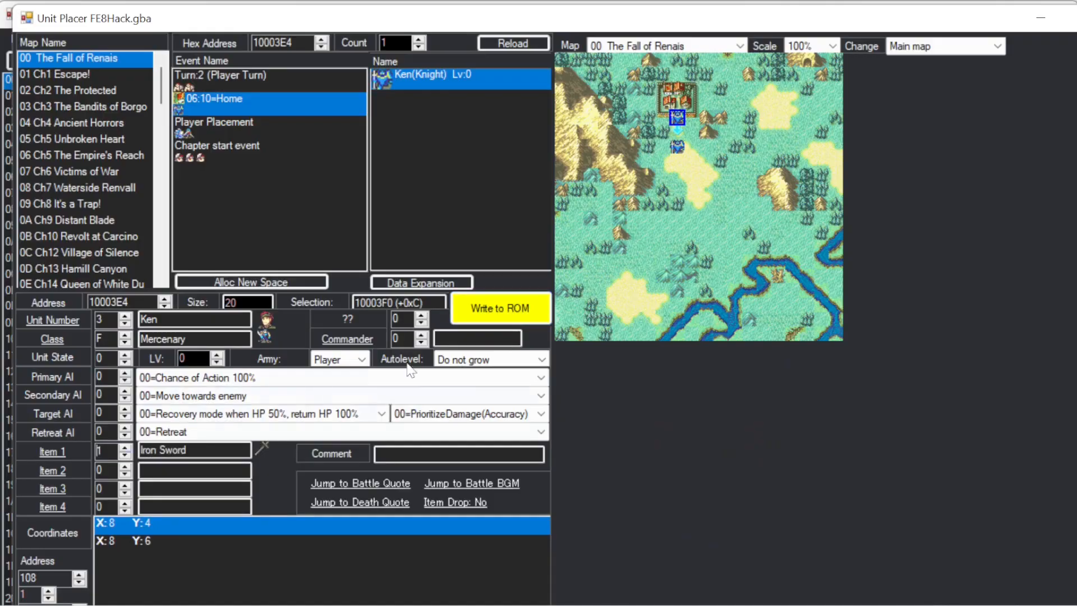
left_click(499, 308)
Set the class of Oswin in the player placement group to 23 Wyvern Kn. and write the unit to ROM.
left_click(245, 125)
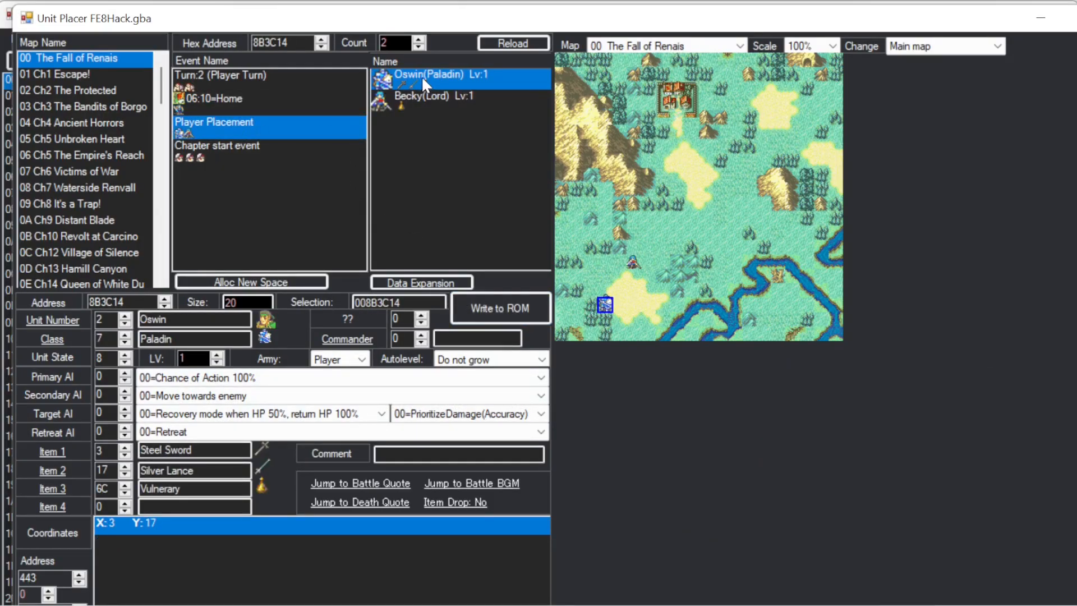
left_click(52, 339)
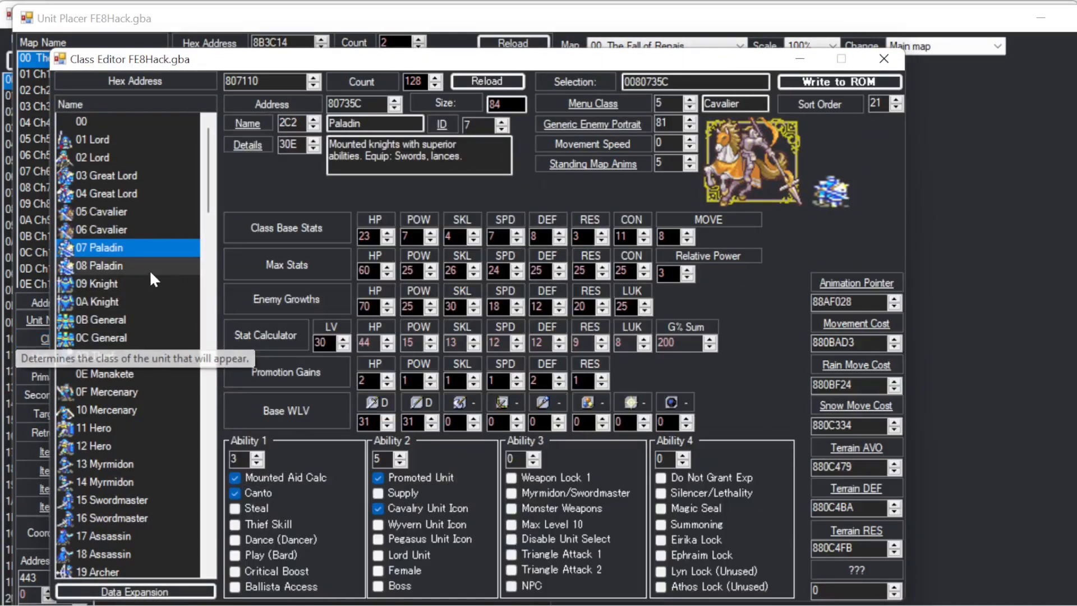
scroll(126, 347, "down", 7)
left_click(126, 374)
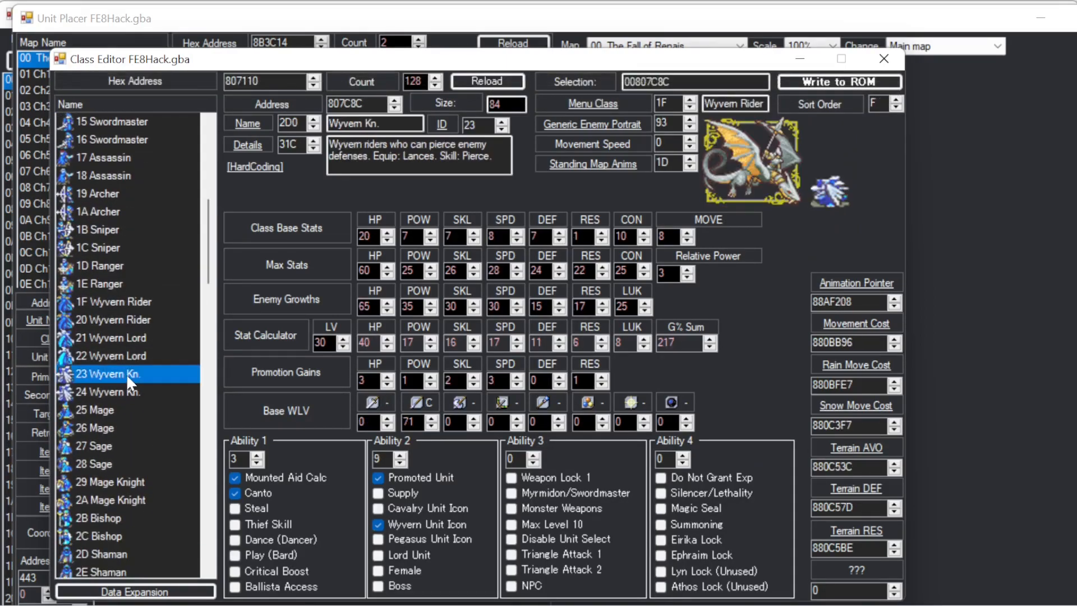
double_click(126, 374)
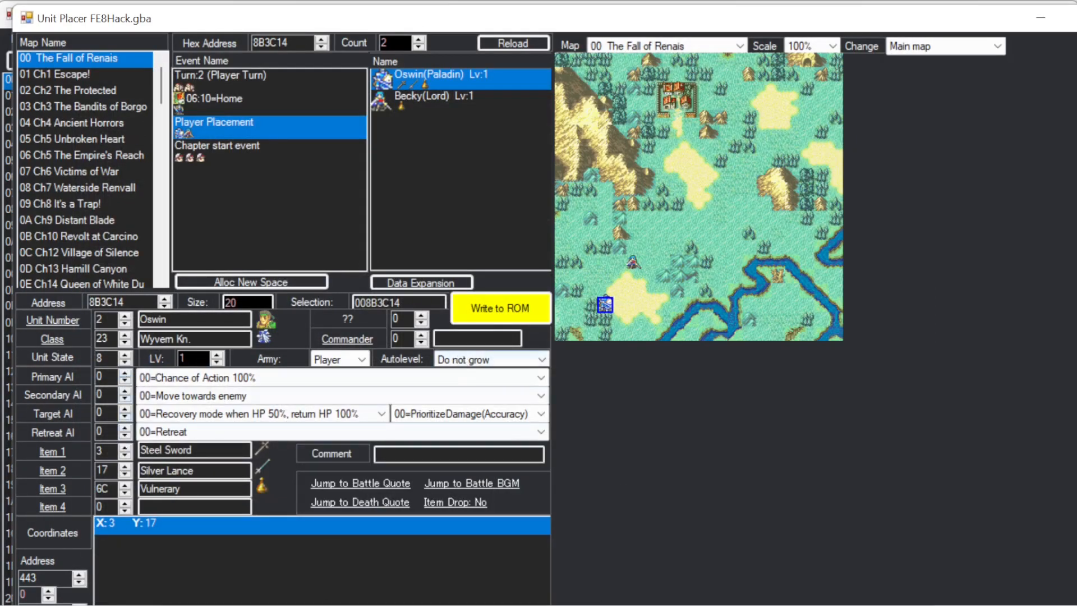
left_click(489, 306)
From Becky's class selection, pick class 7B and import "Villager (F) v2 Sword {HyperGammaSpaces}-stand.png" from the battle animations folder as its standing map animation.
left_click(422, 97)
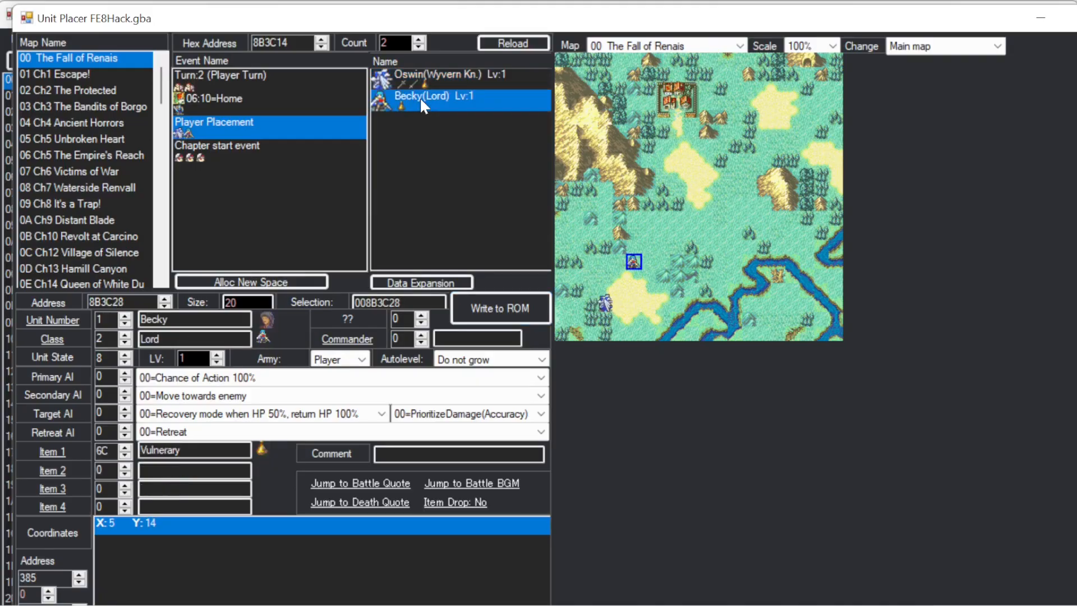
left_click(84, 344)
left_click_drag(356, 81, 519, 46)
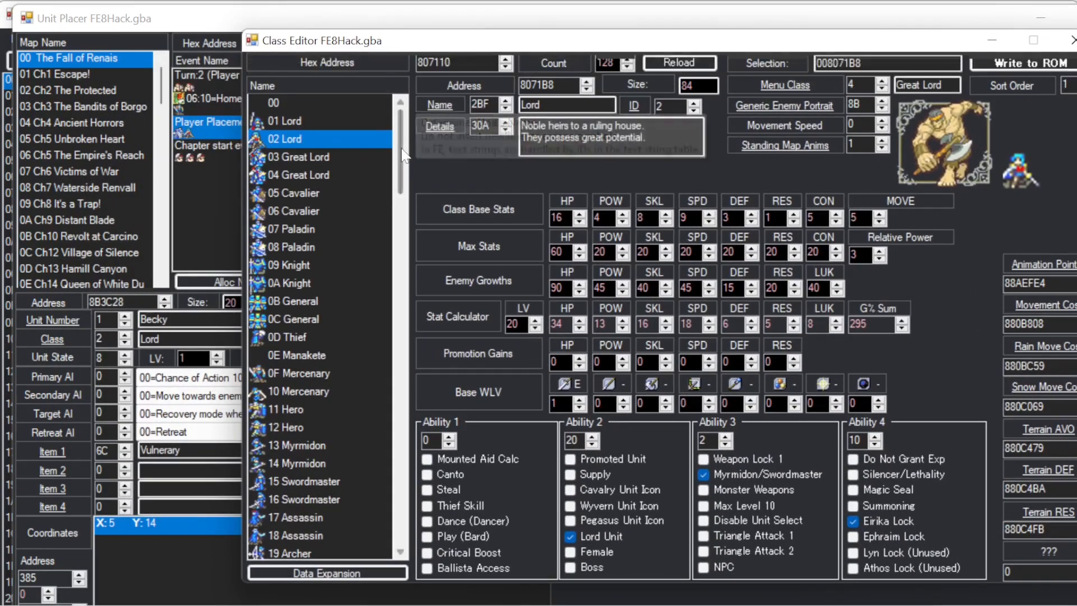
left_click_drag(400, 155, 391, 507)
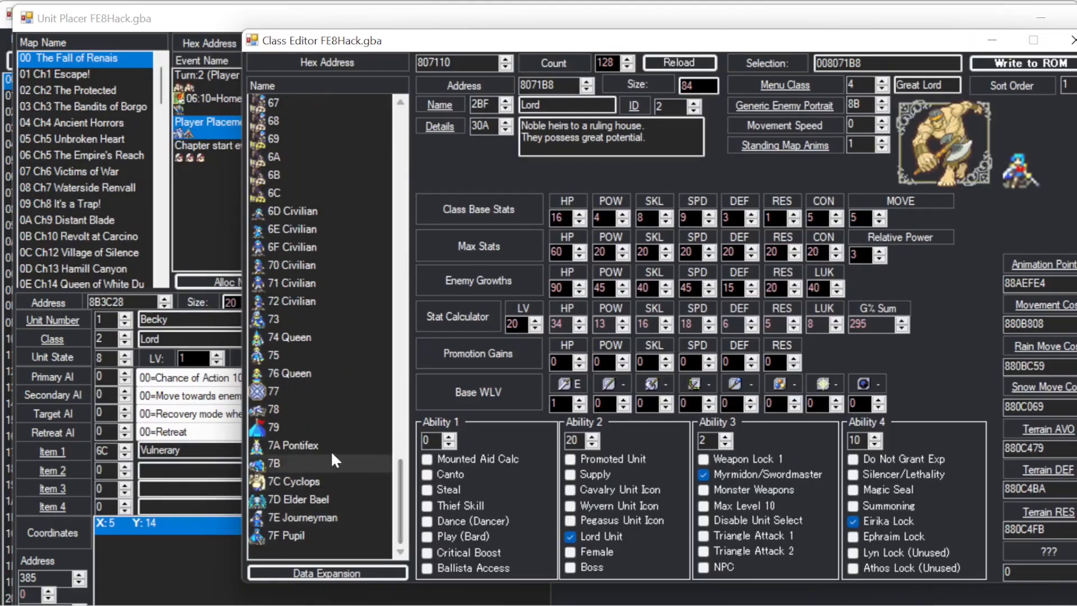
left_click(274, 460)
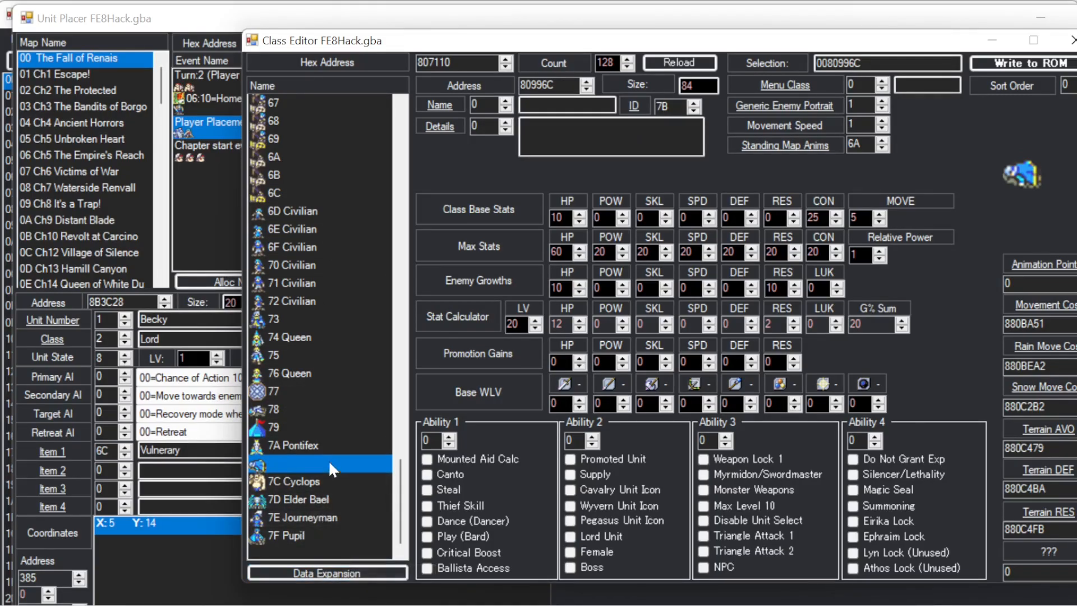
left_click(1021, 178)
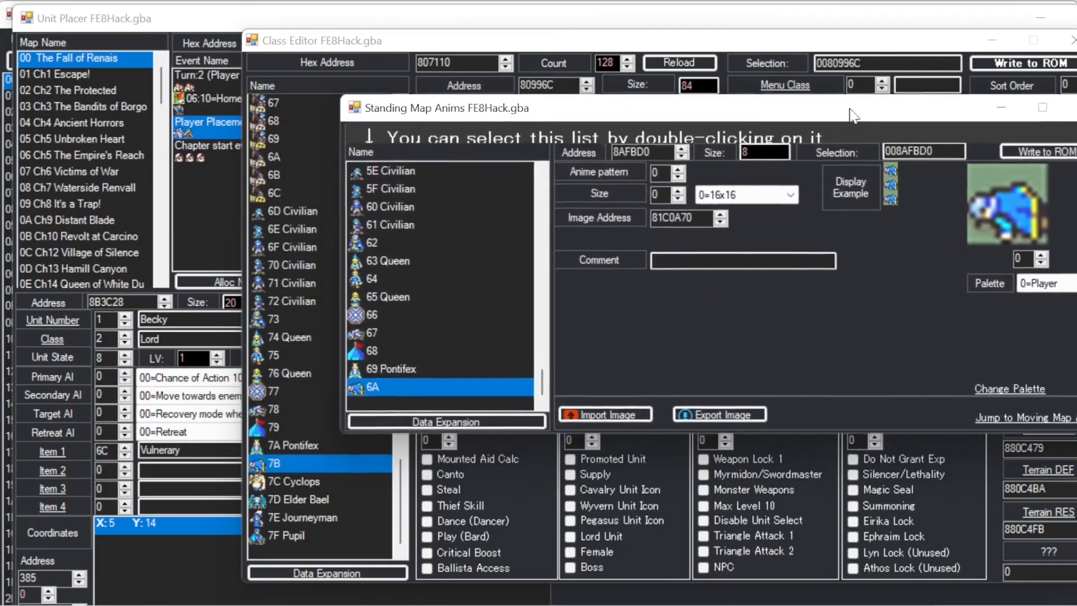
left_click(611, 412)
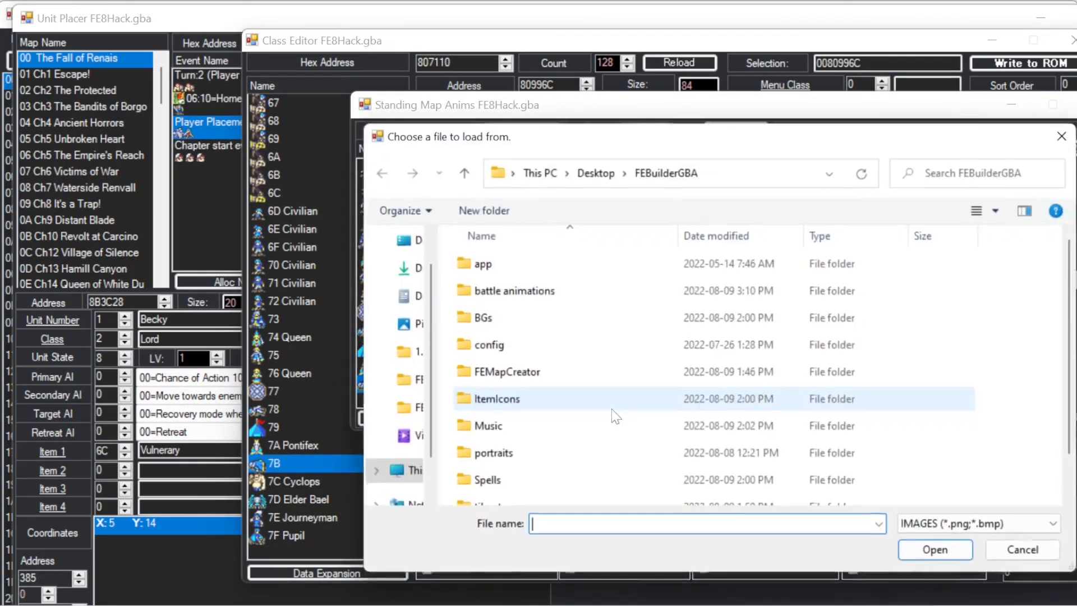
double_click(517, 220)
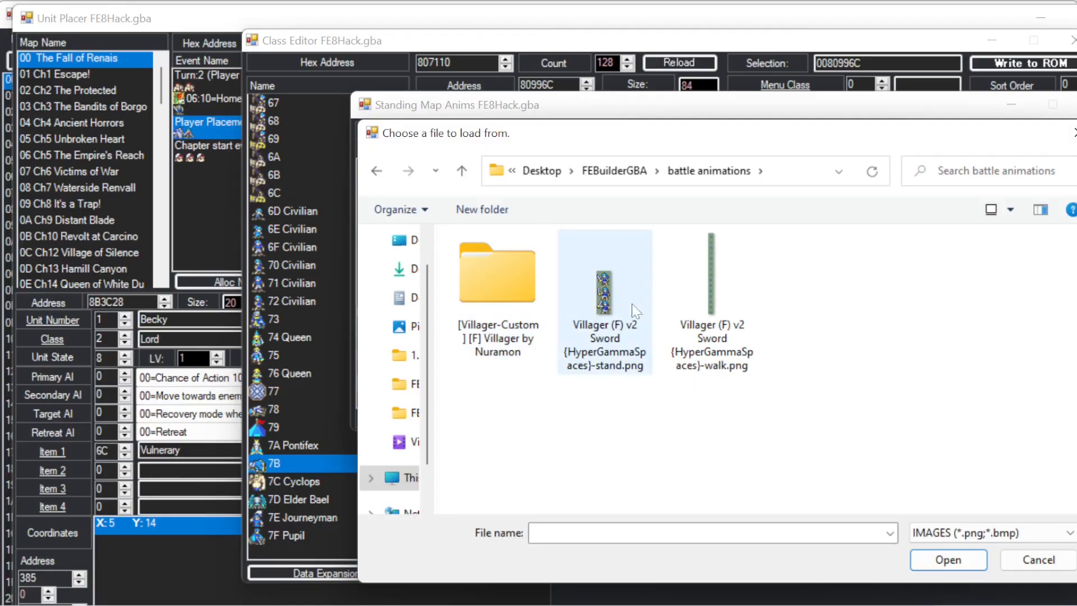
double_click(603, 316)
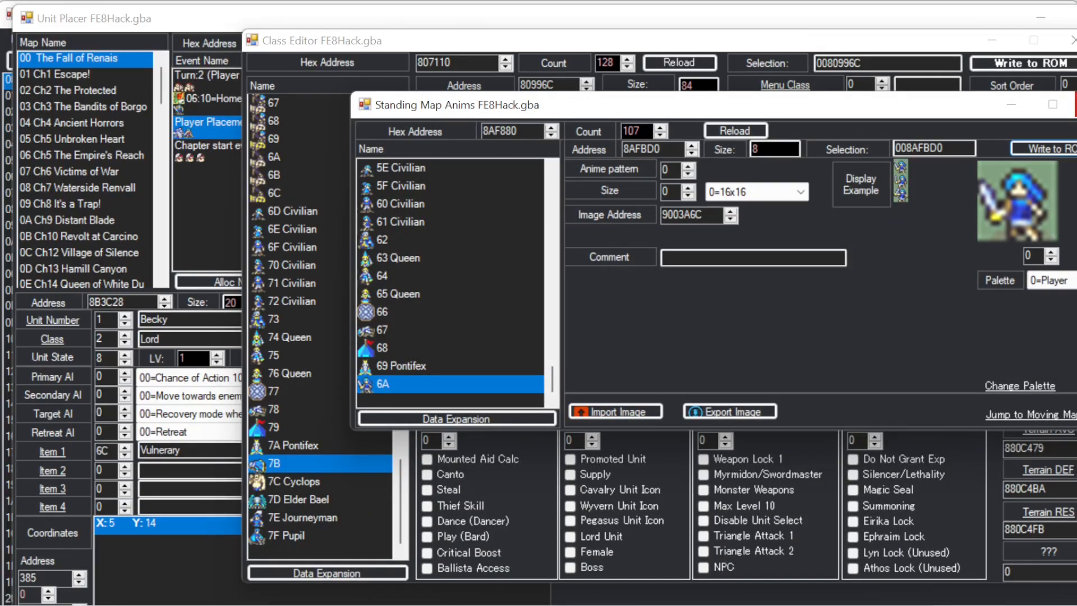
Import the matching Villager (F) v2 Sword walk image as class 7B's moving map animation, close both map animation windows, and reload class 7B.
left_click(1053, 416)
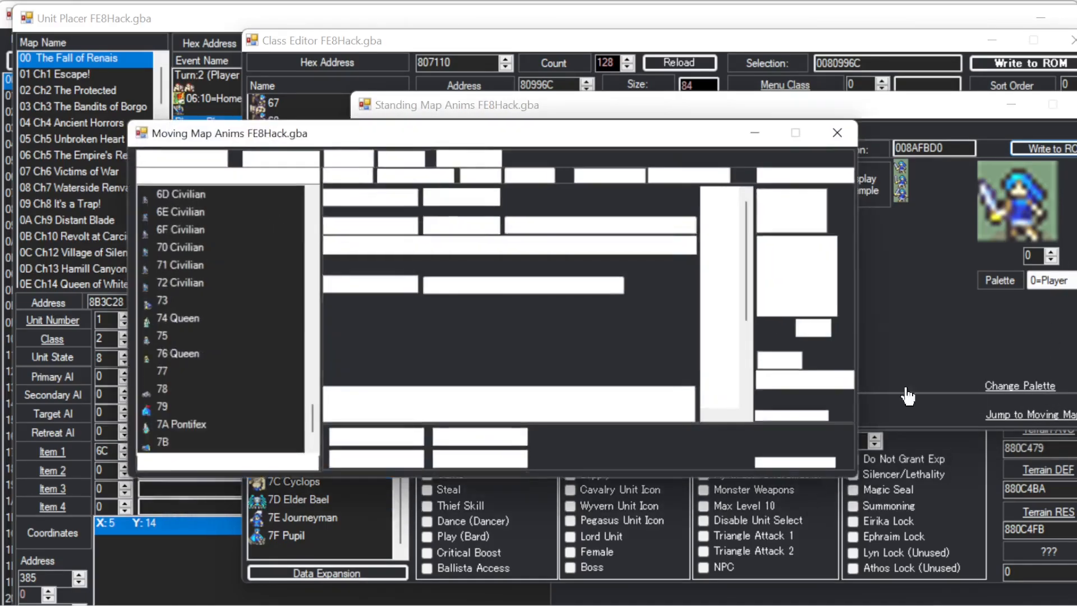
left_click(420, 442)
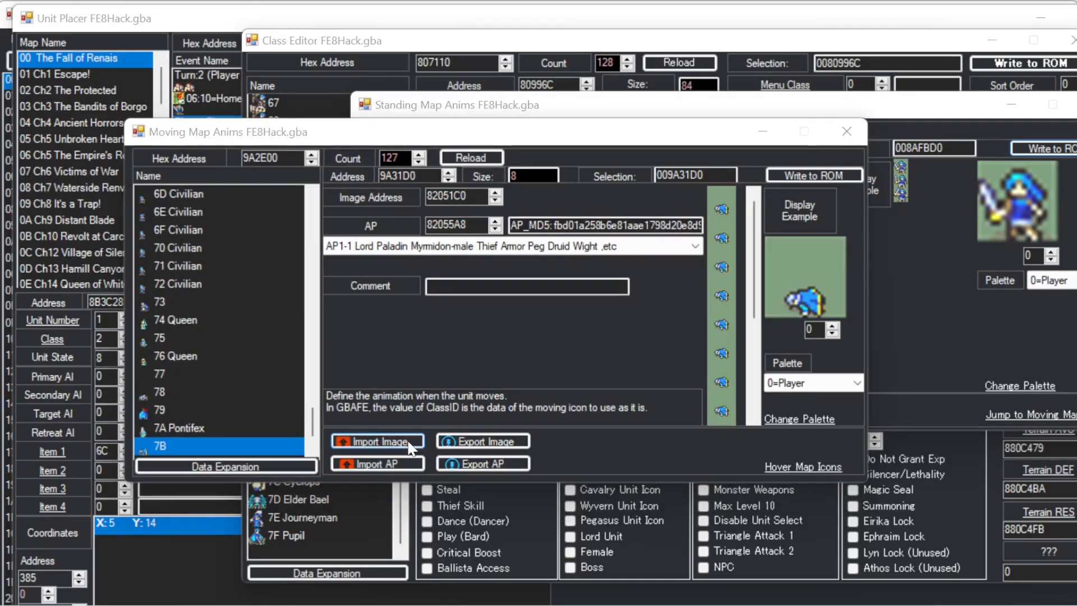
double_click(484, 312)
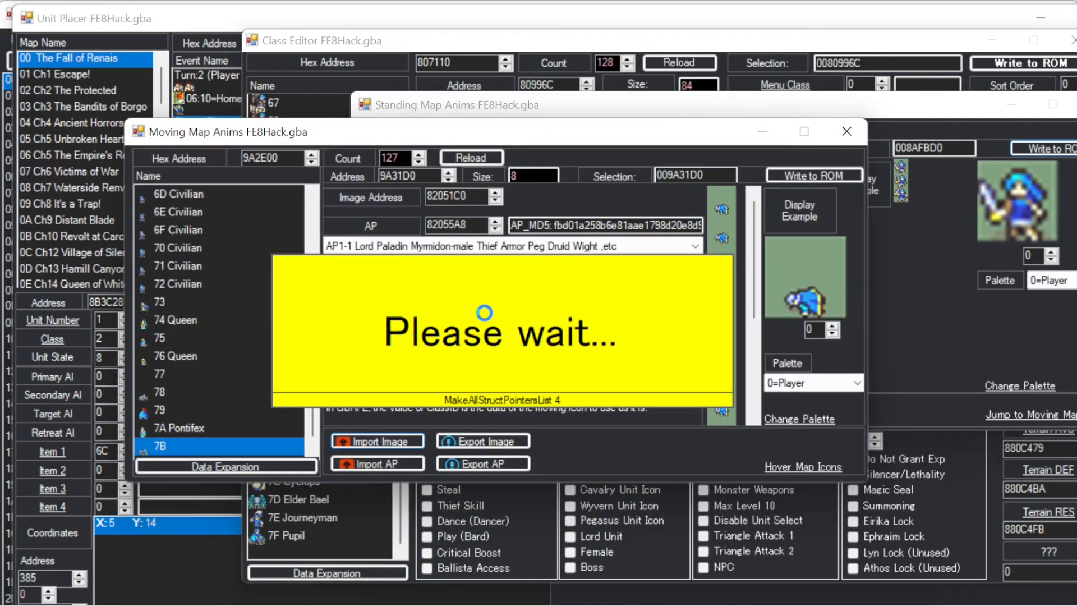
left_click(847, 130)
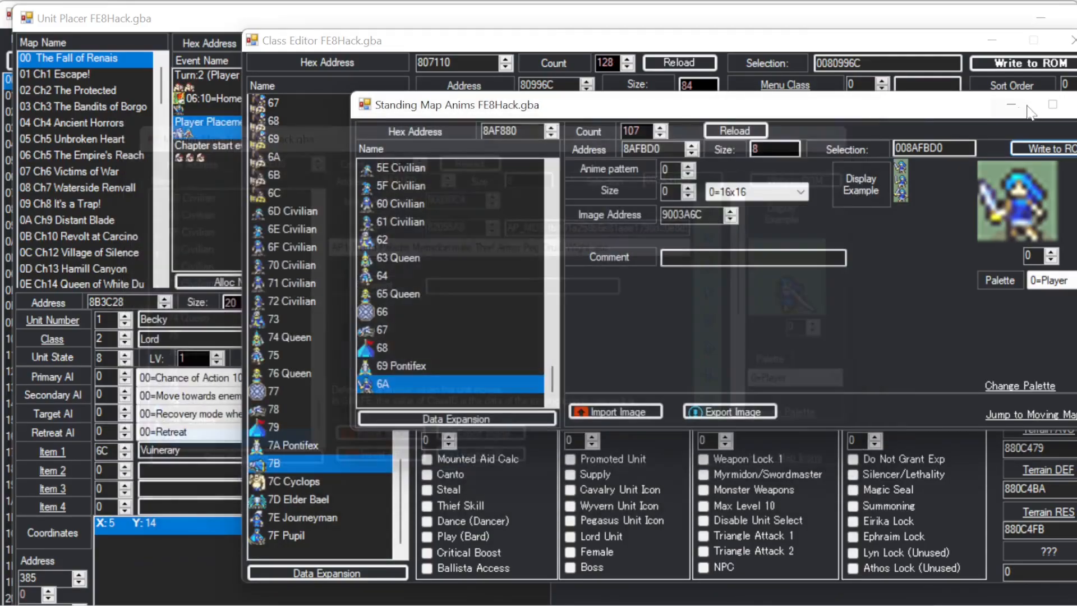
left_click(1075, 105)
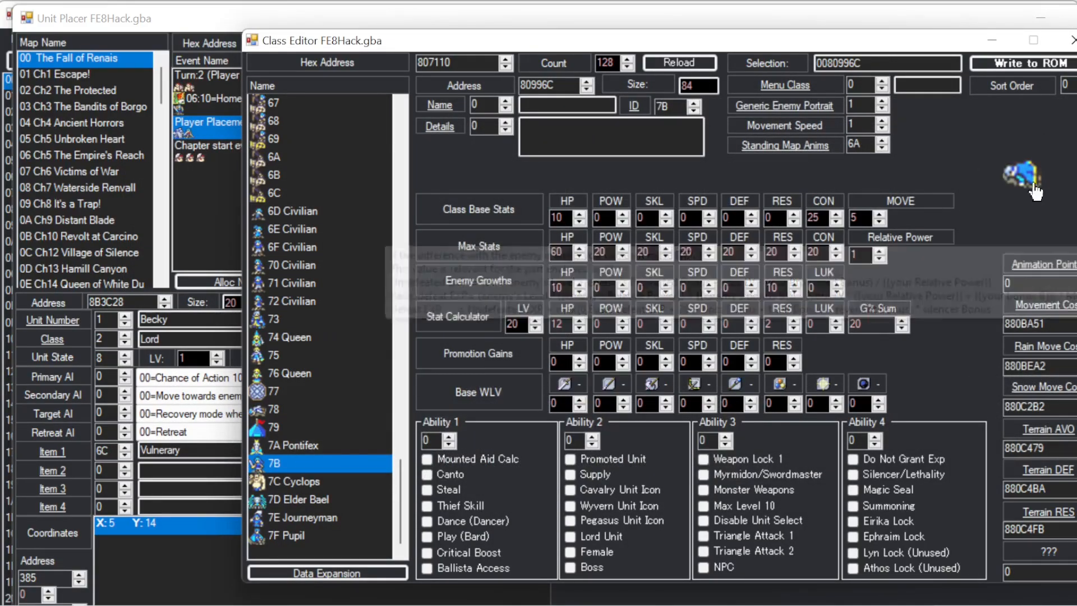
left_click(306, 449)
left_click(298, 464)
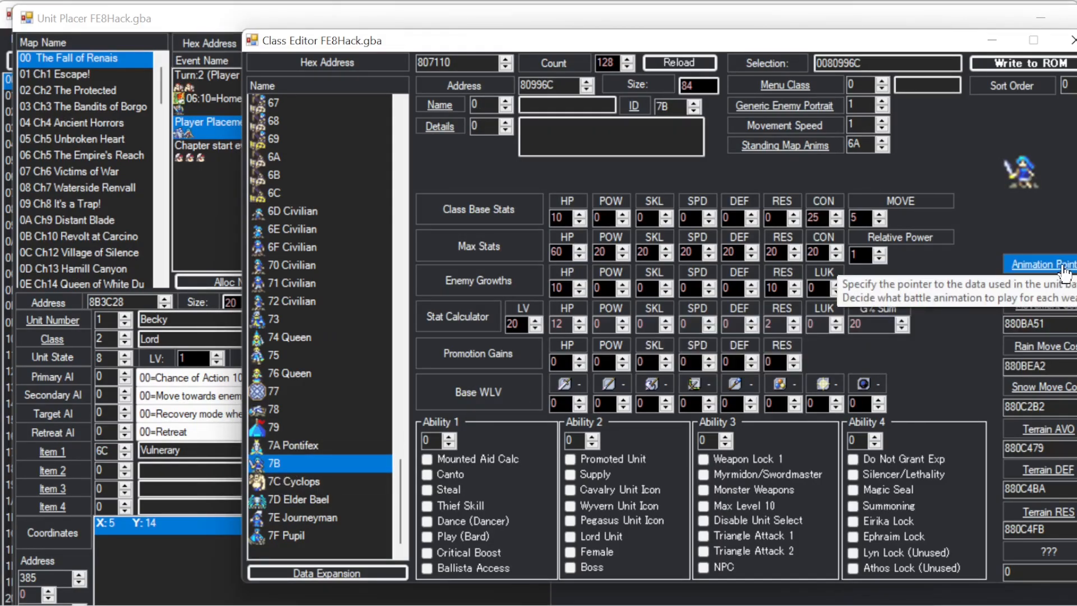
Allocate a battle animation list with 2 entries for class 7B and import Sword.bin from the [F] Villager by Nuramon folder.
left_click(1041, 264)
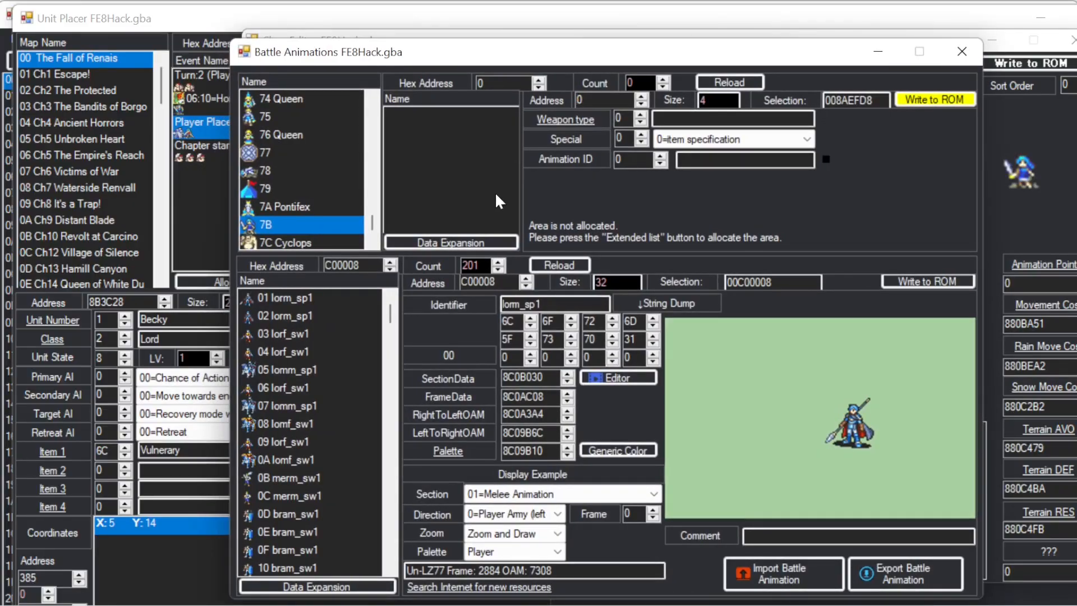
left_click(469, 237)
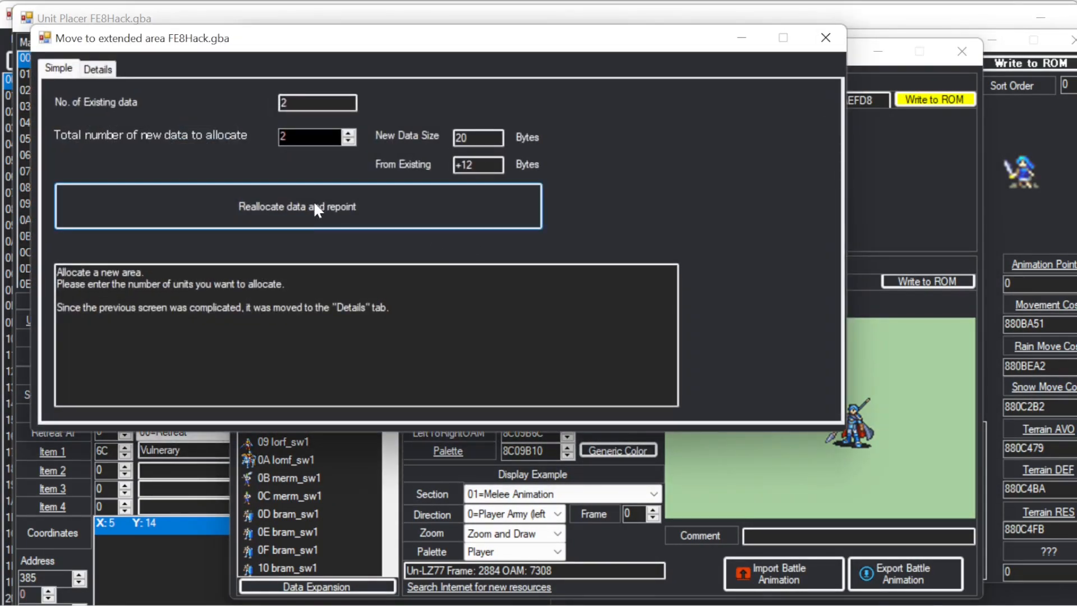
left_click(313, 201)
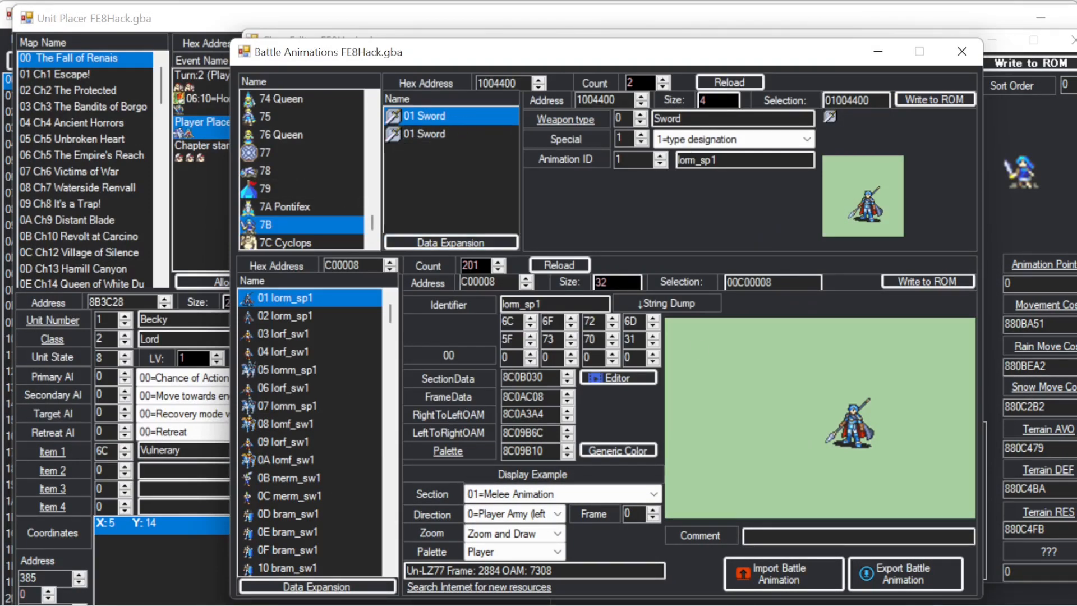
left_click(783, 570)
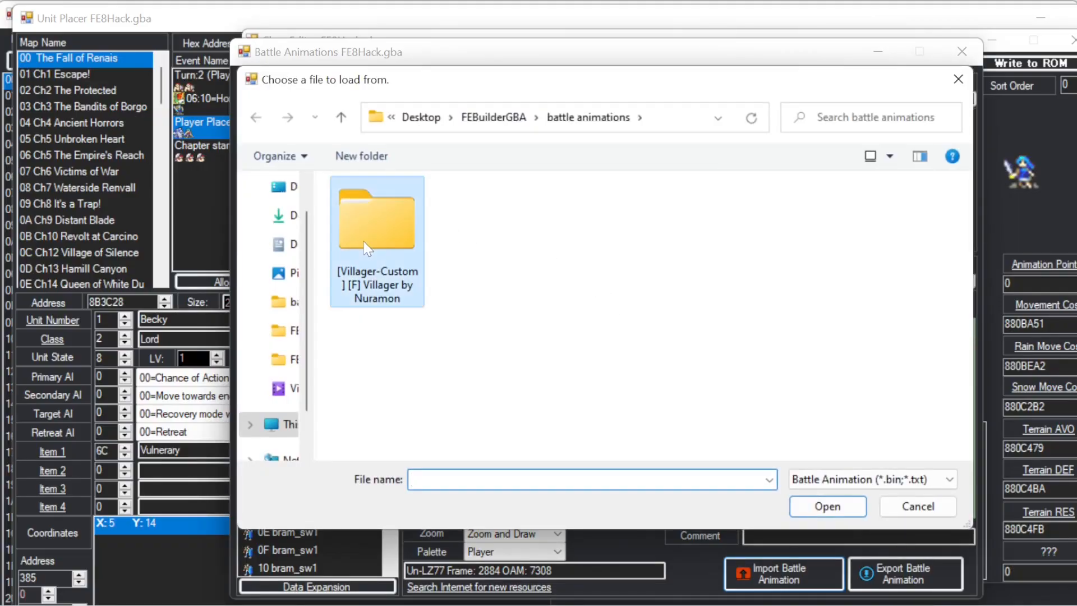
double_click(364, 242)
double_click(376, 216)
double_click(375, 213)
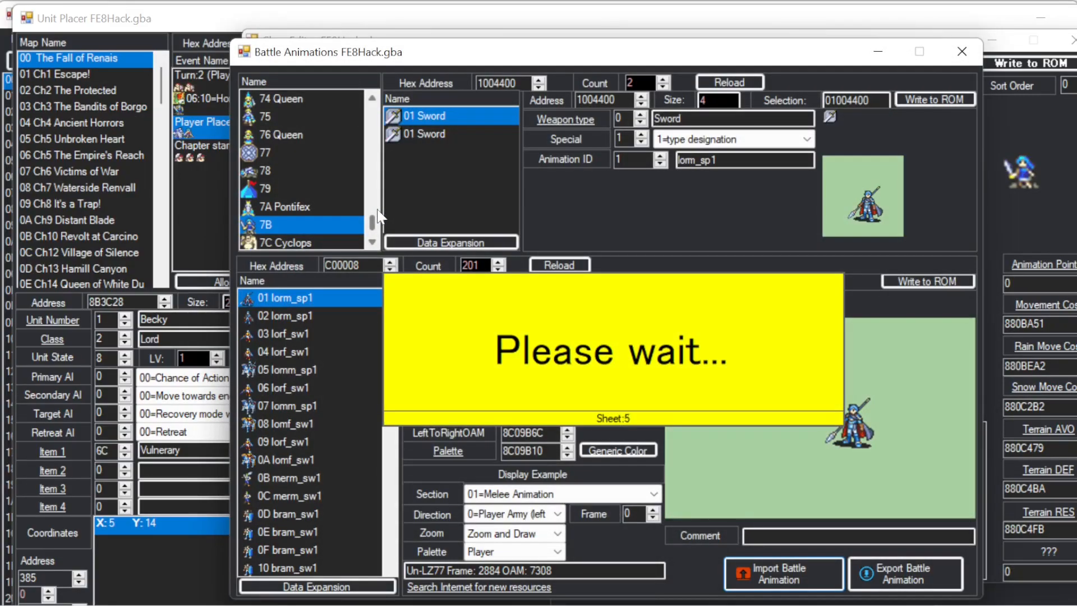
Set the weapon type of class 7B's second battle animation entry to 9 Item and write it to ROM.
left_click(465, 135)
left_click(622, 118)
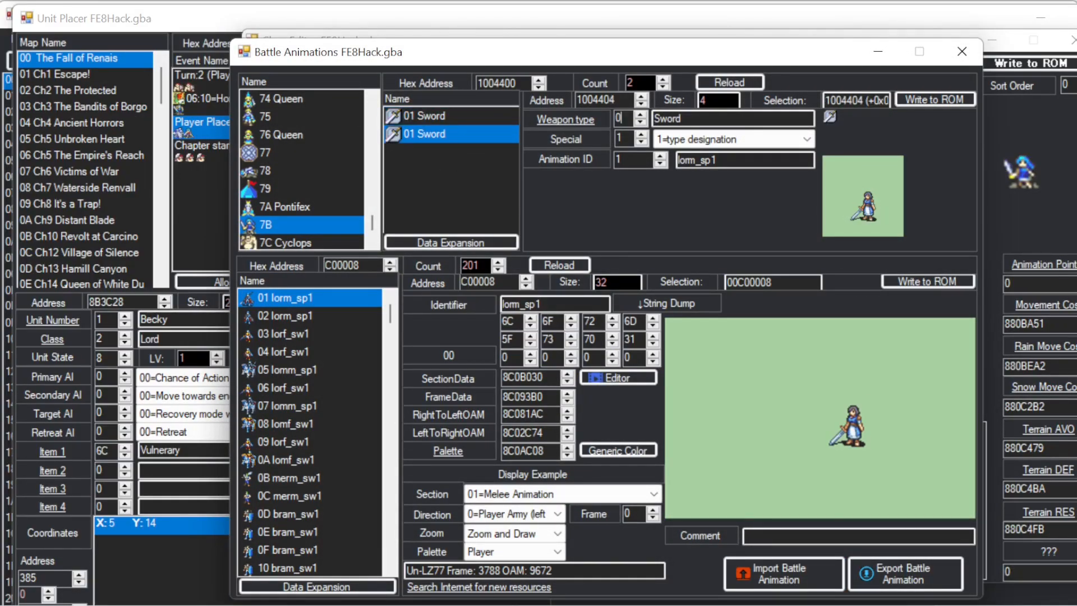
scroll(622, 118, "up", 1)
scroll(621, 119, "up", 2)
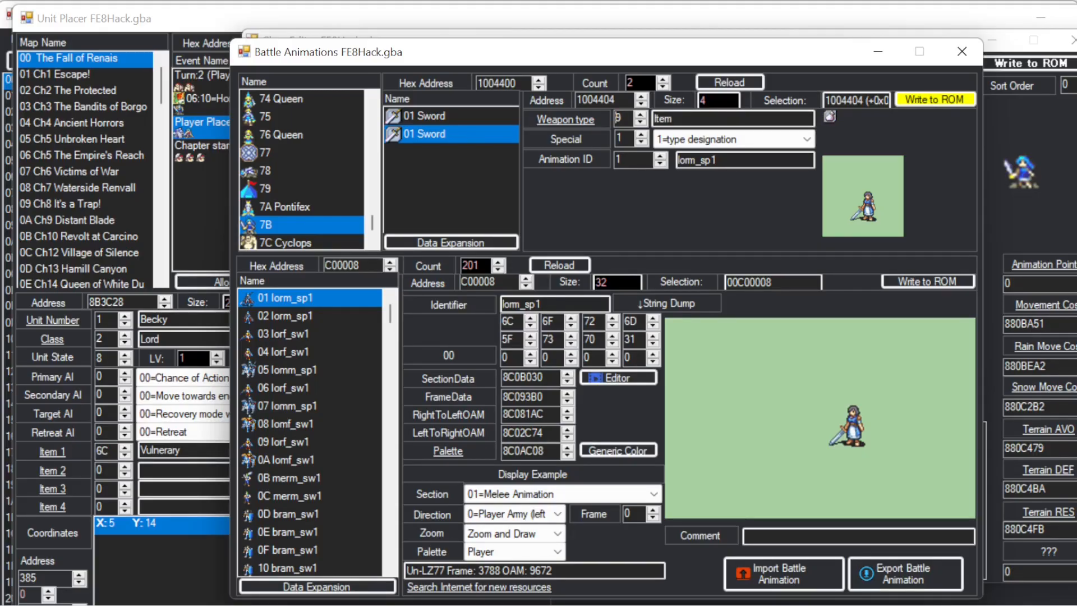
left_click(921, 99)
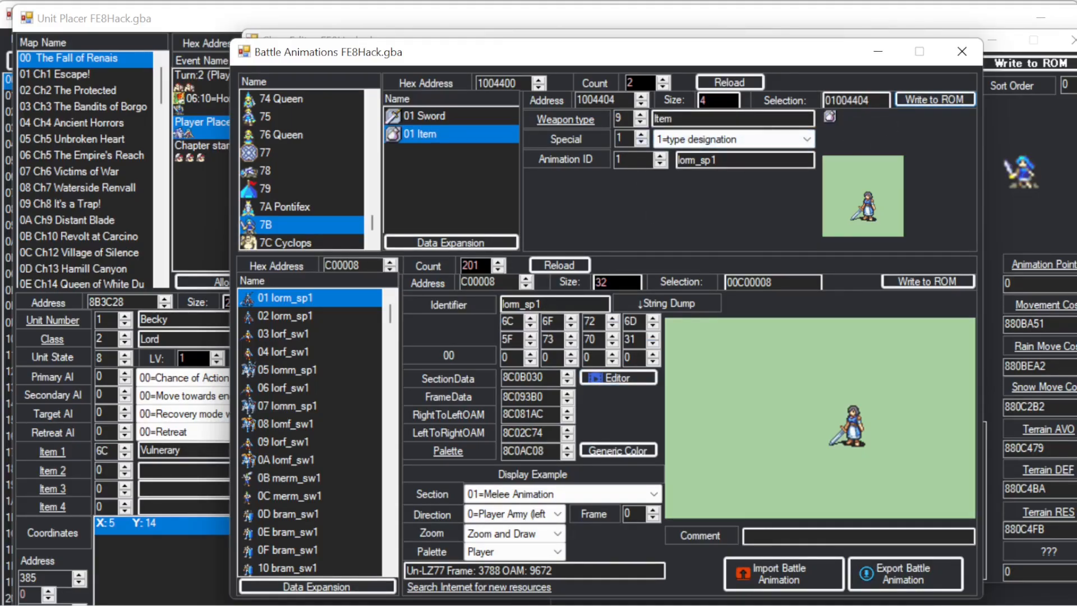
Import Unarmed.bin from the Villager's "8. Unarmed" folder as the battle animation, then close the battle animation, class and unit placer windows.
left_click(752, 557)
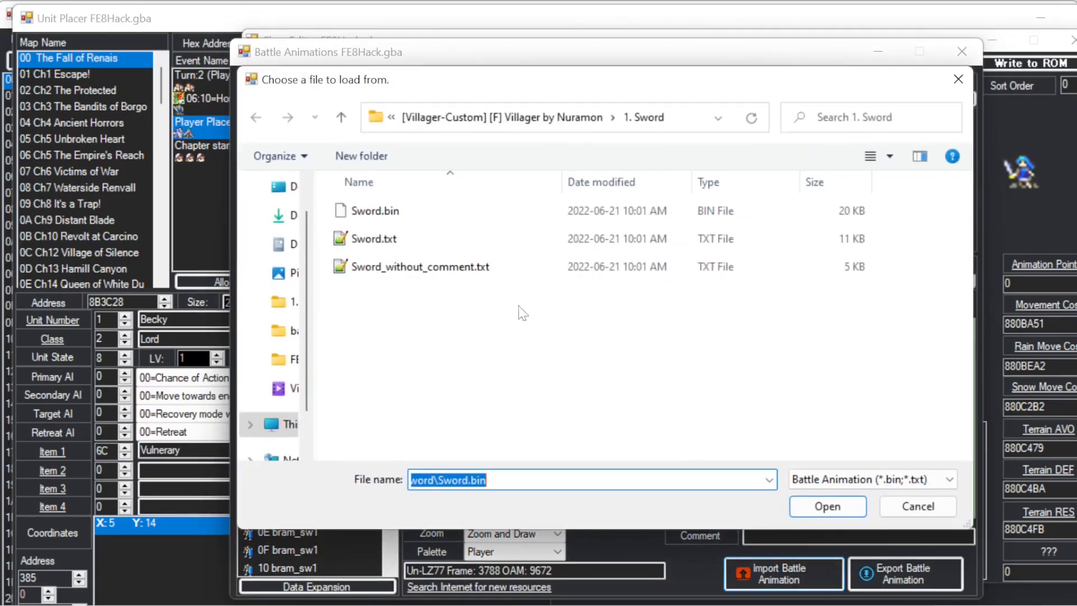
left_click(601, 125)
double_click(373, 238)
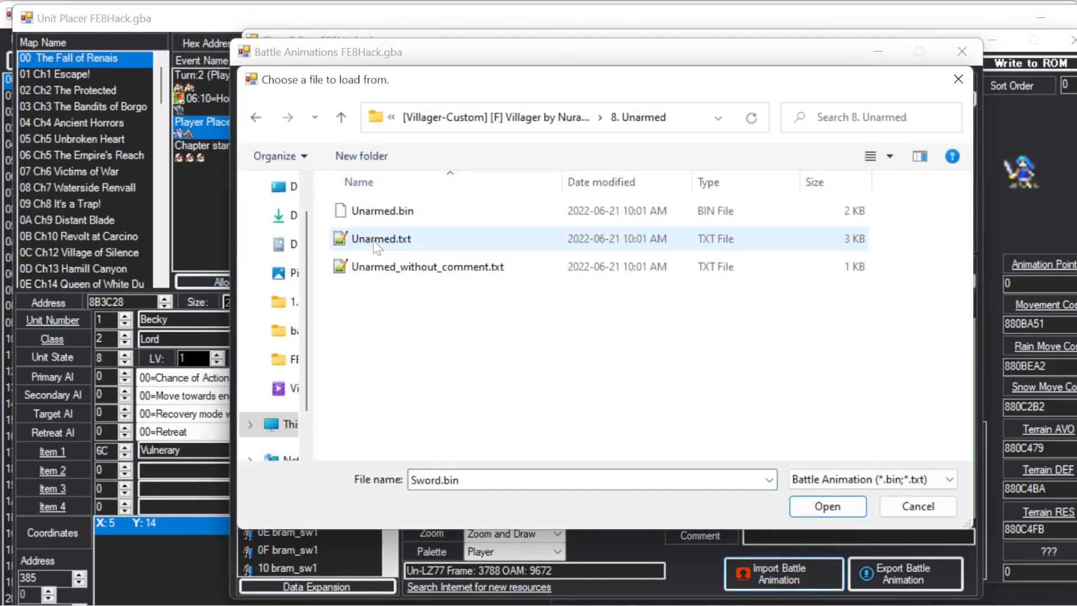
double_click(403, 212)
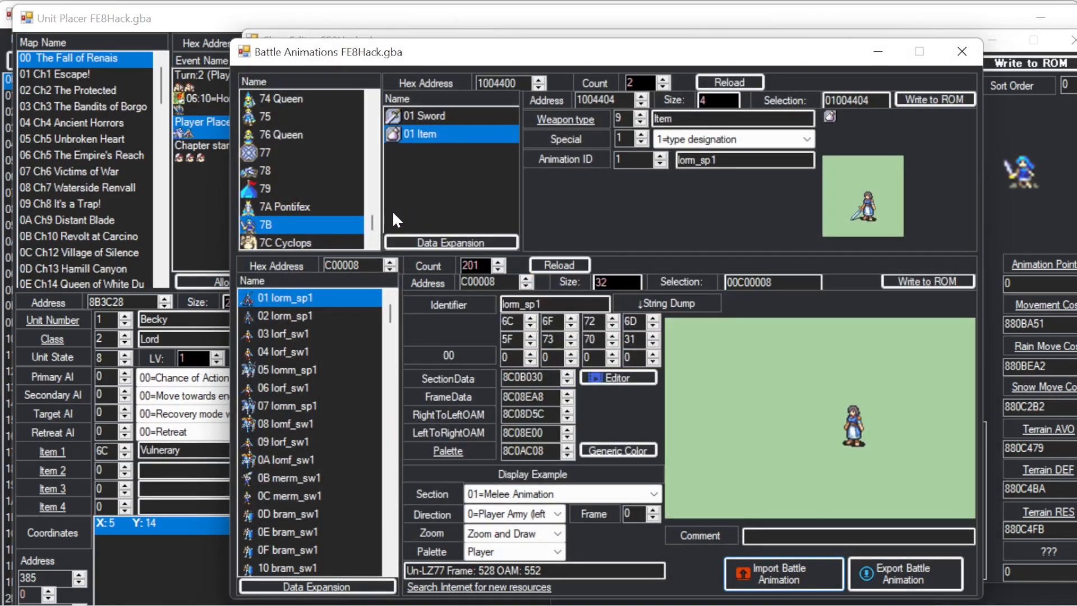
left_click(963, 51)
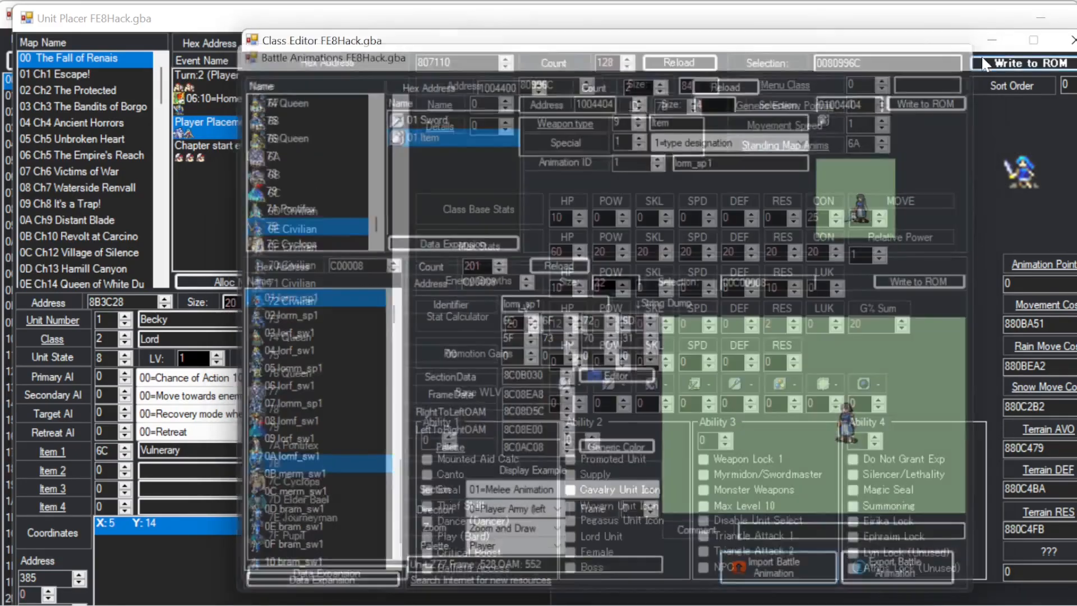
left_click(1072, 40)
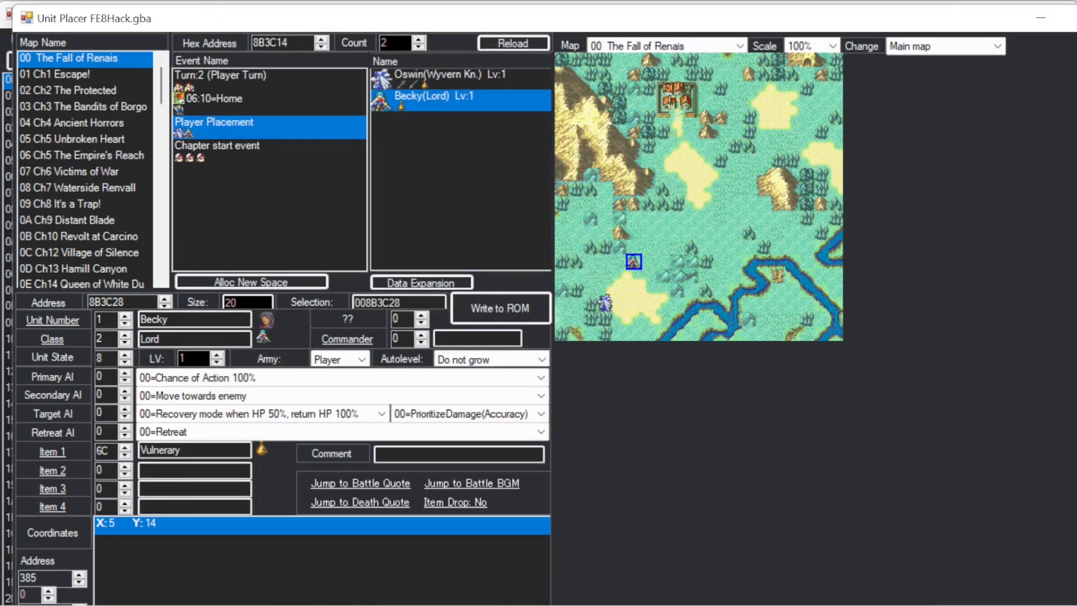
left_click(1076, 18)
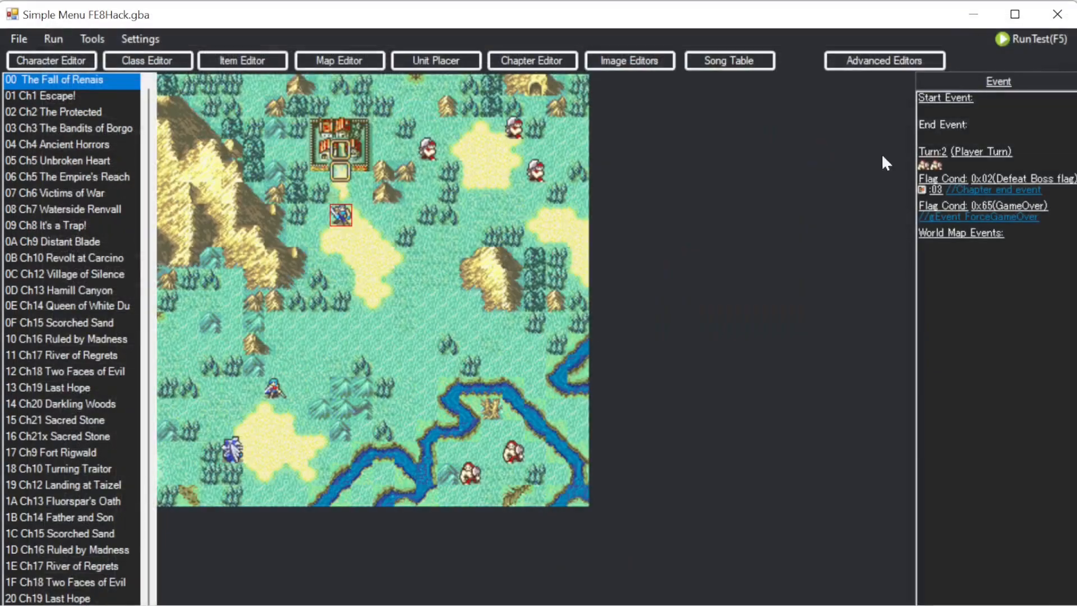
Set the class of the player unit Becky to 7B, write it to ROM, and open that class for editing.
double_click(273, 388)
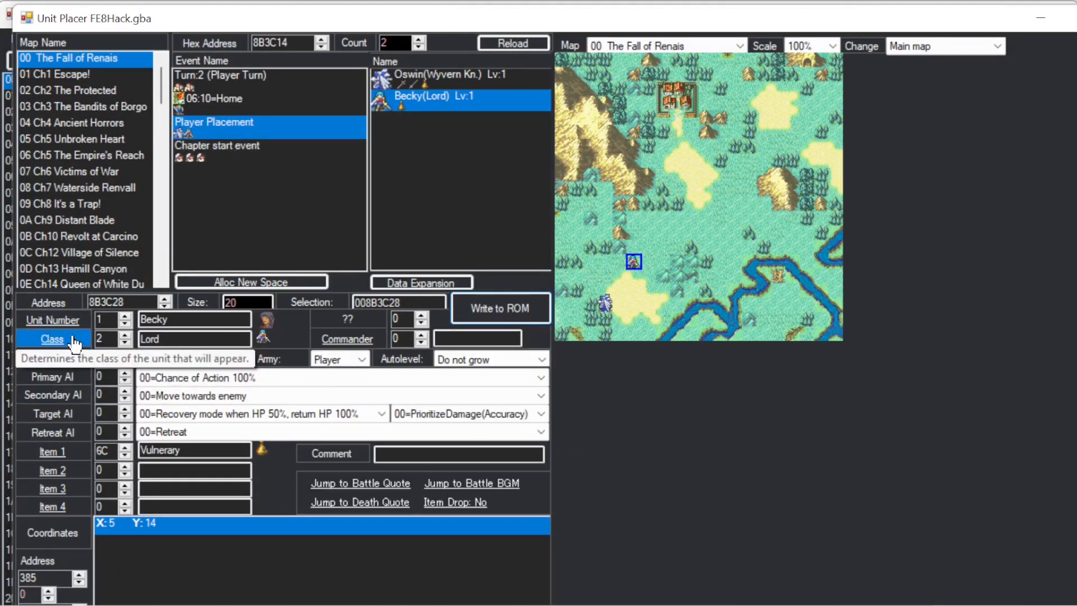
left_click(53, 339)
scroll(196, 543, "down", 15)
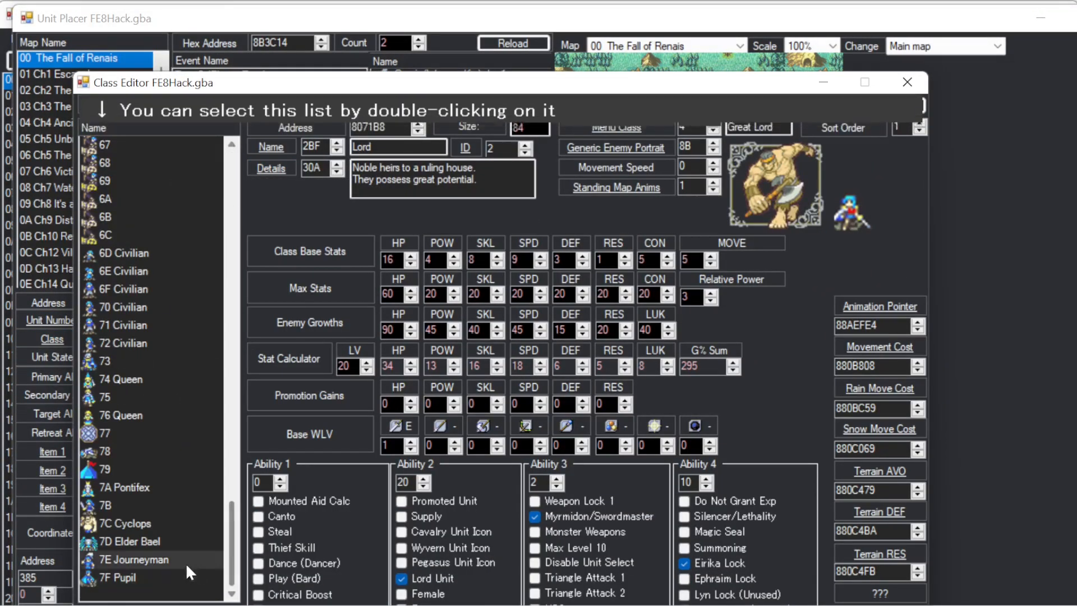
left_click(113, 504)
double_click(113, 503)
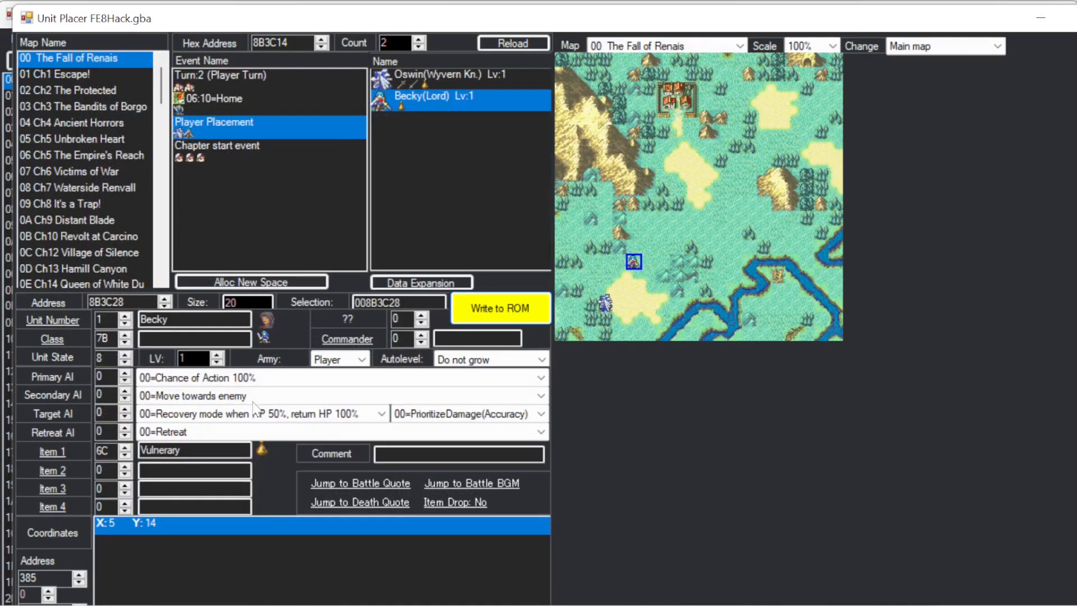
left_click(486, 306)
left_click(78, 343)
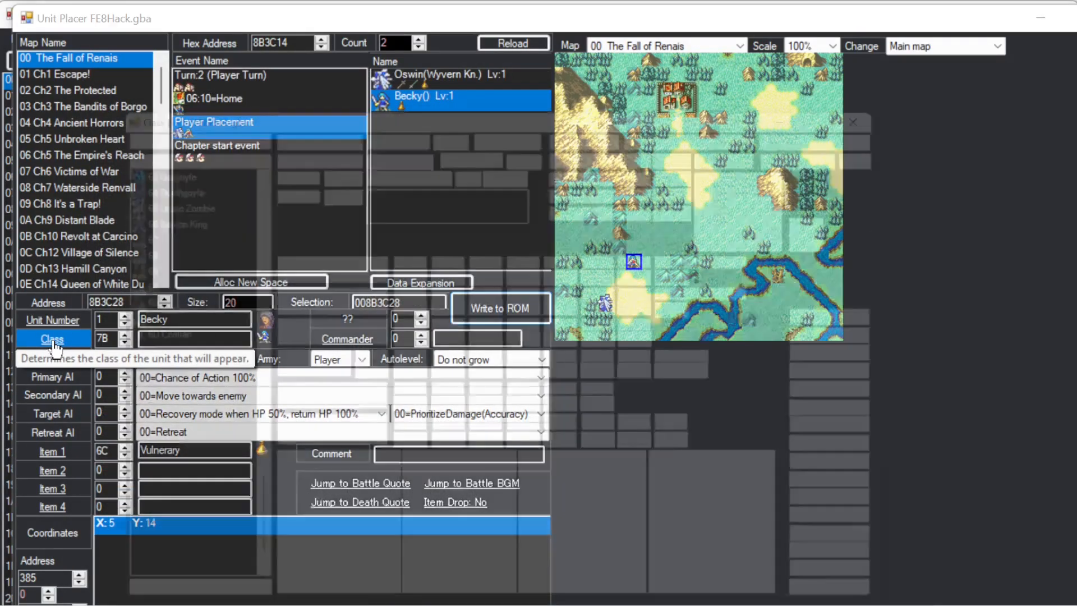
double_click(422, 169)
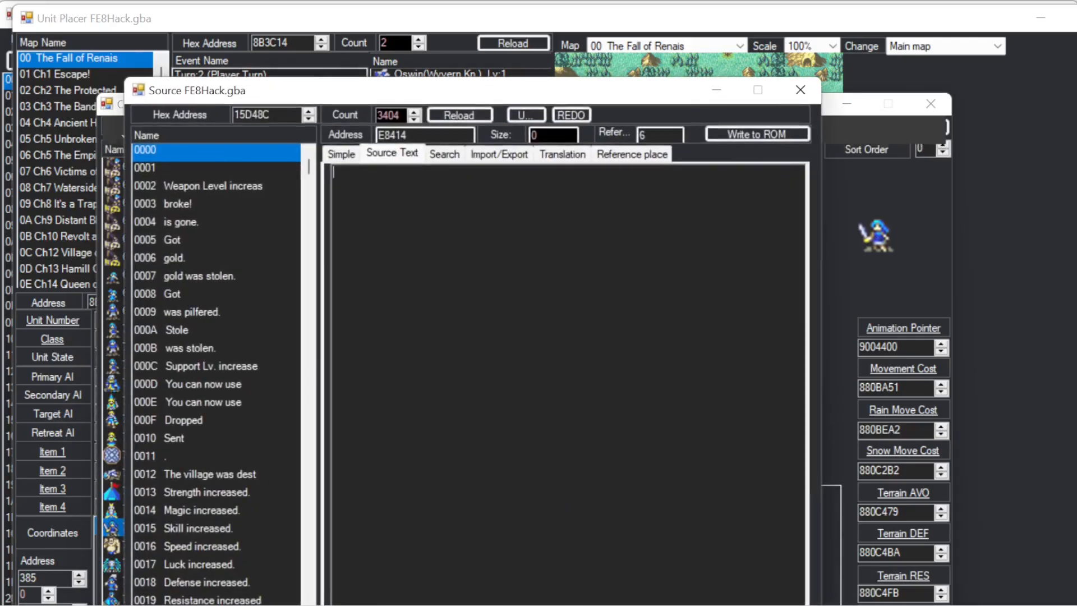
left_click_drag(582, 97, 849, 78)
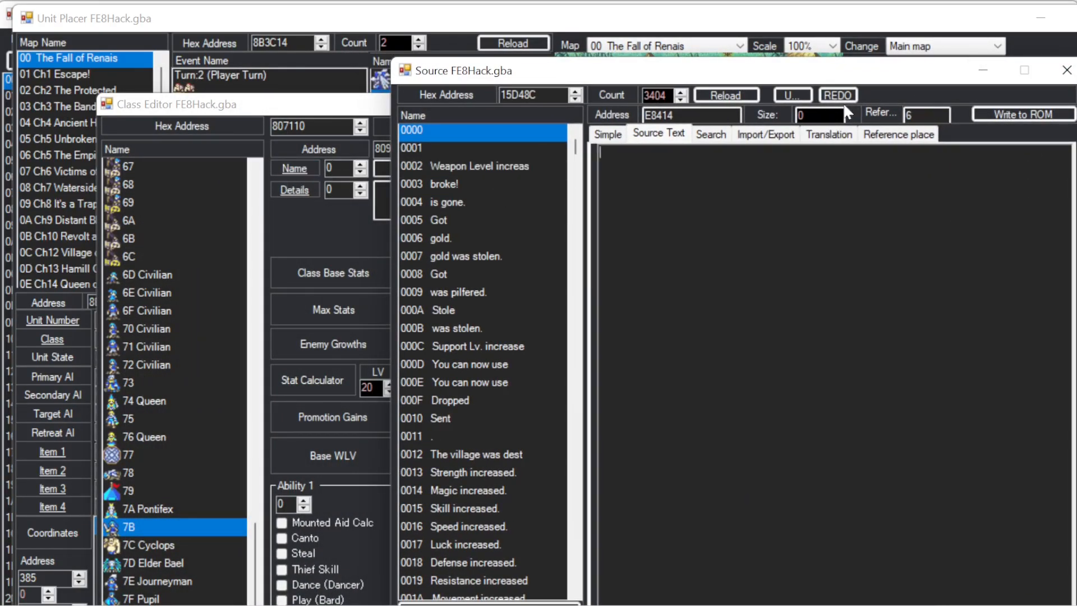
left_click(1066, 69)
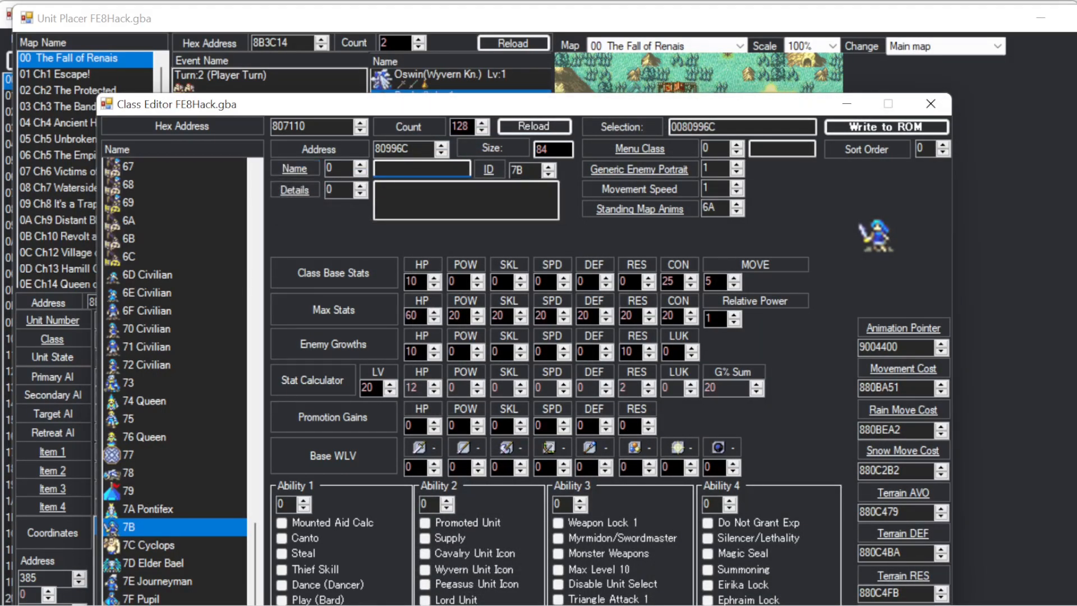
Open the text list for class 7B's name and expand it to 4096 entries.
left_click(295, 169)
left_click_drag(363, 92, 580, 40)
left_click_drag(549, 115, 498, 549)
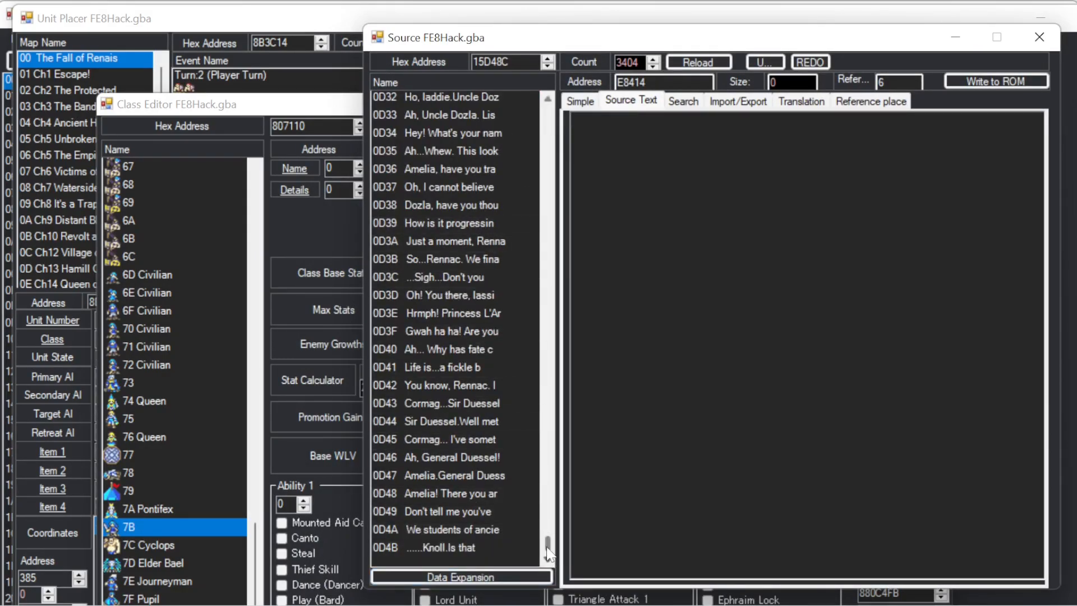
left_click(484, 577)
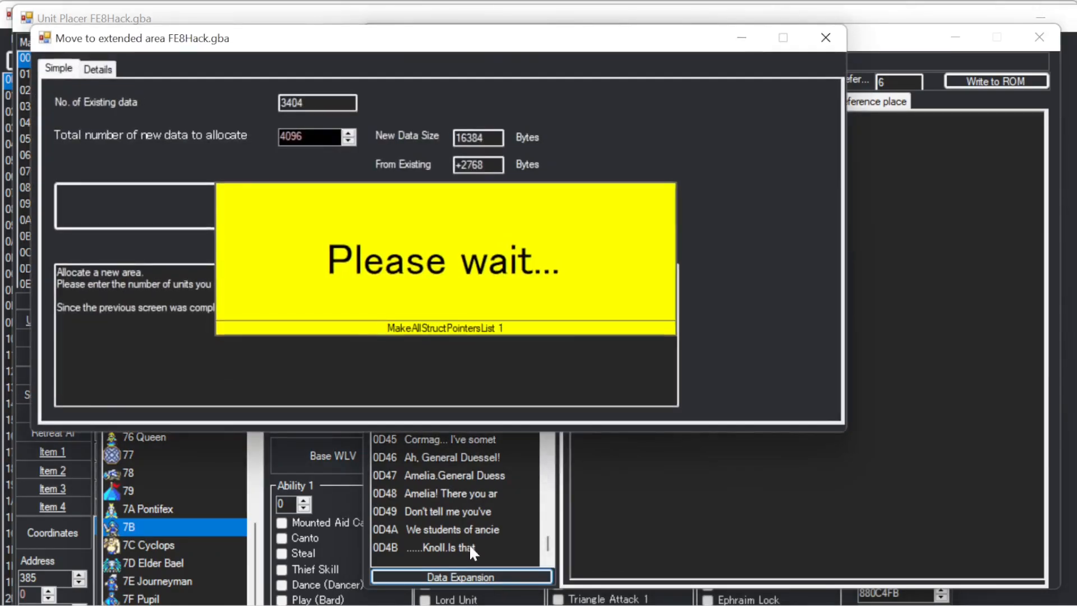
left_click(339, 196)
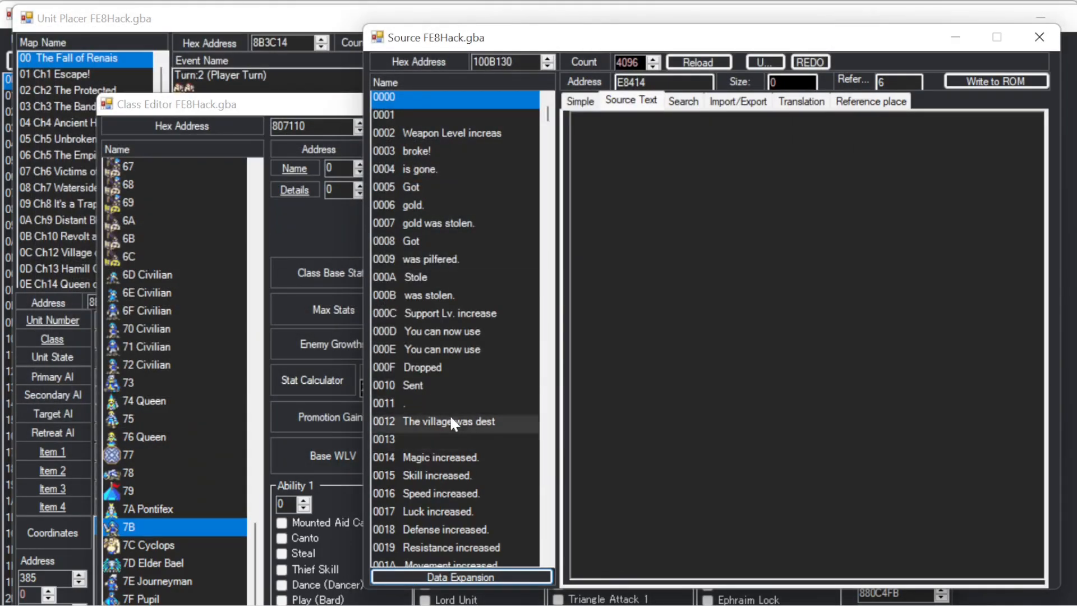
Assign the empty text entry 0FFE as the name of class 7B.
left_click_drag(548, 115, 518, 553)
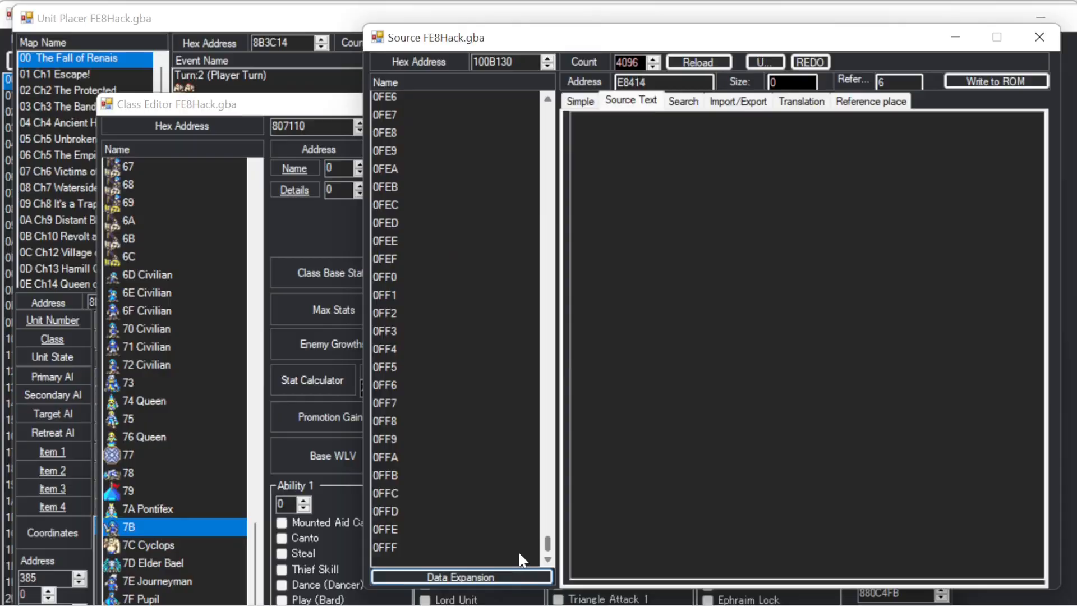
left_click(412, 530)
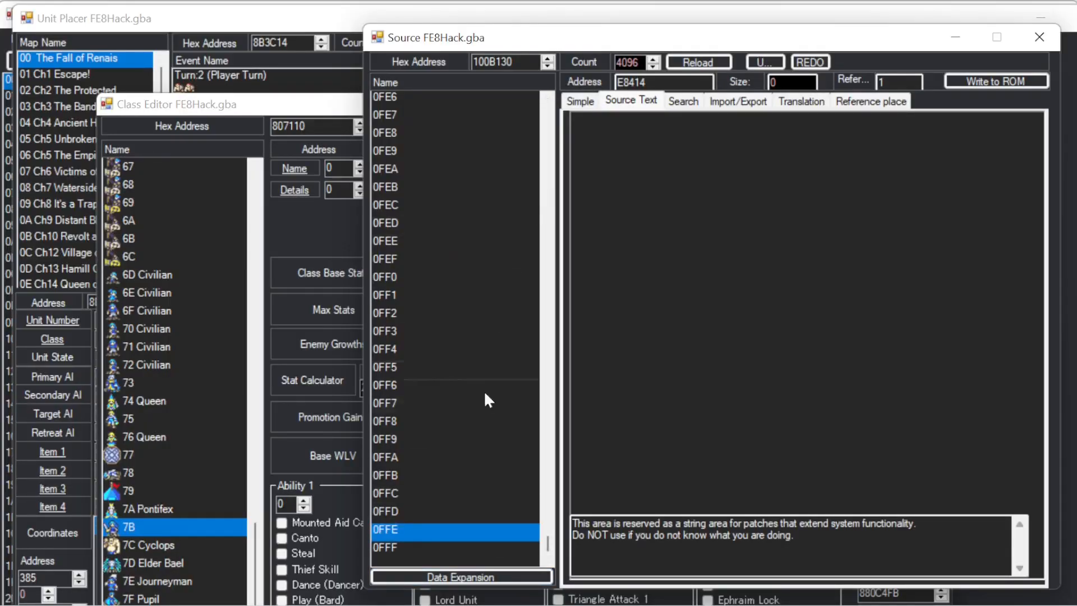
double_click(395, 523)
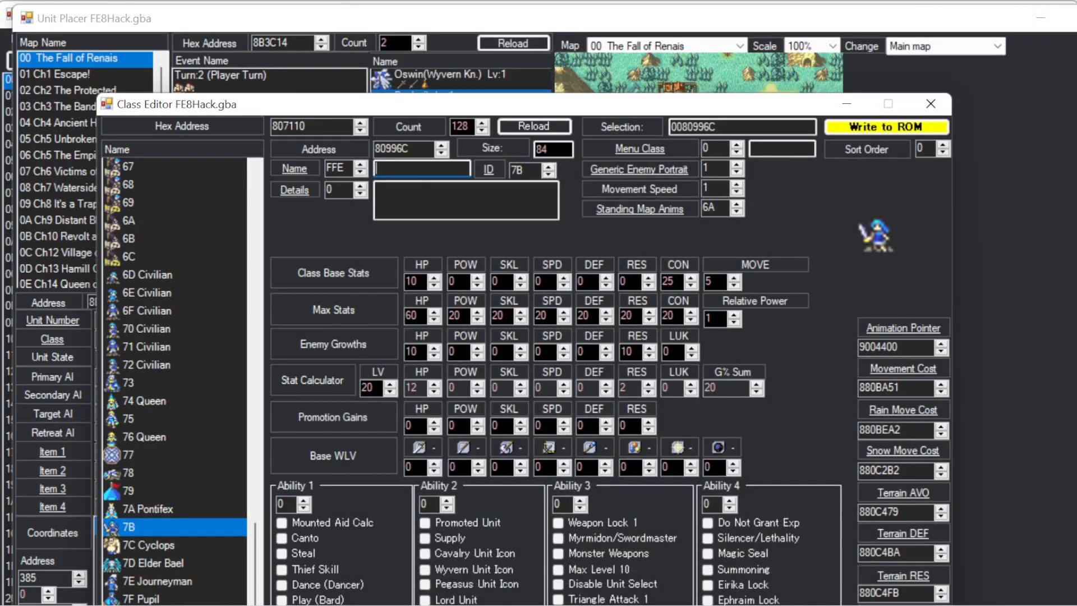
Enter "Villager" as the text of class 7B's name, write it to ROM, and close the text, class and unit placer windows.
left_click(295, 169)
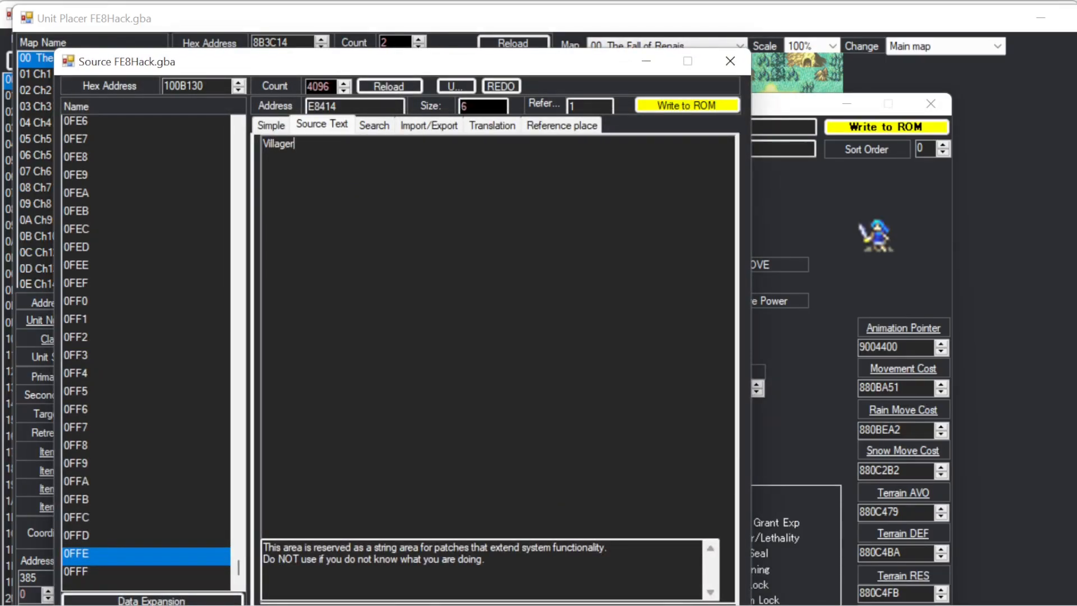
left_click(712, 110)
left_click(731, 62)
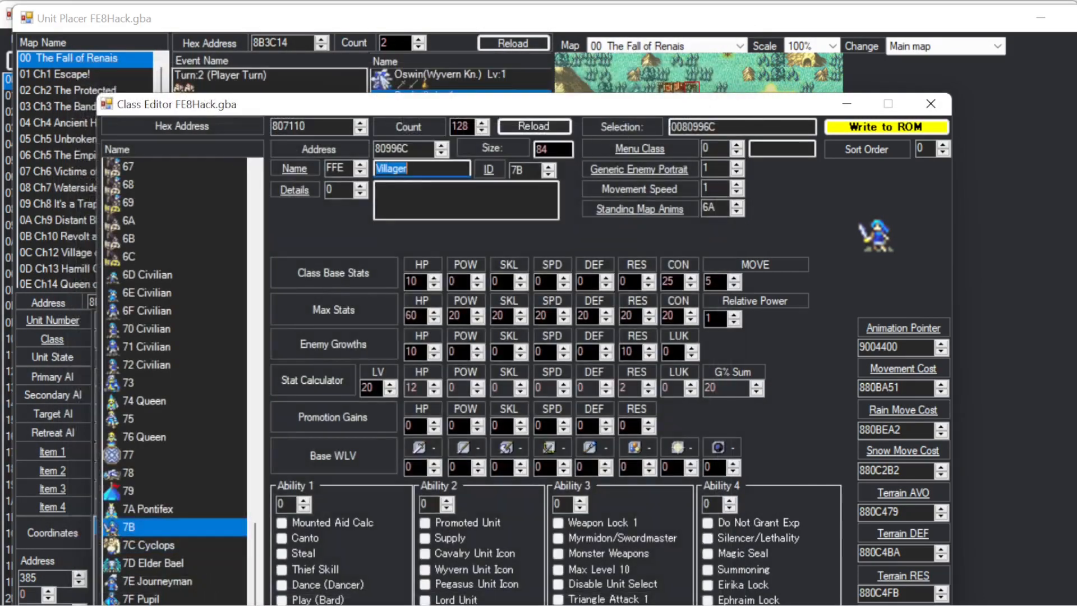
left_click(932, 104)
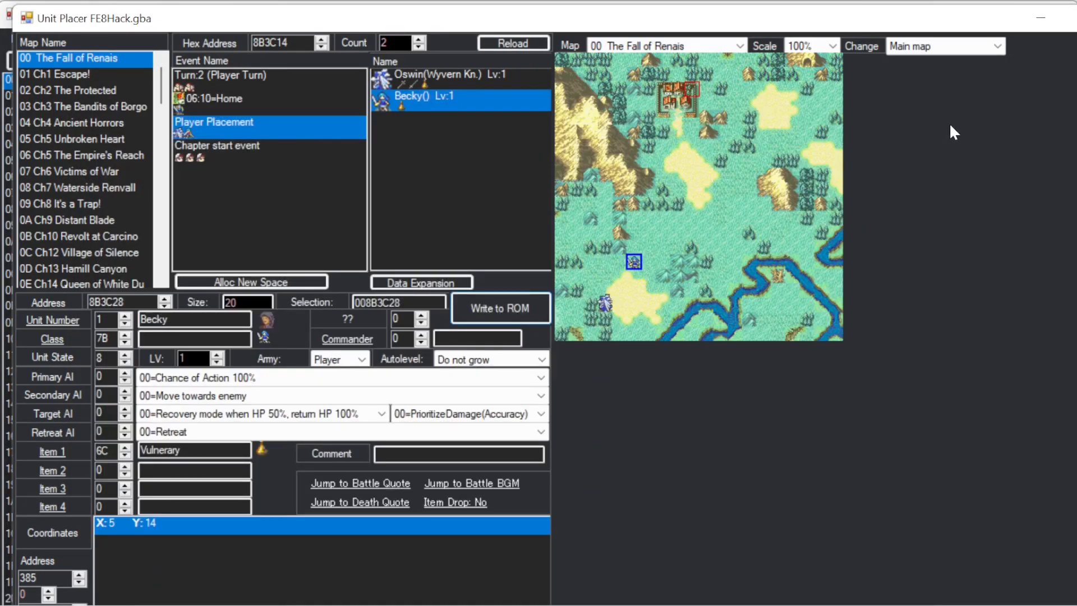
left_click(1076, 18)
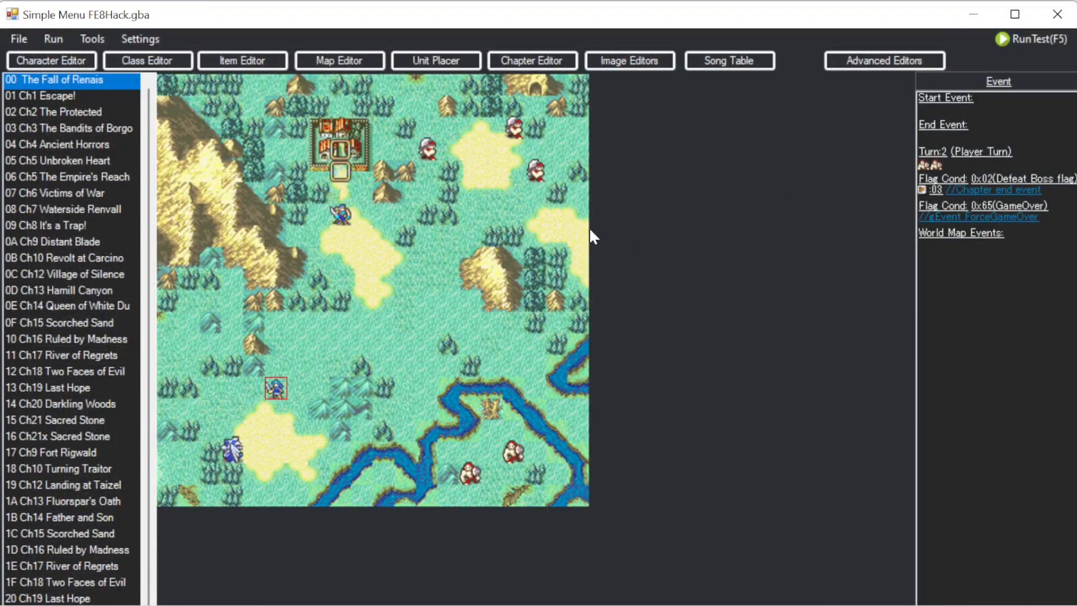
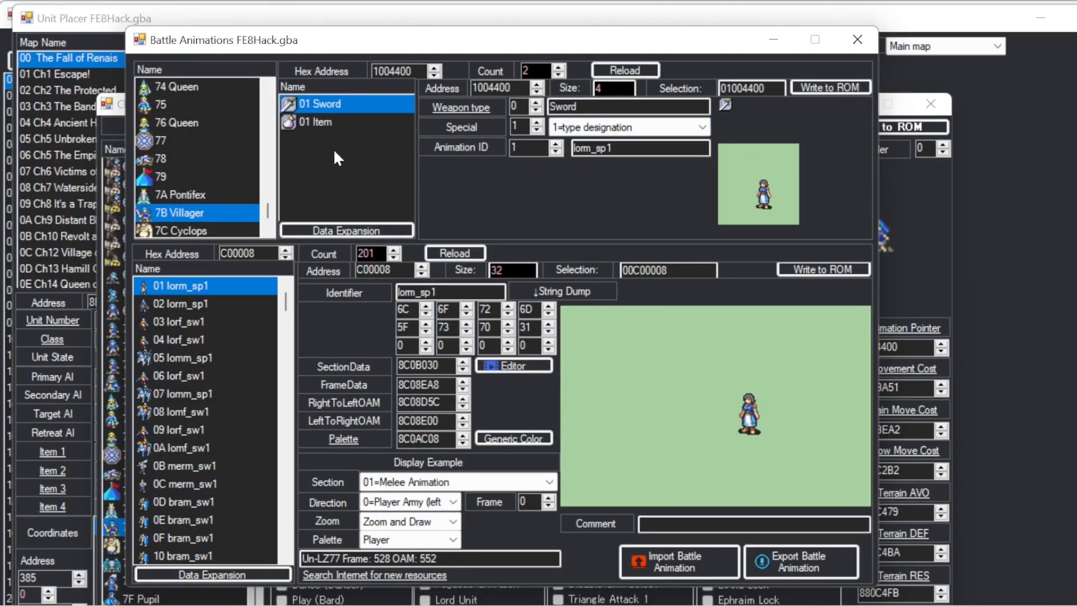
Import Sword.bin from the Villager's "1. Sword" folder into battle animation 03 lorf_sw1.
left_click(177, 321)
left_click(642, 564)
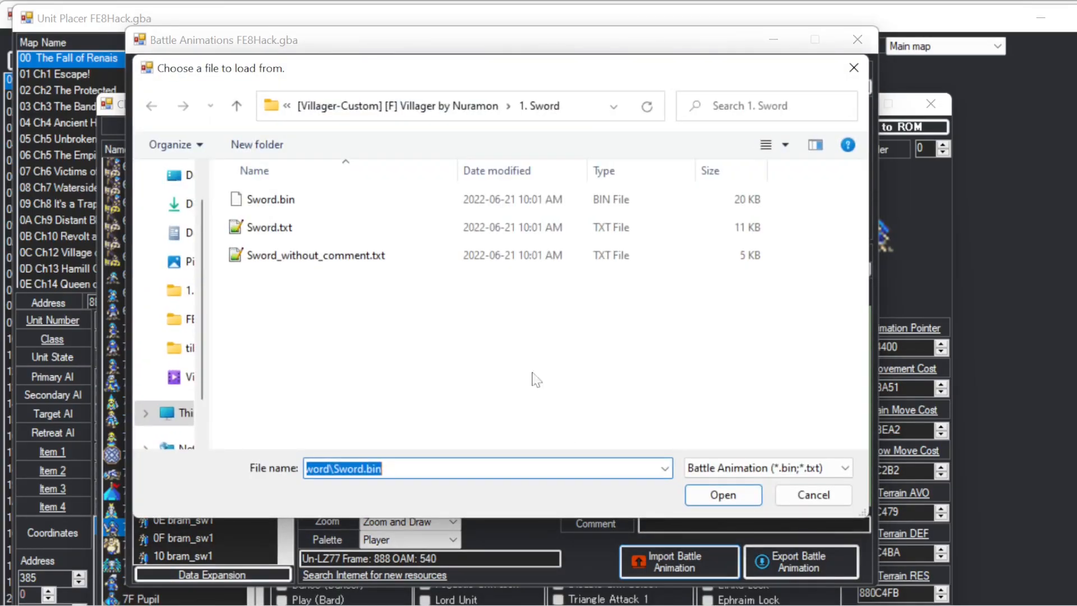
left_click(434, 108)
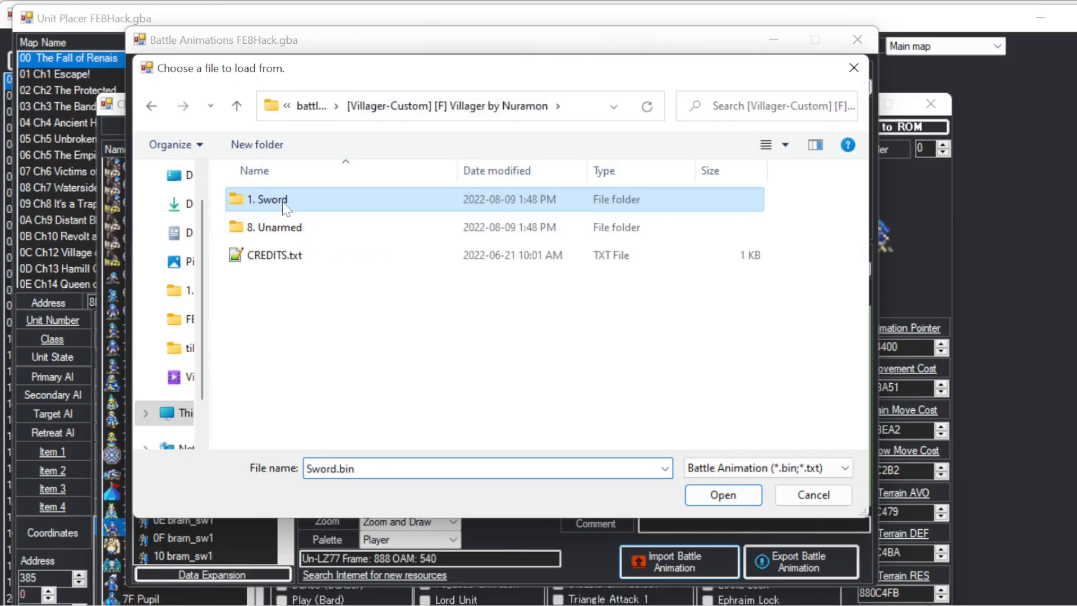
double_click(268, 199)
double_click(269, 198)
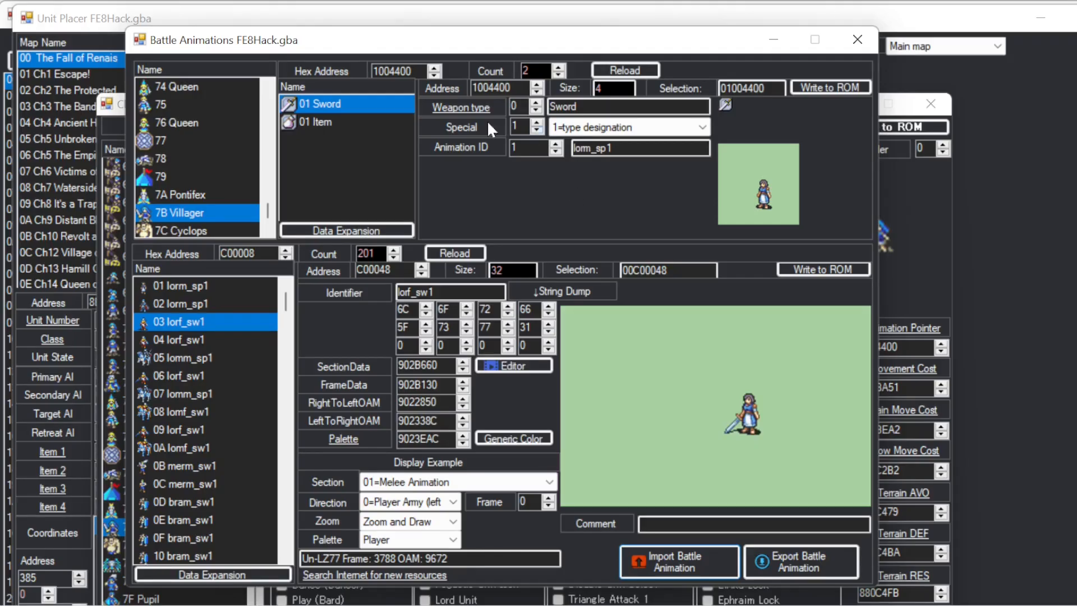
Set the animation ID of the Villager's Sword entry to 3, write it to ROM, and close the battle animations window.
left_click(555, 151)
left_click(557, 145)
left_click(557, 145)
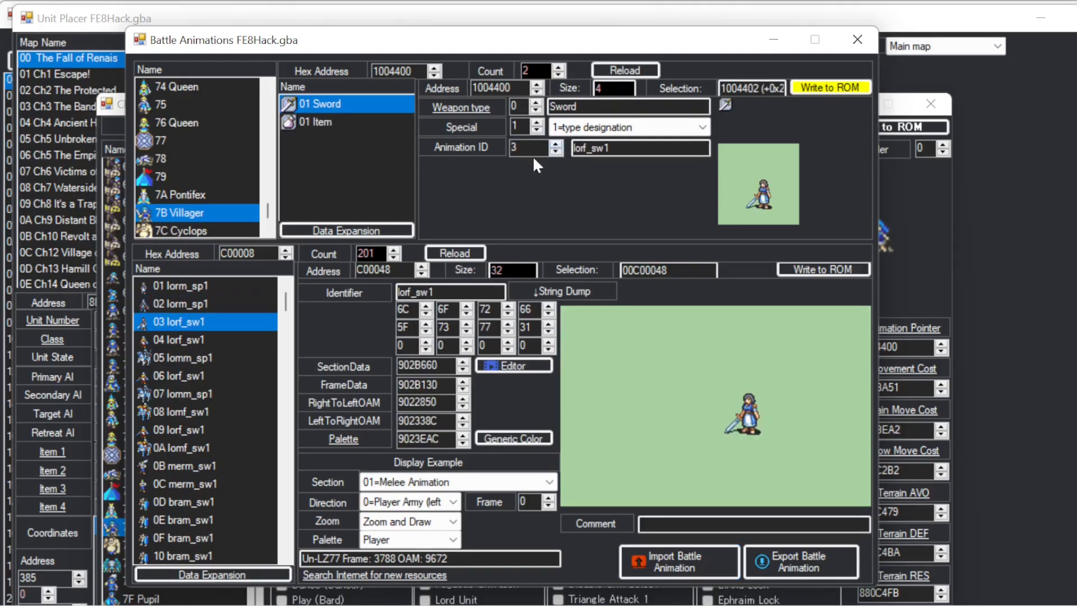
left_click(198, 280)
left_click(199, 323)
left_click(833, 91)
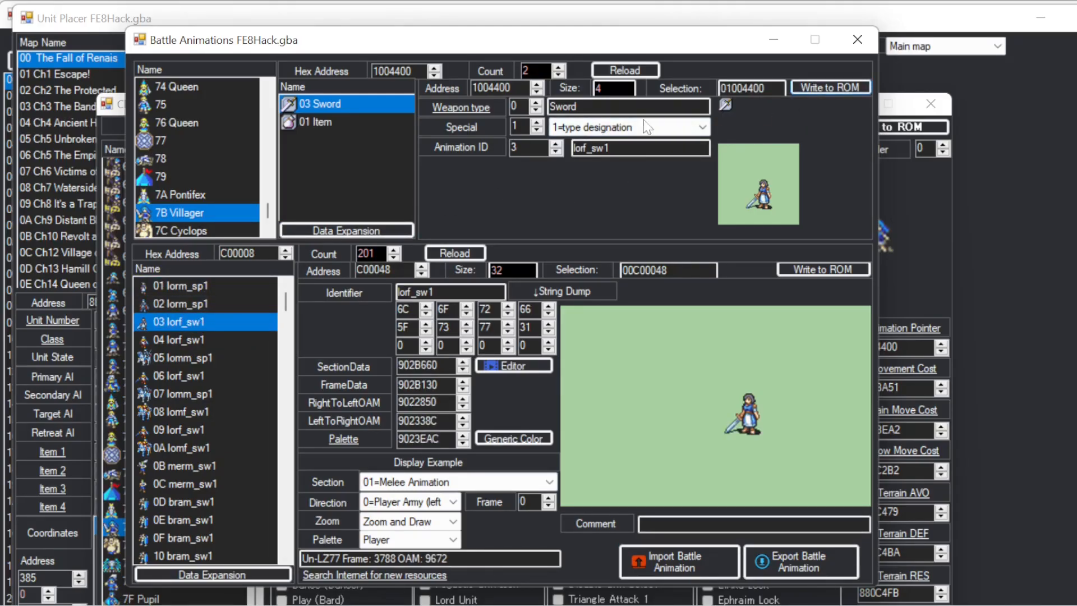
left_click(859, 40)
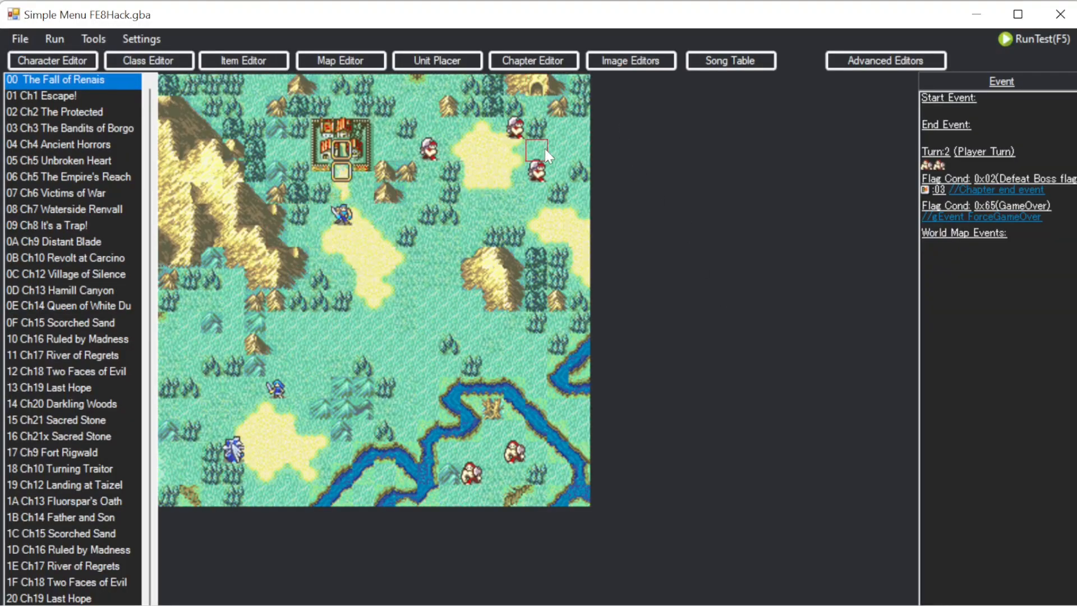
Open the map style assignment for chapter 00 The Fall of Renais and extend the map pointer PLIST.
left_click(527, 67)
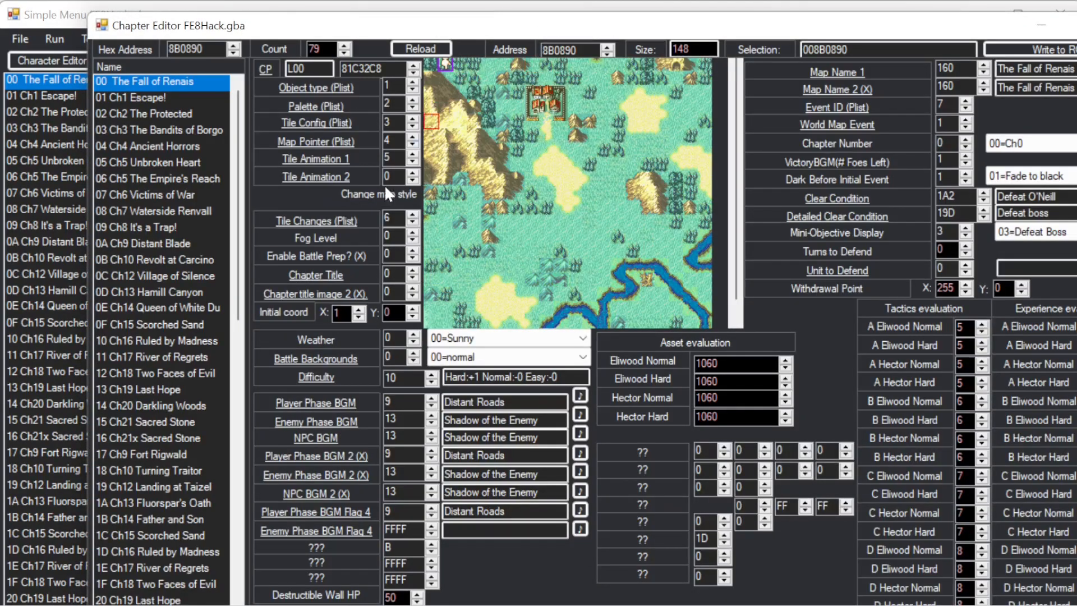
left_click(354, 195)
left_click(359, 168)
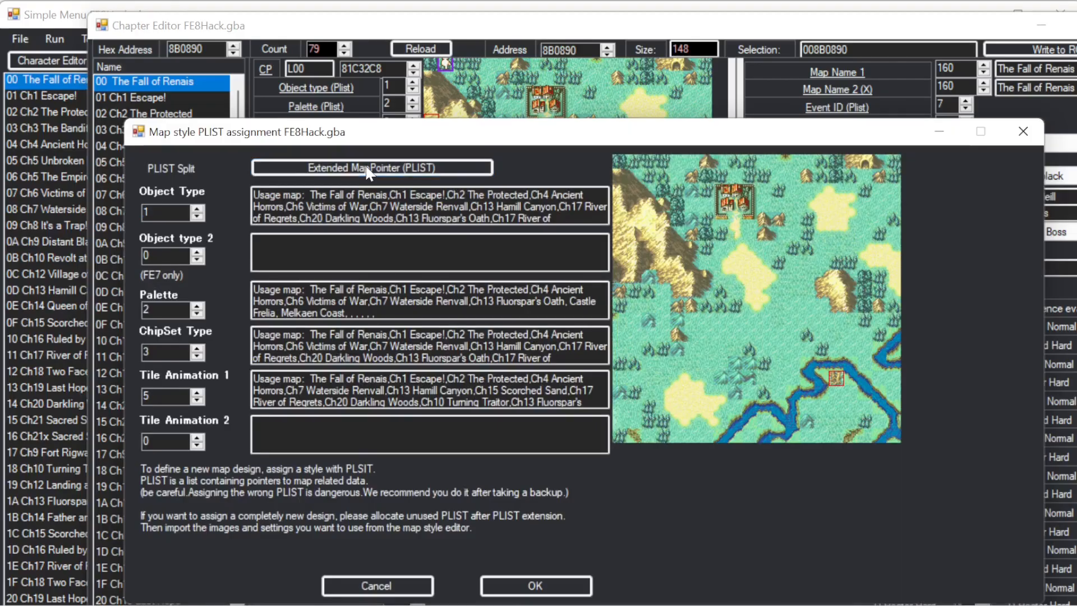
left_click(582, 374)
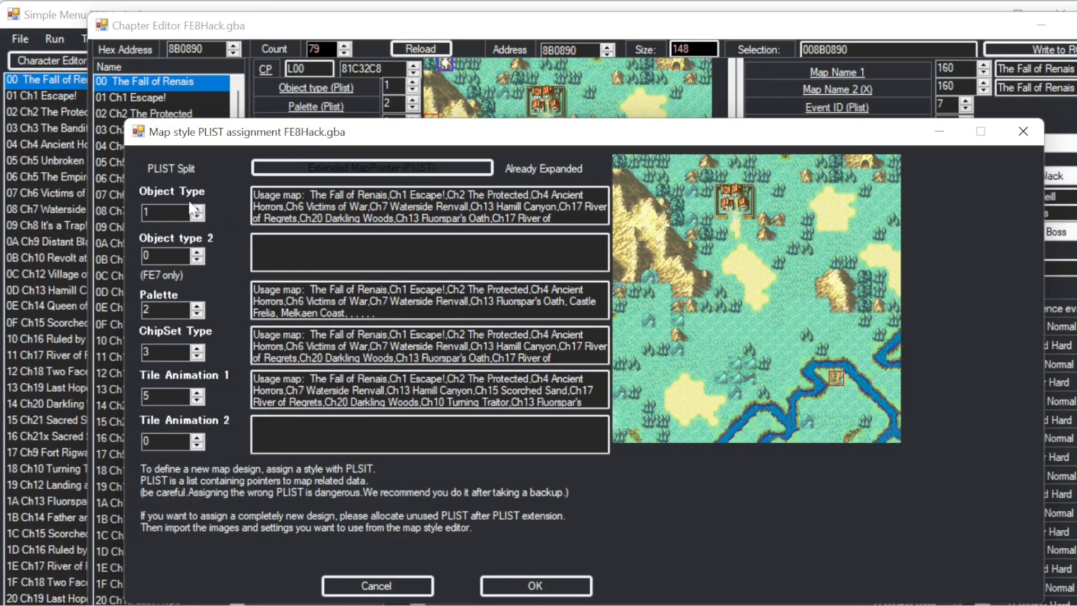
Set the chapter's map style to object type 3, palette 4 and chipset type 5, write it to ROM, and close the chapter editor.
left_click(197, 209)
left_click(197, 208)
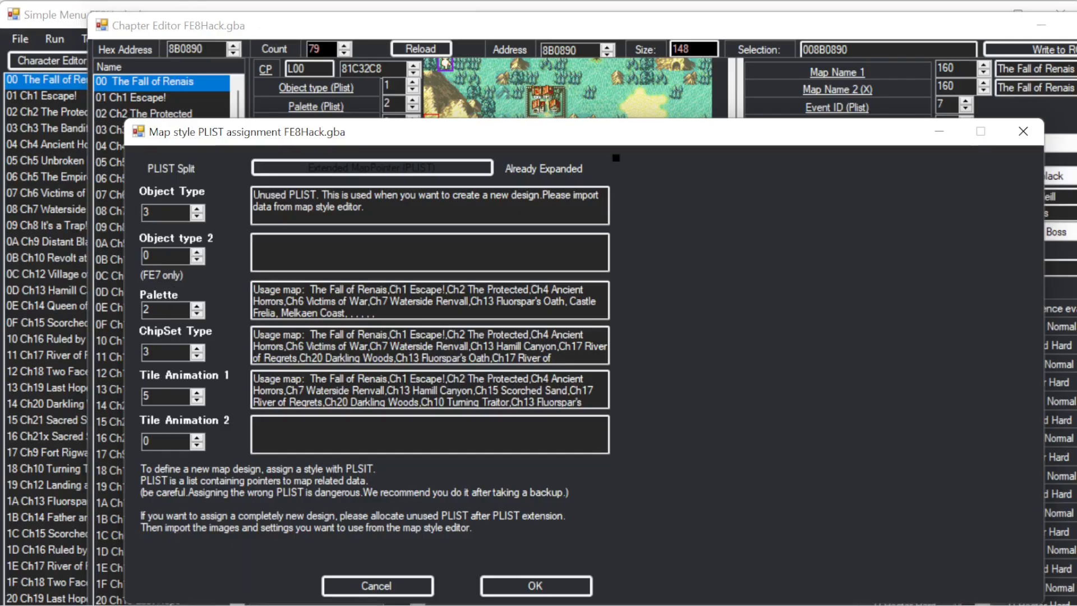
left_click(197, 306)
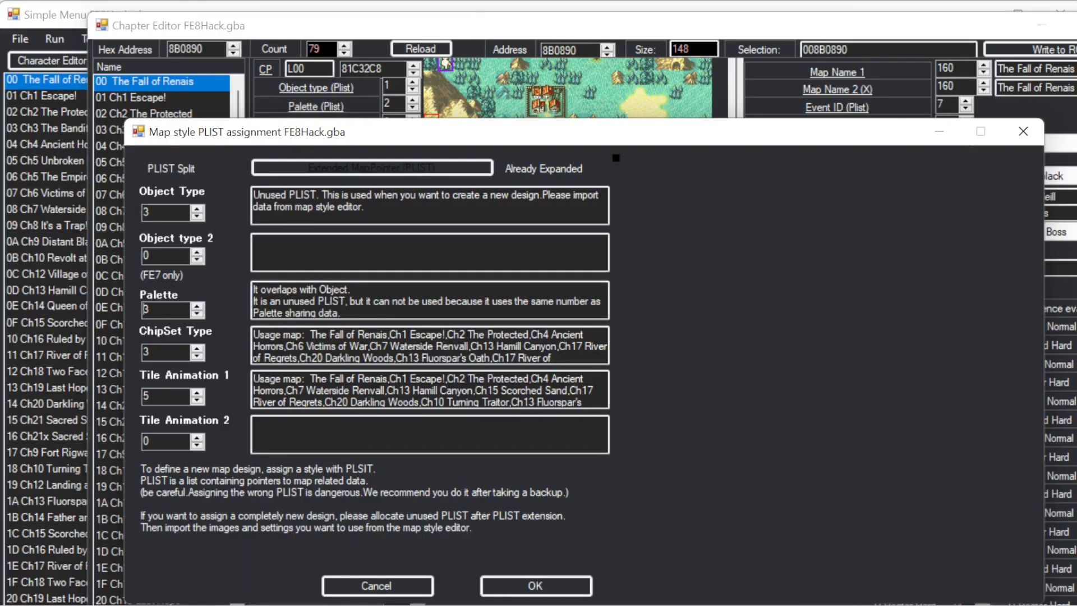
key("Up")
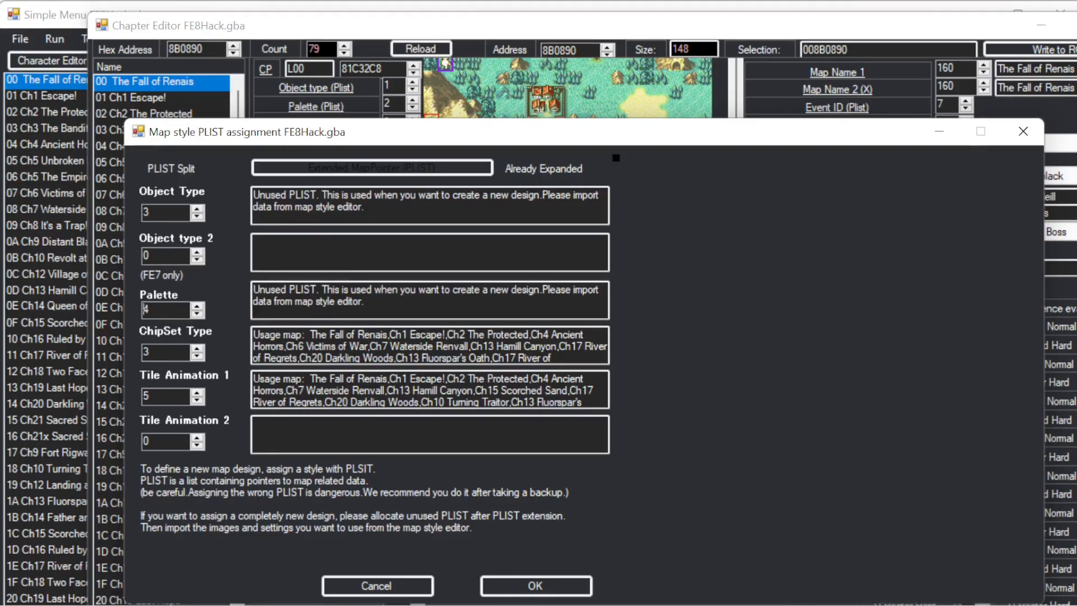
key("Up")
key("Up")
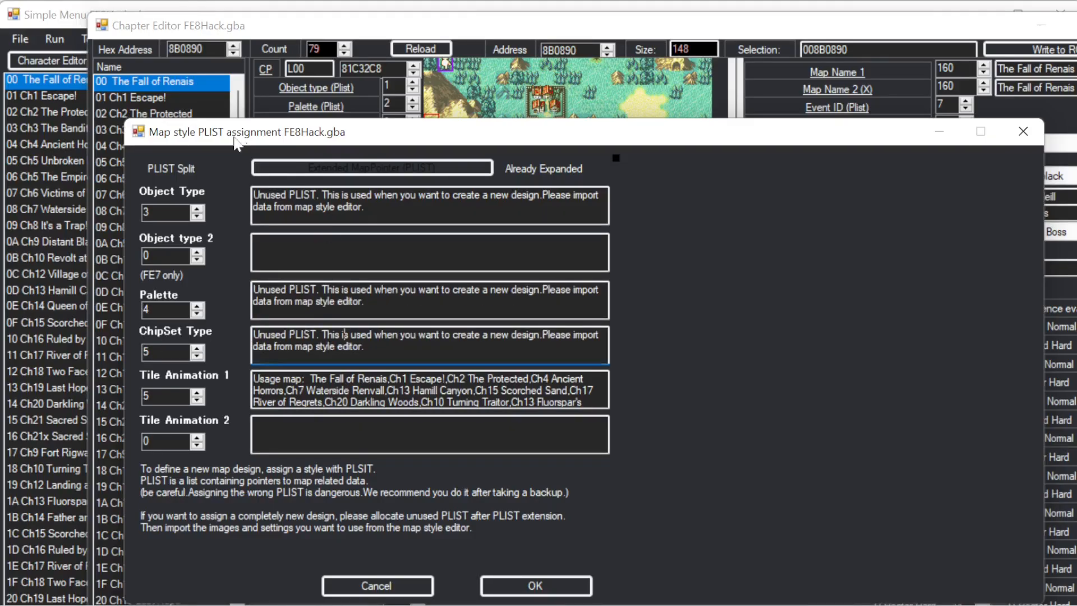
left_click(536, 583)
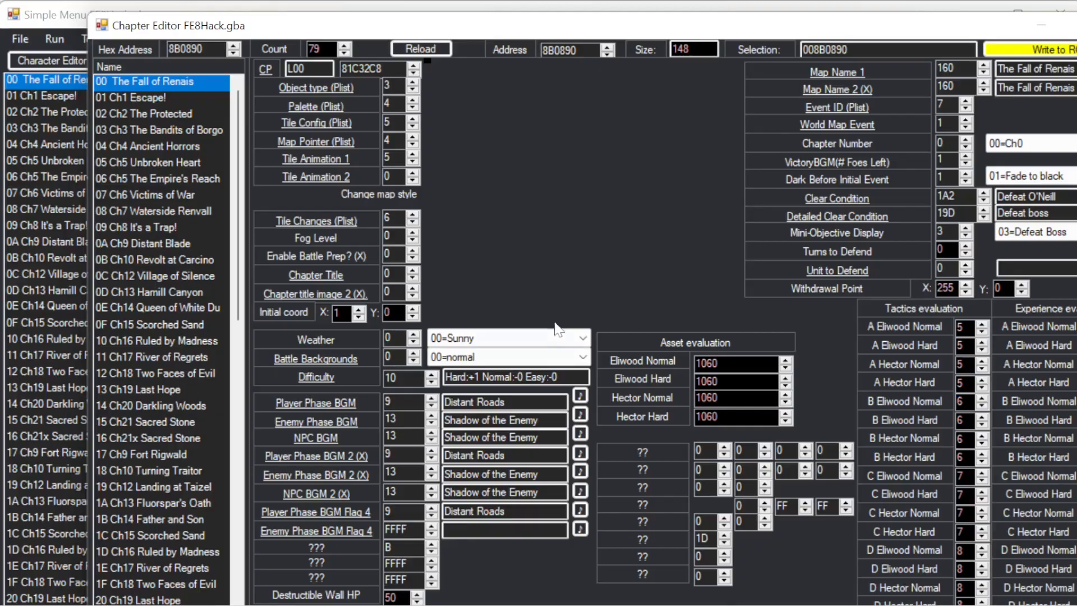
left_click(1044, 50)
left_click(1076, 25)
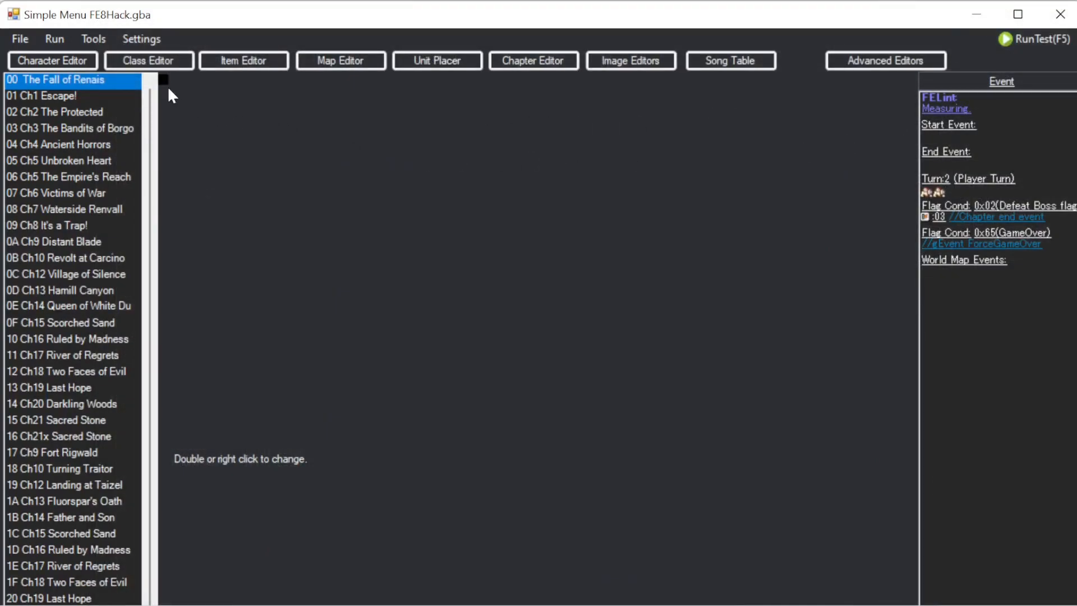
Import the second Fields Snow image from the tilesets folder, including its palette, into The Fall of Renais tileset in the Map Editor.
left_click(362, 62)
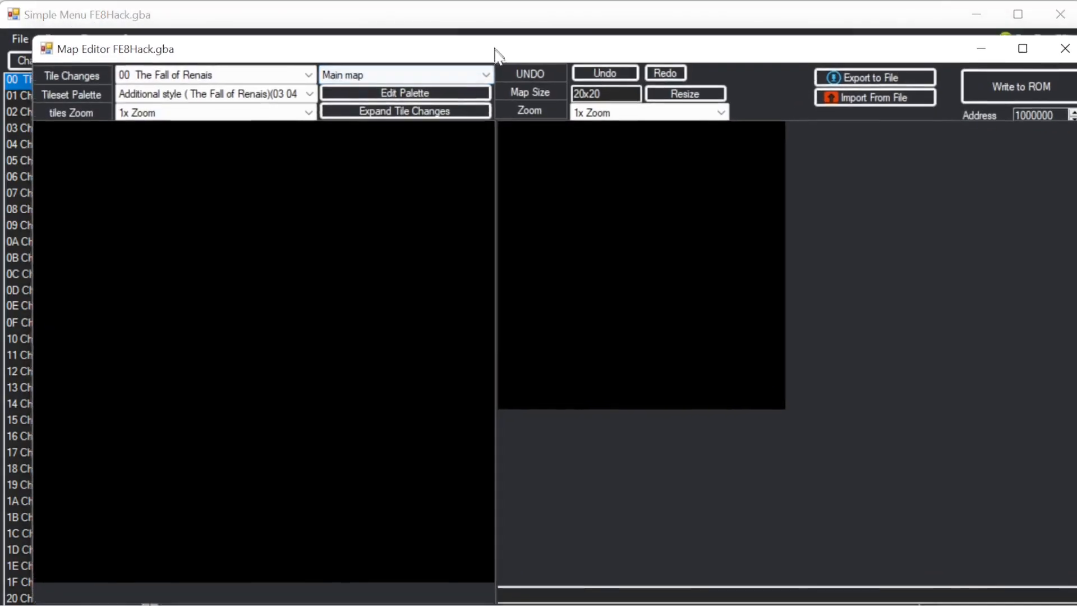
left_click(440, 121)
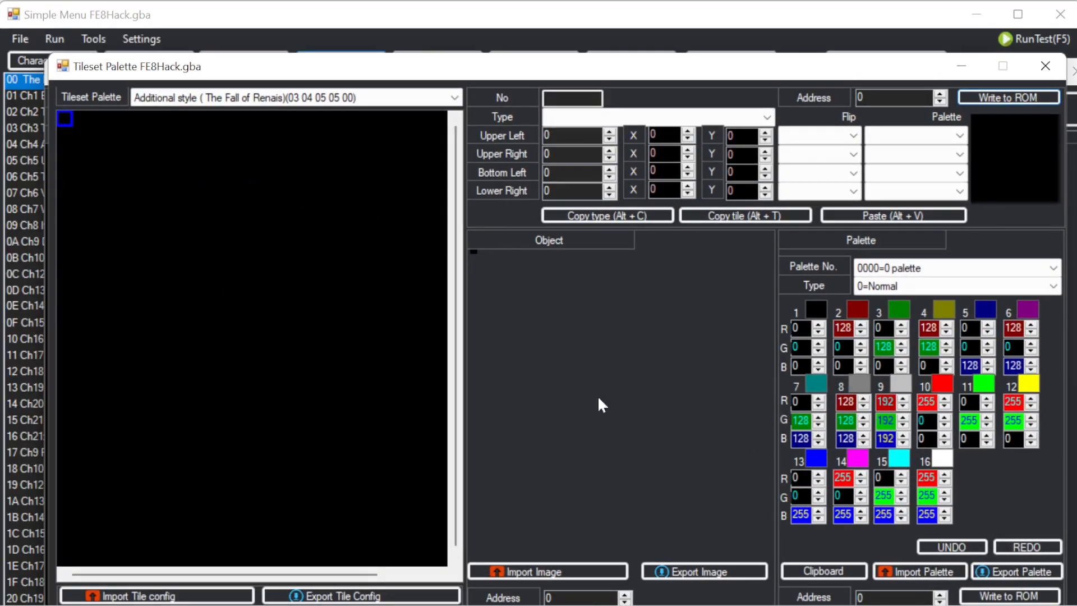
left_click(567, 570)
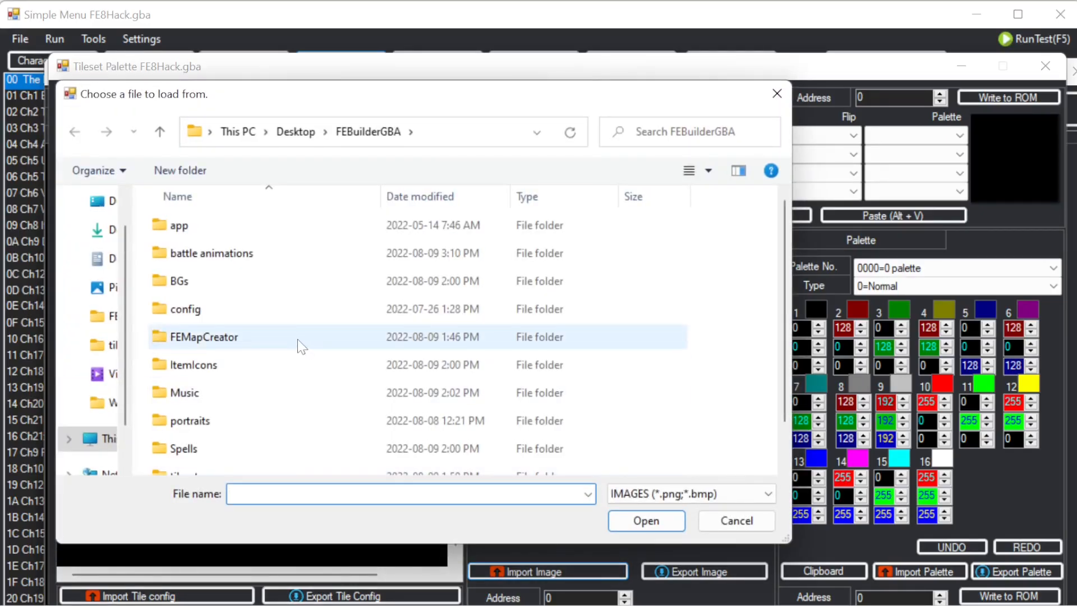
scroll(269, 364, "down", 1)
double_click(197, 435)
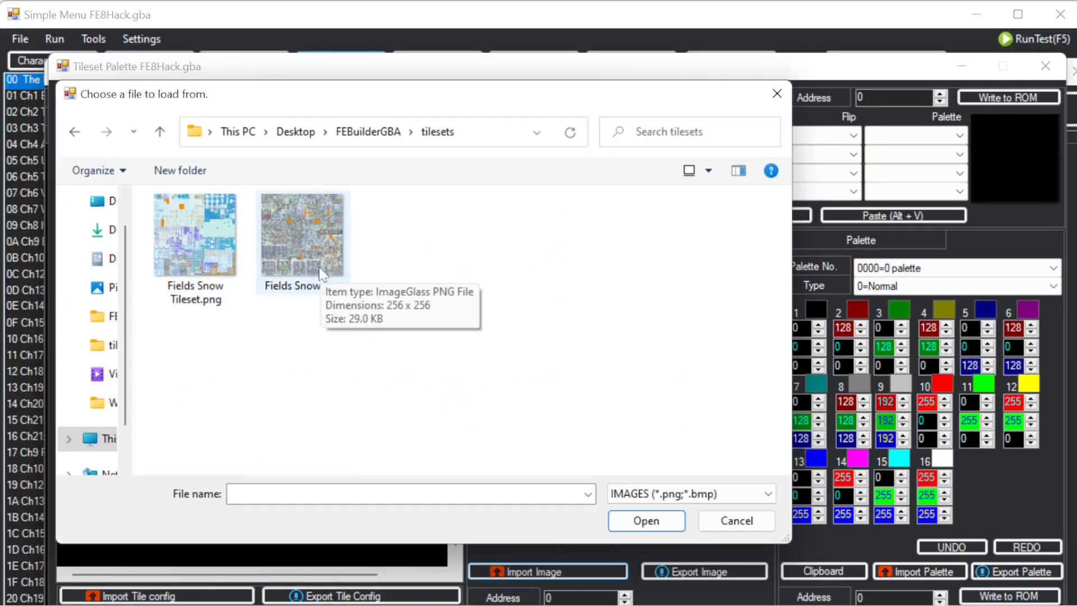
double_click(302, 243)
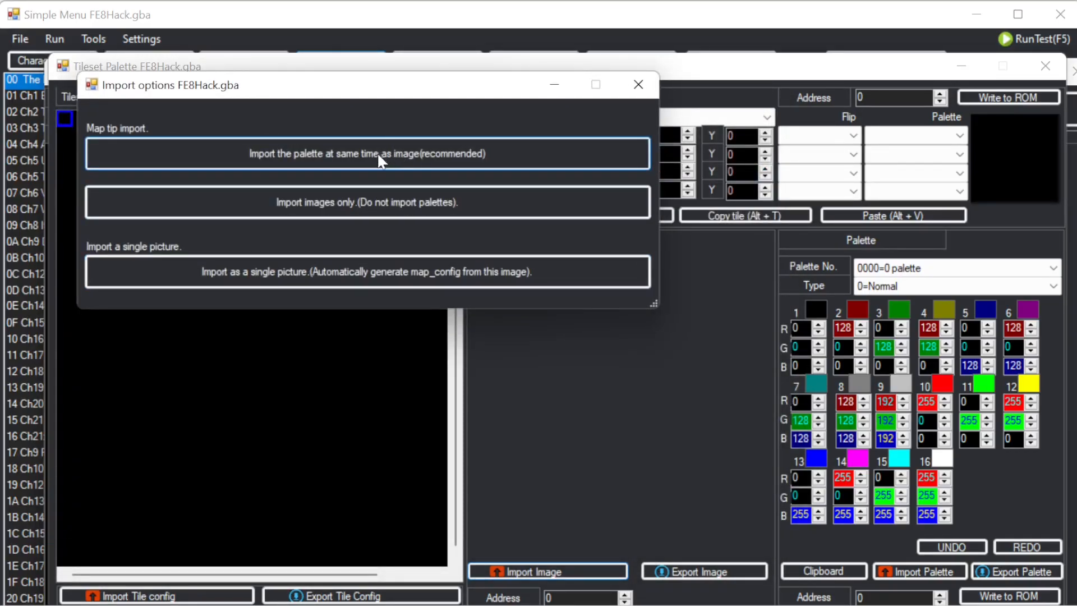
left_click(378, 153)
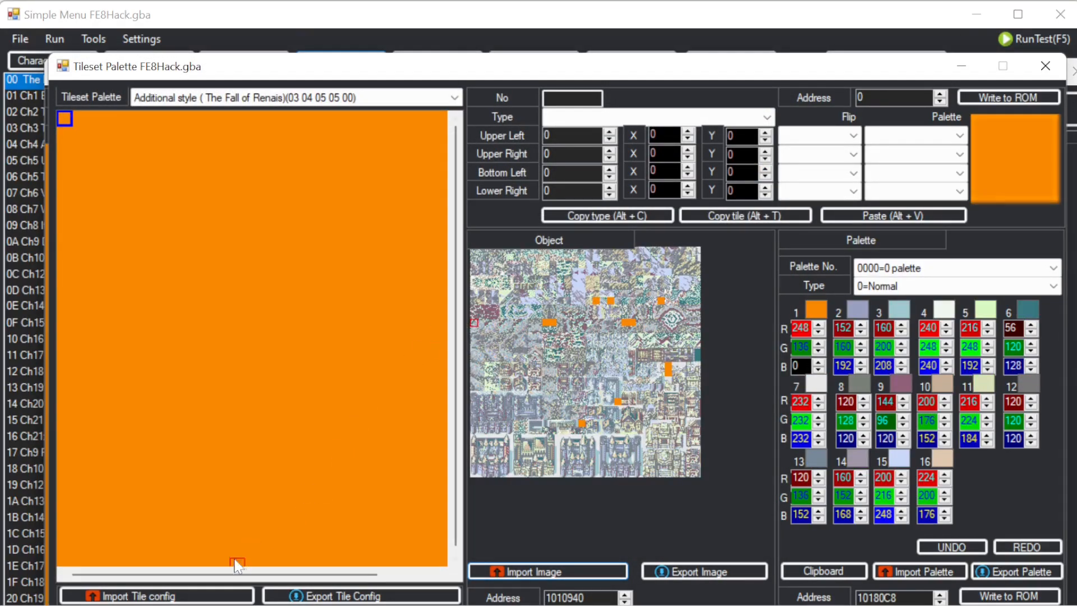
Import the Fields Snow.mapchip_config tile configuration, and close the tileset palette and map editor windows.
left_click(167, 596)
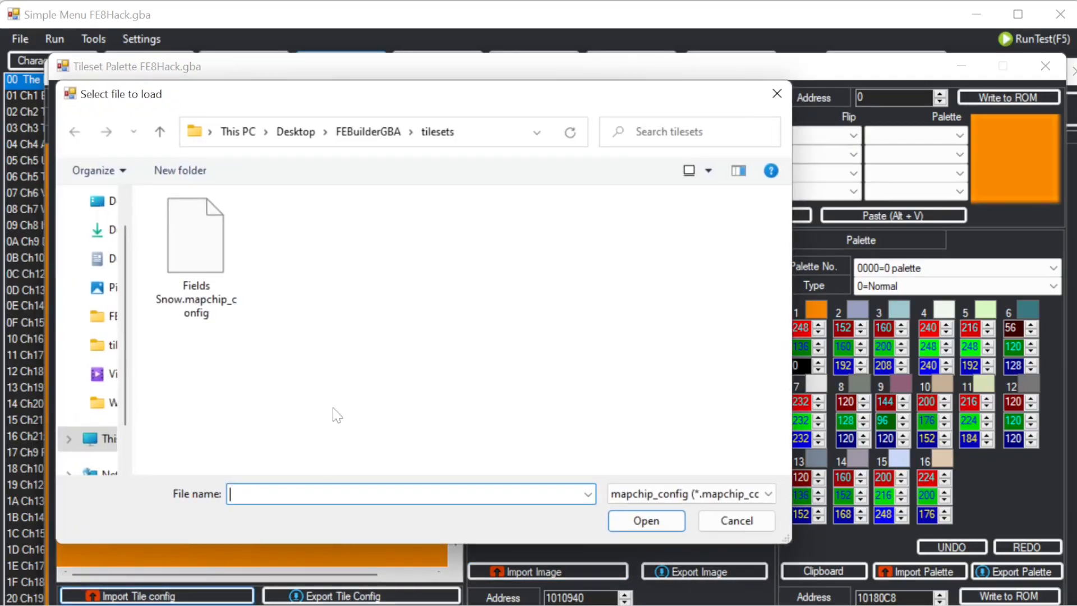
double_click(215, 299)
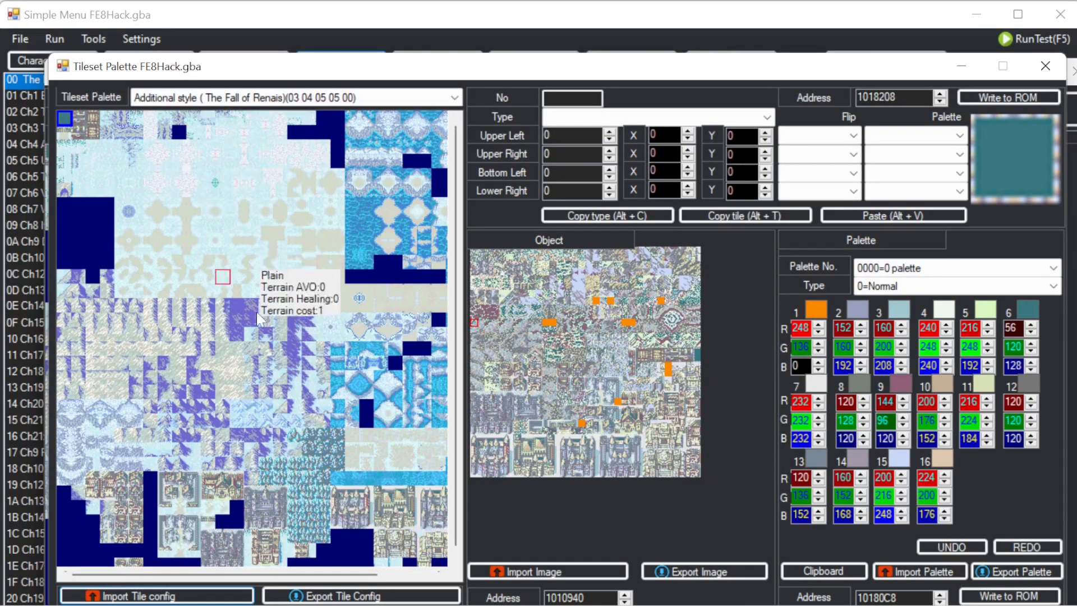
left_click(1044, 66)
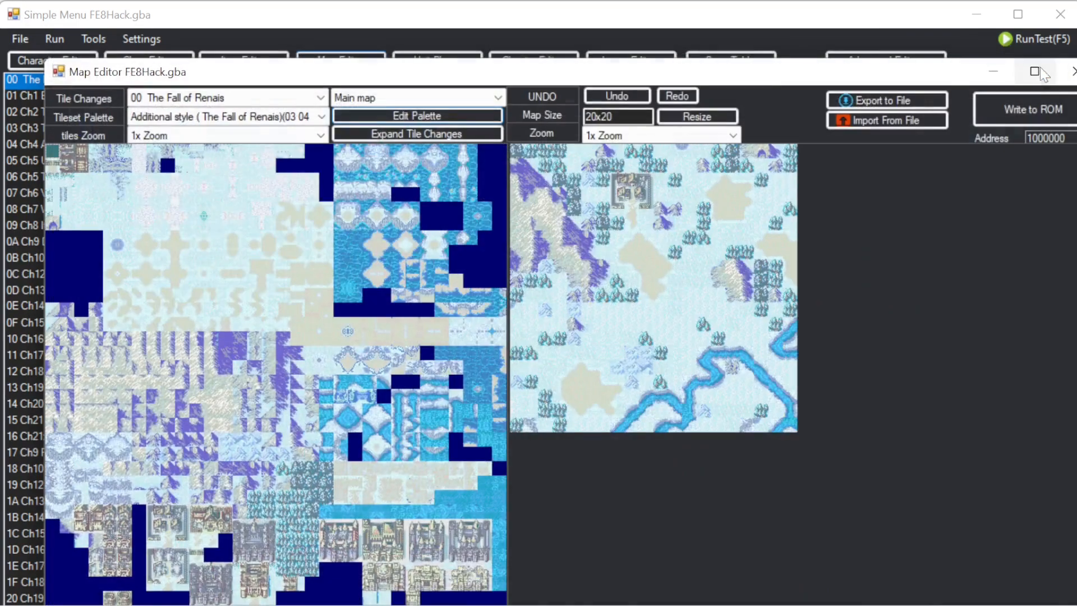
left_click(1060, 70)
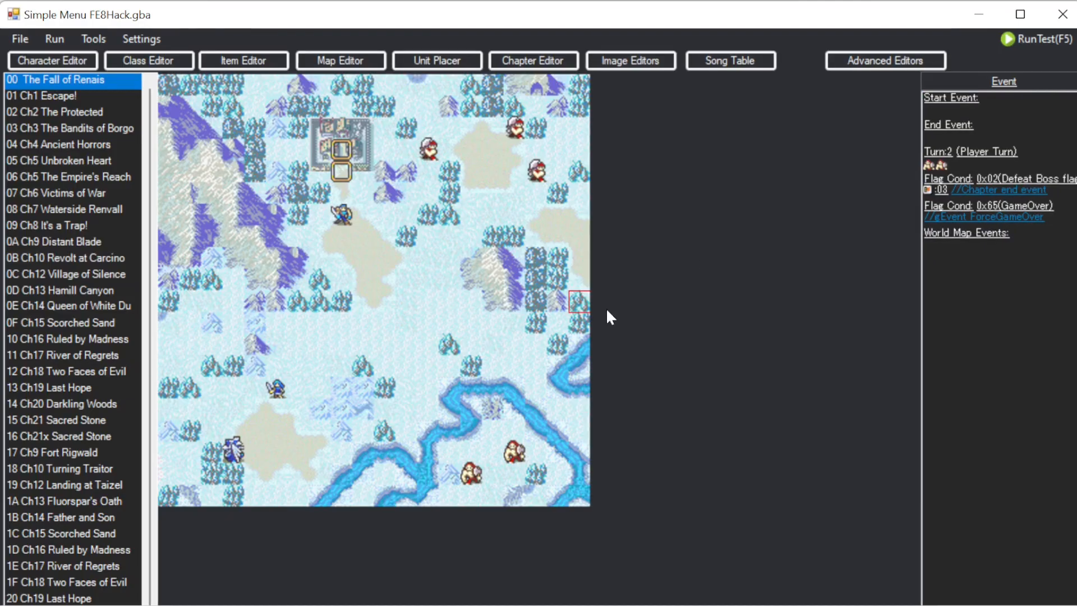
Find the patches matching "skip open", set Toggle New Game Text to SKIP 0x00 0x00, and write it.
left_click(93, 38)
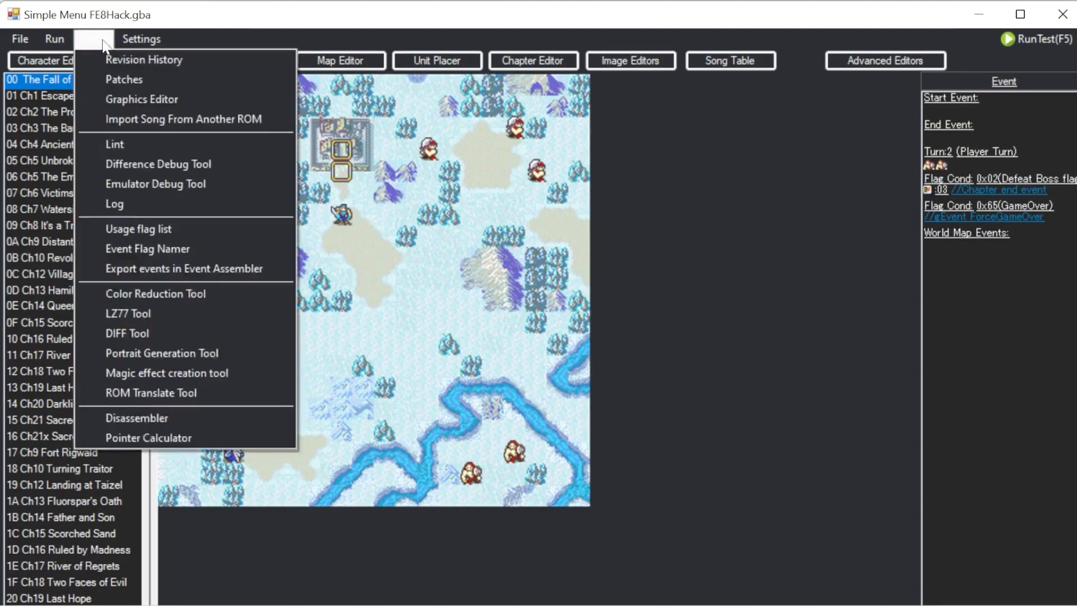
left_click(120, 79)
type("skip open")
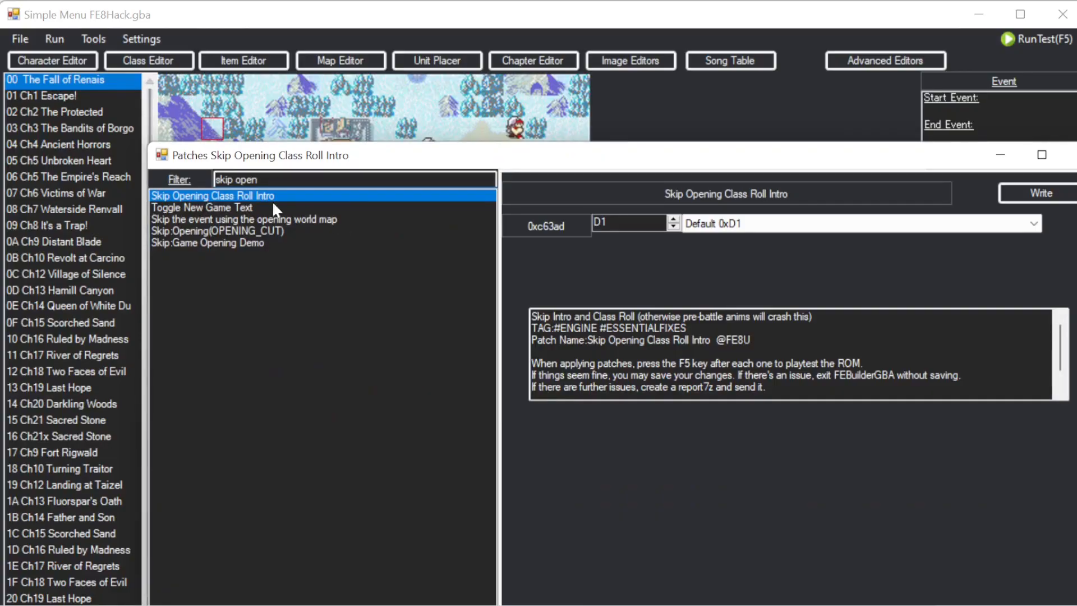
left_click(241, 207)
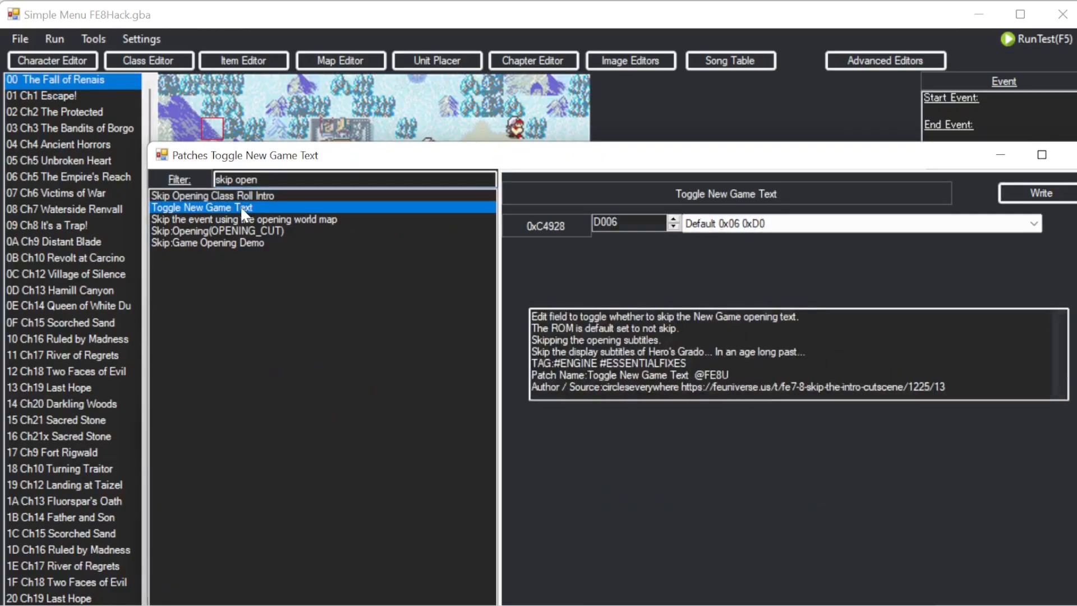
left_click(729, 223)
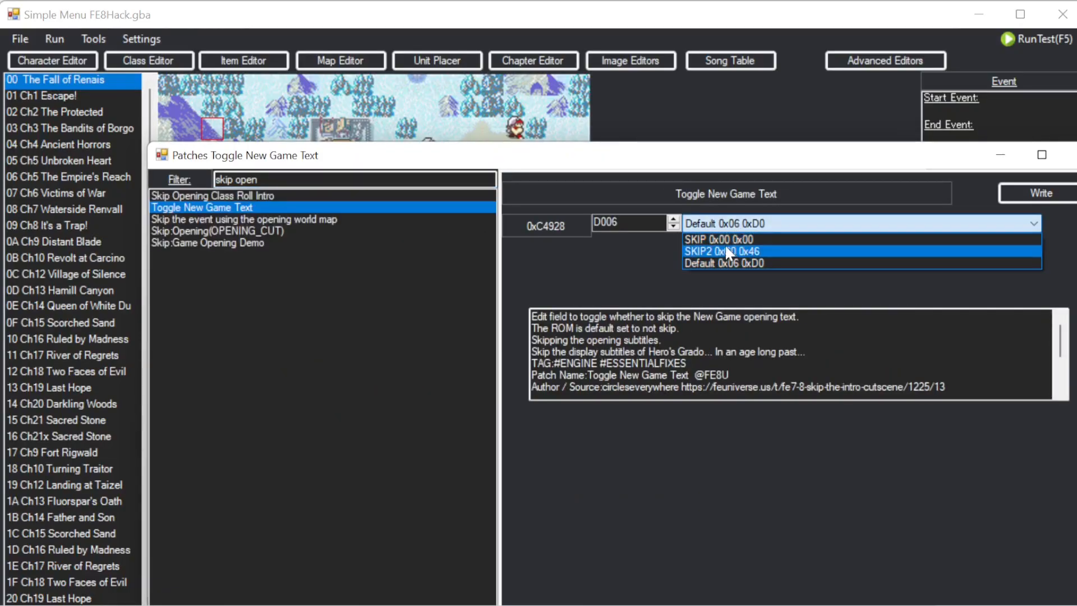
left_click(724, 236)
left_click(1009, 198)
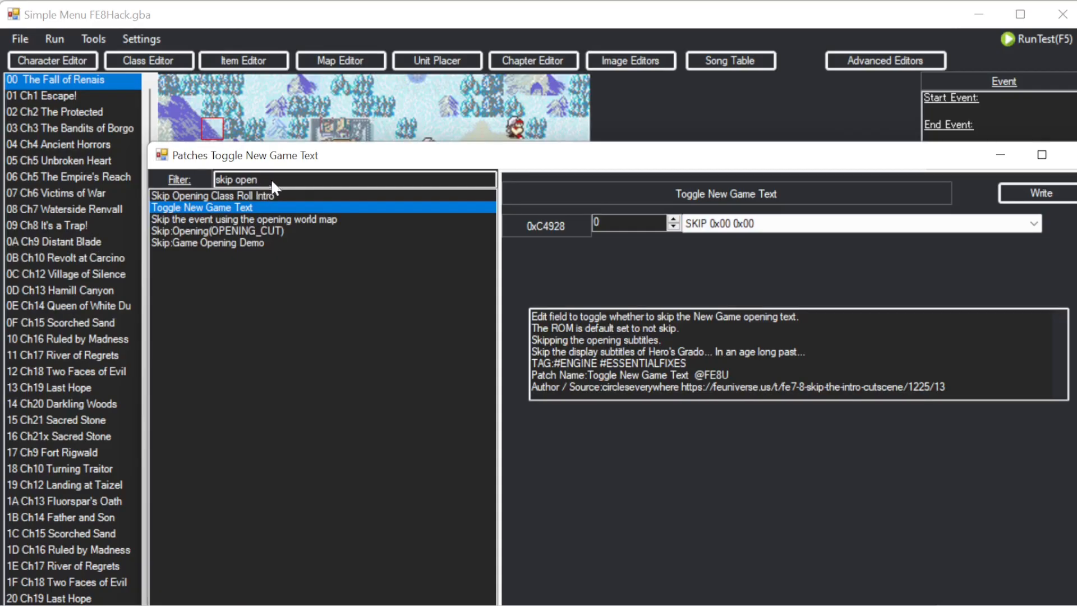
Filter the patches by "game option" and choose Default(Animation 1) for Set Default Option "Animation".
left_click_drag(273, 178, 117, 171)
type("g")
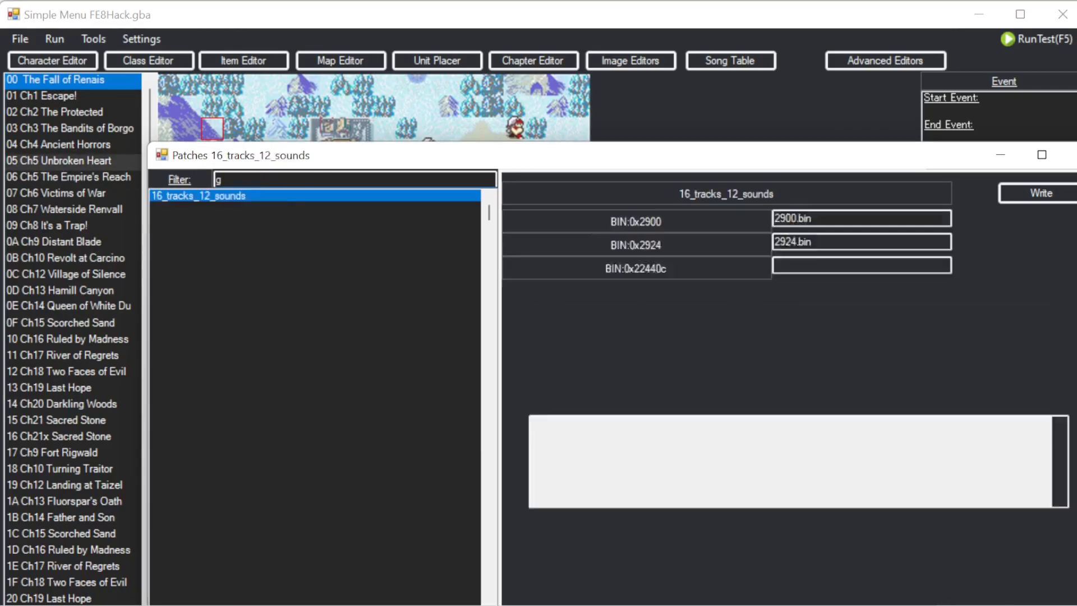
type("ame option")
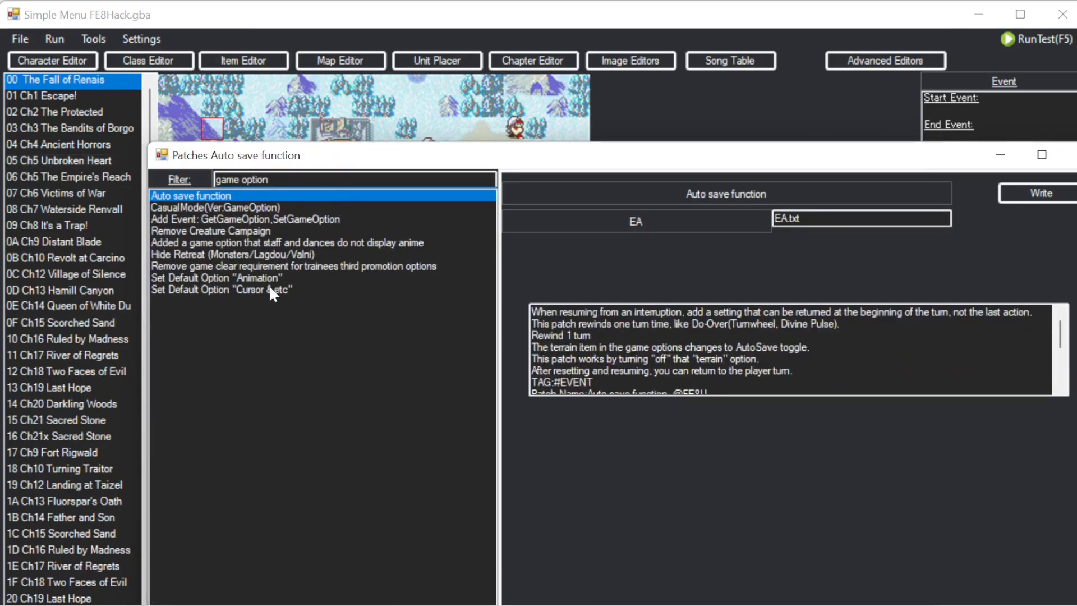
left_click(263, 278)
left_click(540, 227)
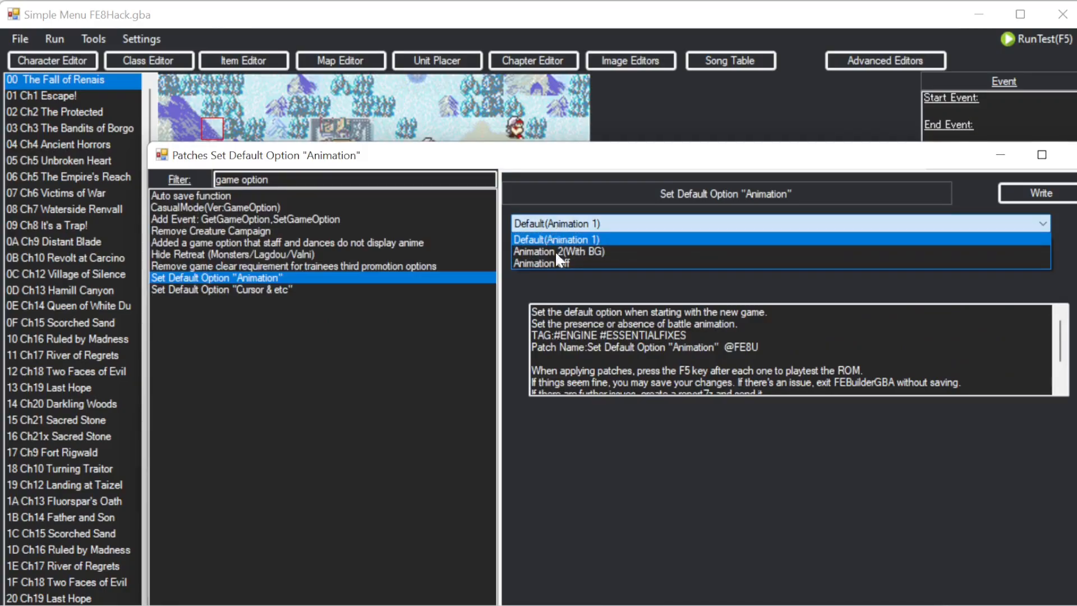
left_click(555, 239)
Set the Set Default Option "Cursor & etc" patch to Game/text speed Fast and write it.
left_click(228, 288)
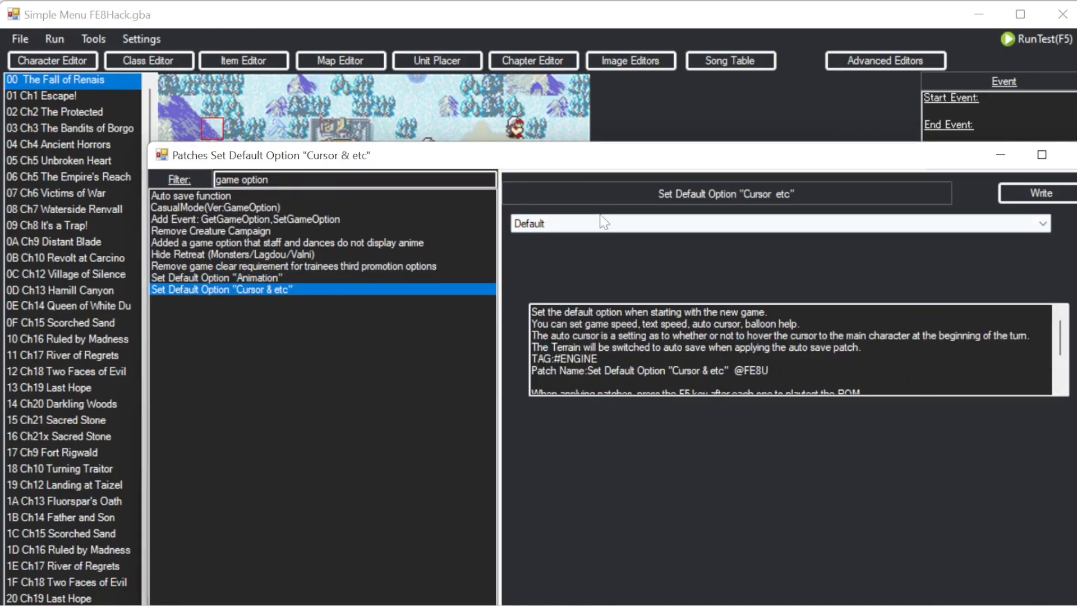
left_click(603, 223)
left_click(579, 263)
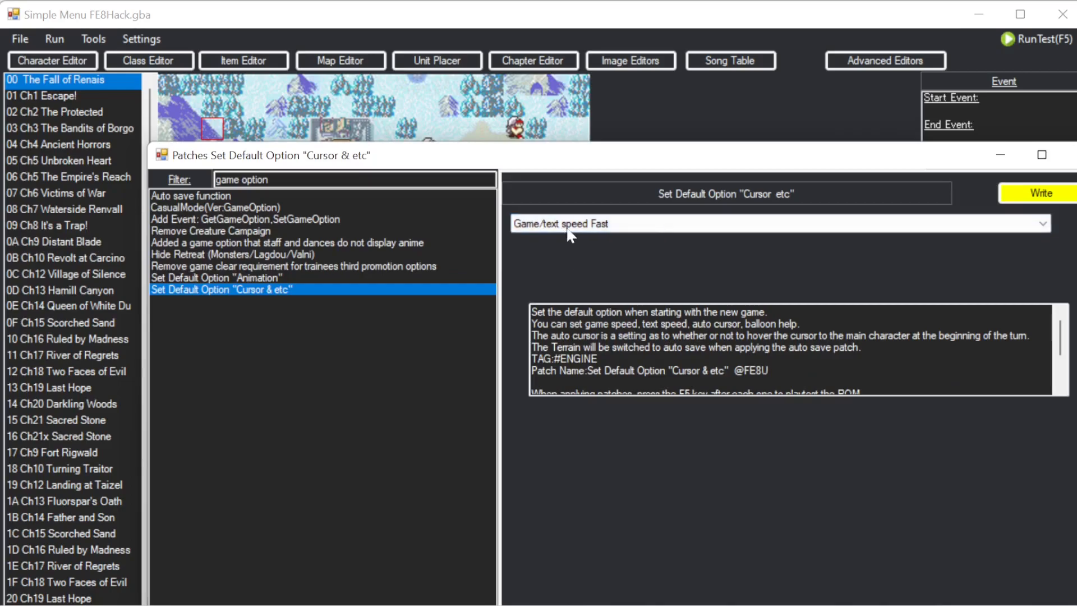
left_click(1039, 194)
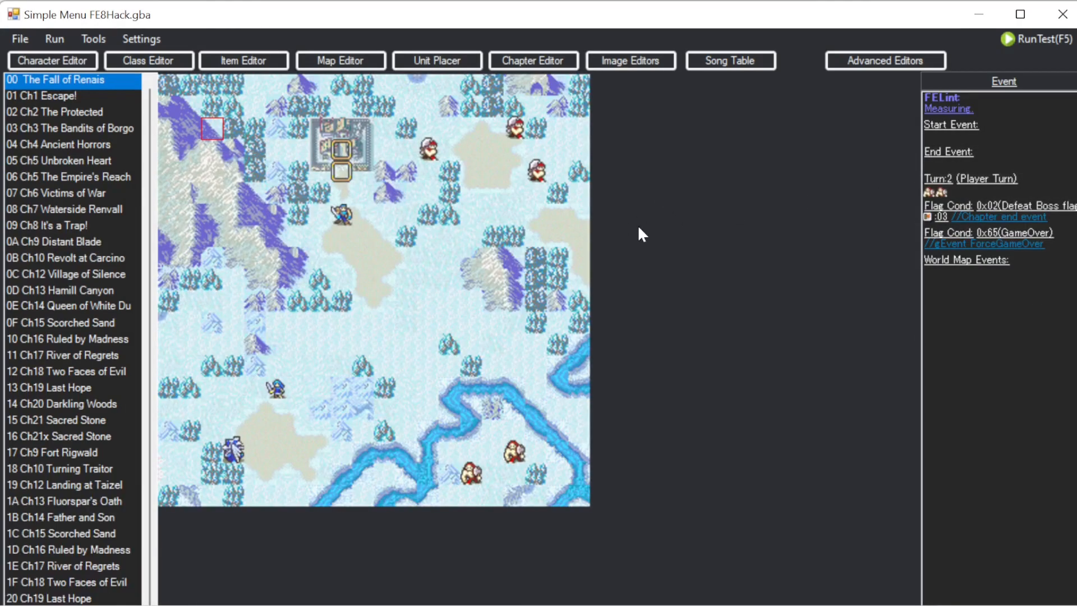
Test-run the ROM in mGBA and bring the emulator window to the front.
key("F5")
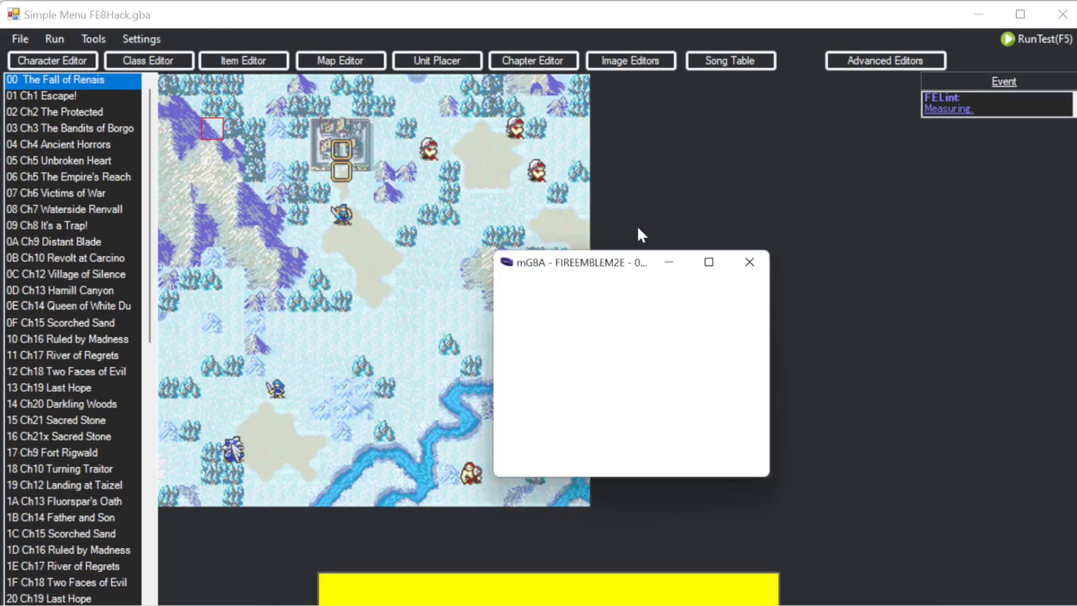
left_click_drag(573, 159, 449, 29)
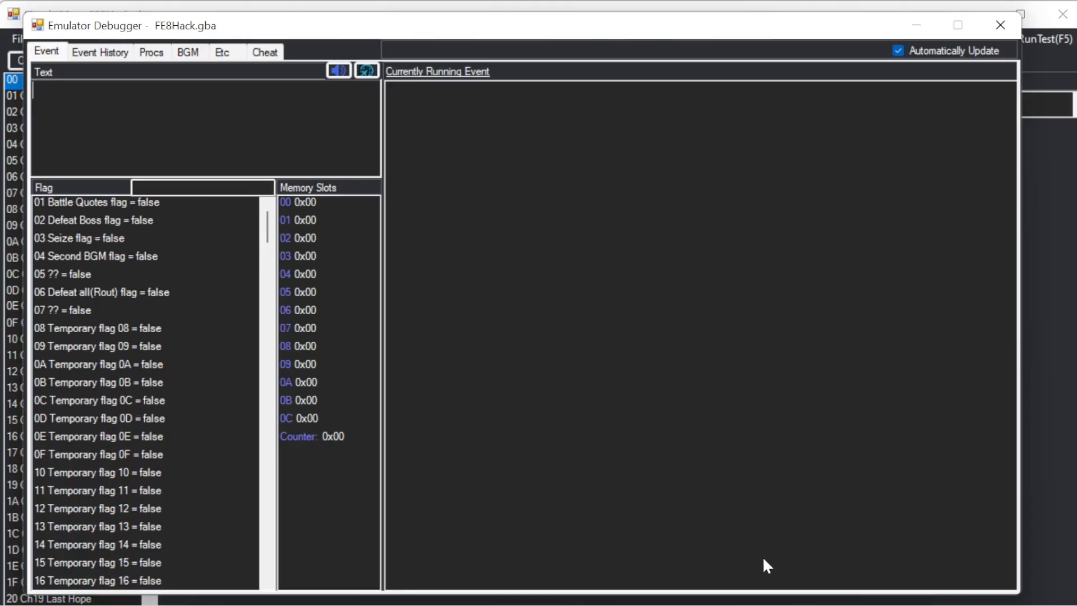
left_click(818, 605)
key("Return")
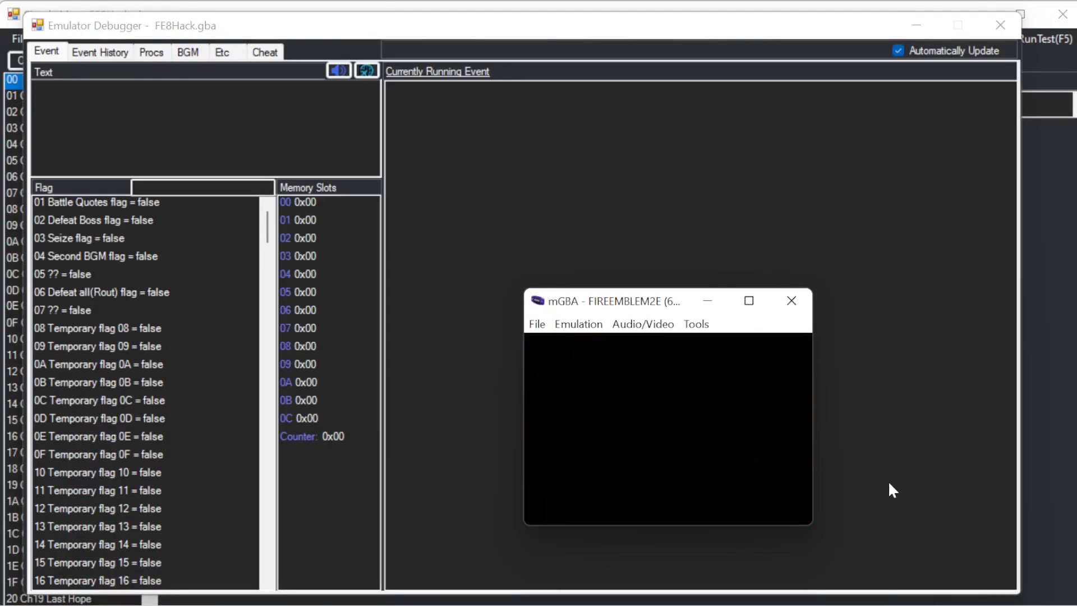
Start a new game in Normal mode and advance to the first chapter's map.
key("Down")
key("Down")
key("Down")
key("x")
key("x")
key("Left")
key("x")
key("x")
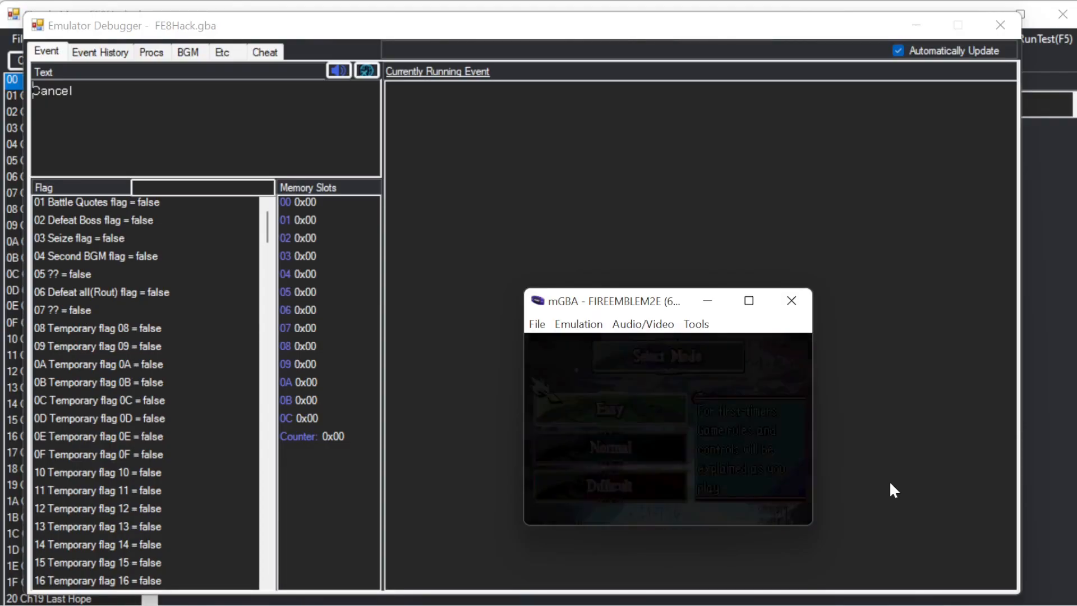
key("Down")
key("x")
key("x")
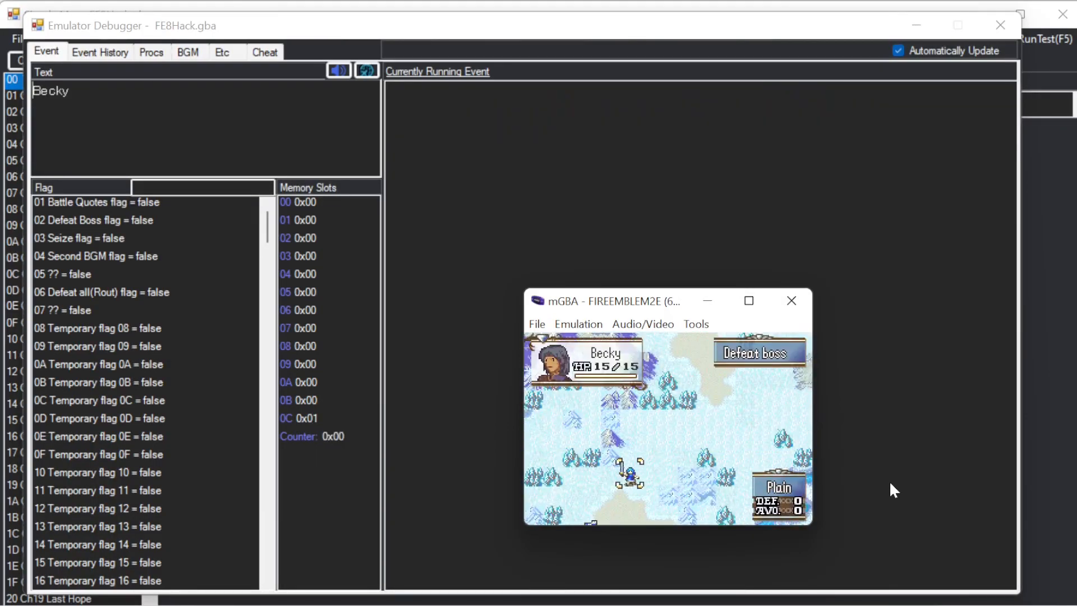
Examine the Villager unit's personal data, items and Rapier description in the status screen.
key("s")
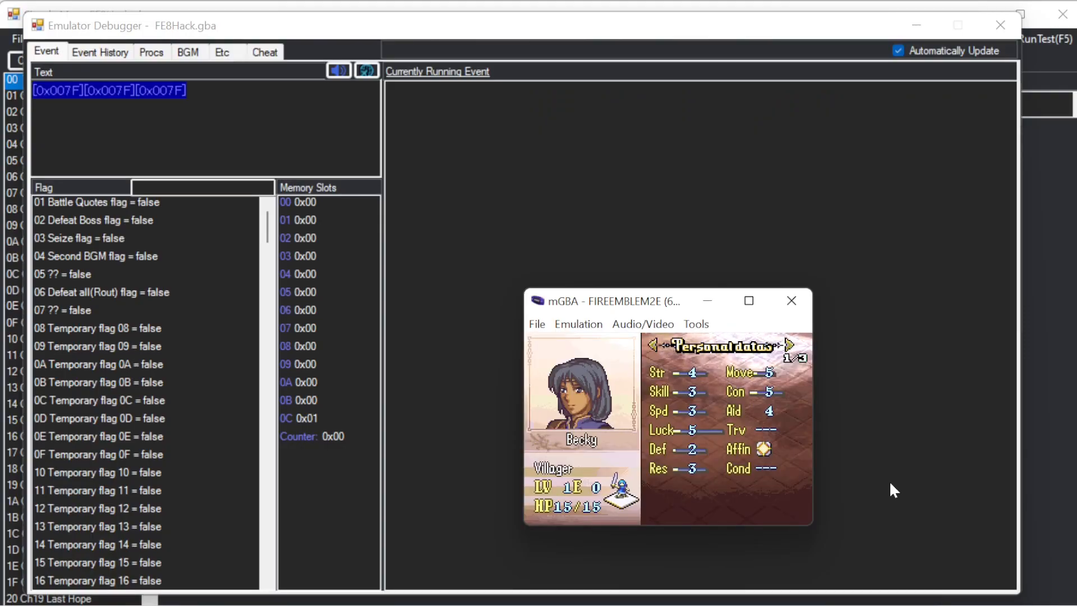
key("Right")
key("s")
key("z")
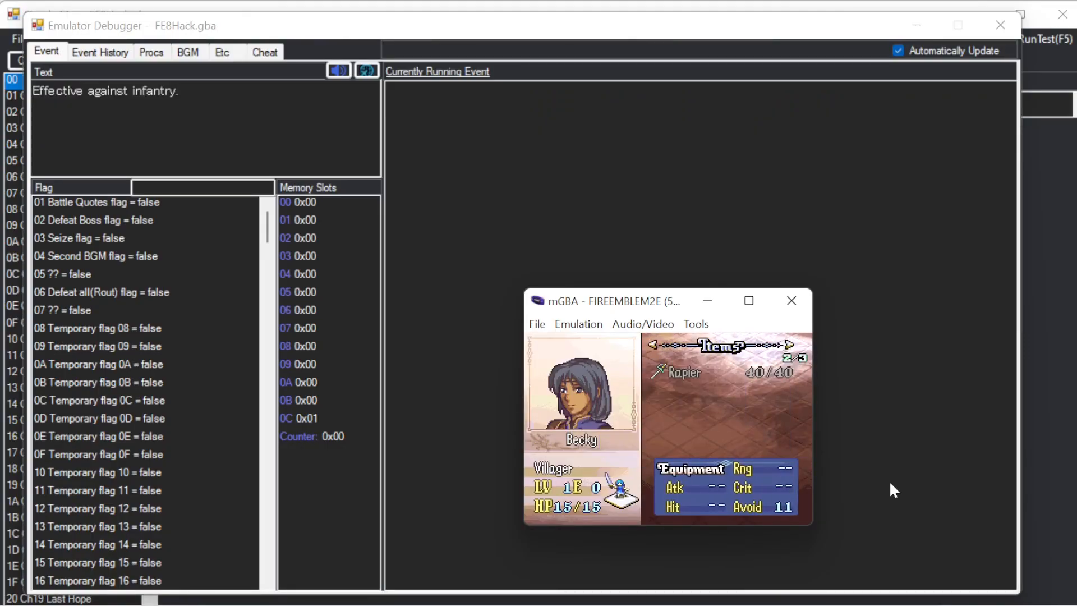
key("z")
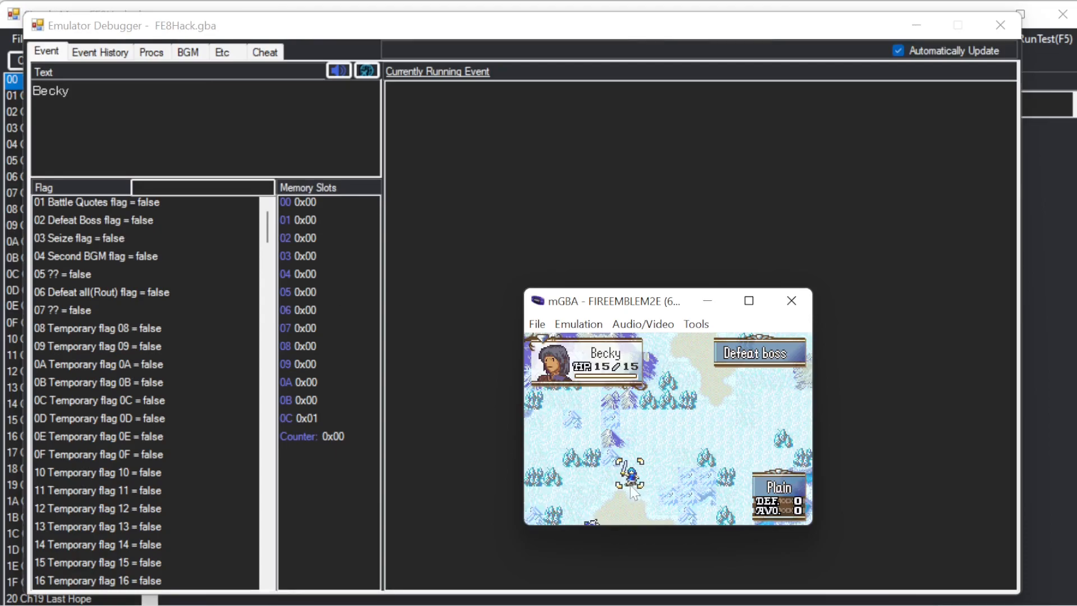
Select the Villager unit and give it an Iron Sword, item ID 1 with number 60, using the debugger's cheats.
key("x")
left_click(268, 53)
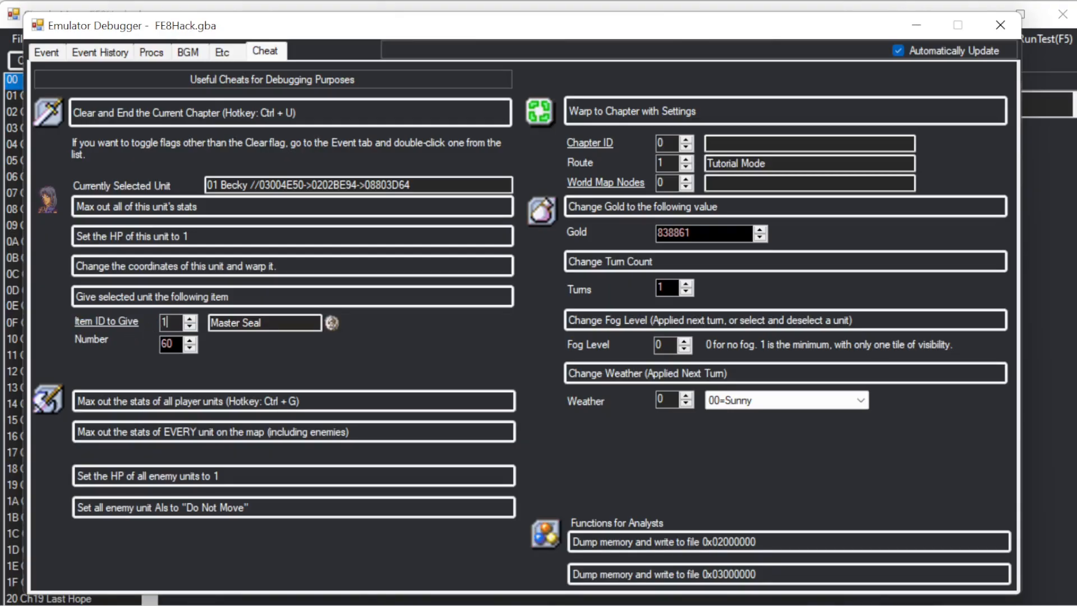
left_click(235, 324)
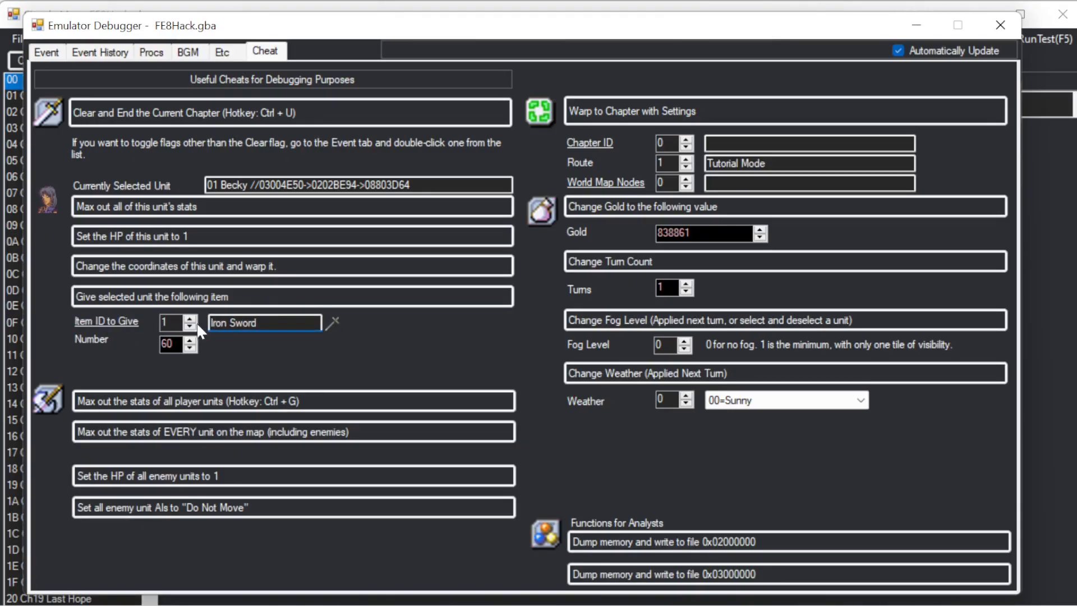
left_click(132, 293)
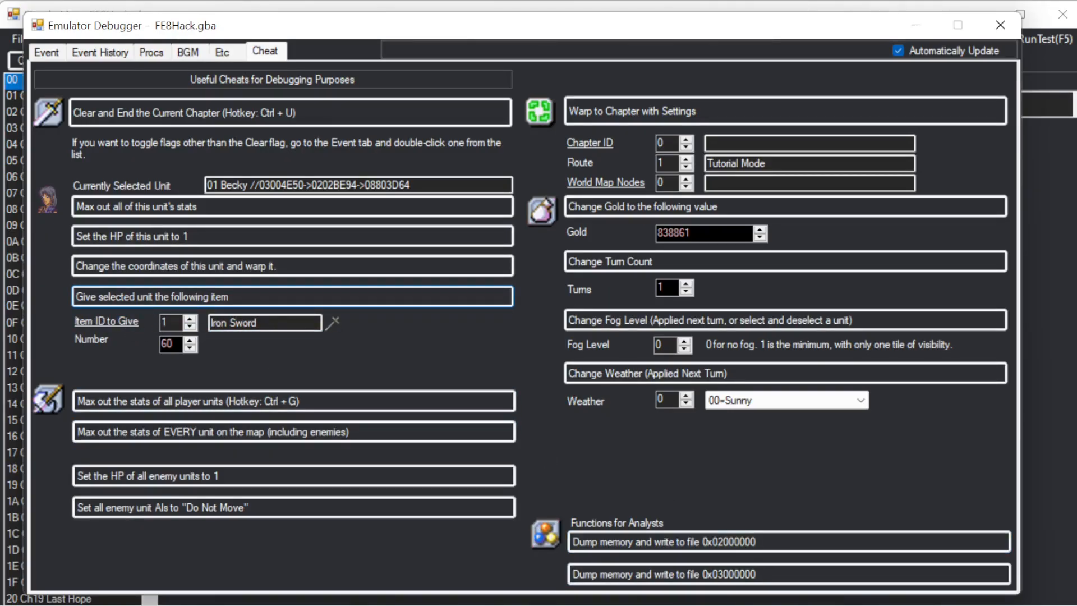
Return to mGBA, check the Villager unit's item list, and back out to the map.
key("alt+Tab")
key("s")
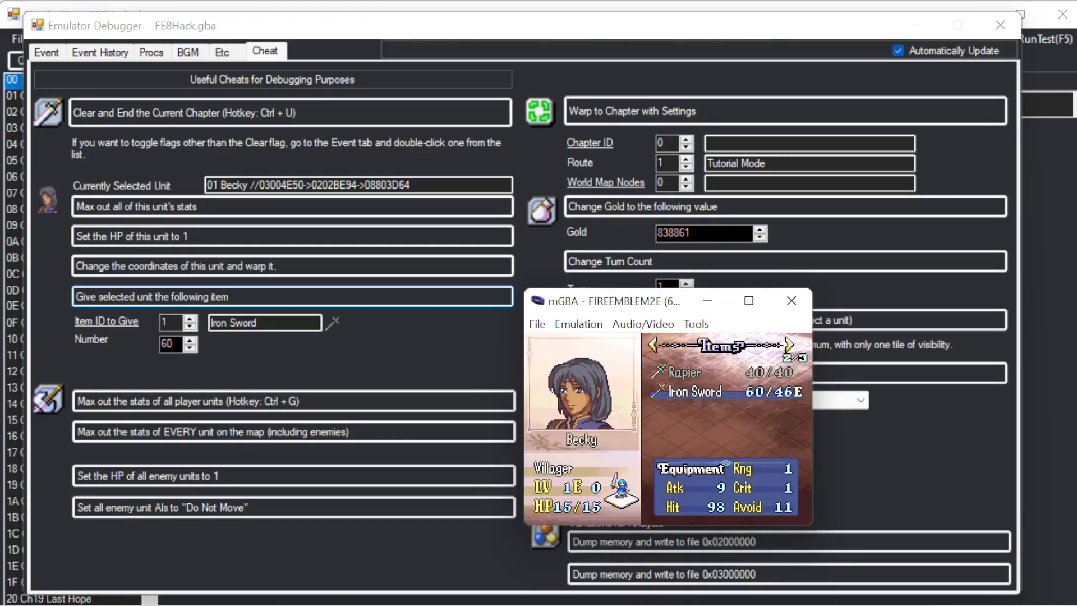
key("z")
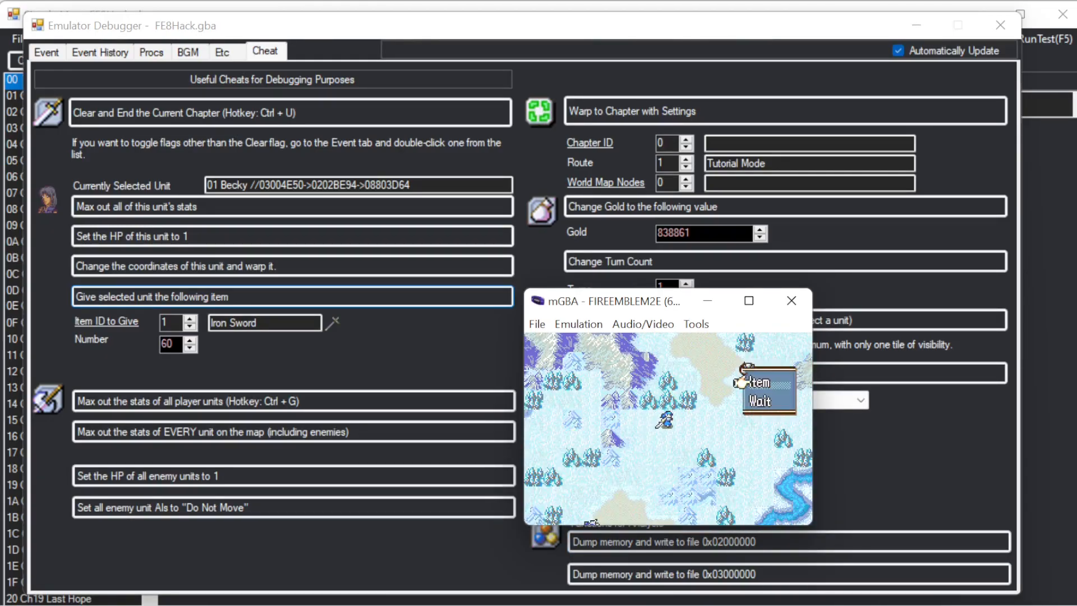
key("z")
key("s")
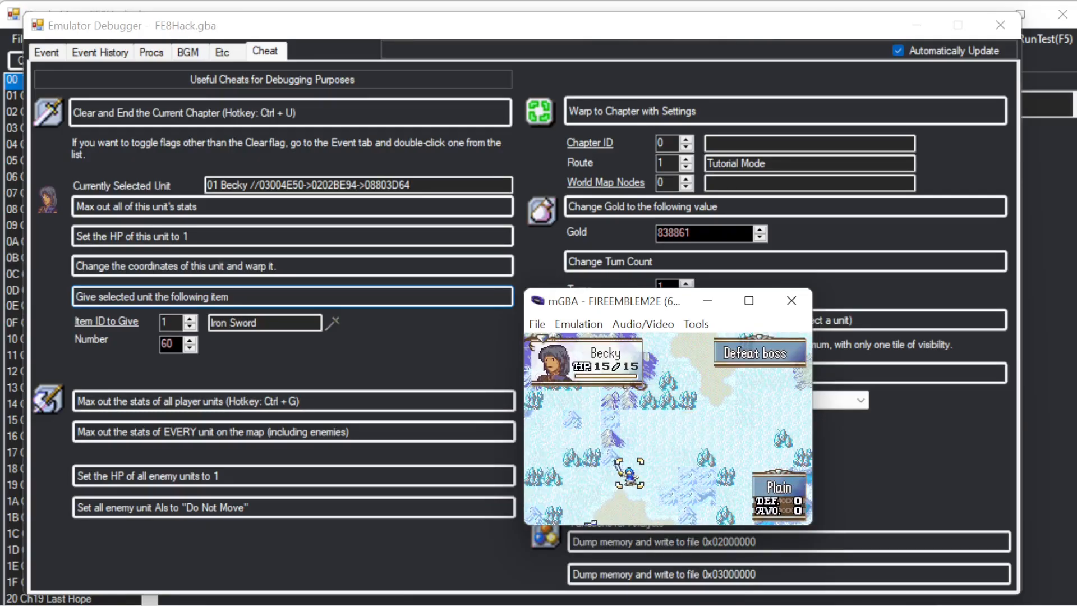
Move the Villager unit two tiles right and three tiles up, and have it wait.
key("z")
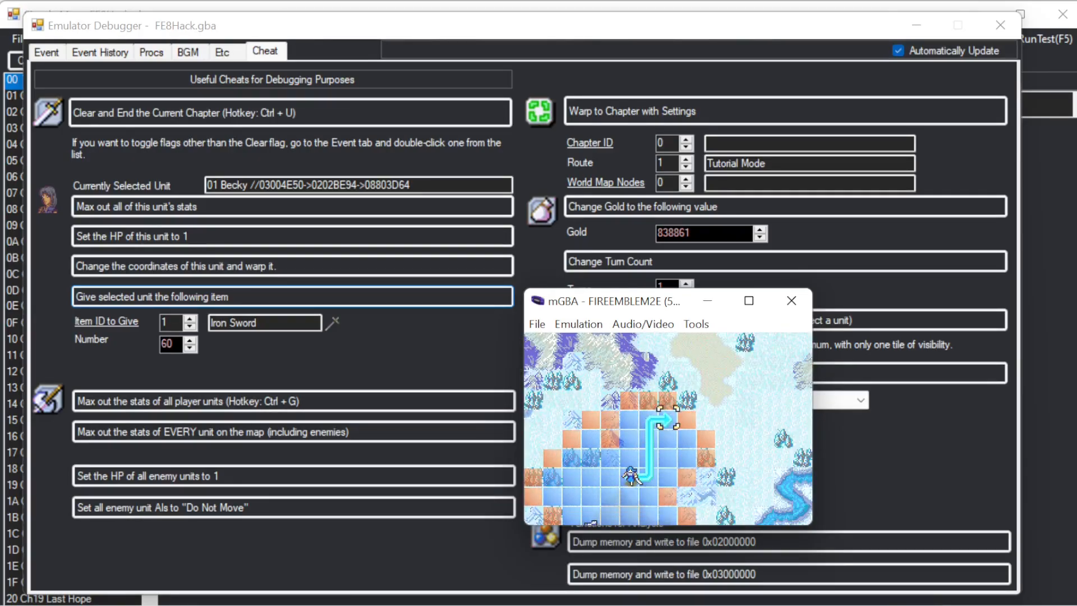
key("z")
key("Down")
key("x")
key("a")
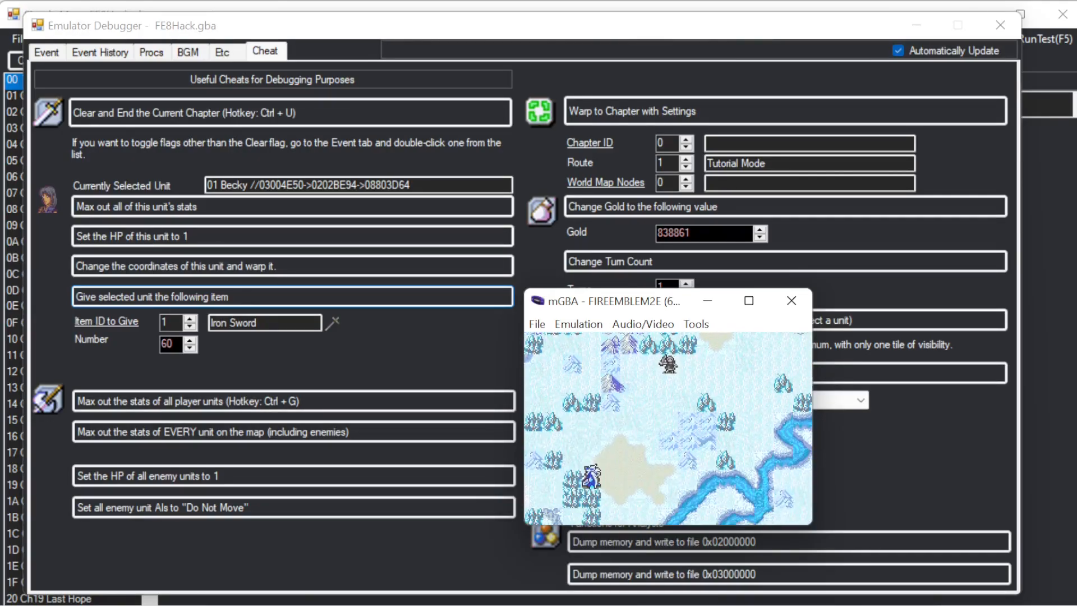
Move the Wyvern Knight two tiles below the Villager unit and have it wait, ending the player phase.
key("x")
key("Right")
key("Right")
key("Right")
key("Right")
key("Up")
key("Up")
key("Up")
key("Up")
key("x")
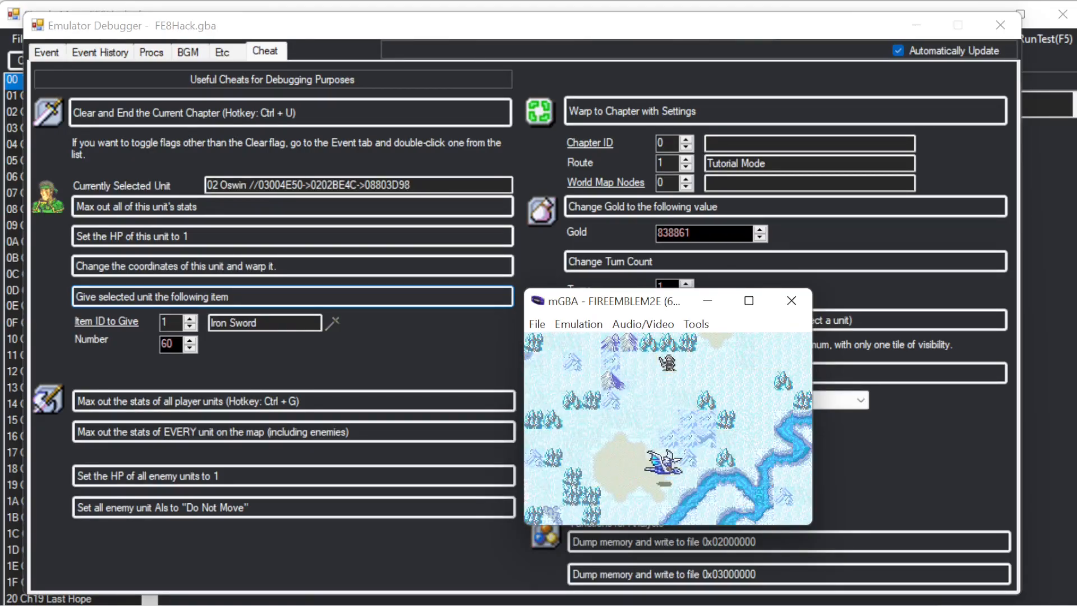
key("Down")
key("x")
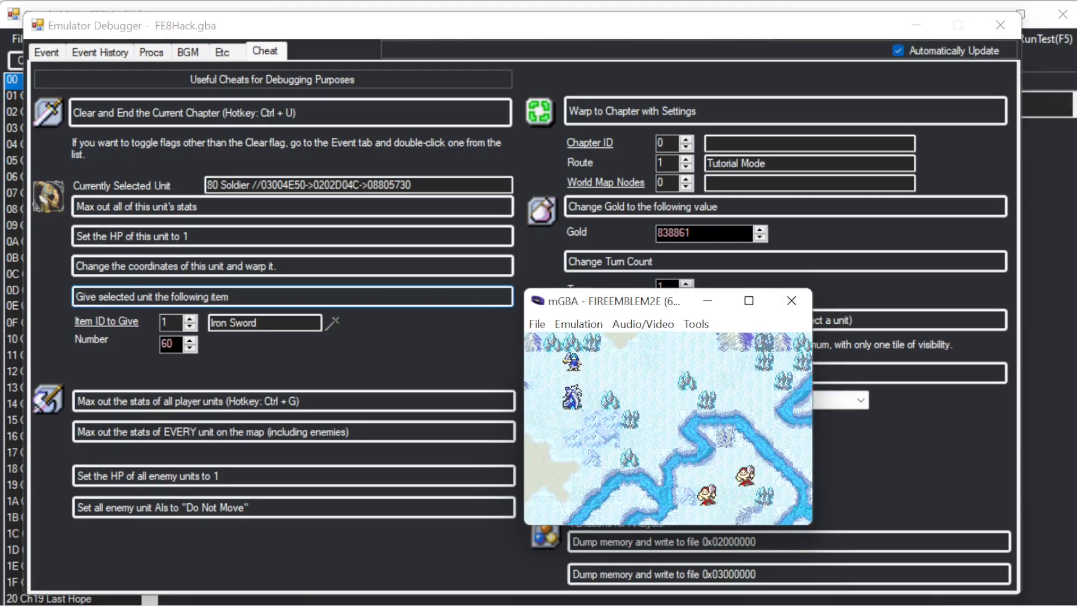
Inspect the enemy Soldier units across the river and return the map cursor to the Villager unit.
key("Right")
key("Right")
key("Right")
key("Right")
key("Right")
key("Right")
key("Right")
key("Right")
key("Down")
key("Down")
key("Down")
key("Down")
key("Down")
key("Down")
key("Right")
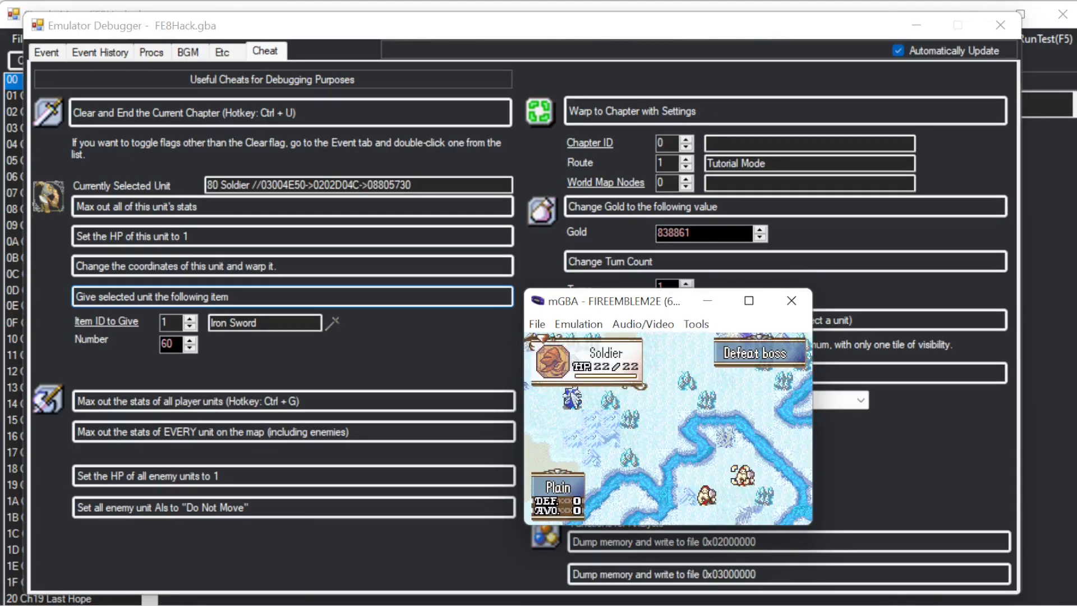
key("Left")
key("Left")
key("Left")
key("Left")
key("Left")
key("Left")
key("Left")
key("Left")
key("Left")
key("Up")
key("Up")
key("Up")
key("Up")
key("Up")
key("Up")
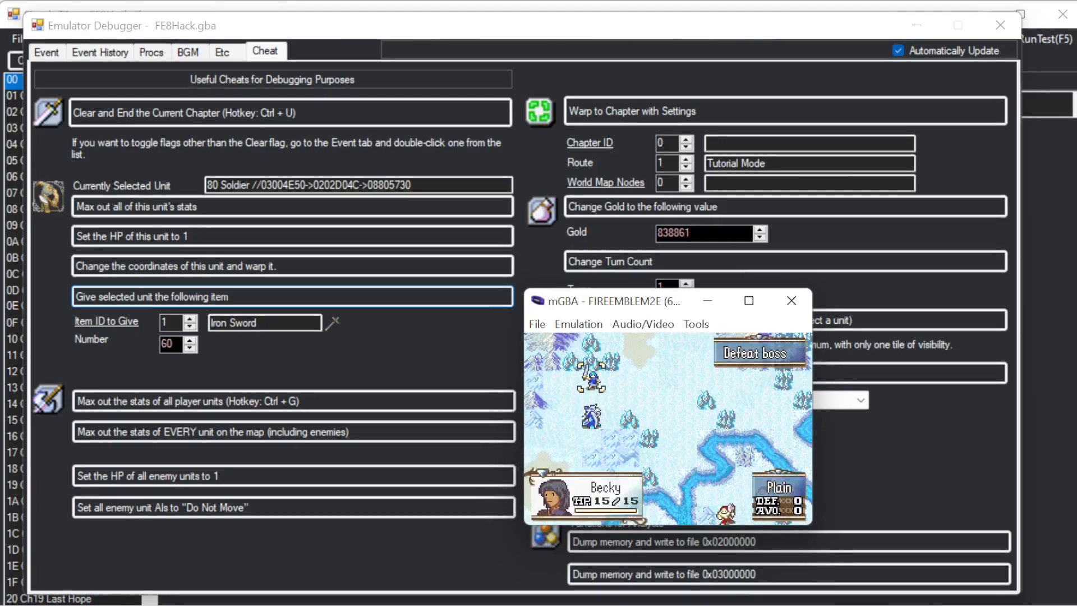
Open the Villager unit from the debugger's player party list and set its Power to 9 and SPD to 8.
left_click(223, 53)
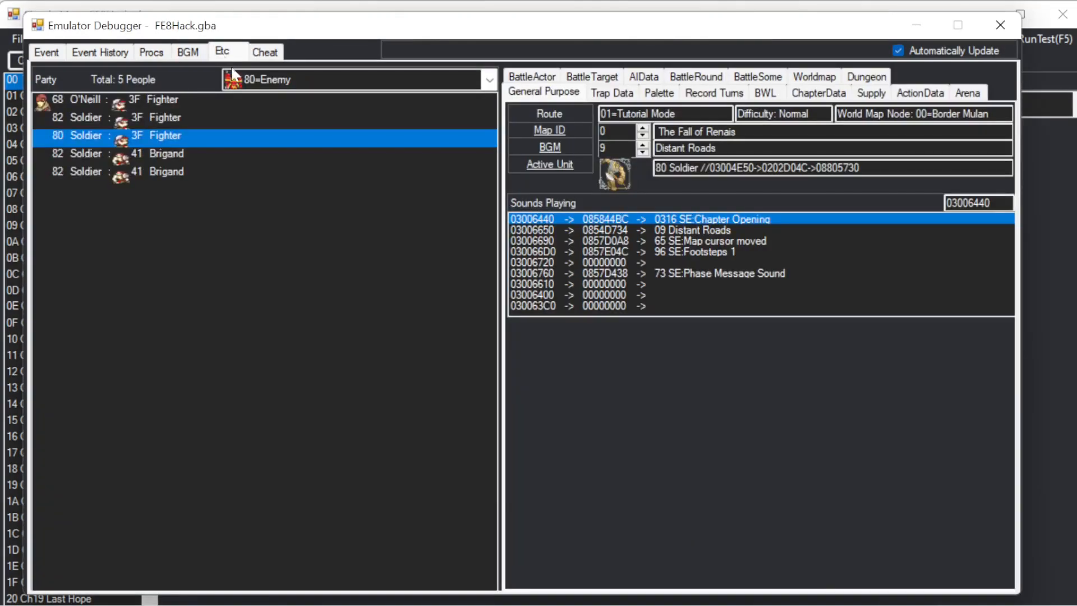
left_click(270, 81)
left_click(267, 100)
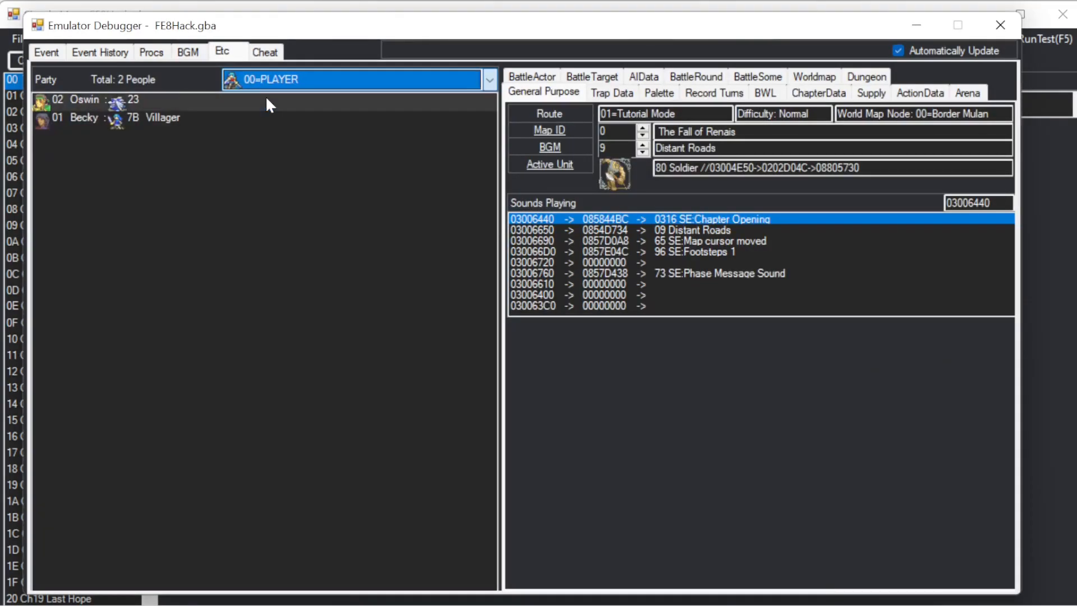
left_click(141, 114)
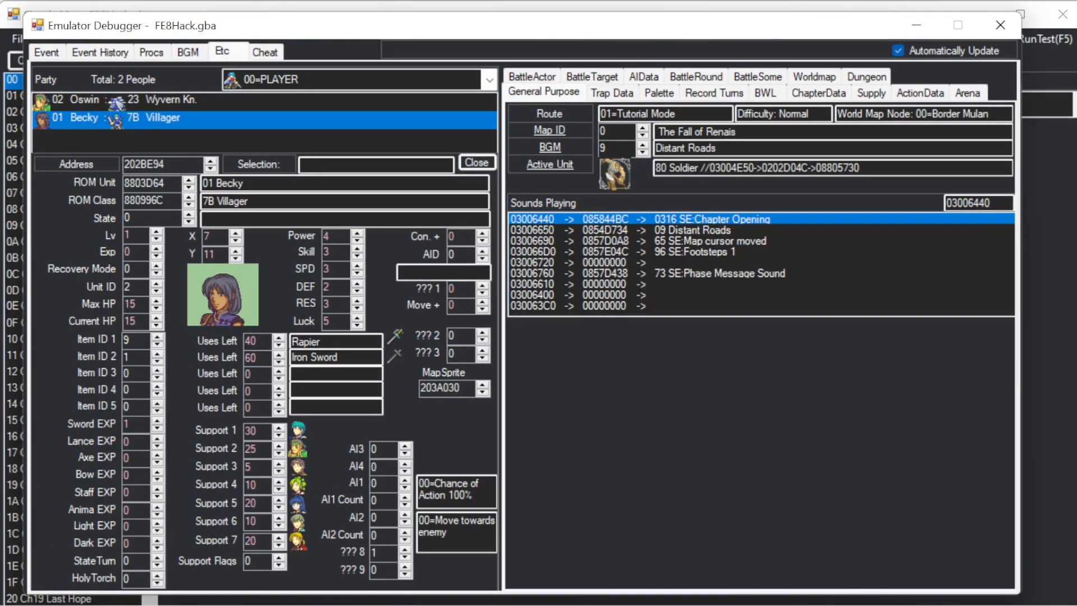
double_click(337, 238)
type("9")
left_click(221, 285)
double_click(335, 265)
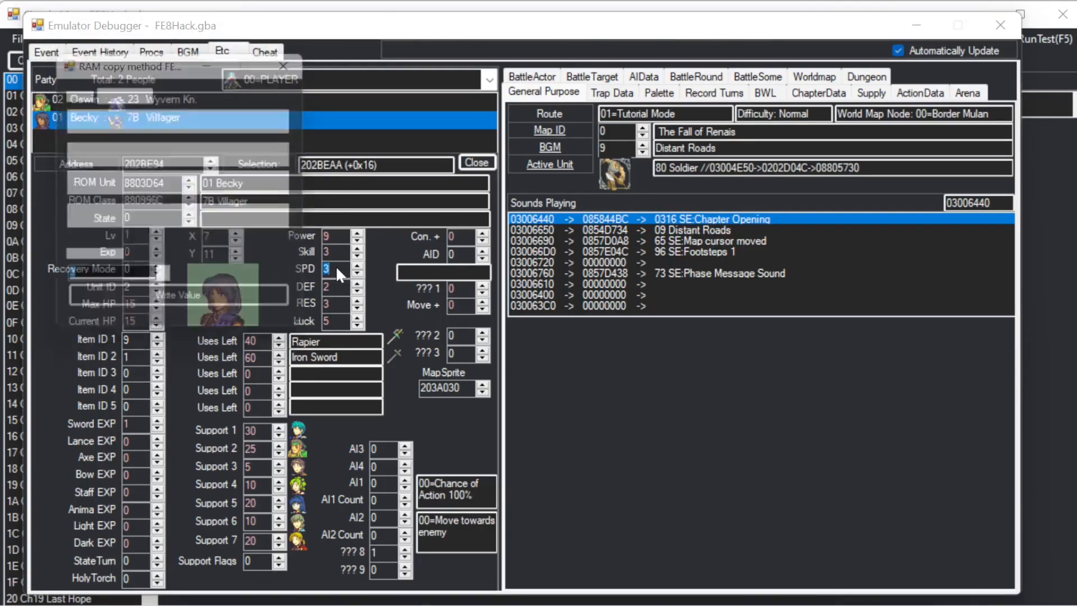
left_click(186, 310)
Warp the Villager unit to the village at X 8, Y 4, and visit it to trigger the recruitment.
double_click(214, 236)
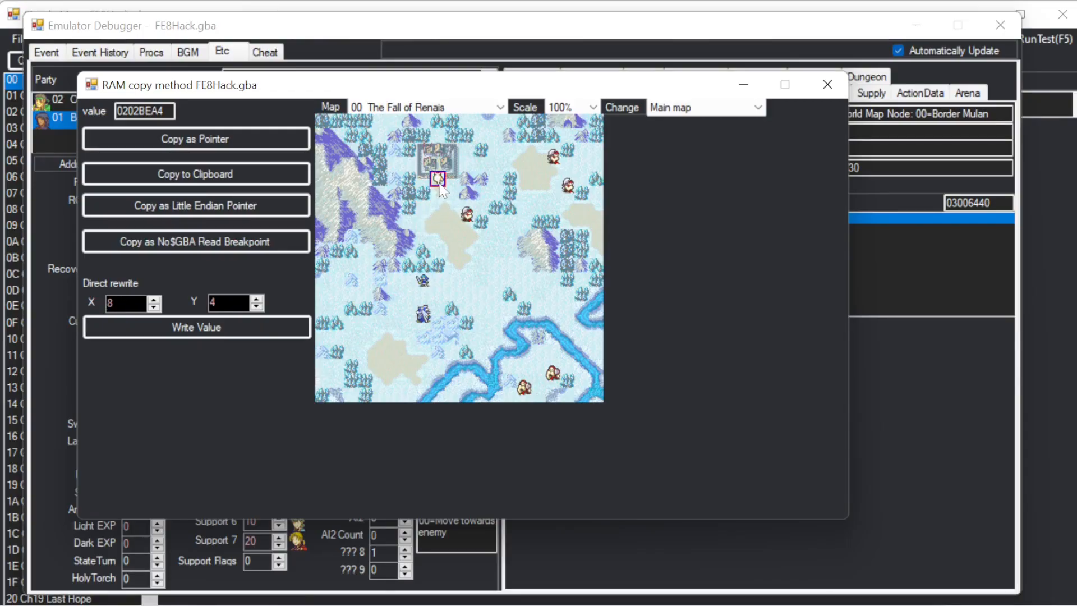
left_click(238, 323)
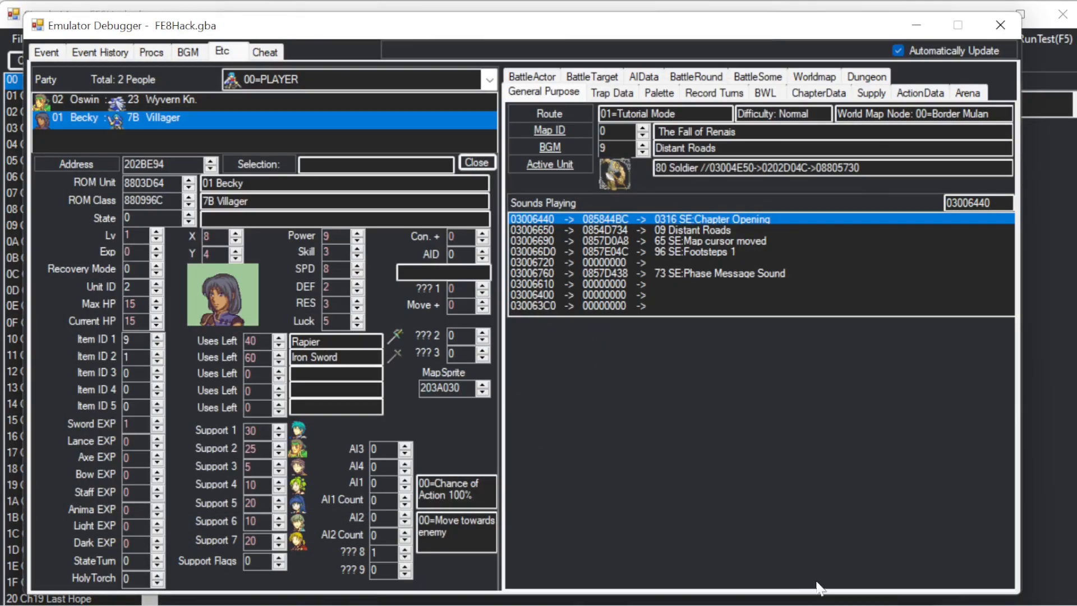
key("x")
key("x")
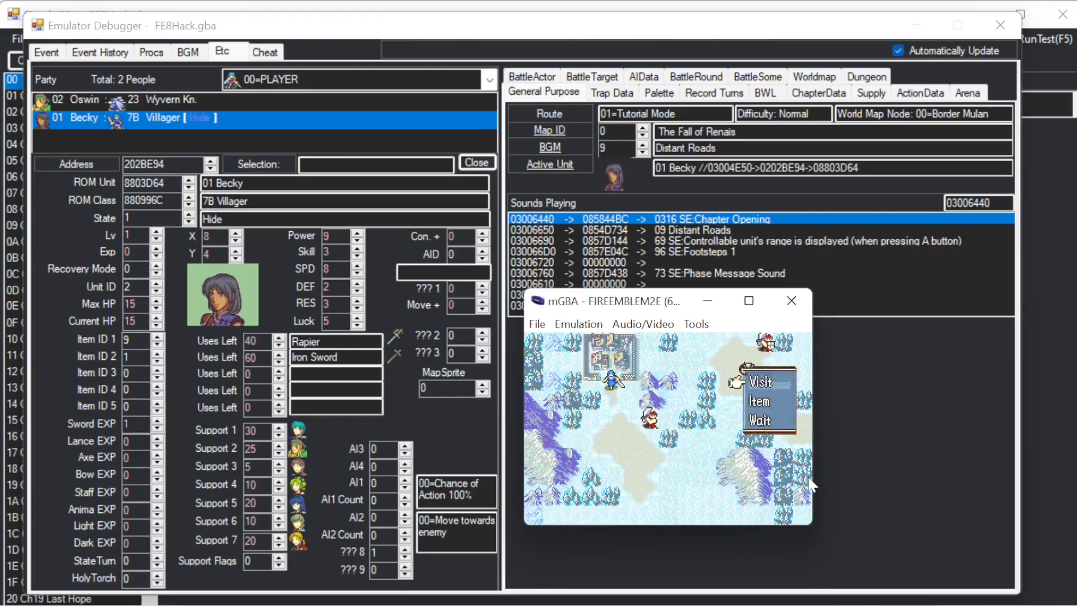
key("x")
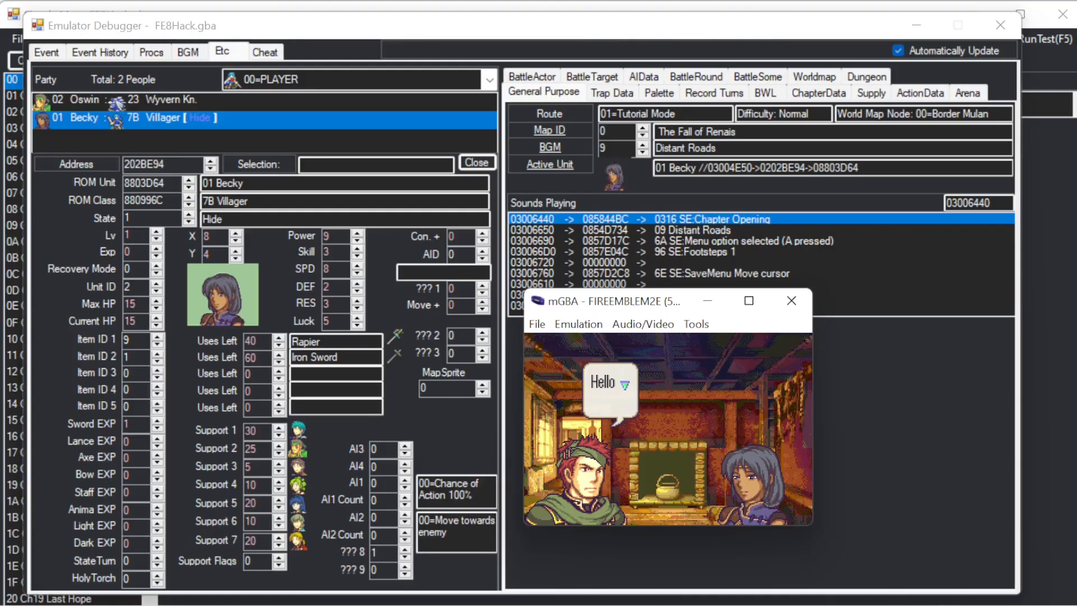
key("x")
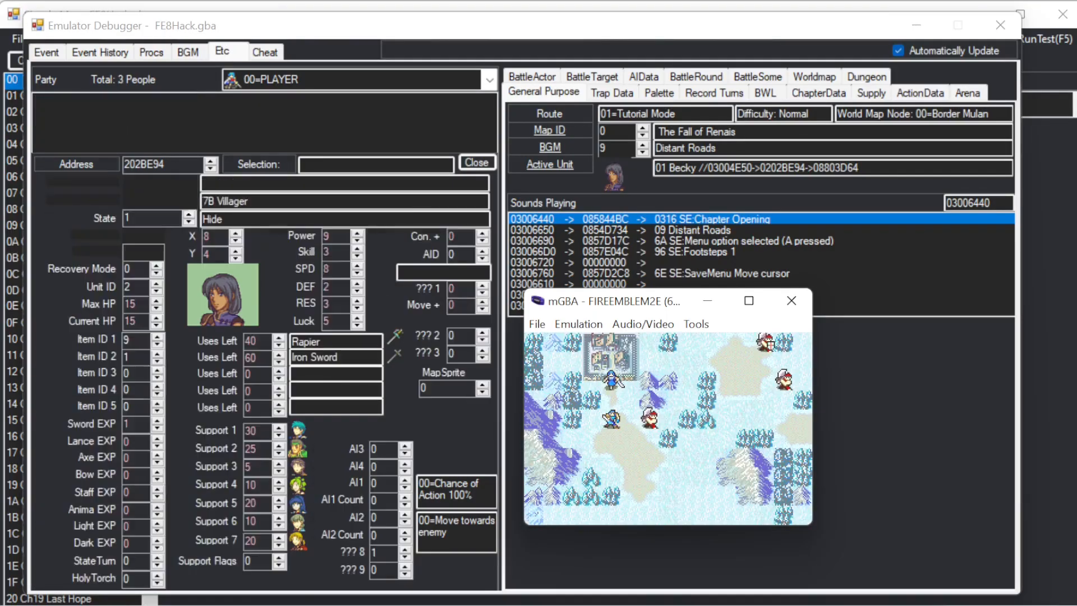
Move the newly recruited Mercenary three tiles right and one tile down beside the enemy, and have him wait.
key("Down")
key("Down")
key("x")
key("Down")
key("Right")
key("Right")
key("Right")
key("x")
key("Down")
key("x")
Move the Wyvern Knight to a tile just south-east of the Mercenary and have it wait, ending the player phase.
key("a")
key("x")
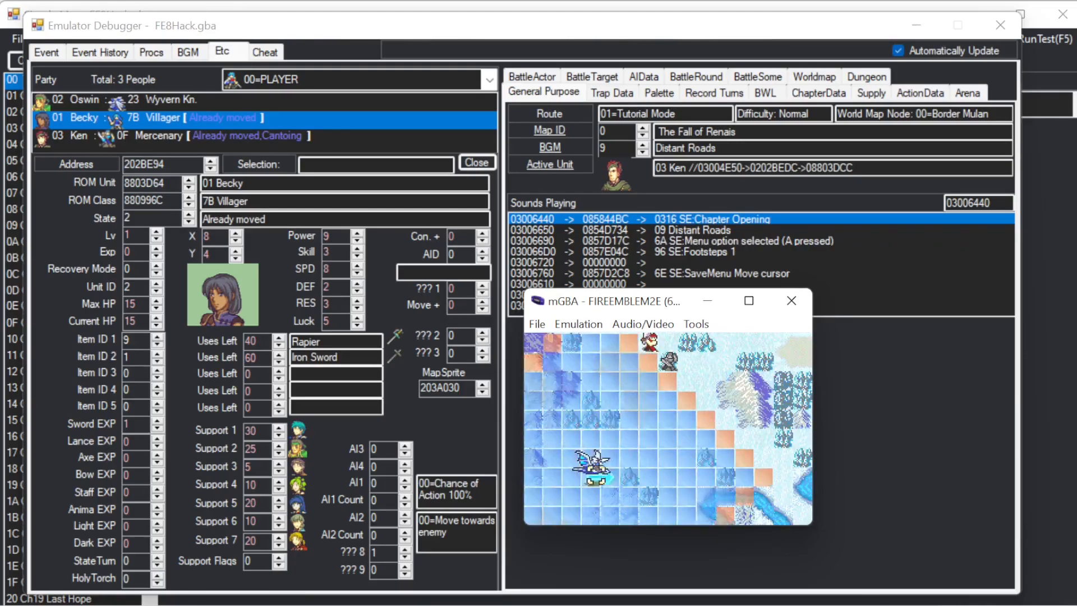
key("Right")
key("Right")
key("Up")
key("Right")
key("Up")
key("x")
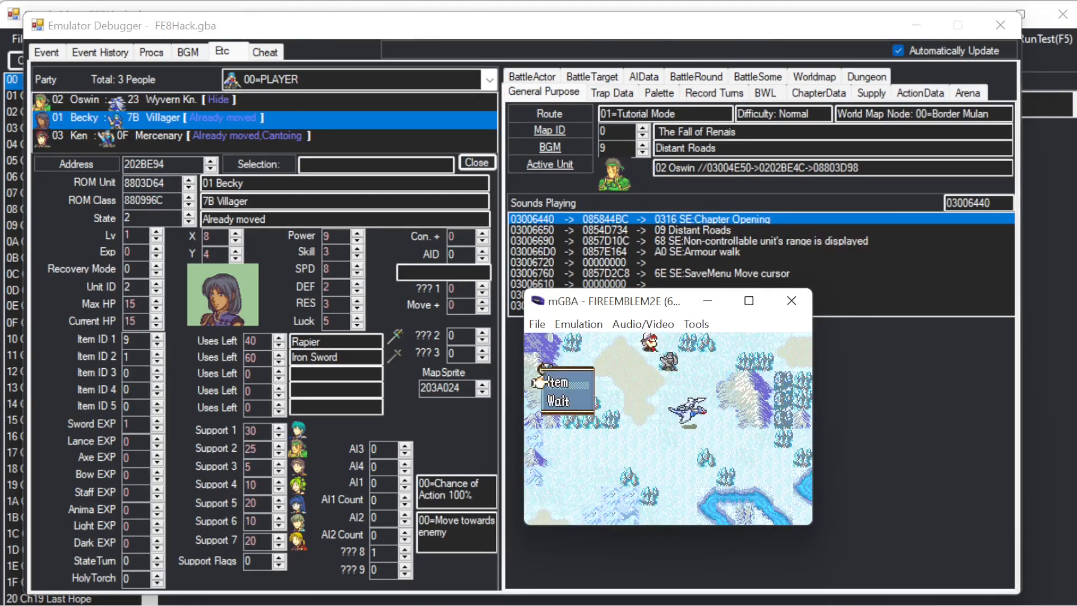
key("Down")
key("x")
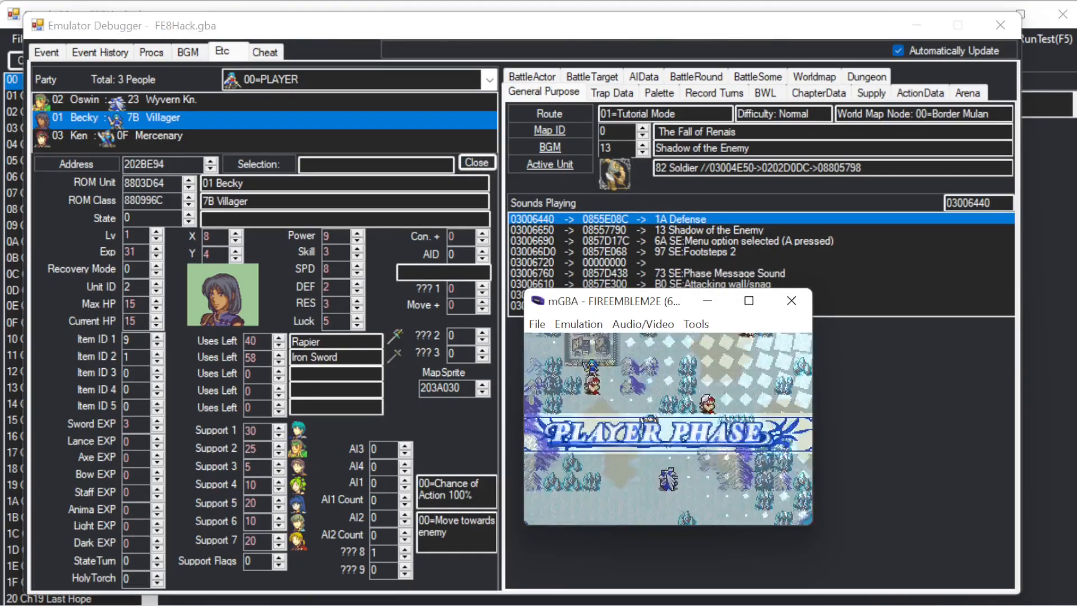
Move the Wyvern Knight beside the enemy north-east of the Mercenary and attack that enemy.
key("Down")
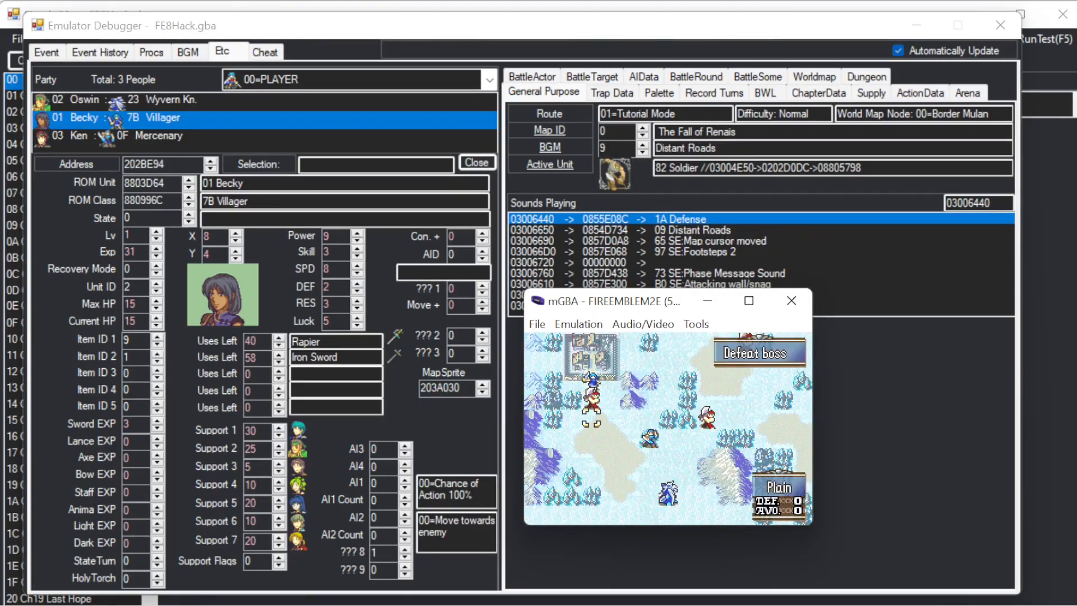
key("a")
key("x")
key("Up")
key("Up")
key("Up")
key("Up")
key("Right")
key("x")
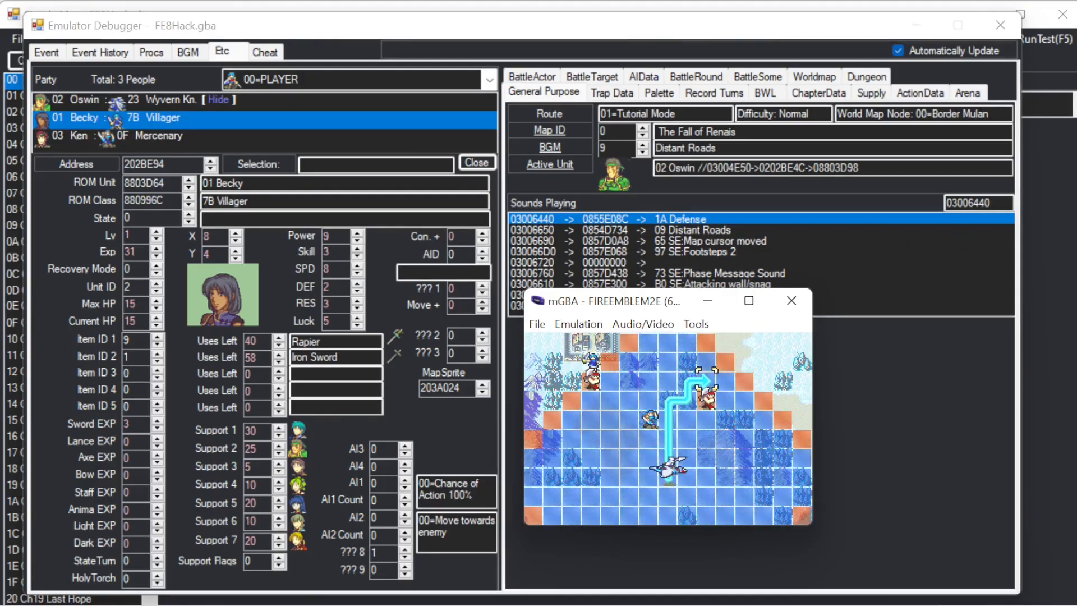
key("x")
key("x")
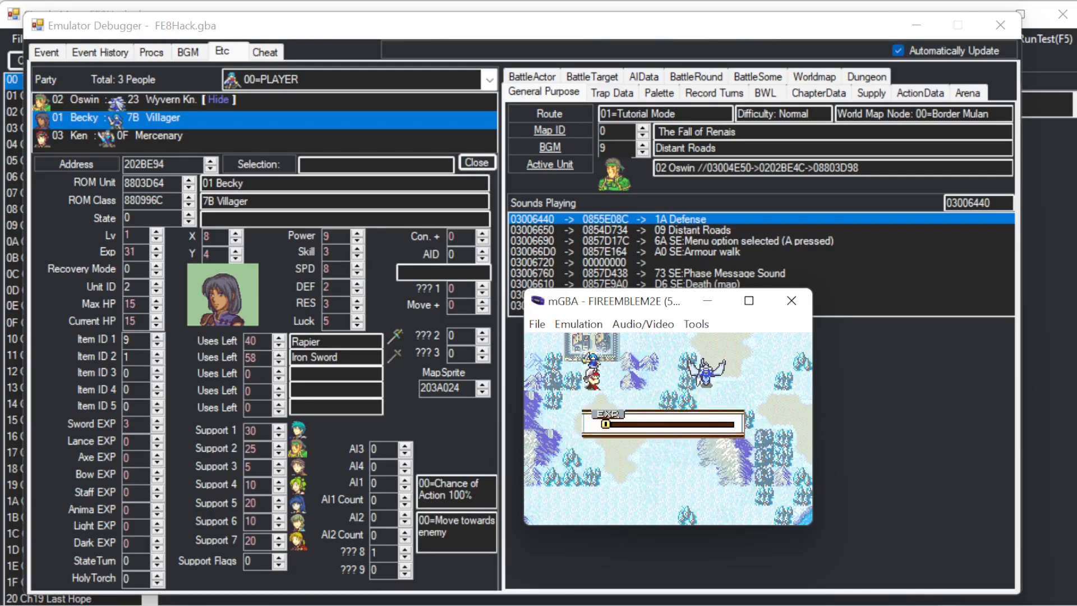
Attack the enemy next to the village with the Villager unit's Iron Sword.
key("a")
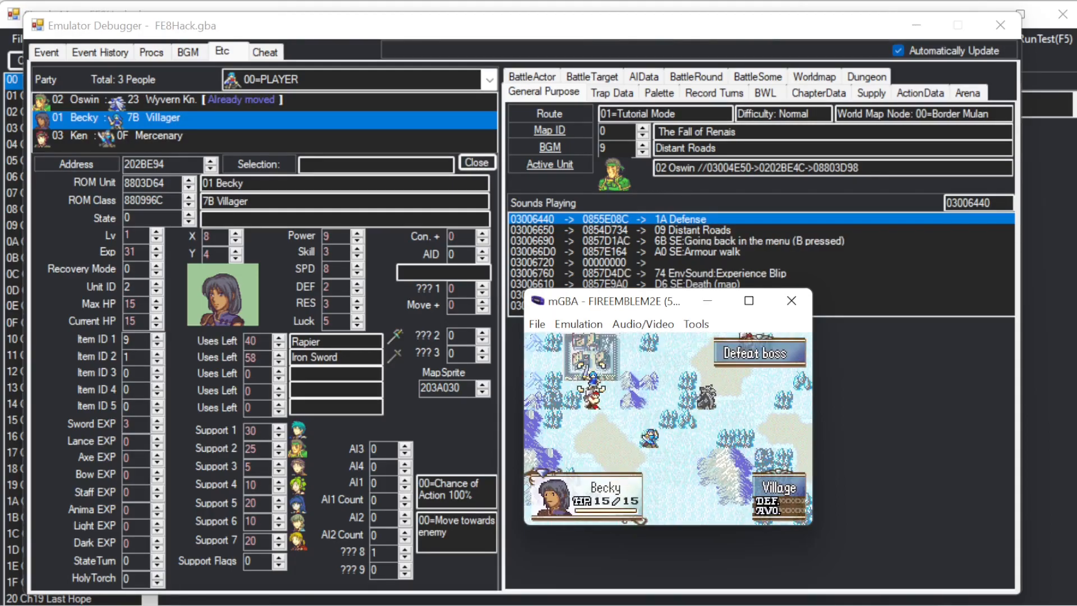
key("x")
key("x")
key("x")
key("x")
key("x")
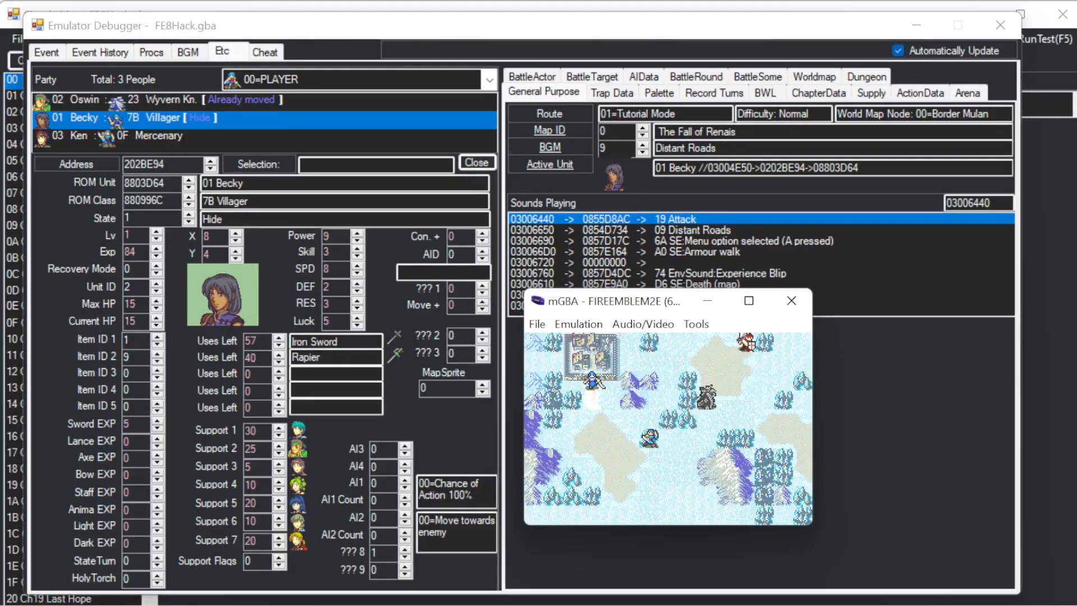
Move the Mercenary one tile up and one tile right and have him wait, ending the player phase.
key("a")
key("x")
key("Up")
key("Right")
key("x")
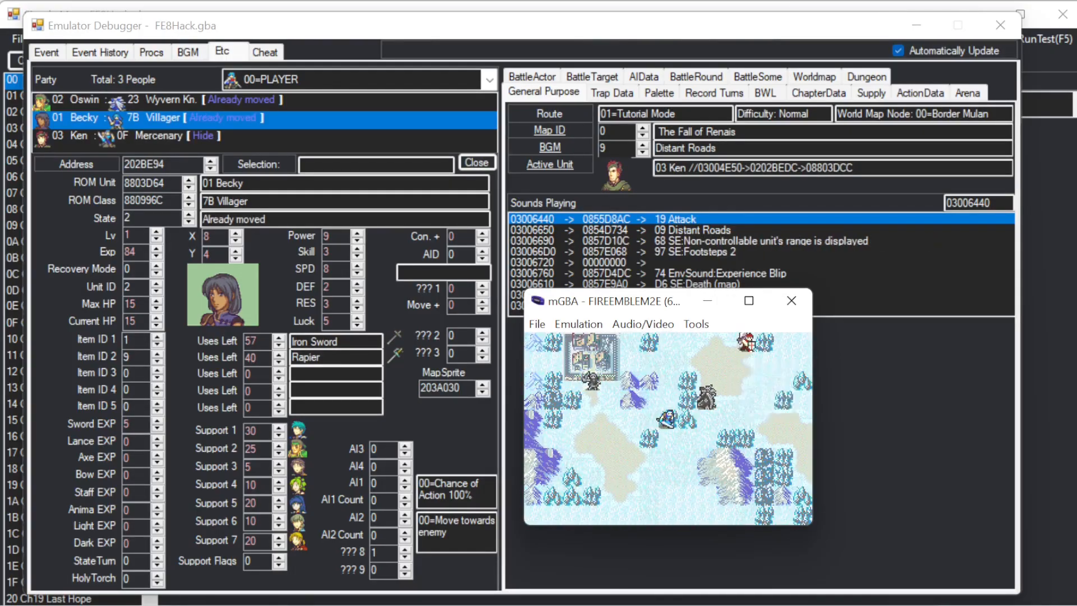
key("Up")
key("x")
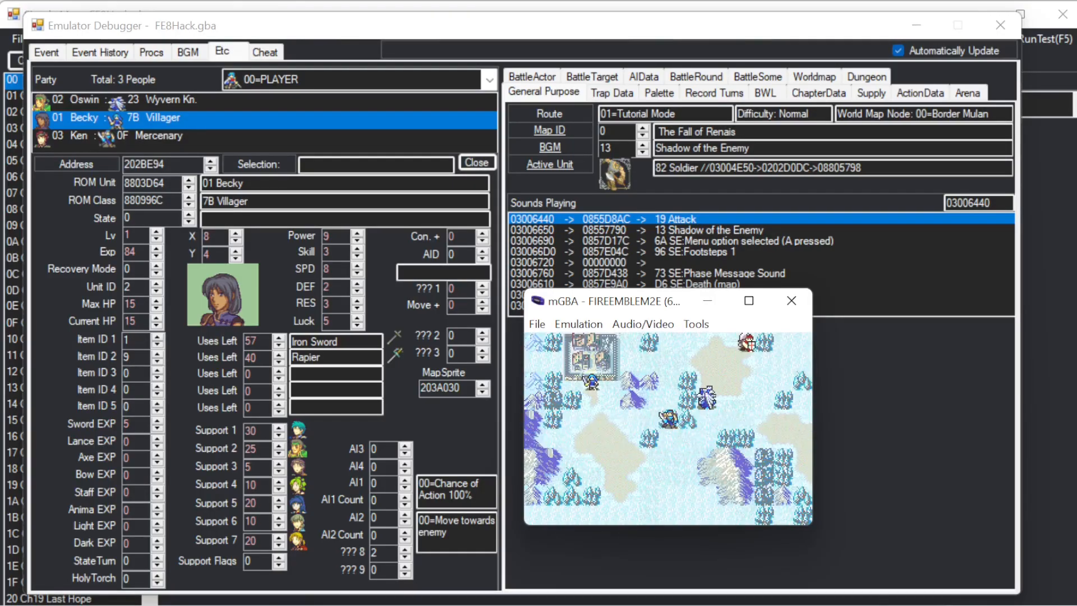
Select the Wyvern Knight and move it to the tile beside the enemy boss.
key("Right")
key("Right")
key("Right")
key("Right")
key("Right")
key("Right")
key("Down")
key("x")
key("Up")
key("Up")
key("Up")
key("x")
Attack the boss with the Wyvern Knight and advance through the boss's battle and defeat dialogue.
key("x")
key("x")
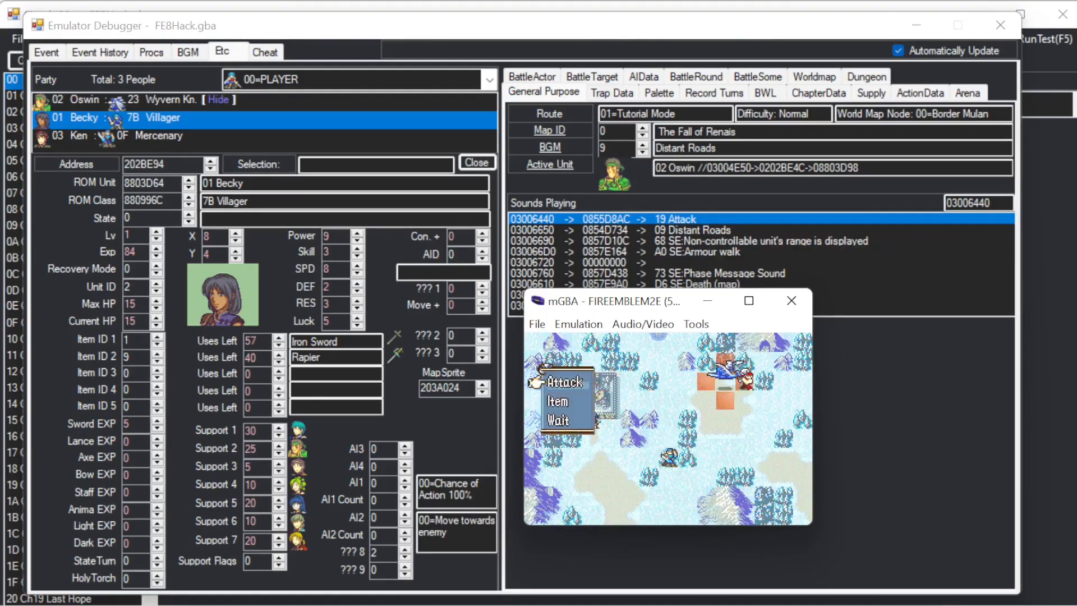
key("x")
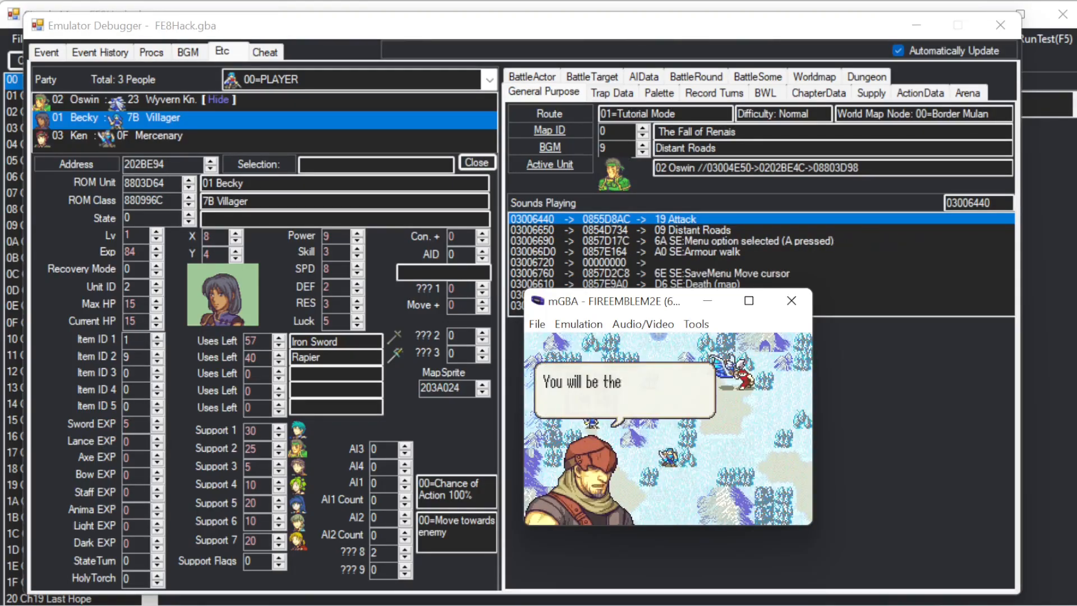
key("x")
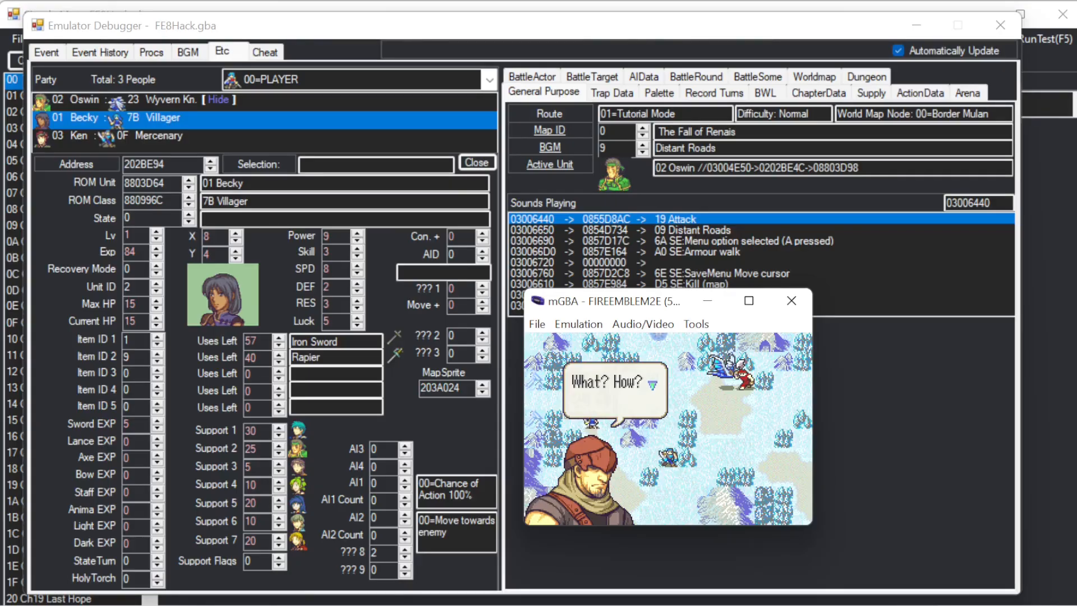
key("x")
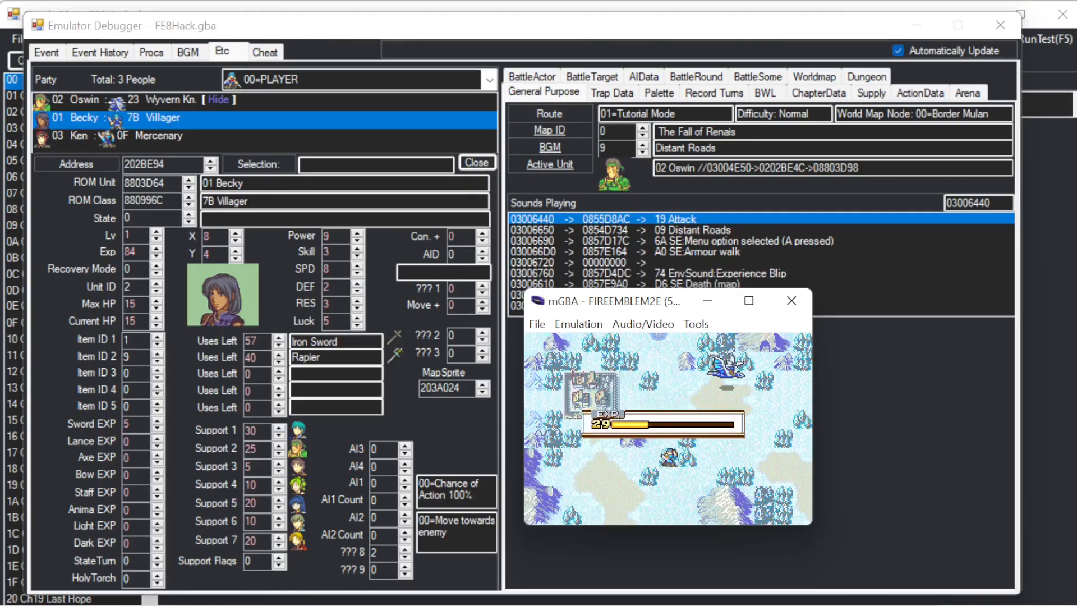